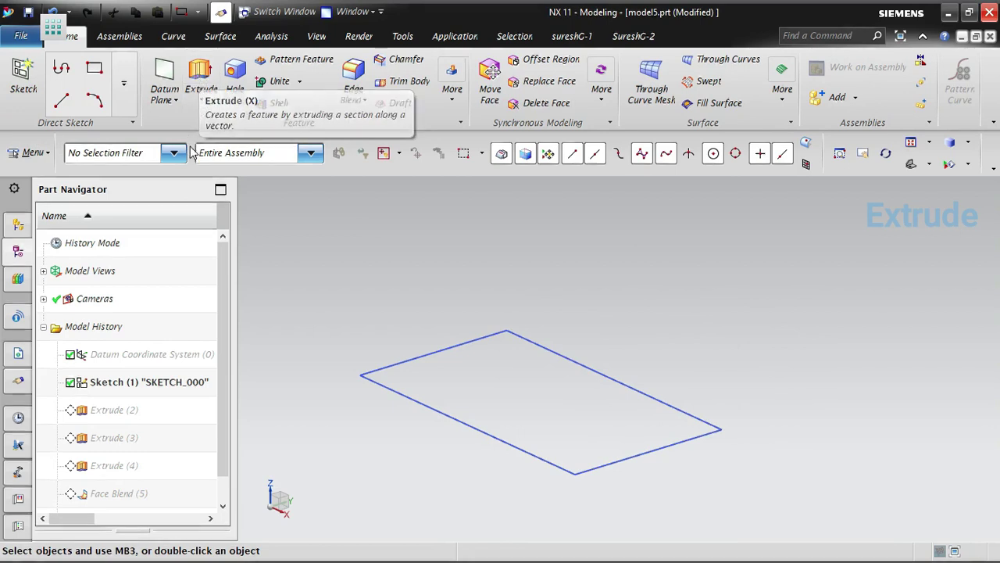
Start an Extrude with the Single Curve rule and pick the four lines of the rectangle sketch one by one.
left_click(200, 101)
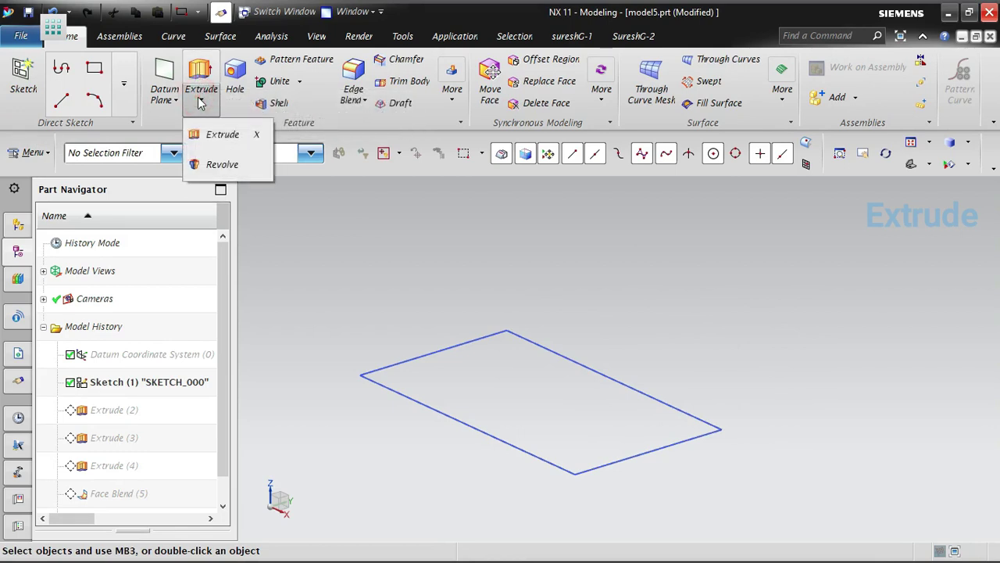
left_click(652, 278)
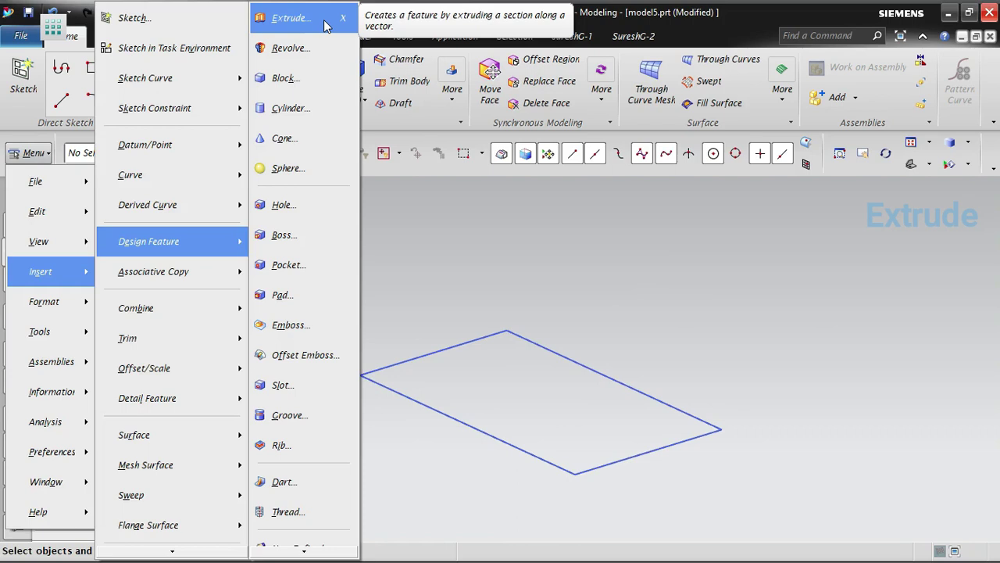
left_click(324, 26)
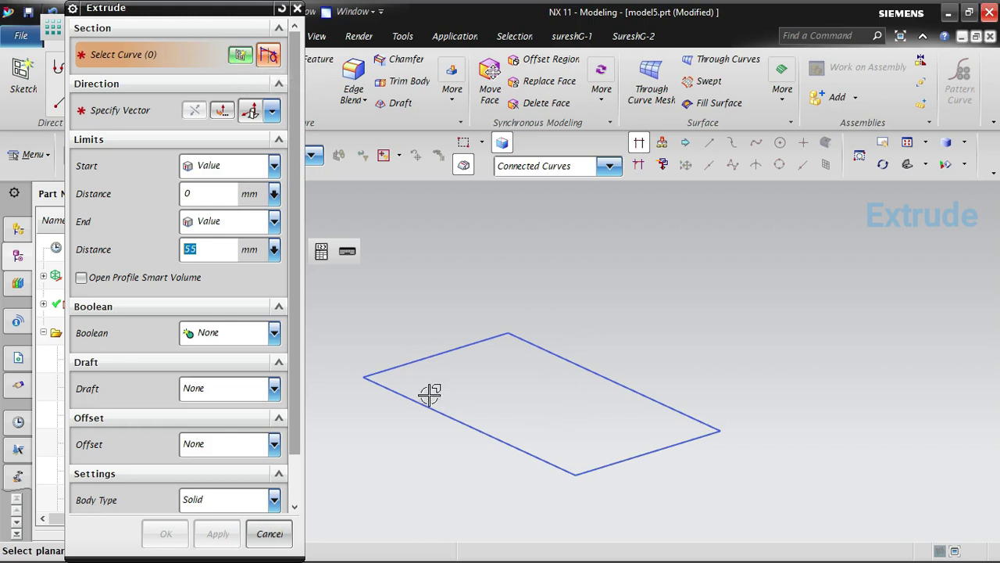
left_click(269, 56)
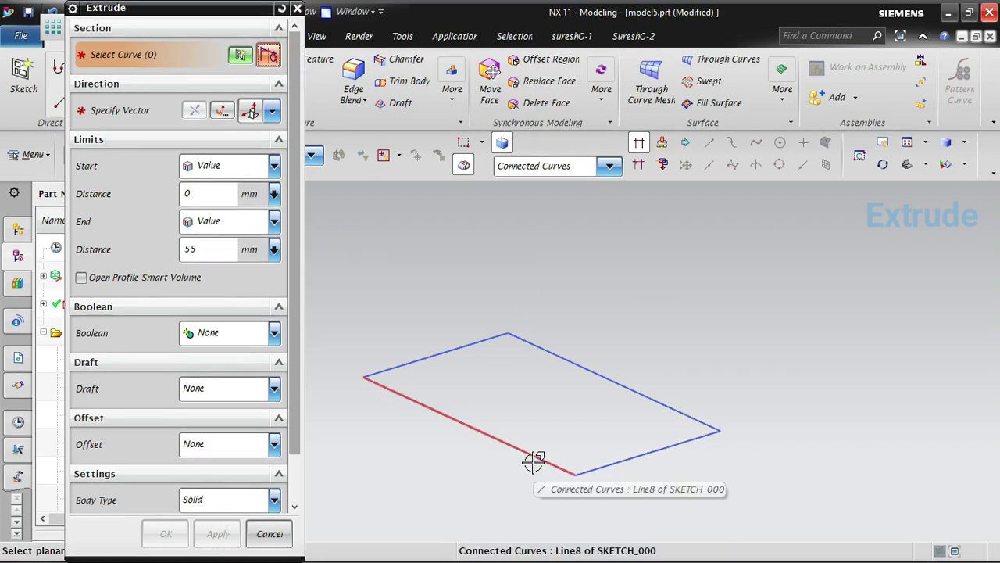
left_click(609, 166)
left_click(540, 182)
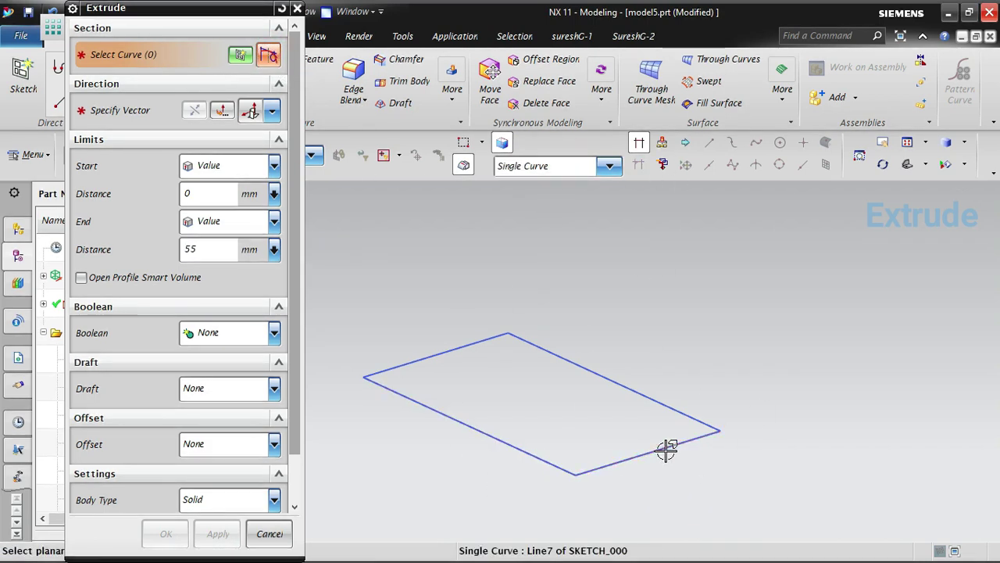
left_click(664, 449)
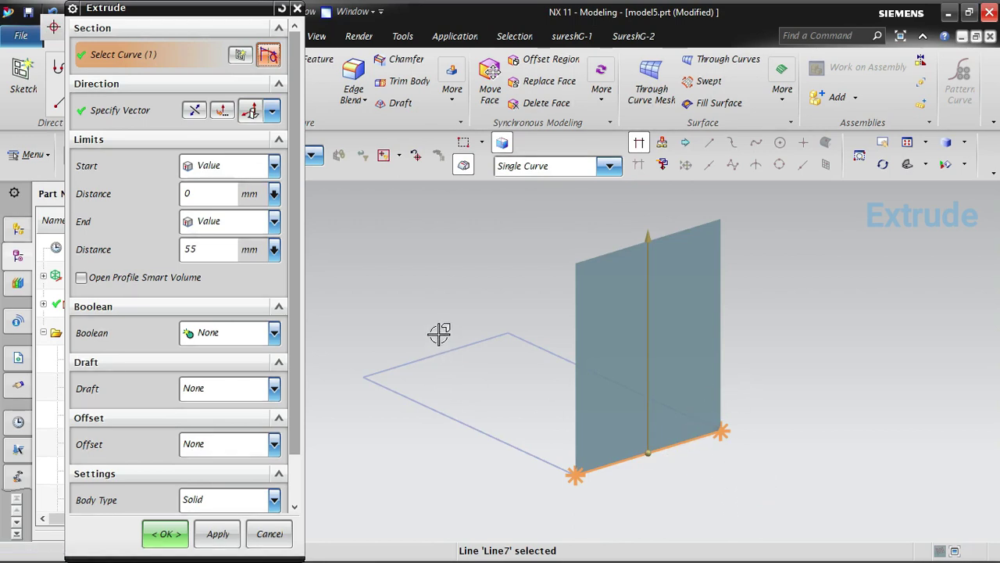
left_click(554, 355)
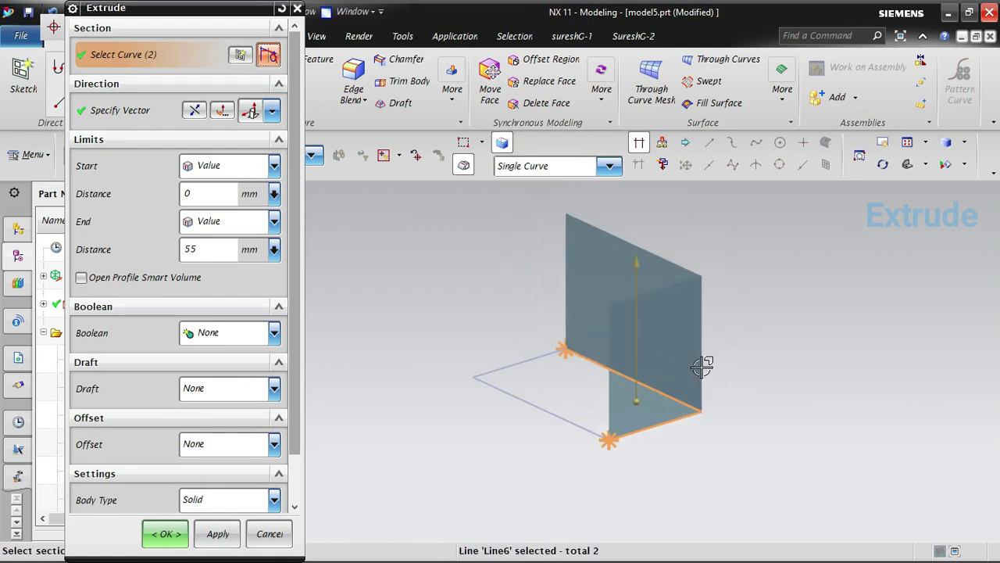
middle_click_drag(701, 365, 734, 365)
left_click(476, 327)
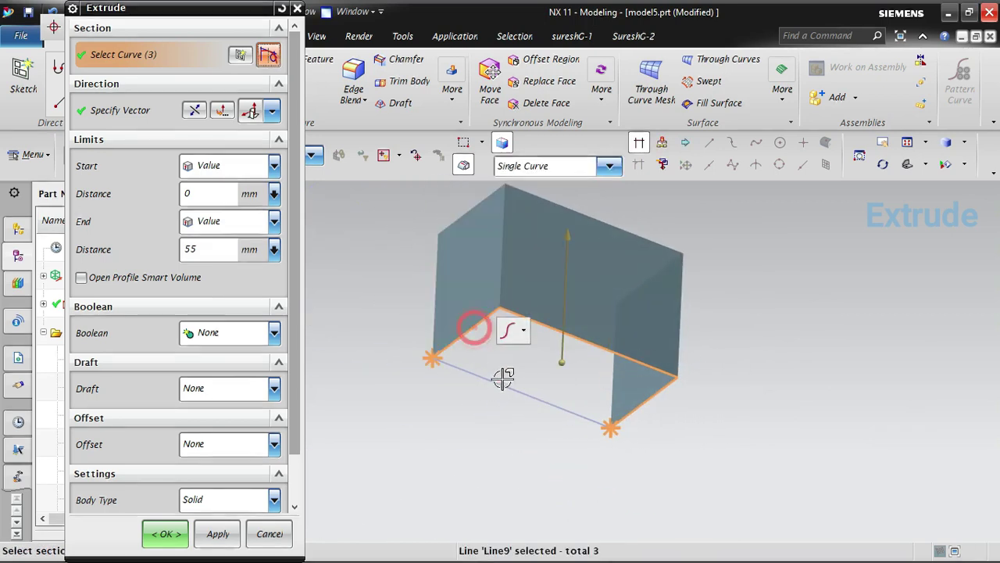
left_click(500, 381)
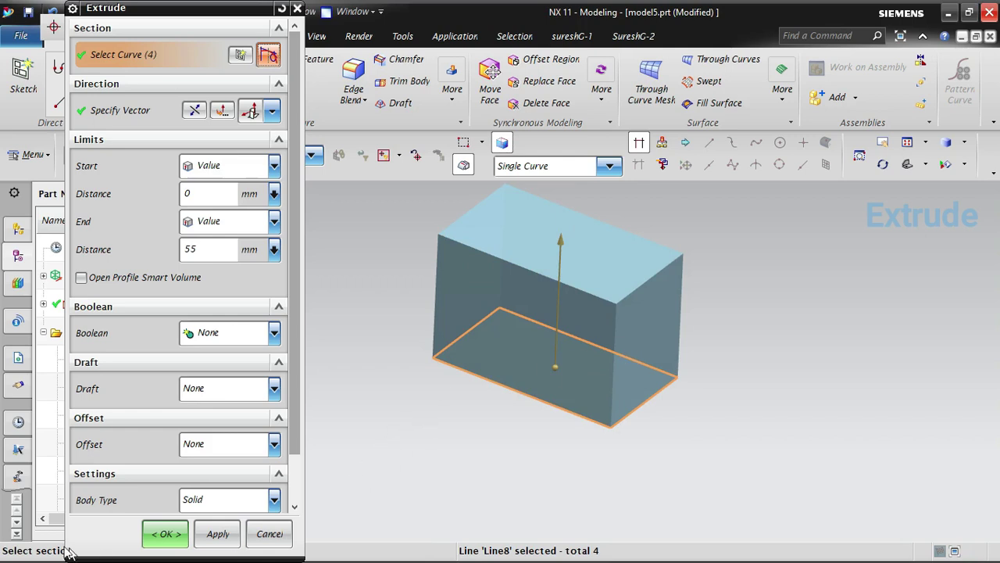
Set the extrusion's body type to Sheet and inspect the preview.
scroll(123, 492, "down", 1)
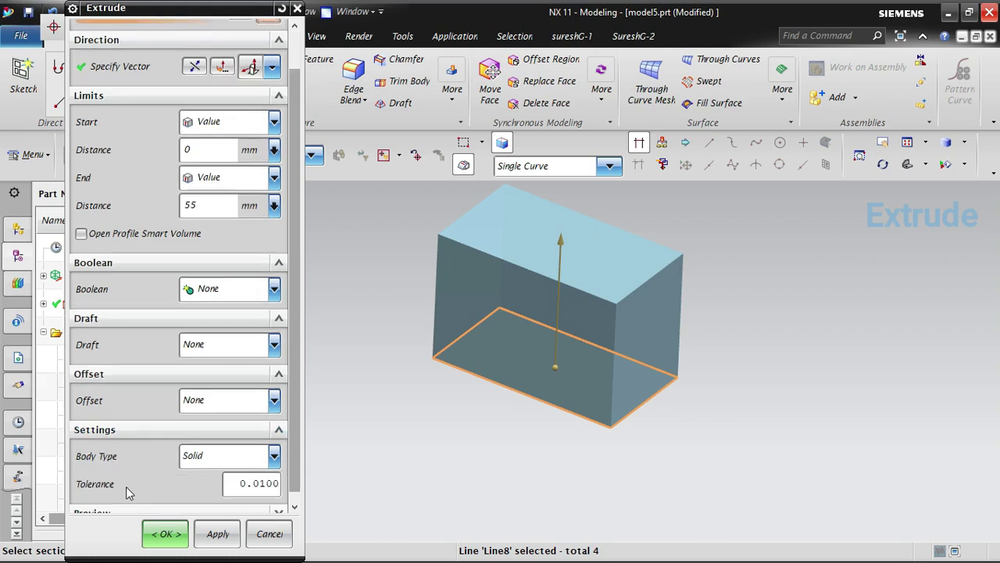
left_click(243, 463)
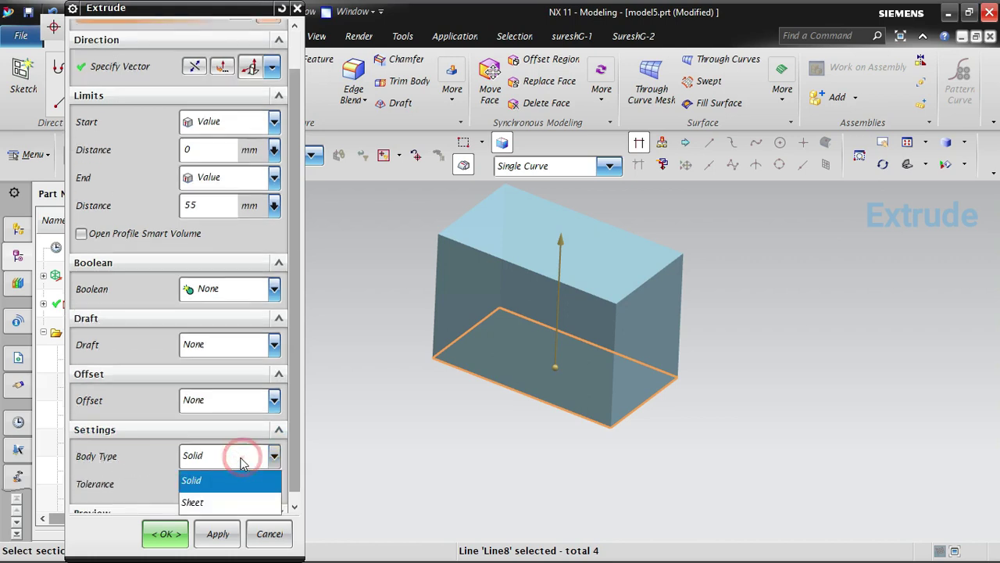
left_click(199, 504)
mouse_move(910, 336)
middle_mouse_down()
mouse_move(889, 384)
mouse_move(904, 347)
middle_mouse_up()
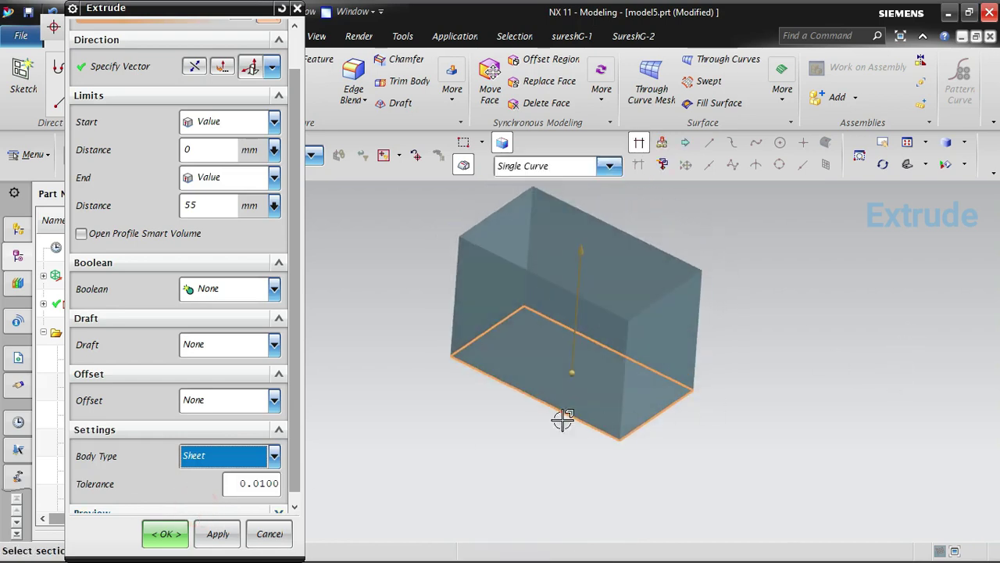
Set the extrusion's body type back to Solid and inspect the block preview from several angles.
left_click(228, 456)
left_click(209, 476)
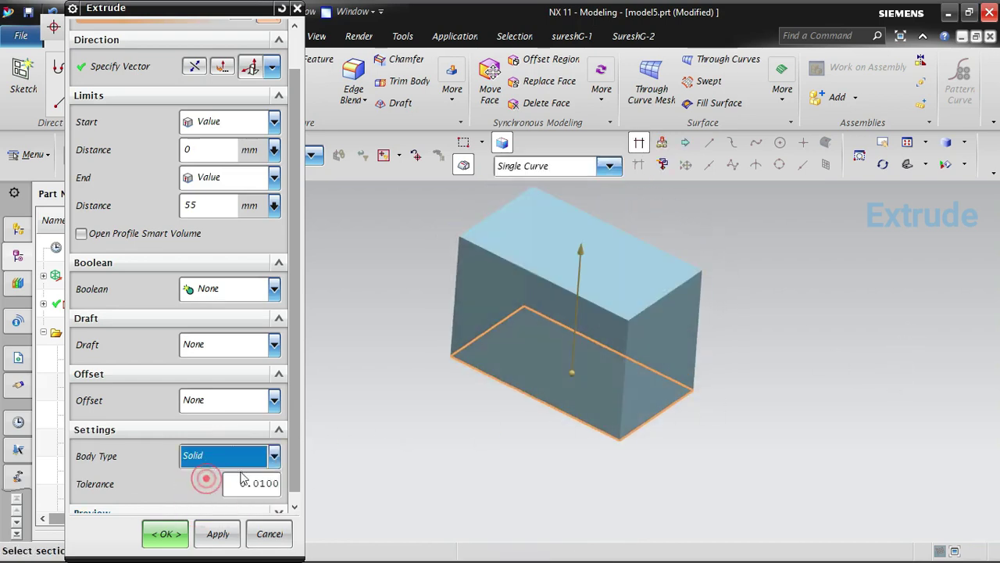
middle_click_drag(870, 313, 727, 353)
scroll(654, 277, "down", 5)
middle_click_drag(811, 316, 802, 337)
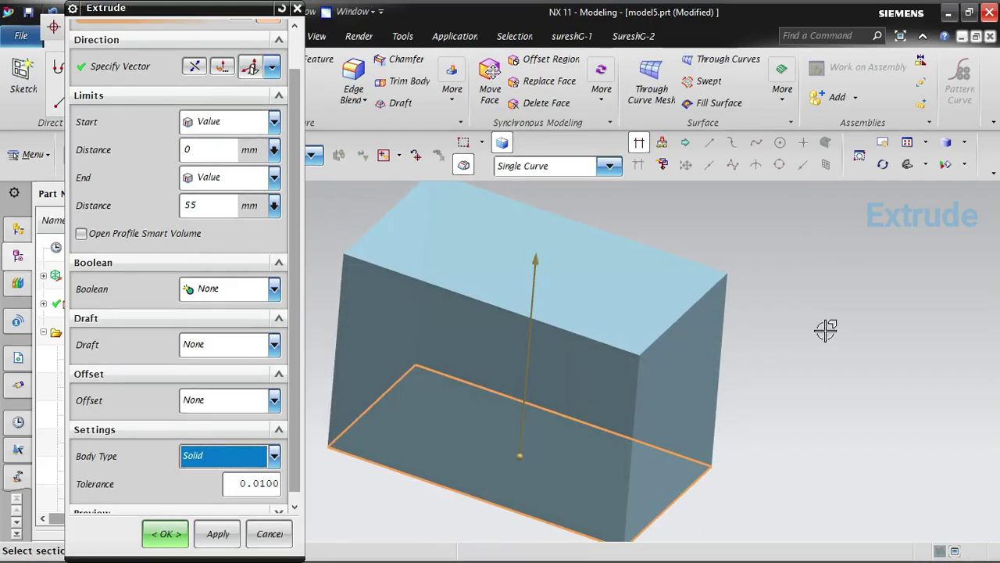
scroll(695, 430, "up", 3)
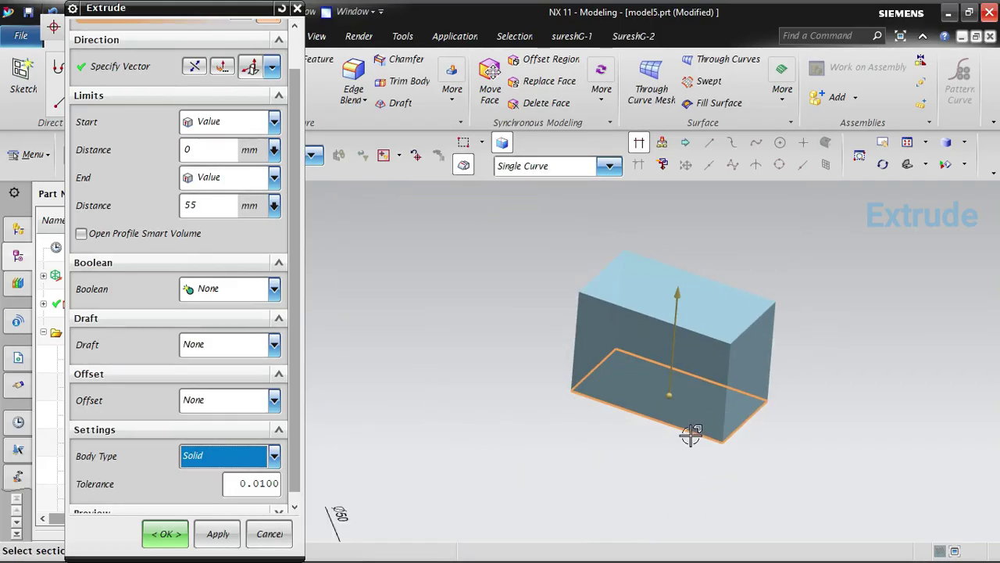
scroll(698, 422, "down", 2)
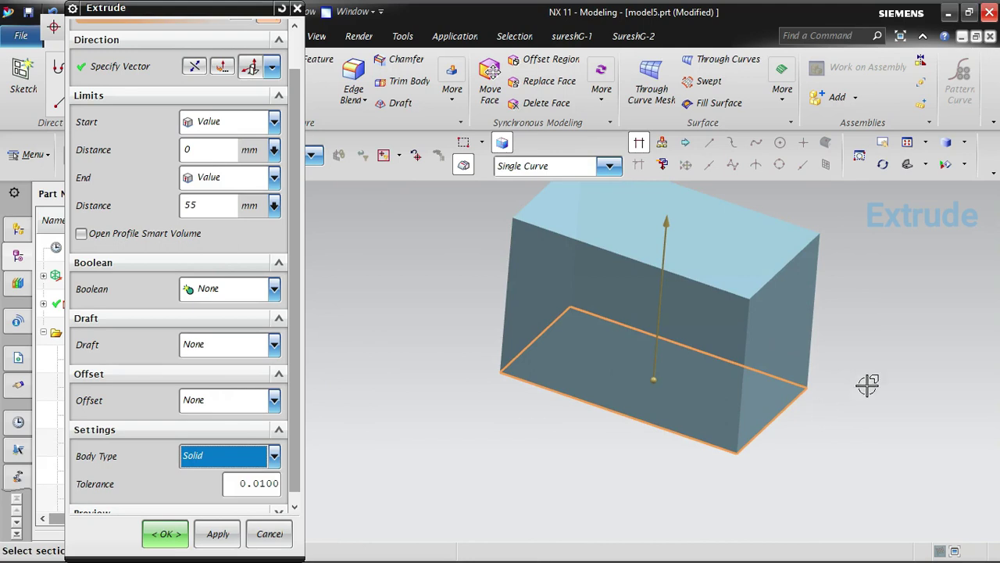
Compare the Sheet body type with the solid preview once more, returning the setting to Solid.
left_click(219, 465)
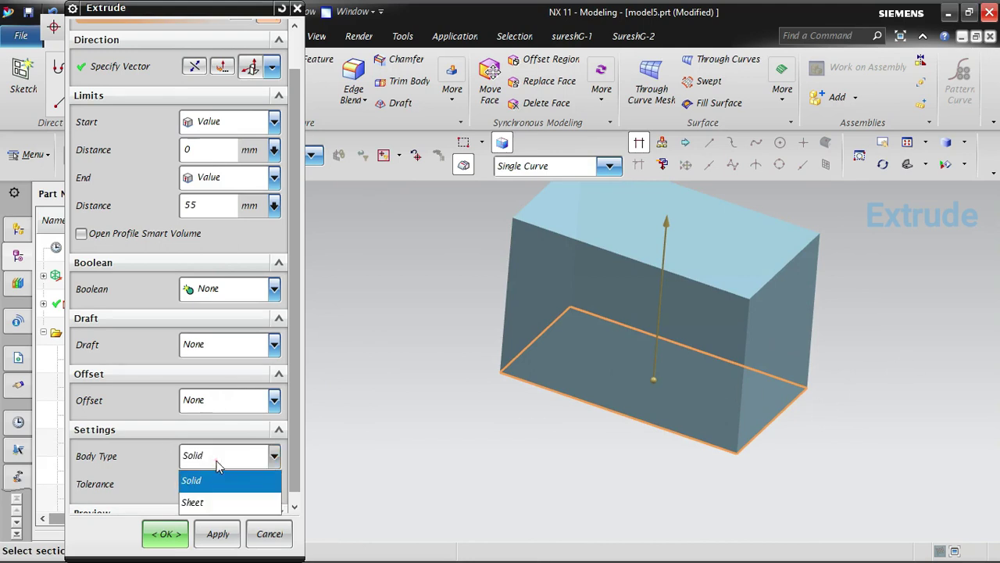
left_click(209, 502)
middle_click_drag(579, 353, 556, 379)
left_click(258, 455)
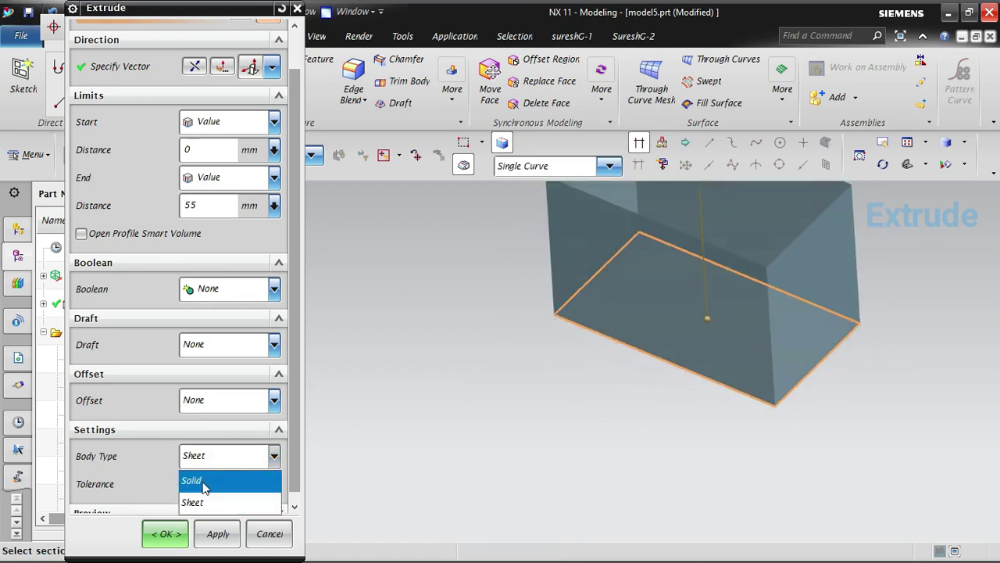
left_click(246, 475)
middle_click_drag(688, 362, 807, 343)
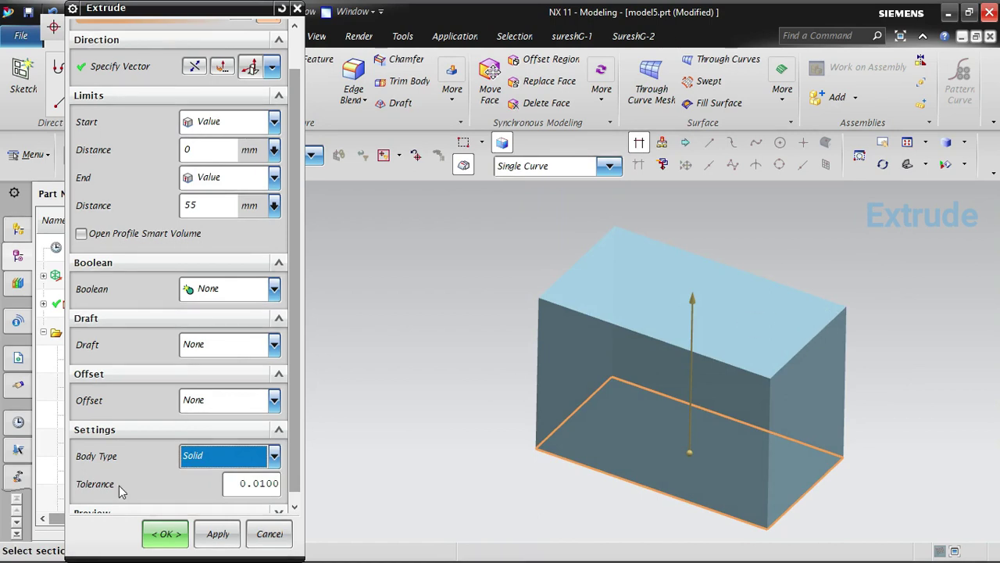
Stretch the extrusion's end limit to 69 mm with its direction arrow in the preview.
scroll(270, 297, "up", 1)
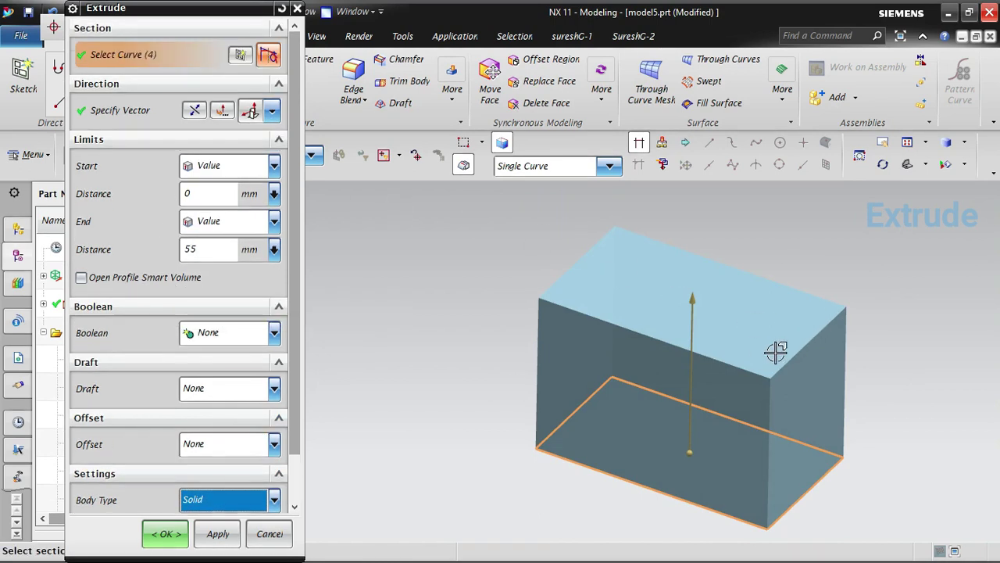
middle_click_drag(776, 353, 784, 341)
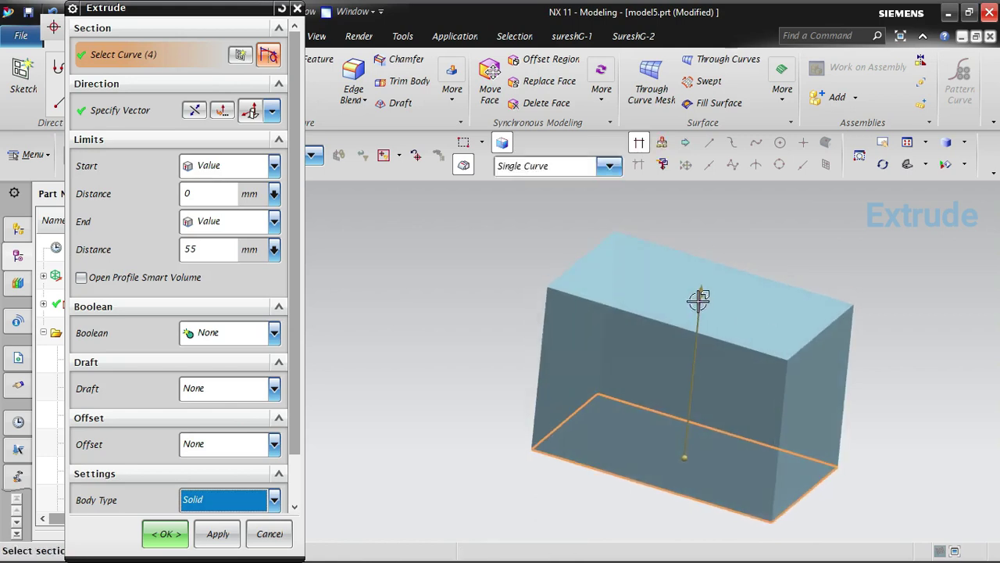
left_click_drag(699, 304, 668, 247)
middle_click_drag(529, 346, 520, 343)
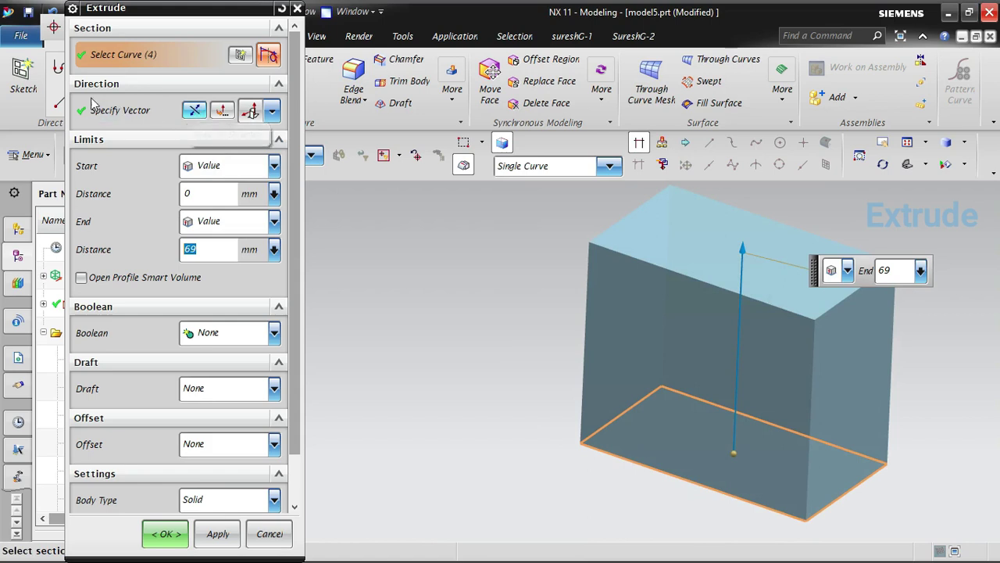
Reverse the extrusion direction to below the sketch, inspect the preview, and flip it back upward.
left_click(199, 113)
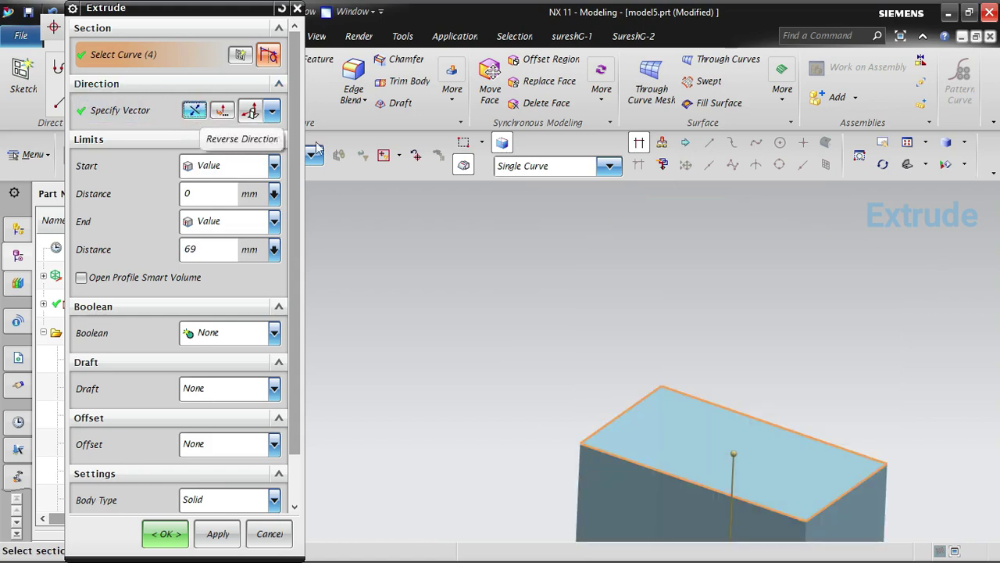
scroll(553, 336, "down", 3)
scroll(737, 446, "up", 5)
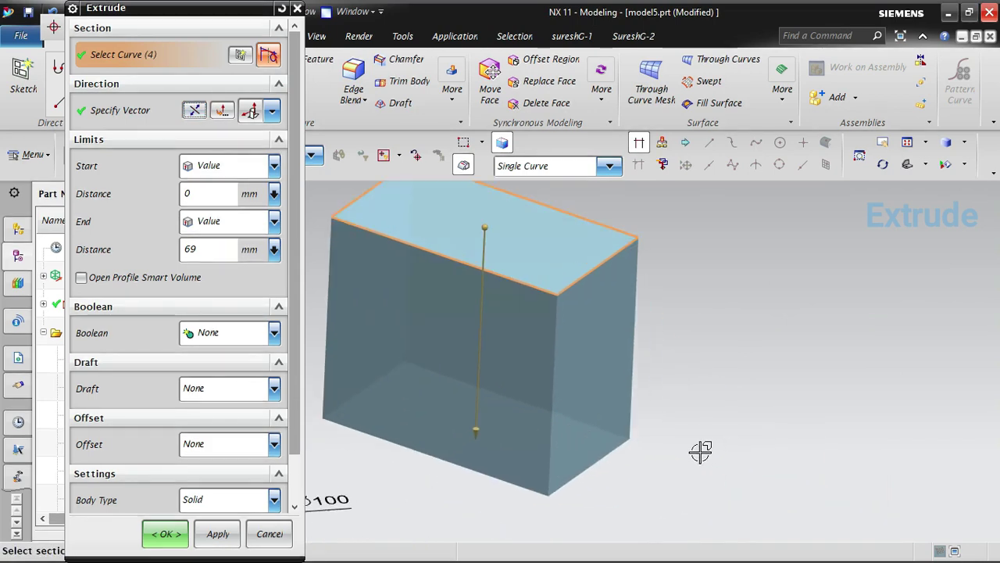
middle_click_drag(518, 420, 359, 336)
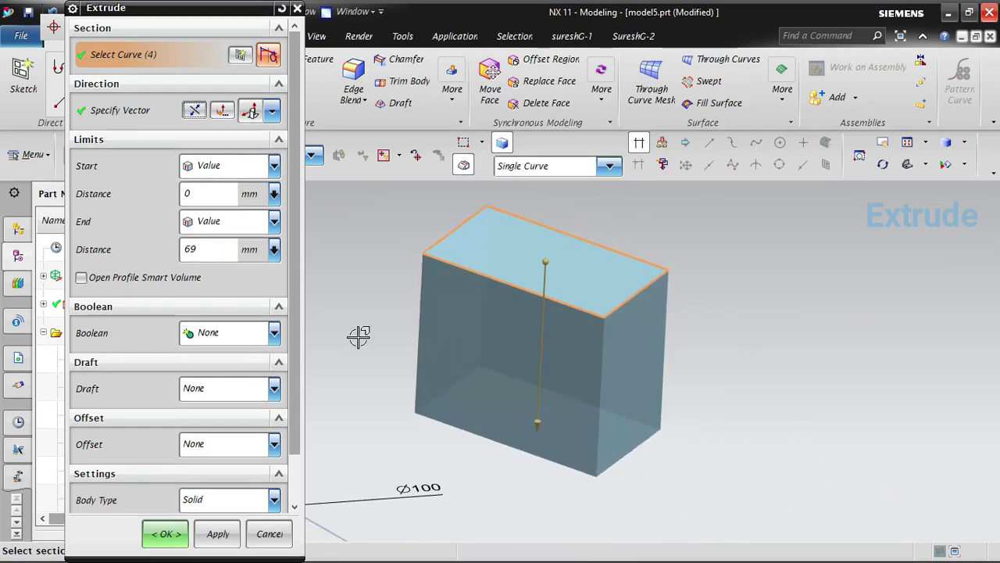
left_click(197, 111)
scroll(505, 302, "down", 3)
scroll(492, 267, "up", 3)
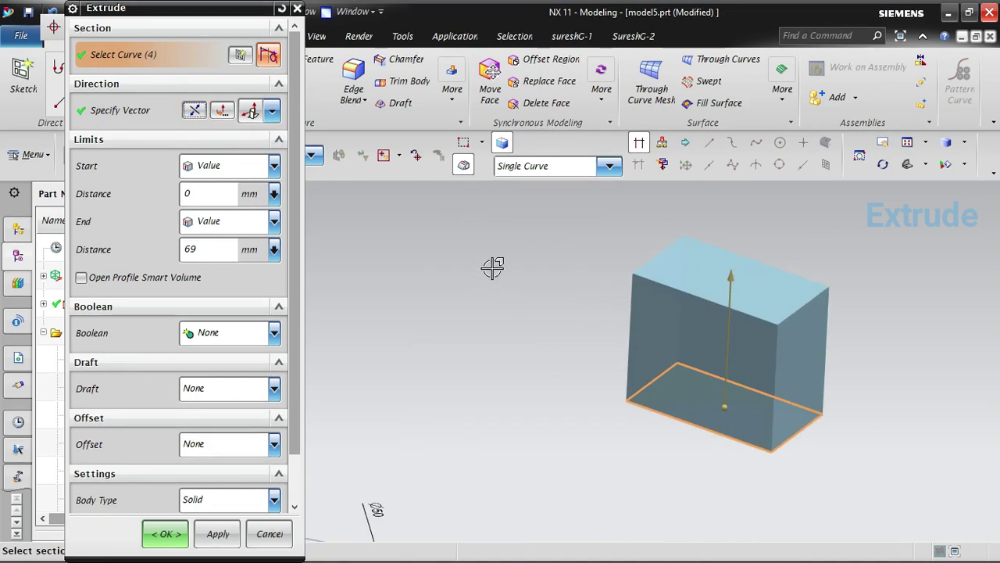
left_click(272, 110)
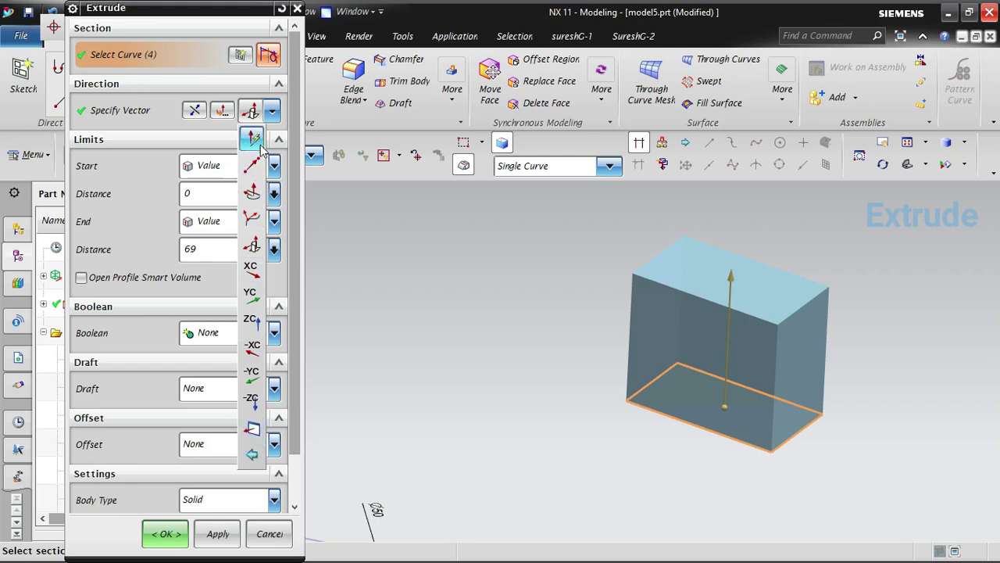
left_click(722, 436)
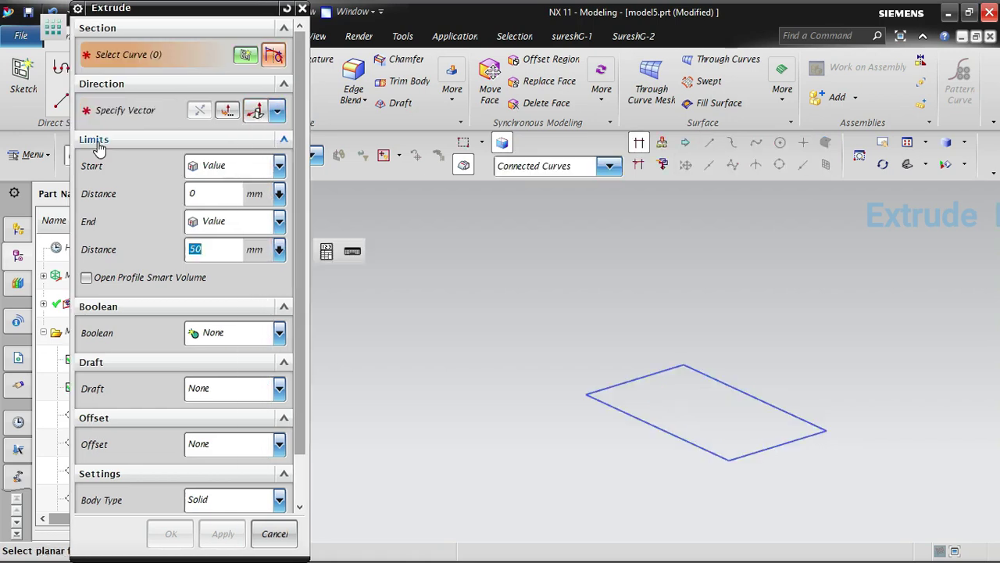
left_click(223, 168)
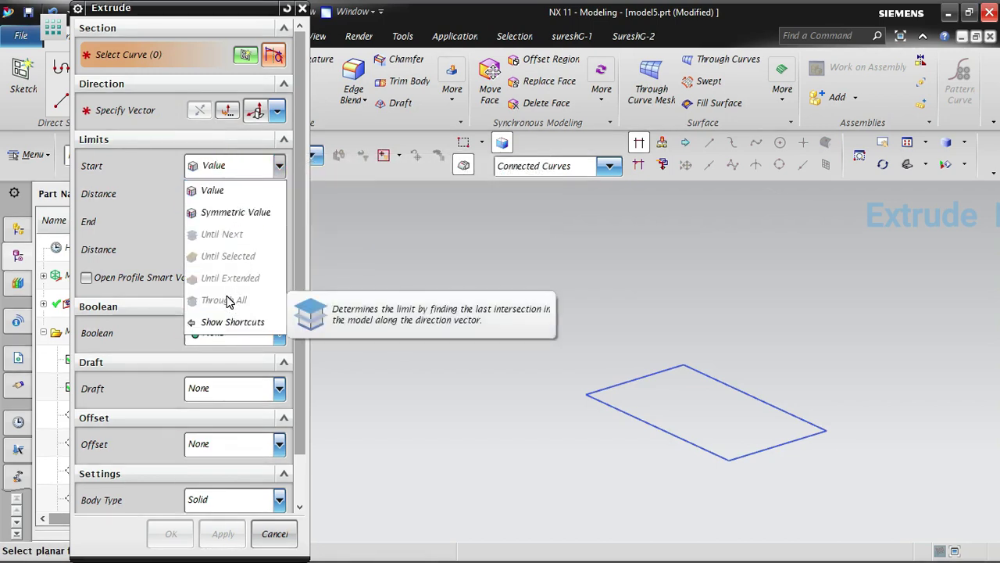
left_click(163, 163)
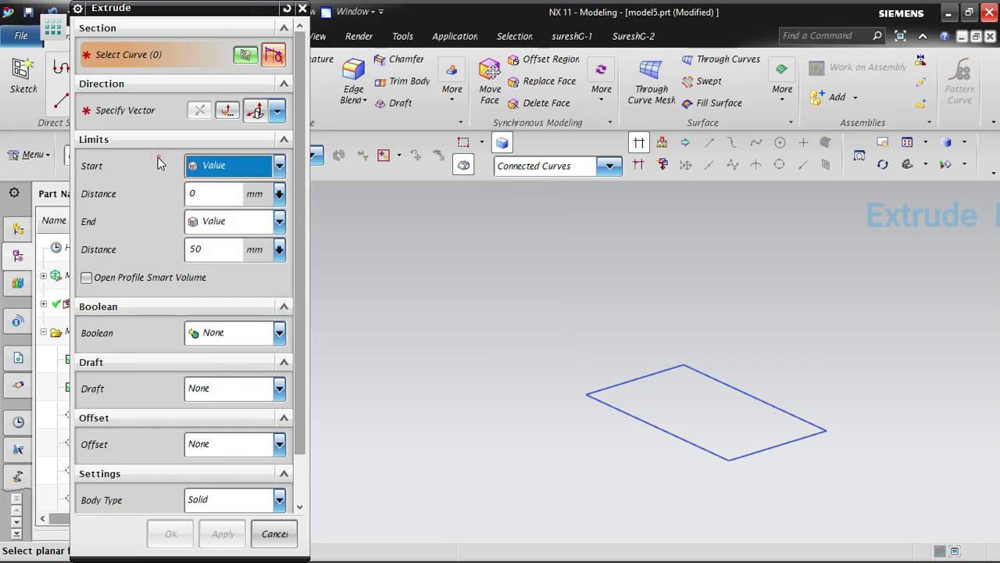
Select the rectangle as connected curves for the extrusion and set the end distance to 30 mm.
left_click(787, 442)
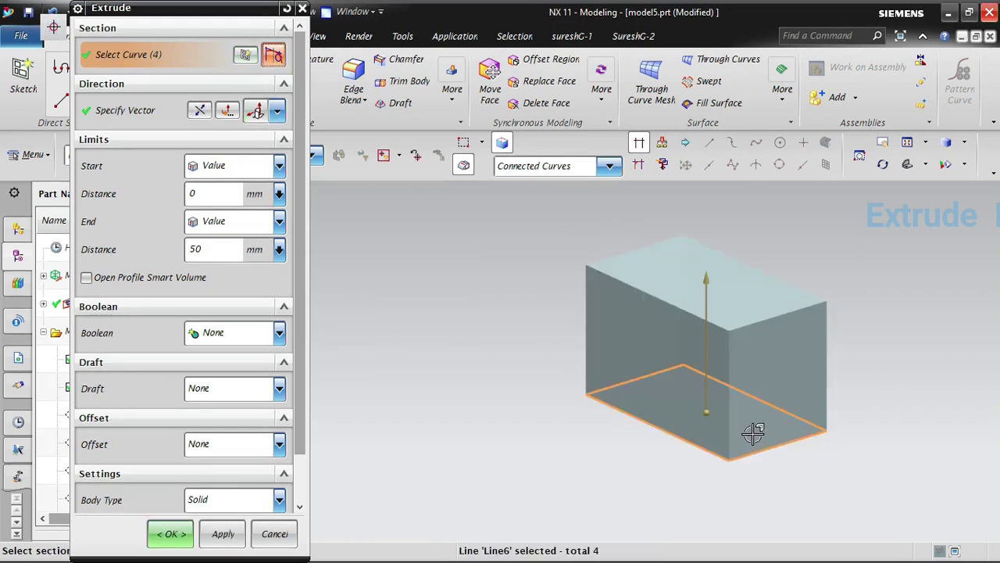
left_click(208, 250)
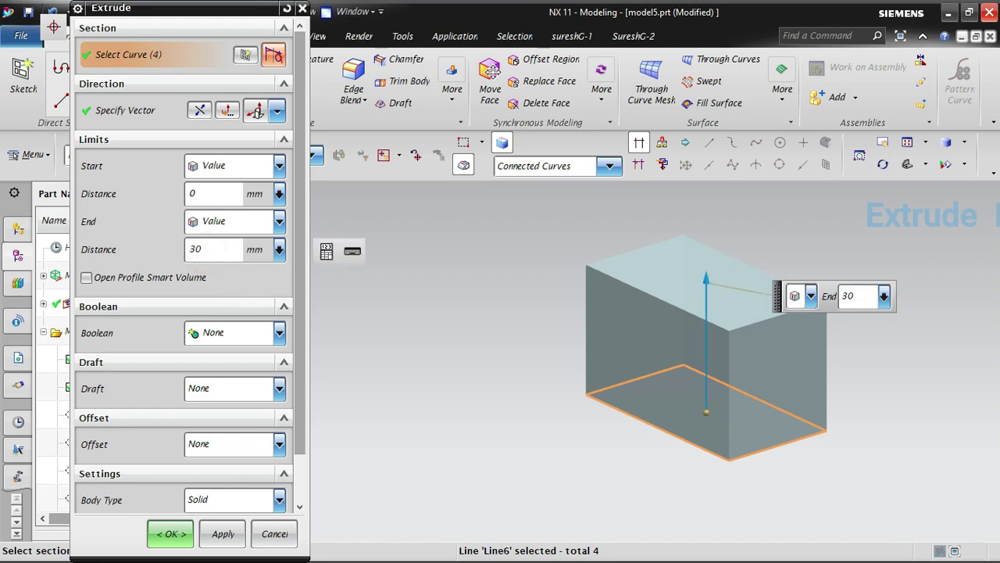
type("30")
key("Return")
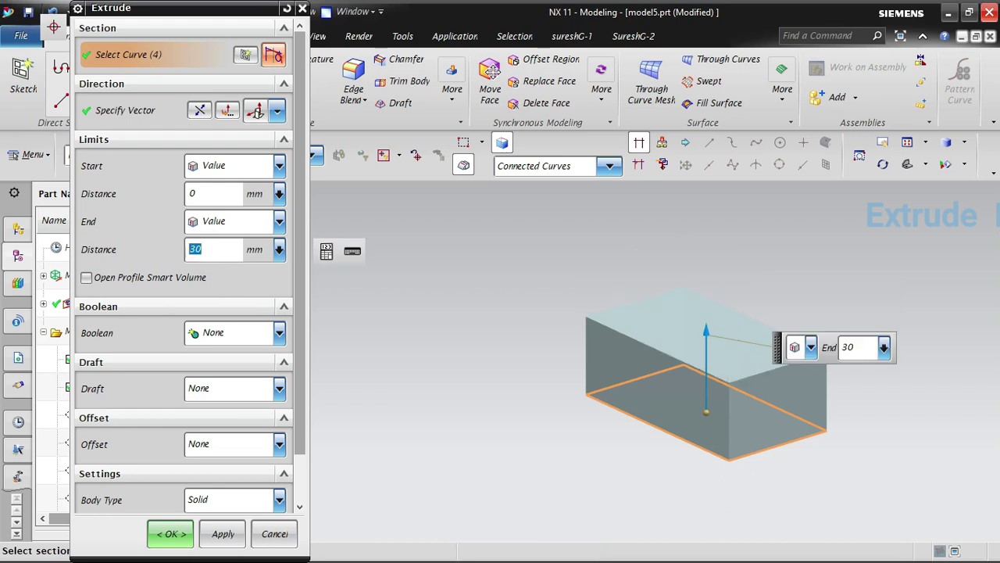
Set the extrusion's end distance to 50 mm, and stretch it to 65 mm with the direction arrow.
type("50")
key("Return")
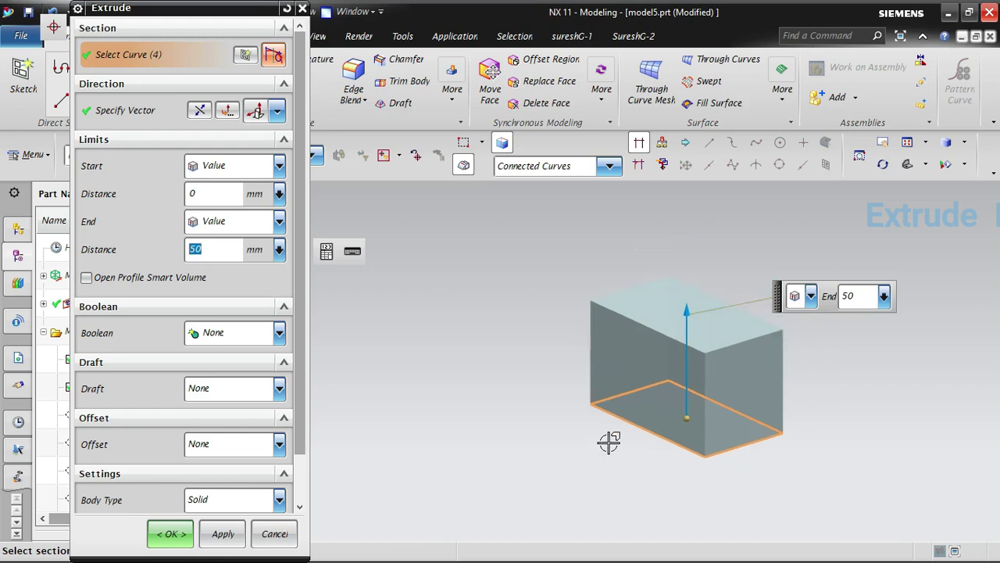
scroll(606, 440, "down", 3)
left_click_drag(670, 337, 688, 289)
scroll(688, 290, "up", 2)
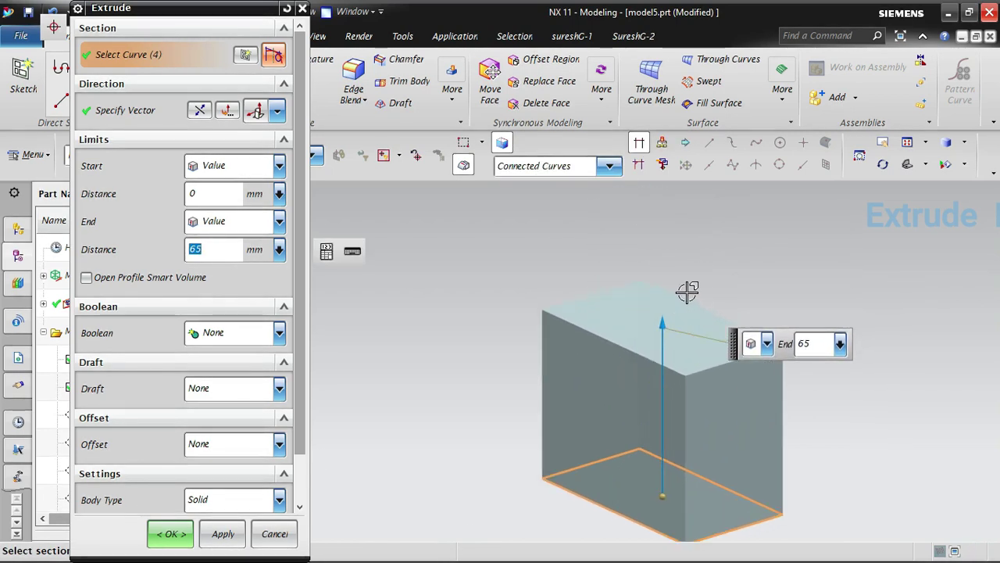
Set the extrusion's end distance to 30 mm, apply it to create the block, and close Extrude.
middle_click_drag(543, 391, 543, 393)
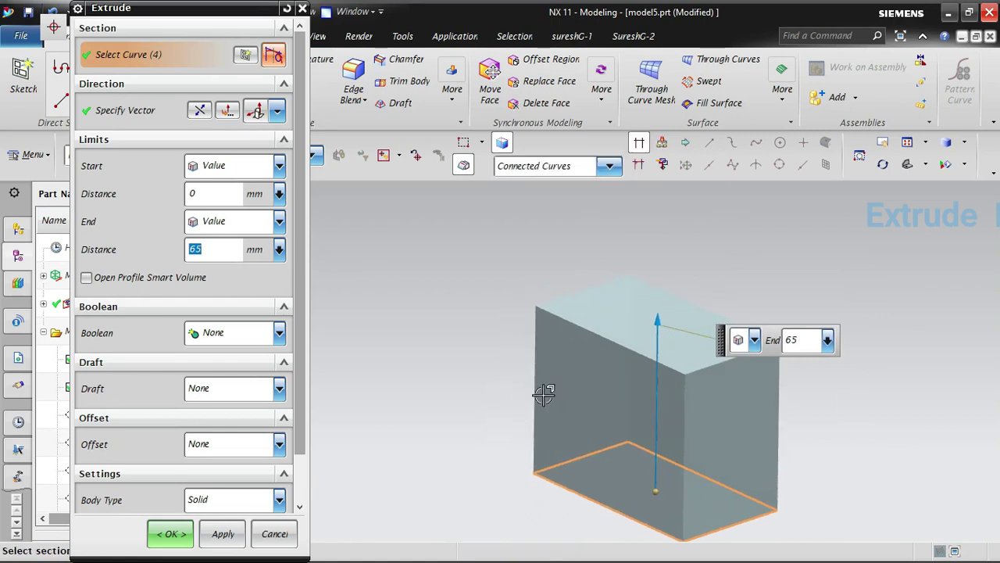
left_click(221, 247)
type("30")
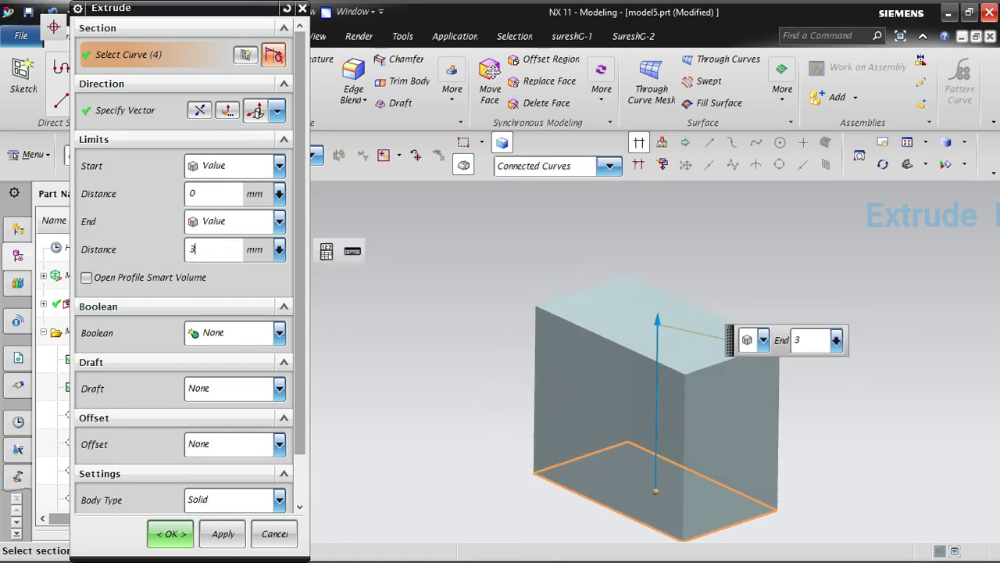
key("Return")
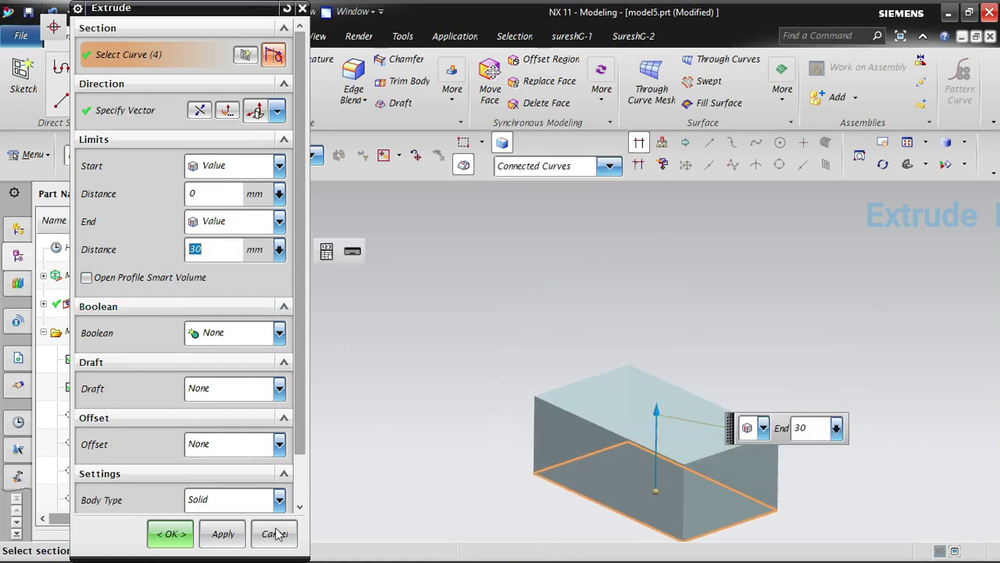
left_click(222, 534)
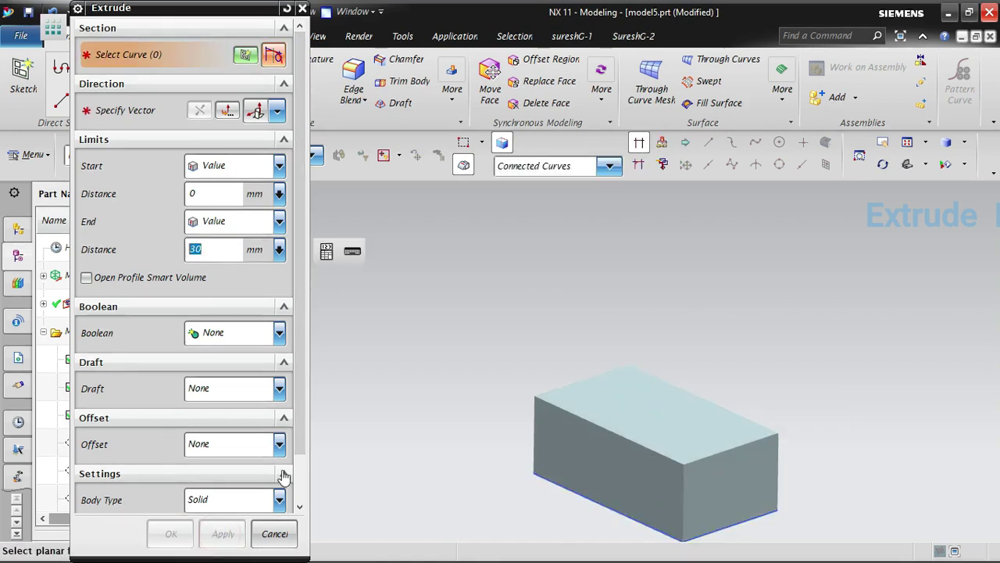
left_click(275, 533)
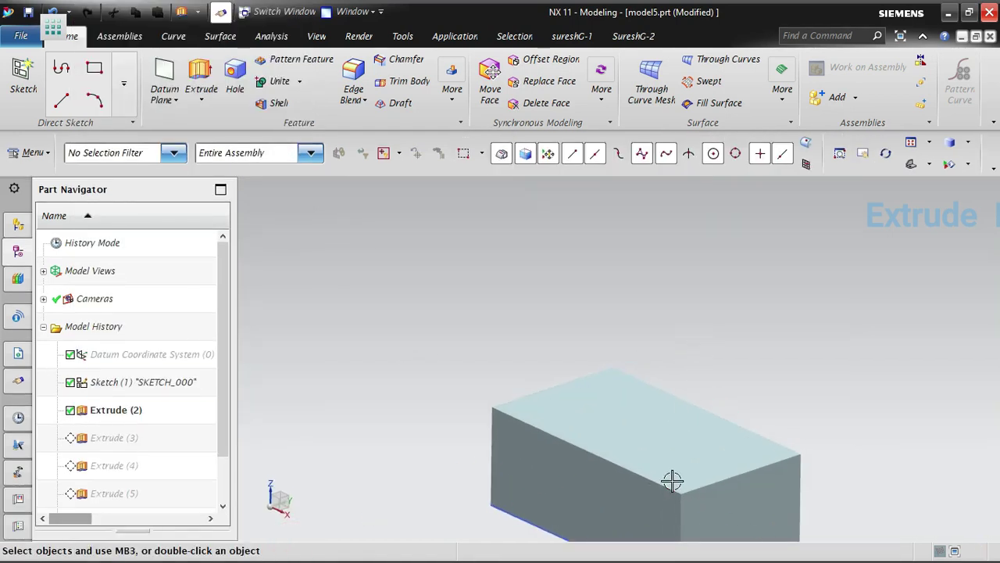
Reopen the block's extrusion for editing and set its start distance to 10 mm.
double_click(677, 393)
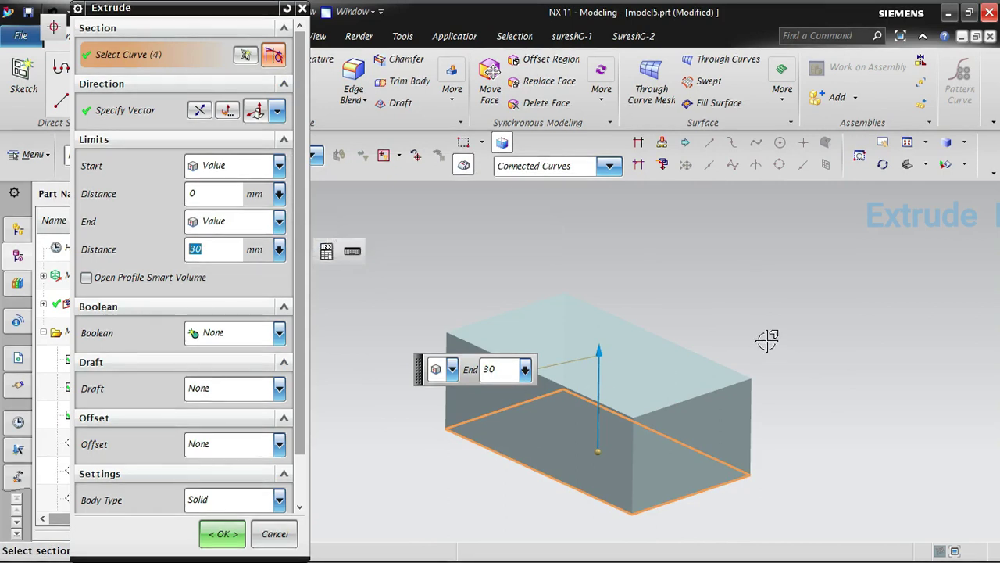
scroll(634, 512, "up", 3)
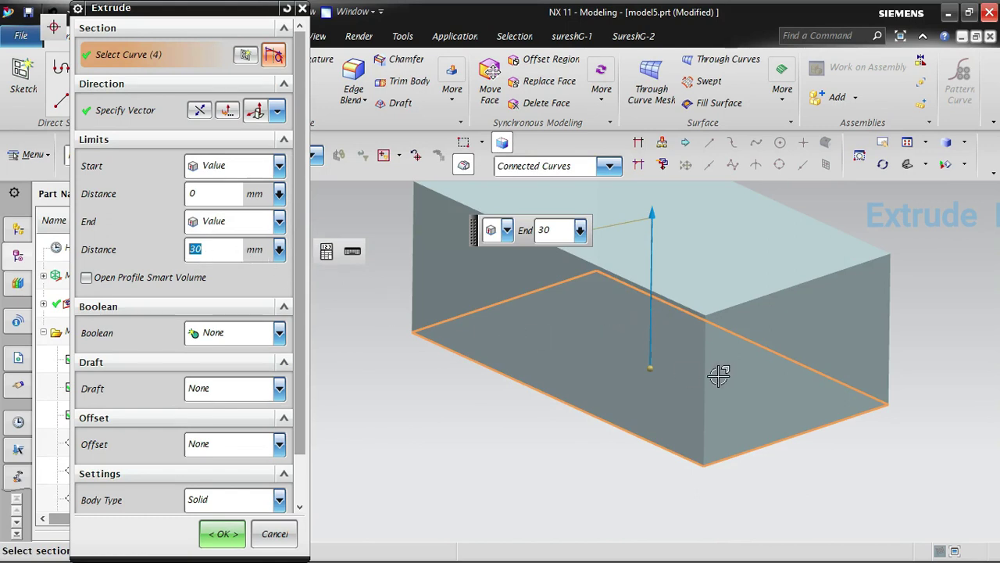
scroll(720, 378, "down", 2)
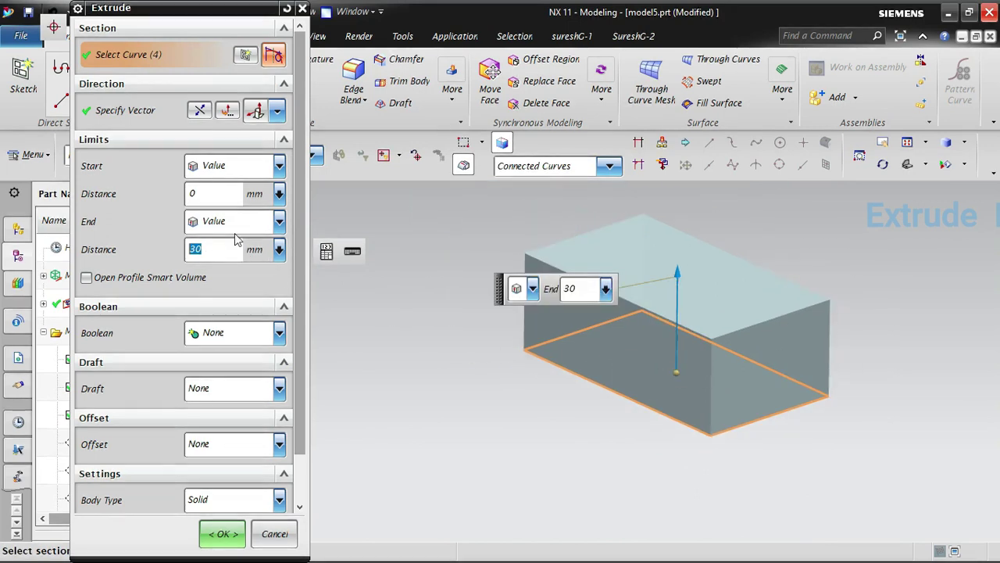
left_click(209, 194)
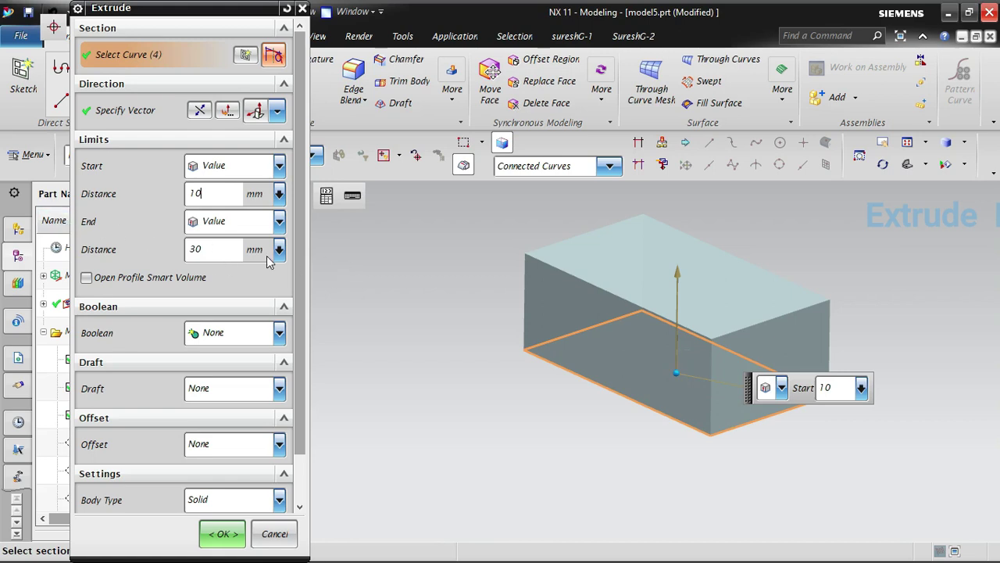
double_click(200, 193)
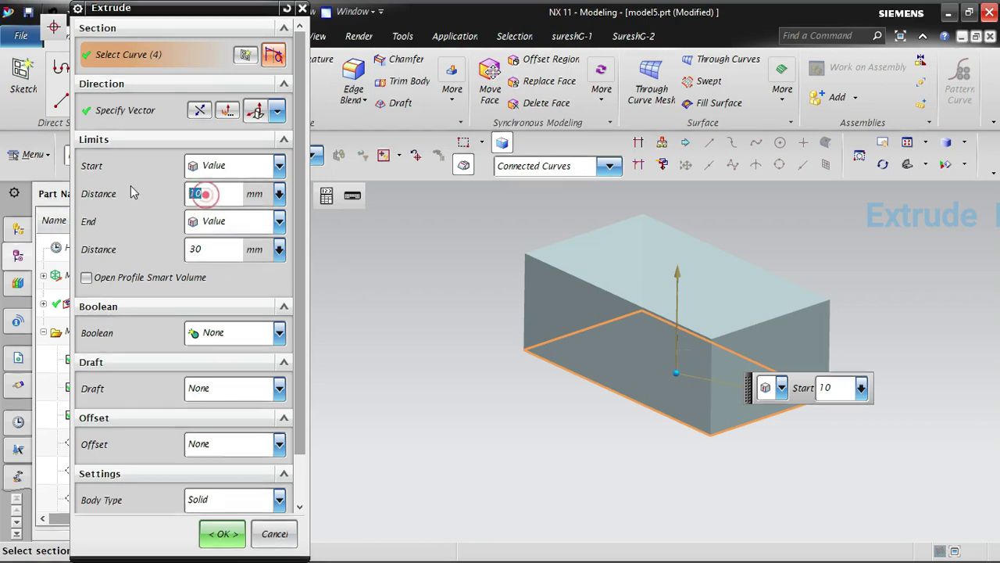
double_click(219, 249)
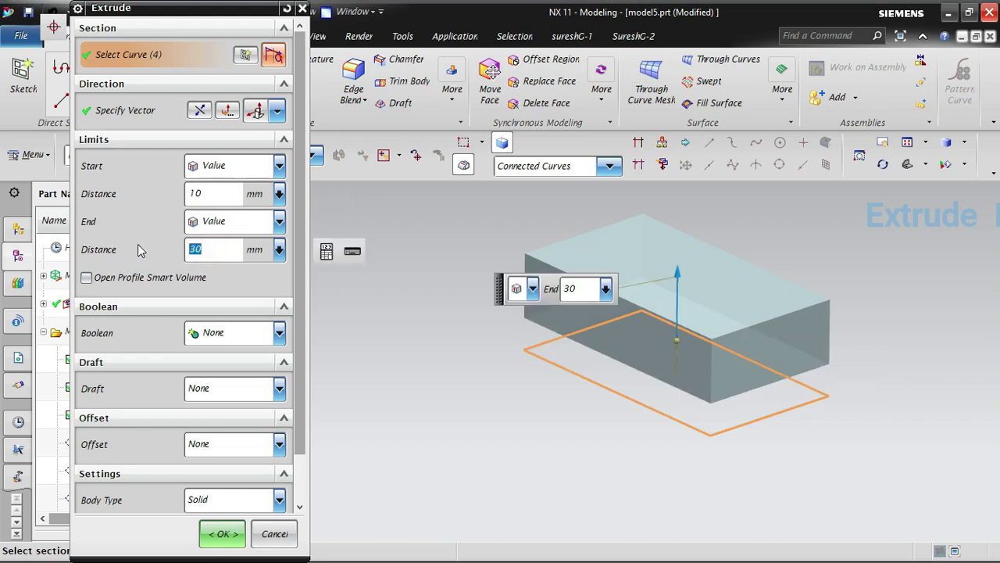
Inspect the gap between the sketch and the preview, and set the extrusion's start distance to -10 mm and accept it.
middle_click_drag(762, 447, 782, 388)
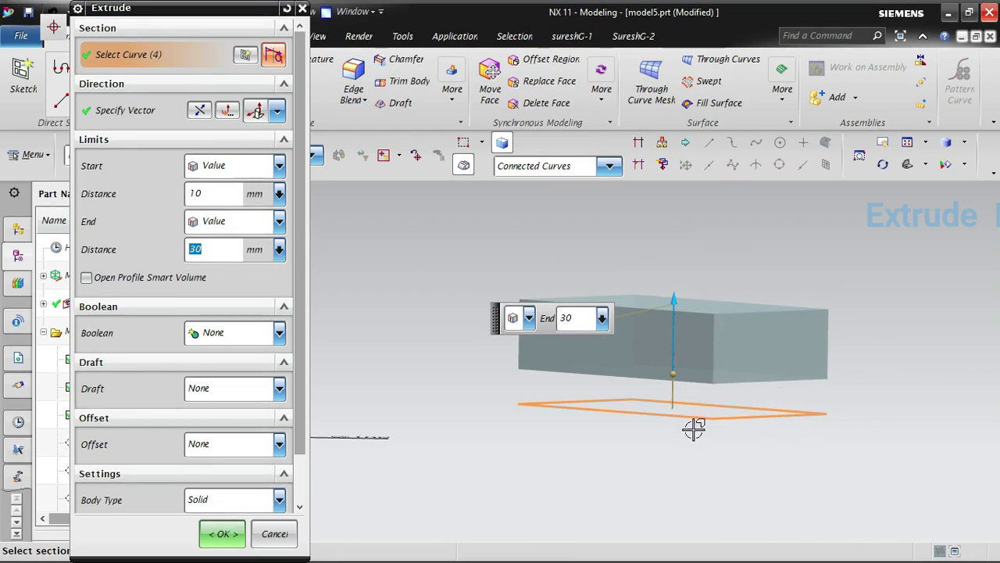
mouse_move(694, 428)
middle_mouse_down()
mouse_move(690, 440)
mouse_move(696, 411)
middle_mouse_up()
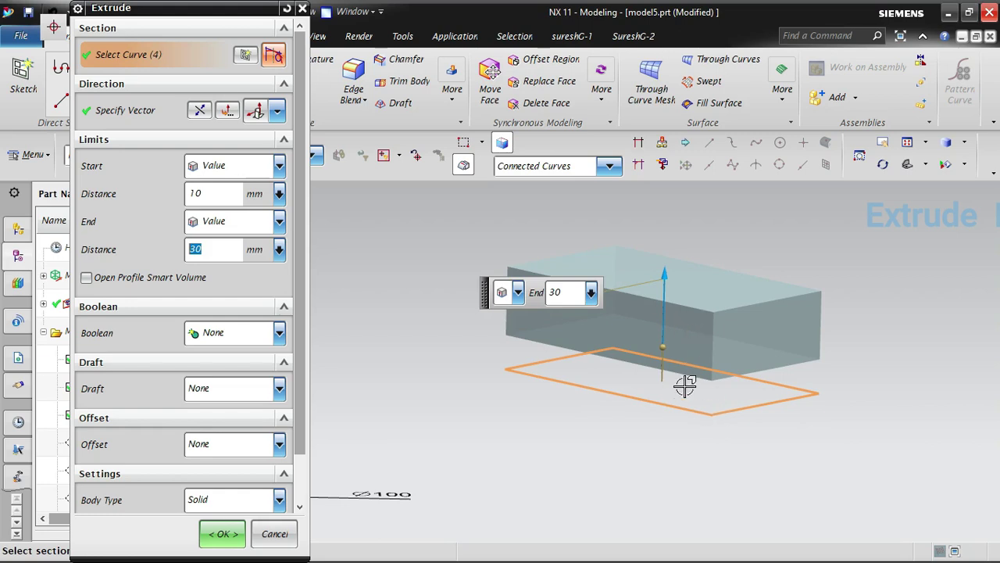
mouse_move(736, 449)
middle_mouse_down()
mouse_move(747, 435)
mouse_move(734, 446)
mouse_move(756, 451)
middle_mouse_up()
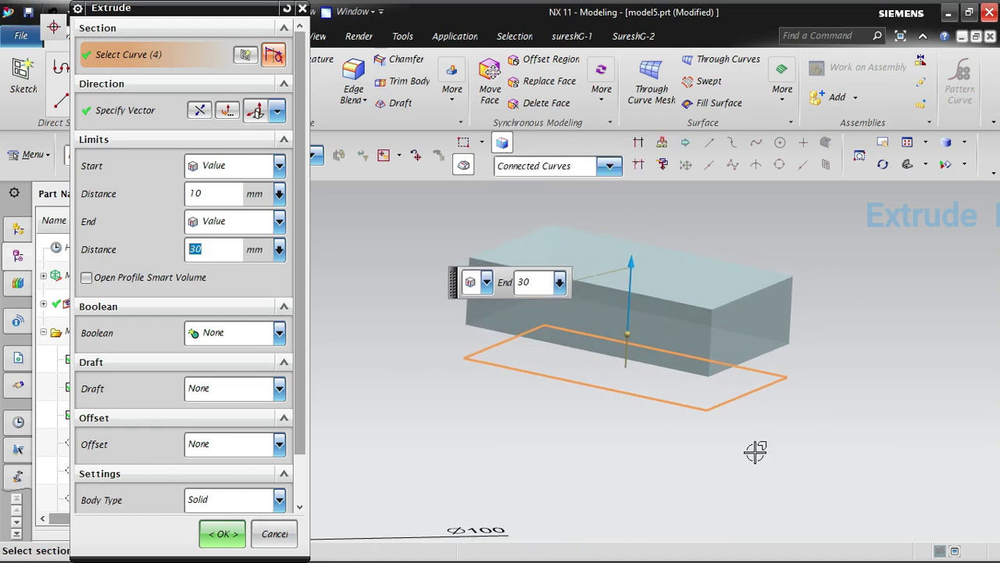
scroll(462, 335, "up", 2)
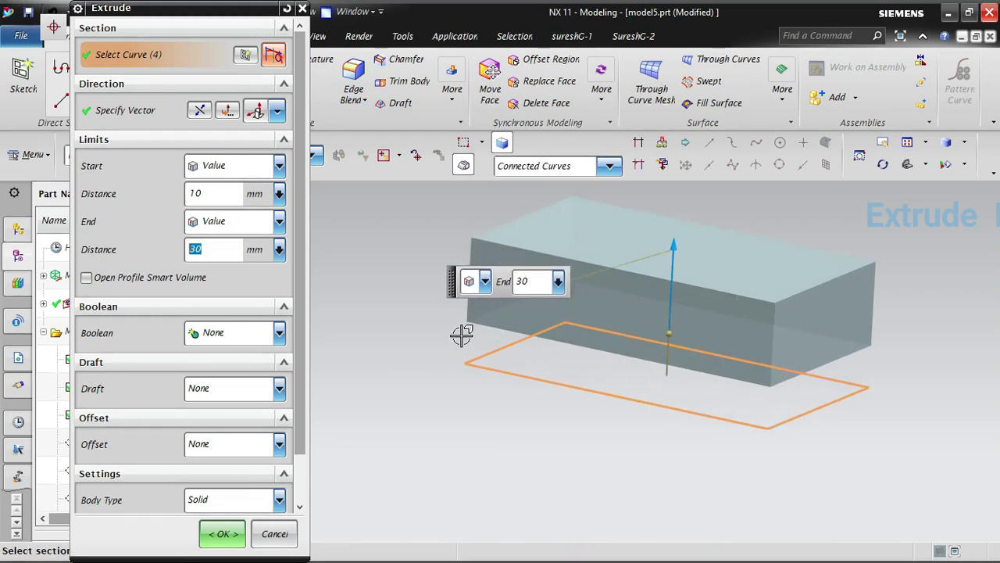
left_click(196, 193)
type("-")
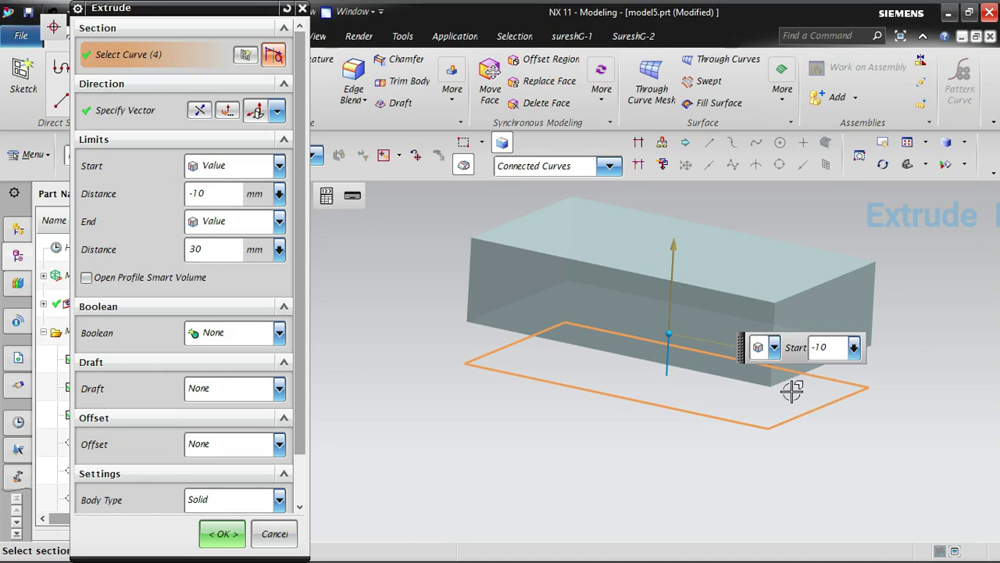
left_click(219, 249)
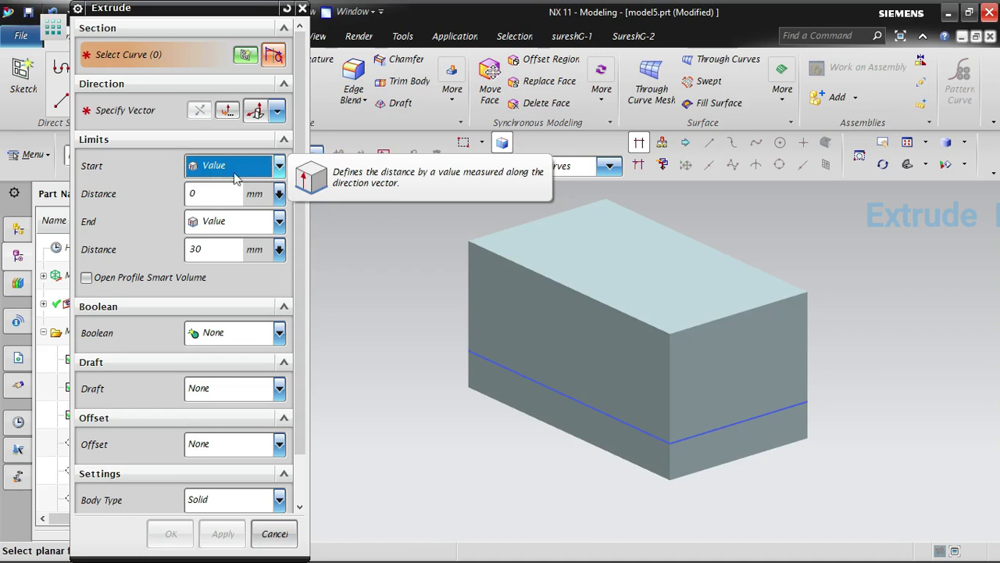
left_click(225, 222)
left_click(225, 222)
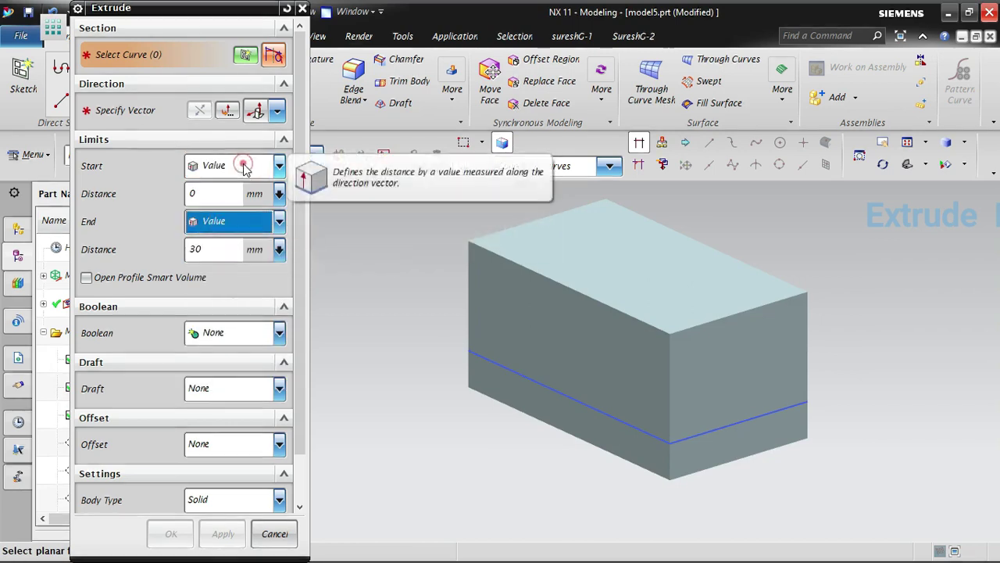
left_click(244, 166)
left_click(234, 166)
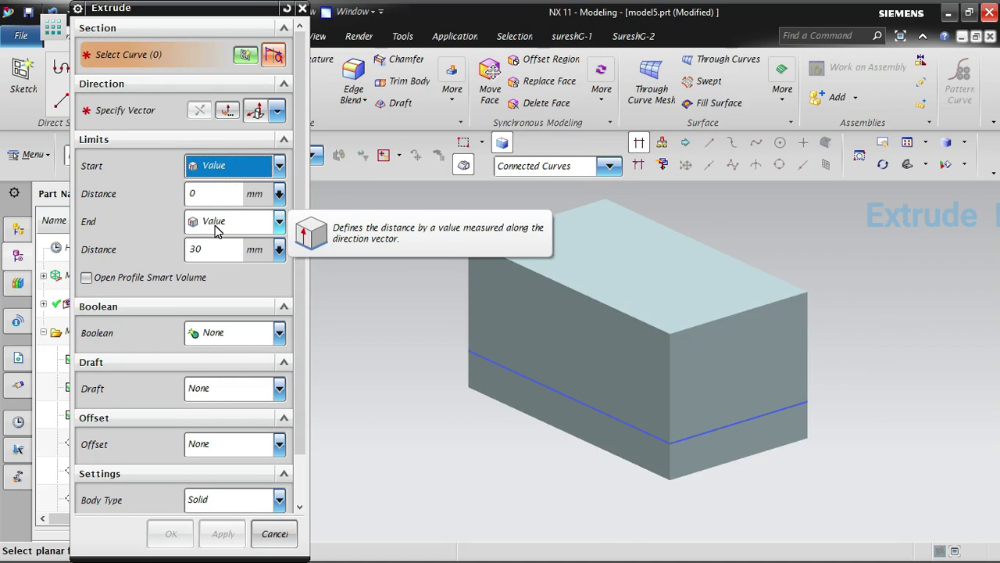
left_click(237, 166)
left_click(227, 212)
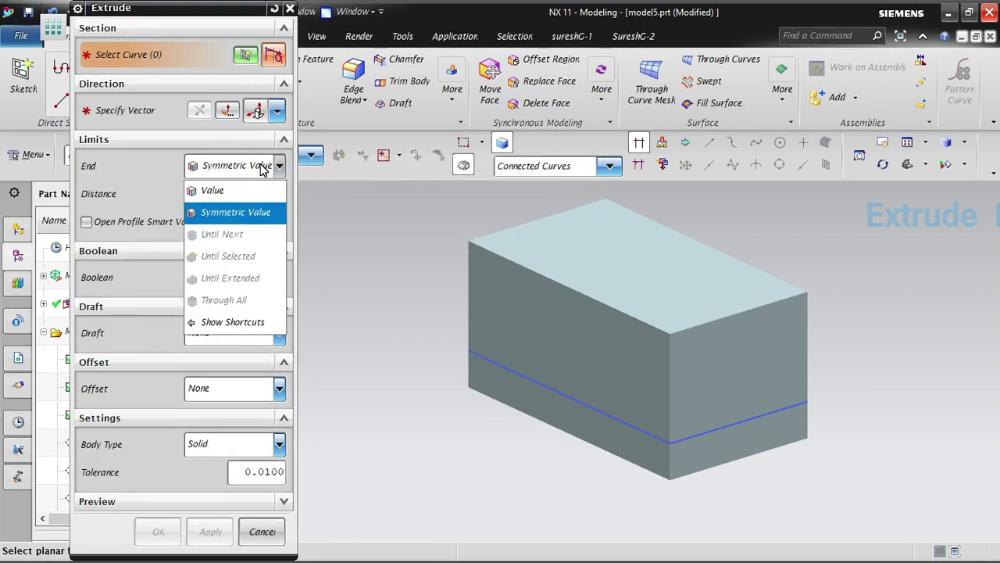
left_click(211, 195)
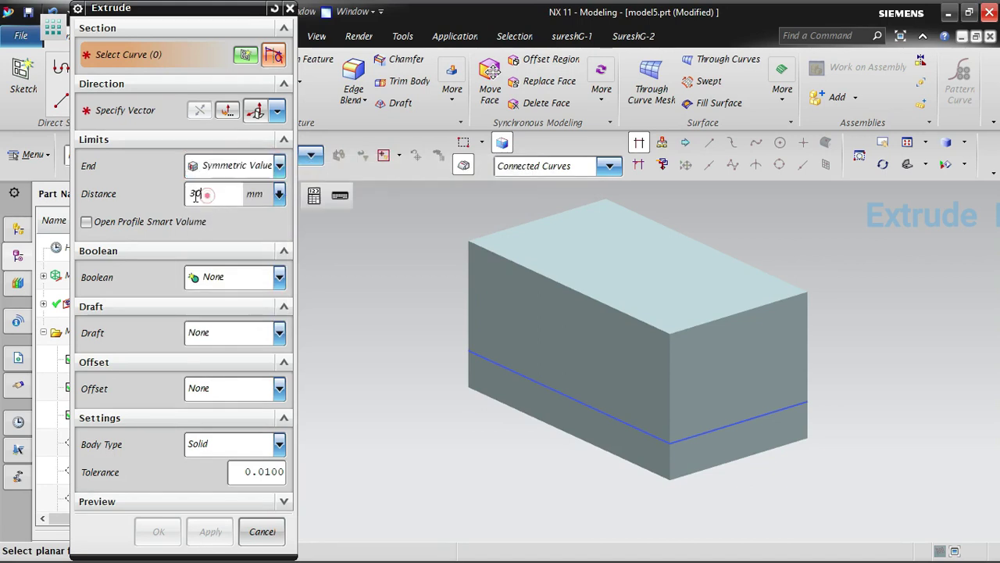
mouse_move(208, 196)
left_mouse_down()
mouse_move(187, 195)
mouse_move(217, 195)
mouse_move(193, 187)
left_mouse_up()
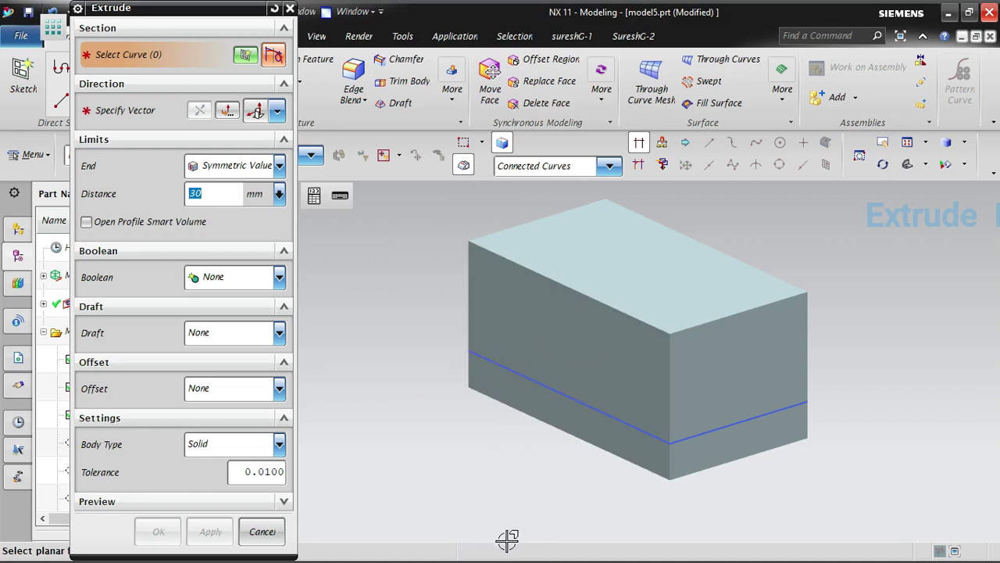
left_click(222, 192)
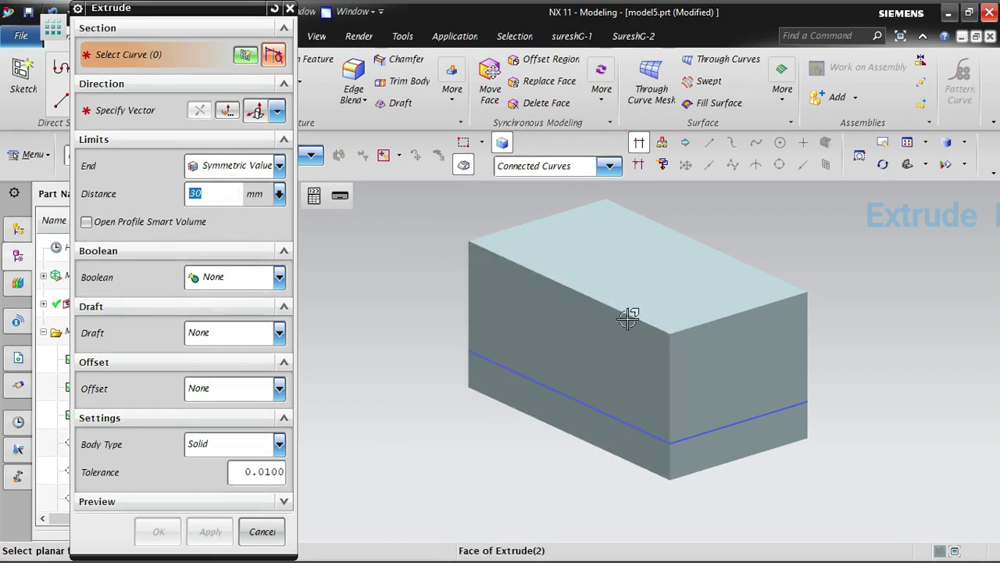
left_click(262, 532)
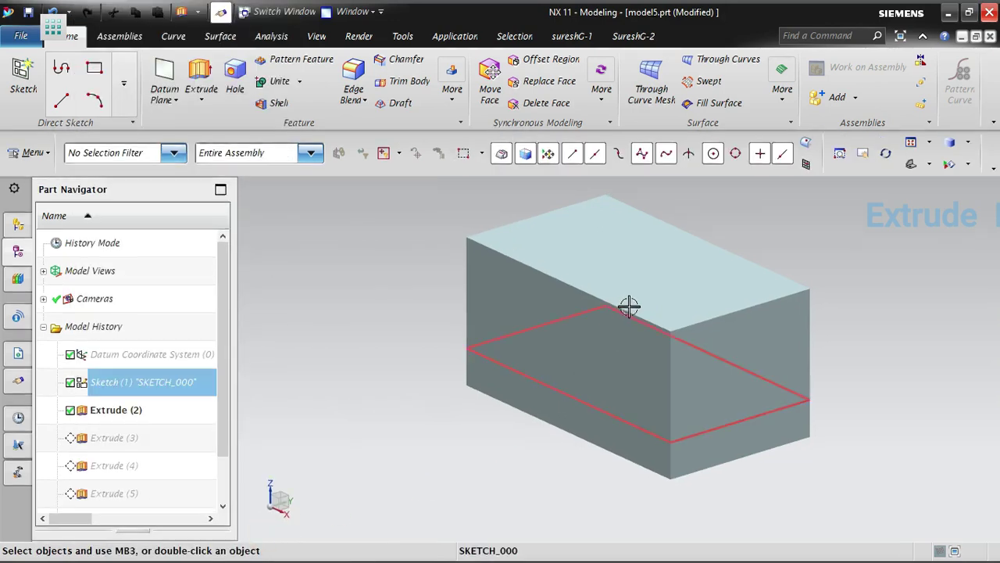
Reopen the block's extrusion and set its limits to Symmetric Value with a distance of 30/2 mm.
double_click(681, 289)
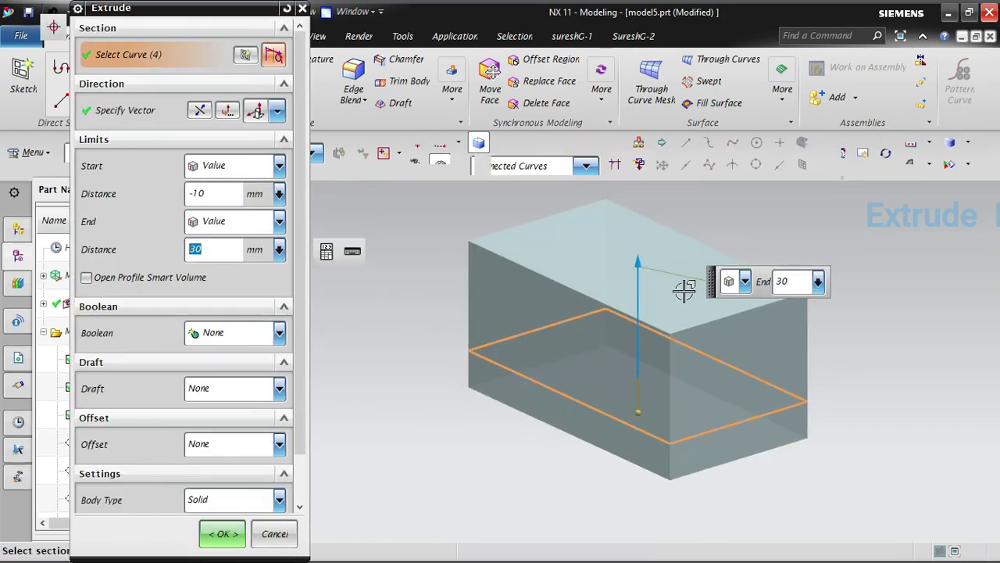
left_click(234, 168)
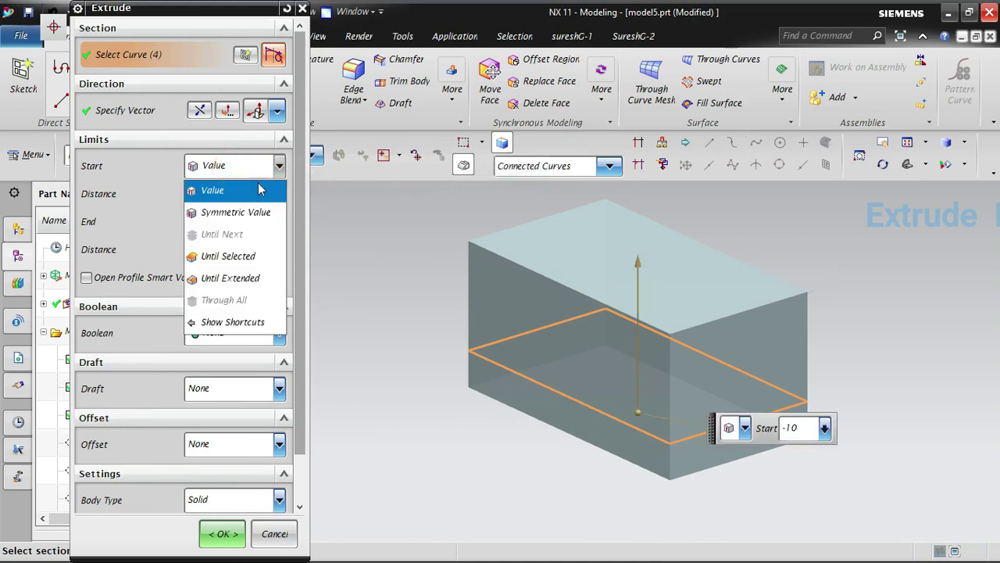
left_click(259, 211)
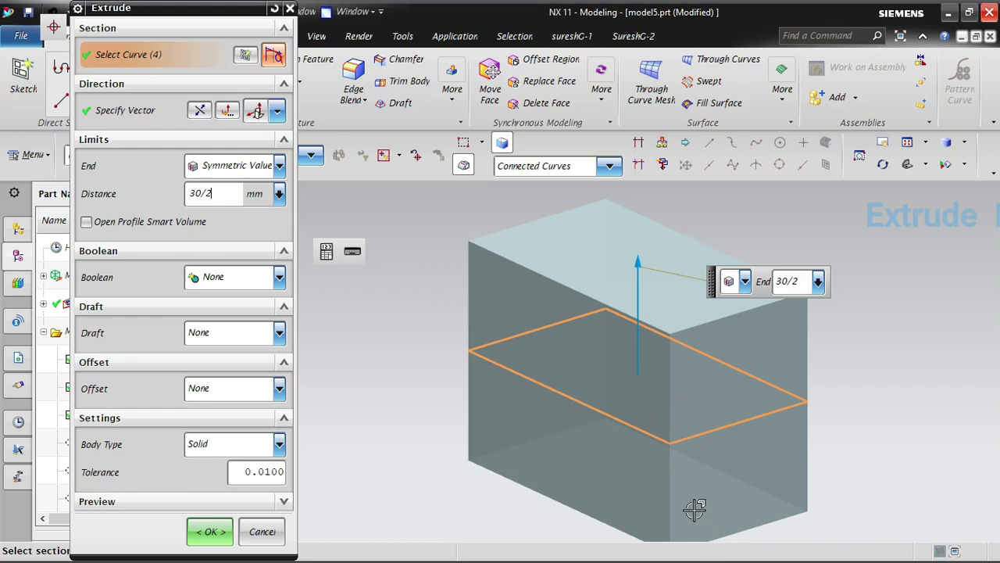
key("Return")
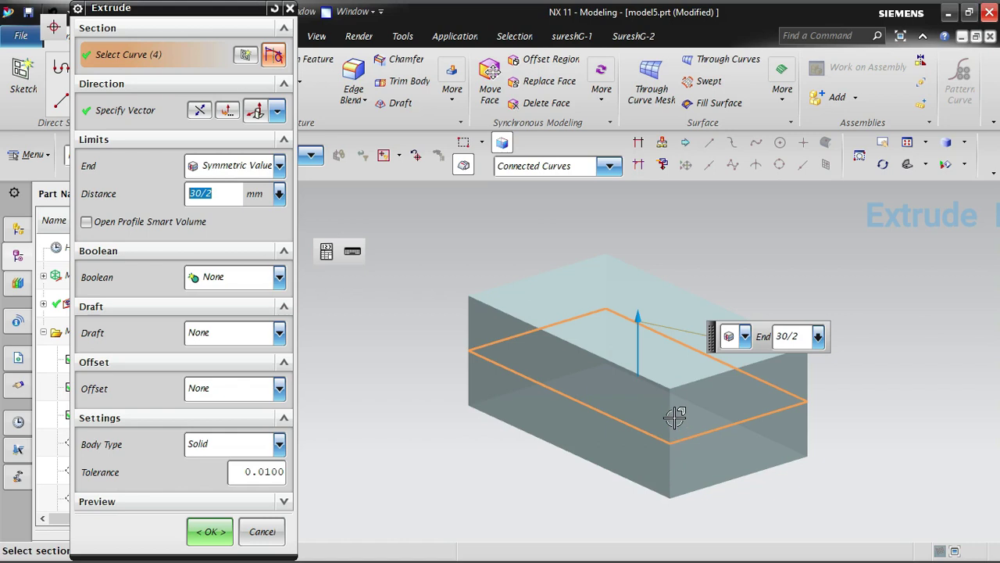
left_click(252, 169)
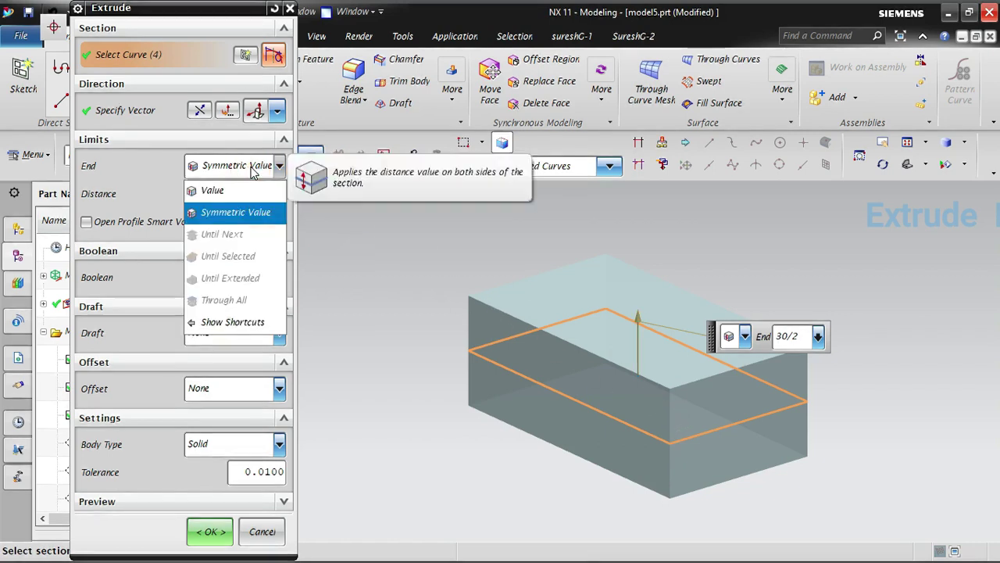
left_click(251, 165)
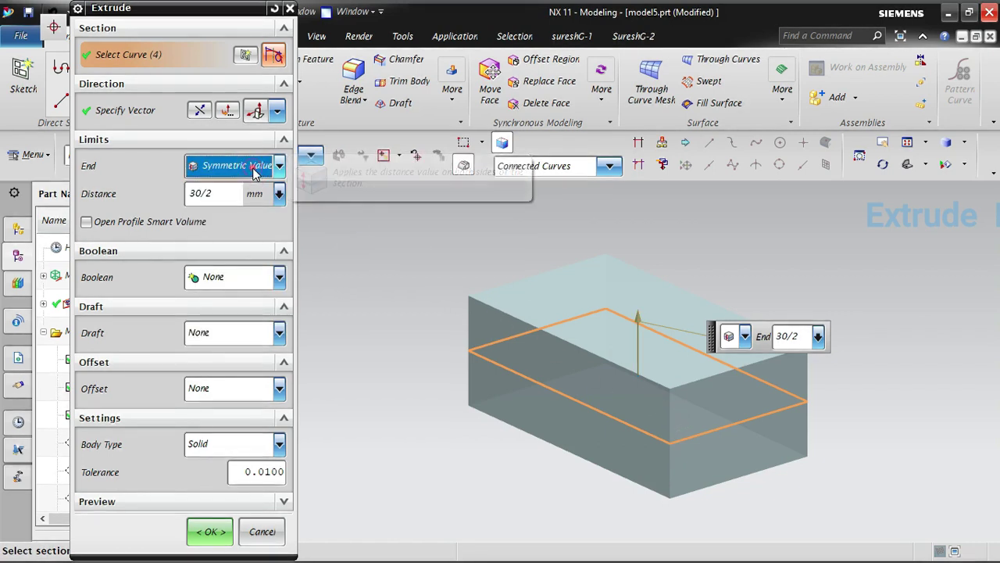
left_click(252, 165)
left_click(242, 218)
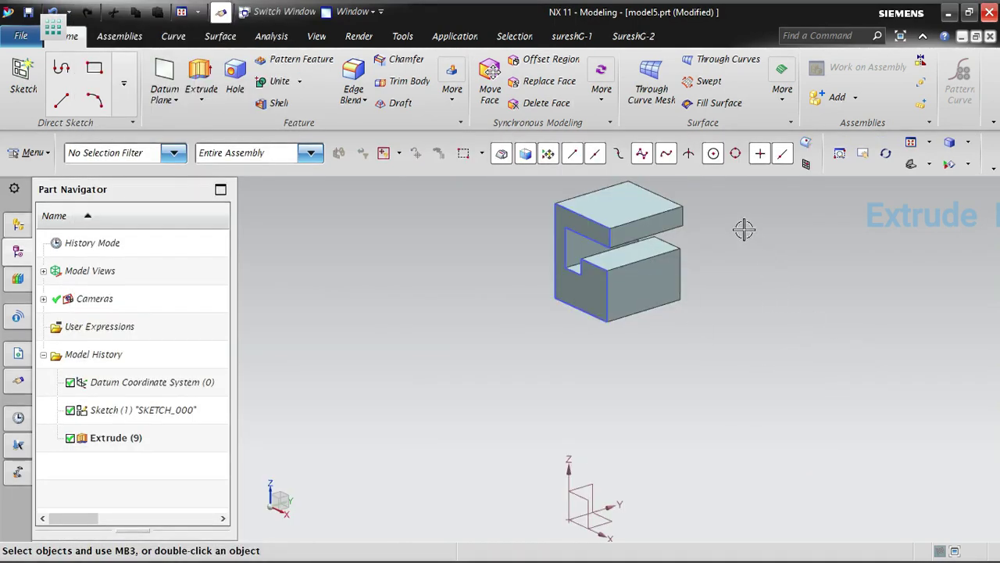
Inspect the sketch behind the notched body, leave it, and review the start limit options for a new extrusion.
scroll(739, 223, "down", 2)
middle_click_drag(711, 297, 726, 390, "shift")
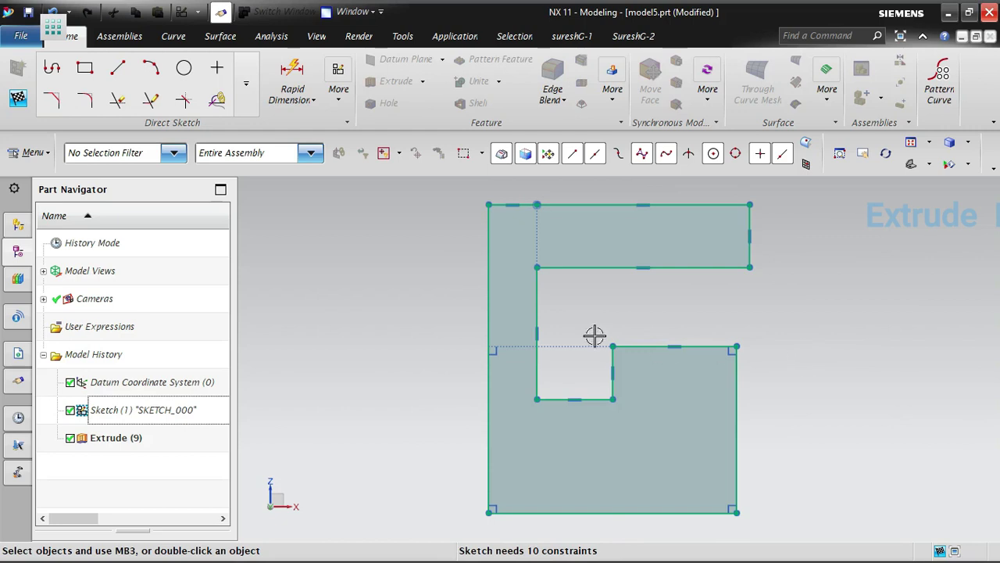
left_click(19, 99)
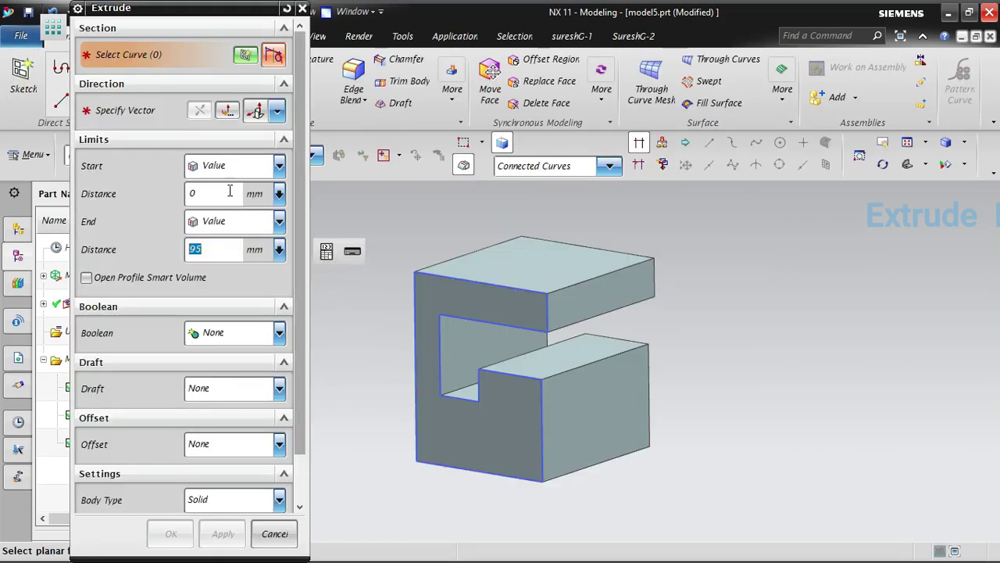
left_click(232, 165)
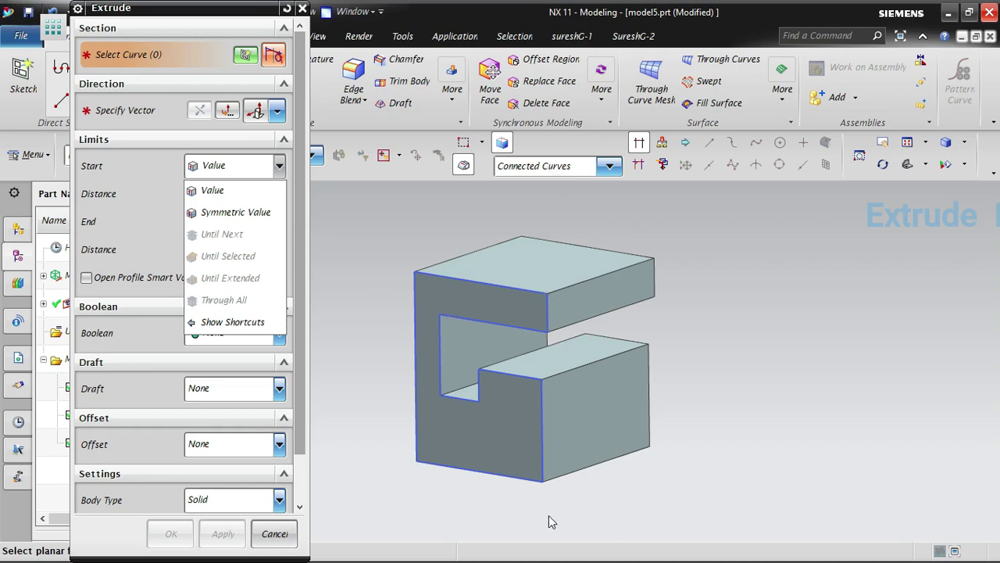
left_click(550, 169)
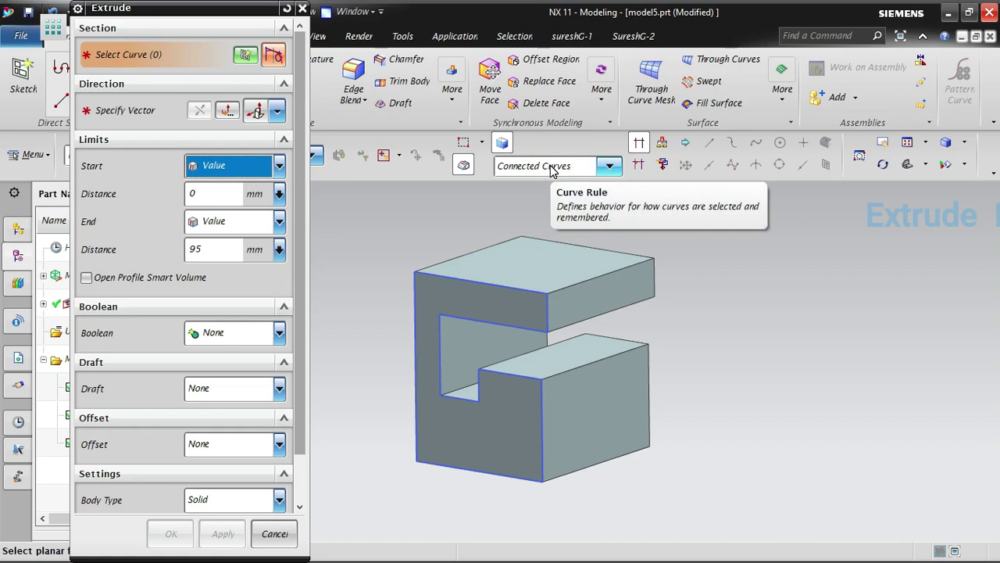
Set the curve rule to Face Edges and select the notch's floor face as the section for the new extrusion.
left_click(551, 170)
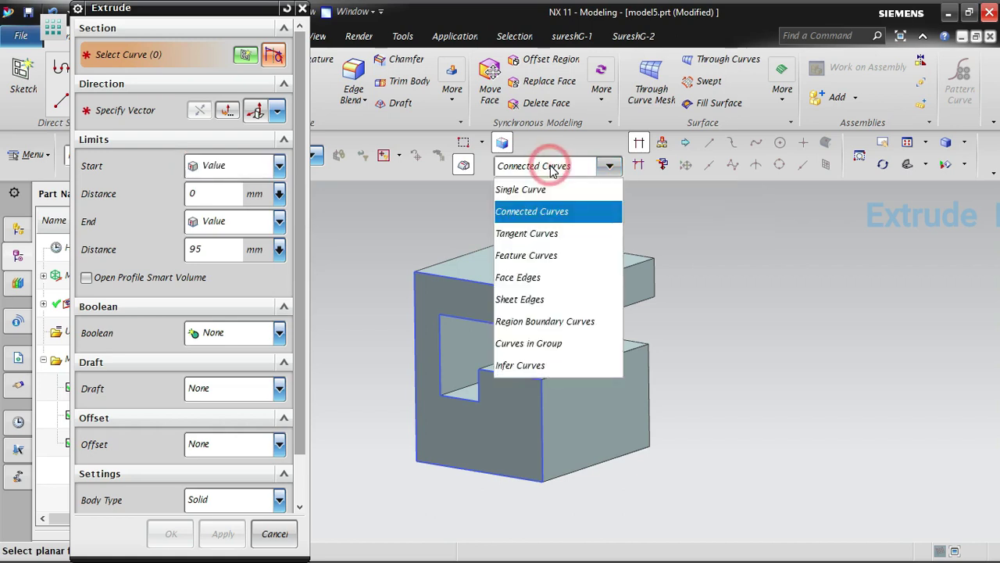
left_click(536, 278)
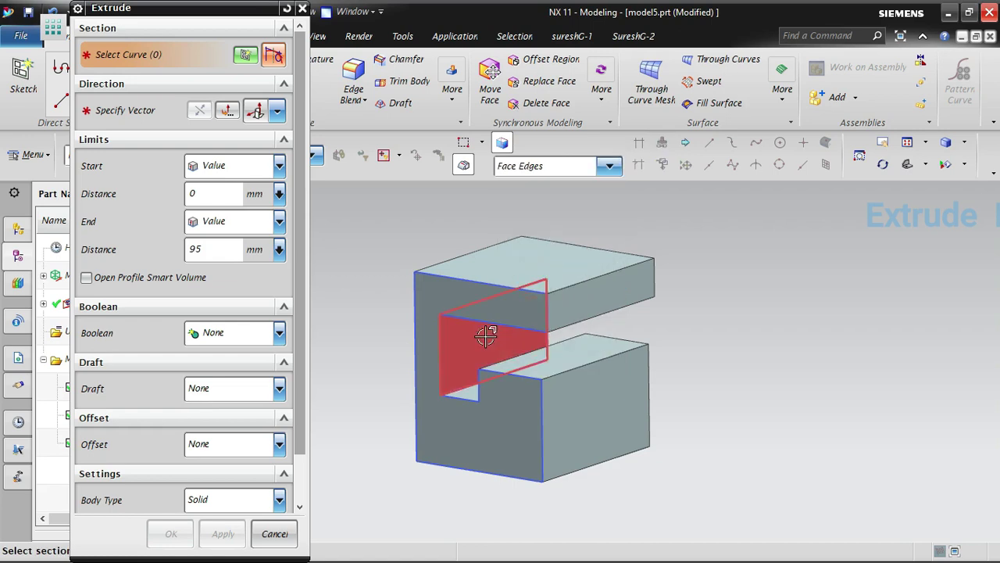
middle_click_drag(503, 396, 573, 402)
middle_click_drag(563, 402, 495, 375)
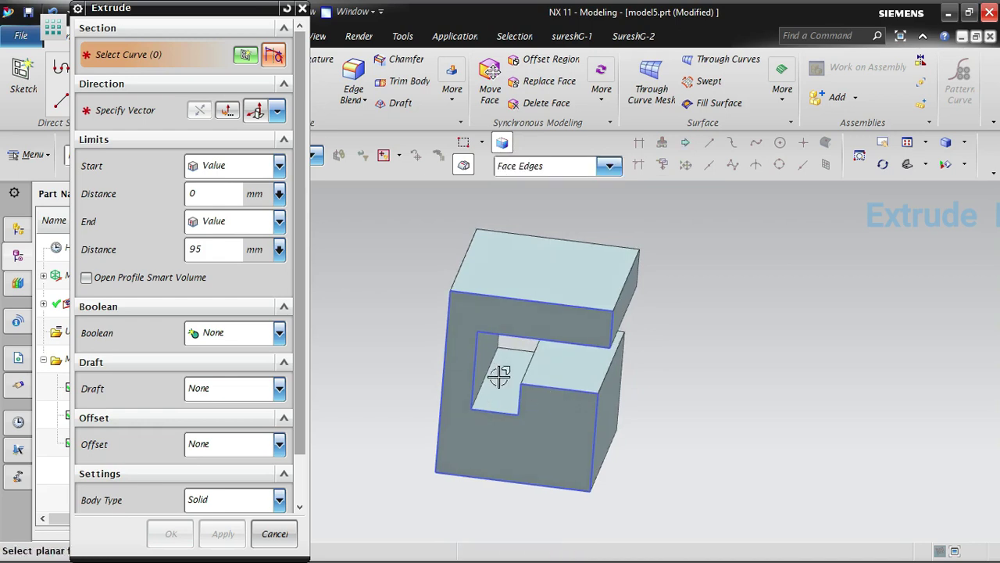
scroll(496, 375, "up", 3)
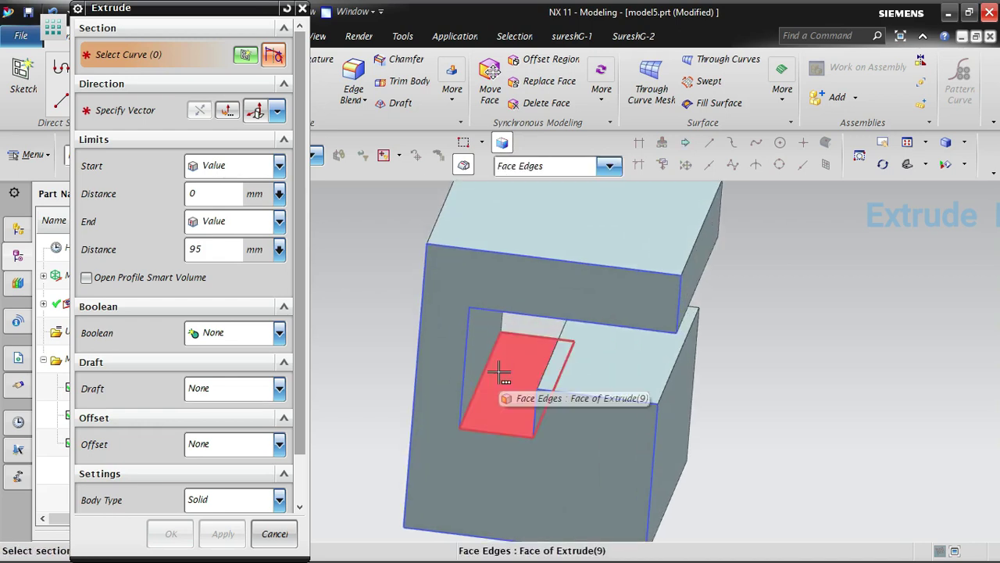
left_click(504, 372)
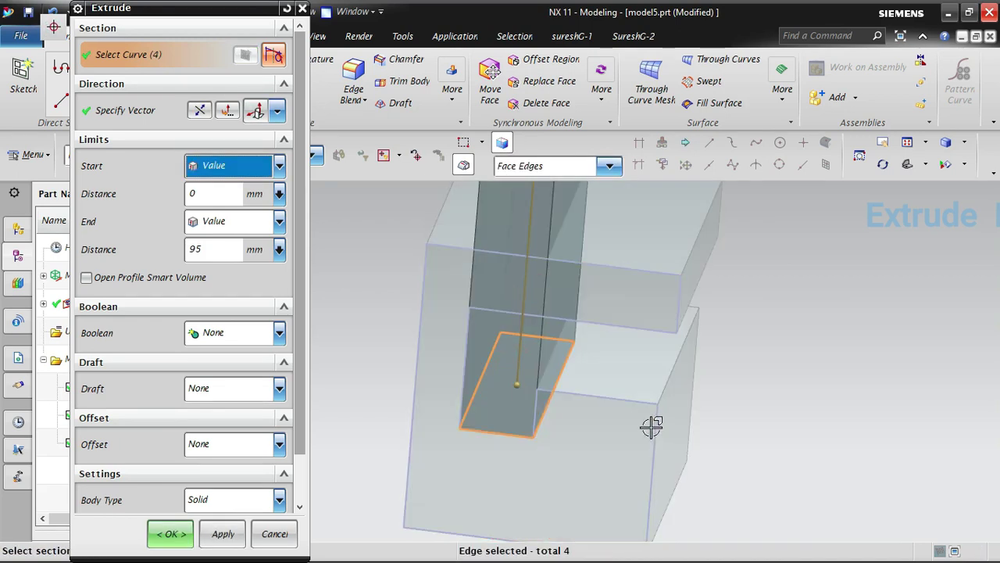
middle_click_drag(651, 426, 646, 425)
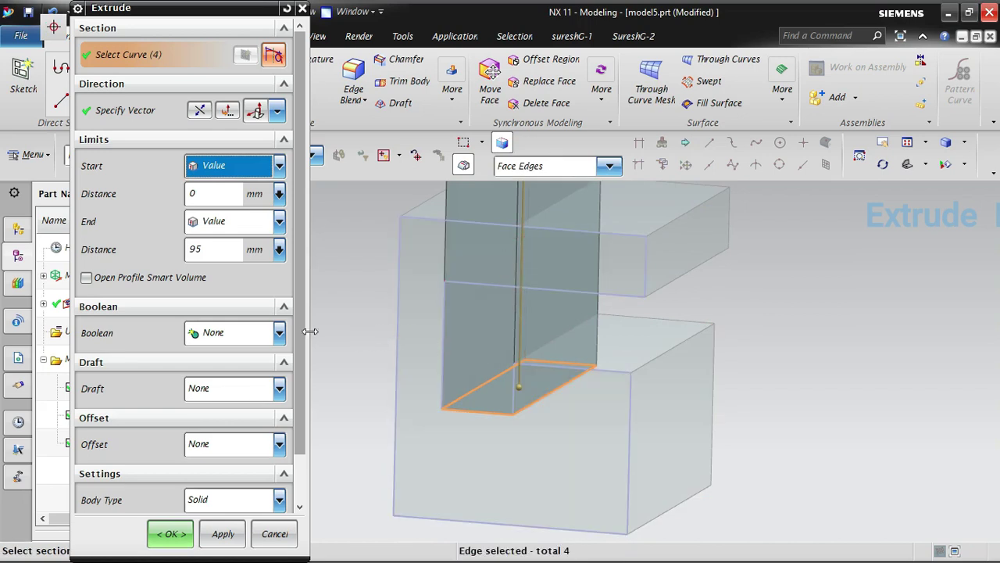
middle_click_drag(625, 351, 620, 273)
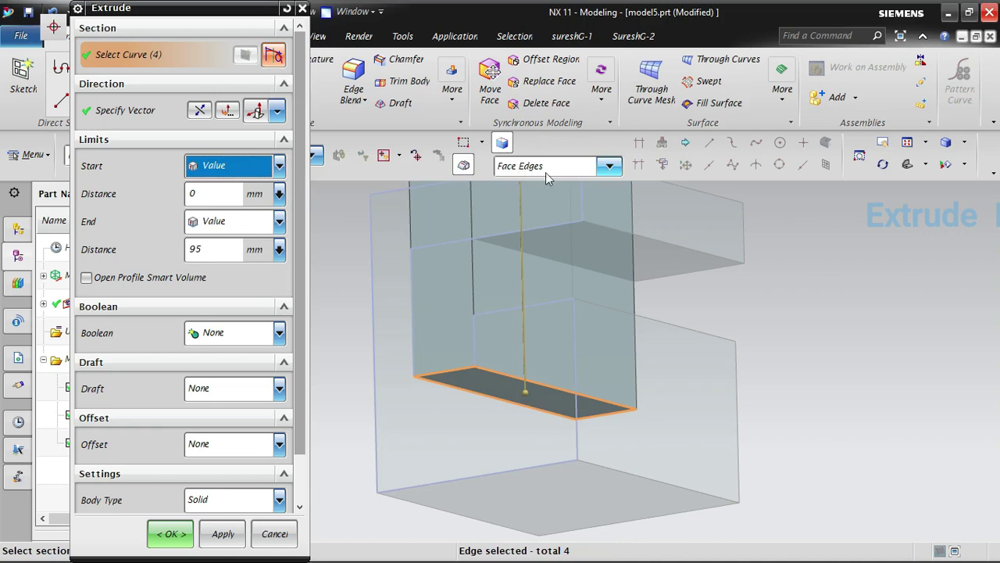
middle_click_drag(567, 405, 429, 429)
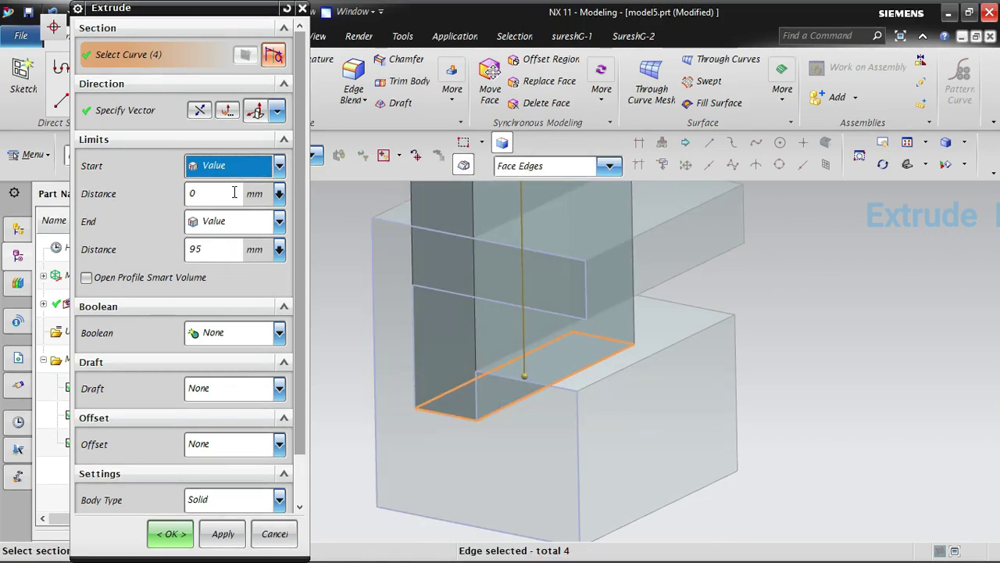
Try the Until Next end limit on the notch floor extrusion and inspect where the preview stops.
left_click(235, 222)
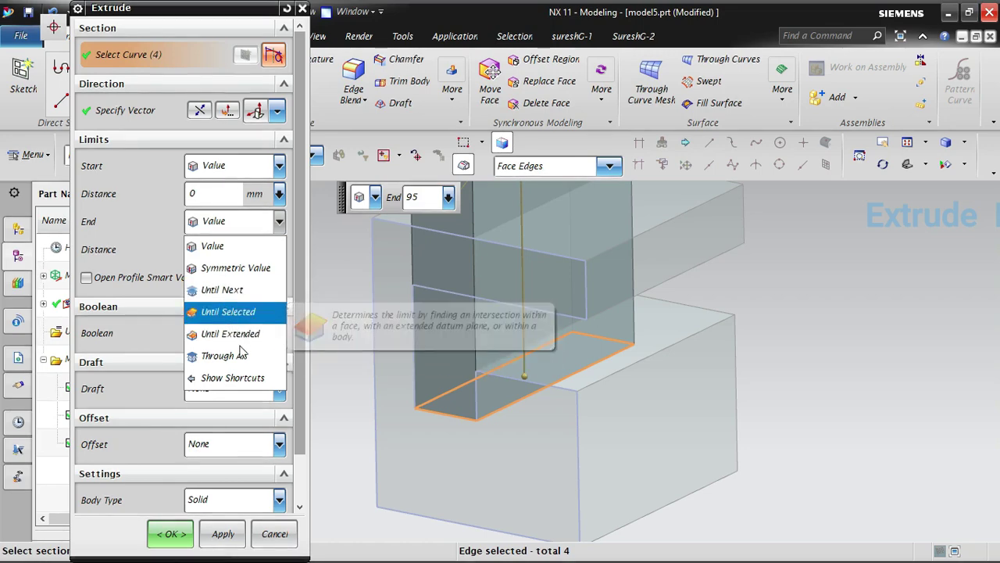
left_click(236, 290)
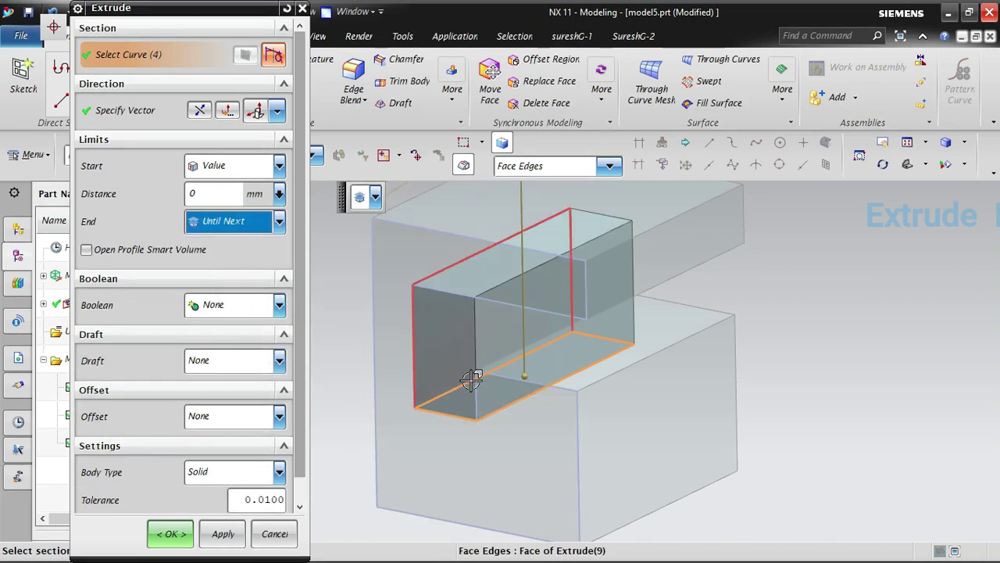
middle_click_drag(599, 391, 601, 387)
middle_click_drag(634, 346, 619, 376)
Try the Until Selected end limit with the block's top face as the target and inspect the preview from several sides.
left_click(234, 222)
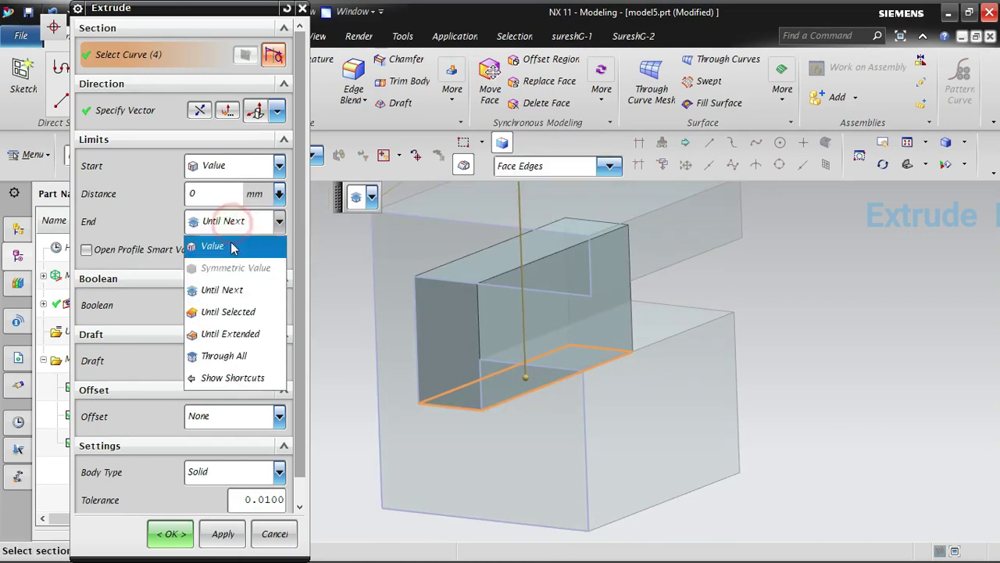
left_click(240, 313)
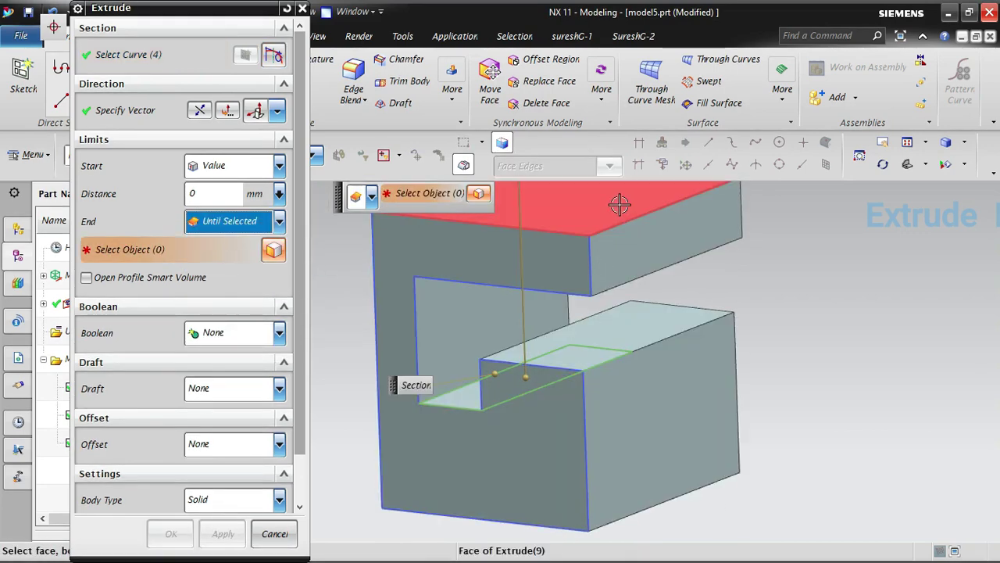
left_click(618, 203)
middle_click_drag(652, 425, 670, 433)
scroll(670, 438, "up", 3)
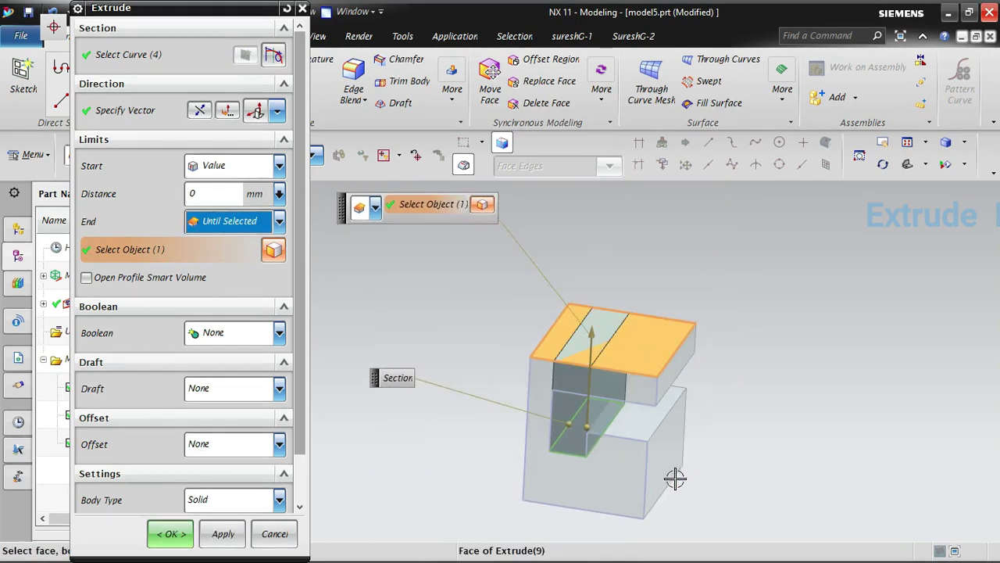
middle_click_drag(746, 448, 743, 449)
scroll(523, 384, "down", 4)
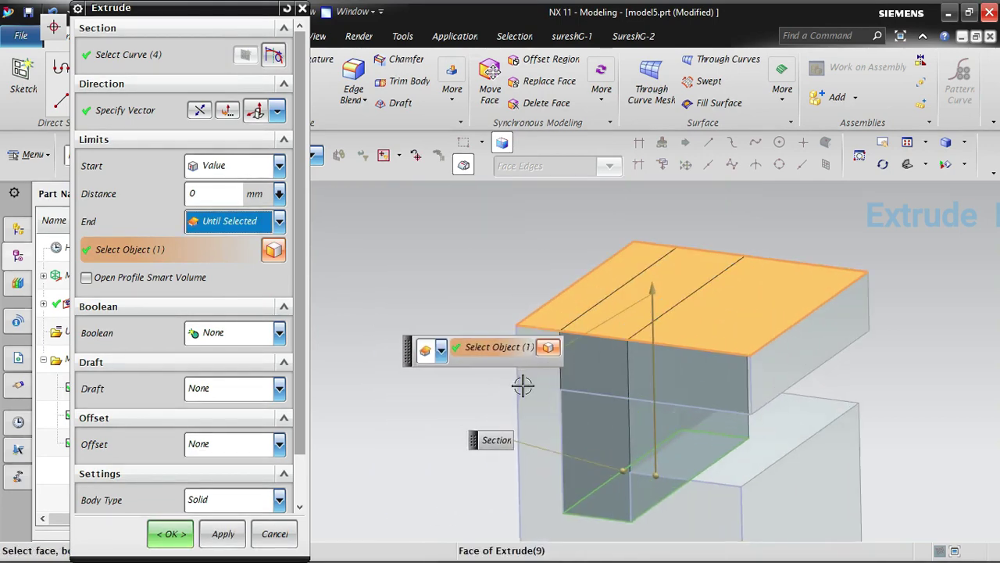
scroll(712, 258, "up", 2)
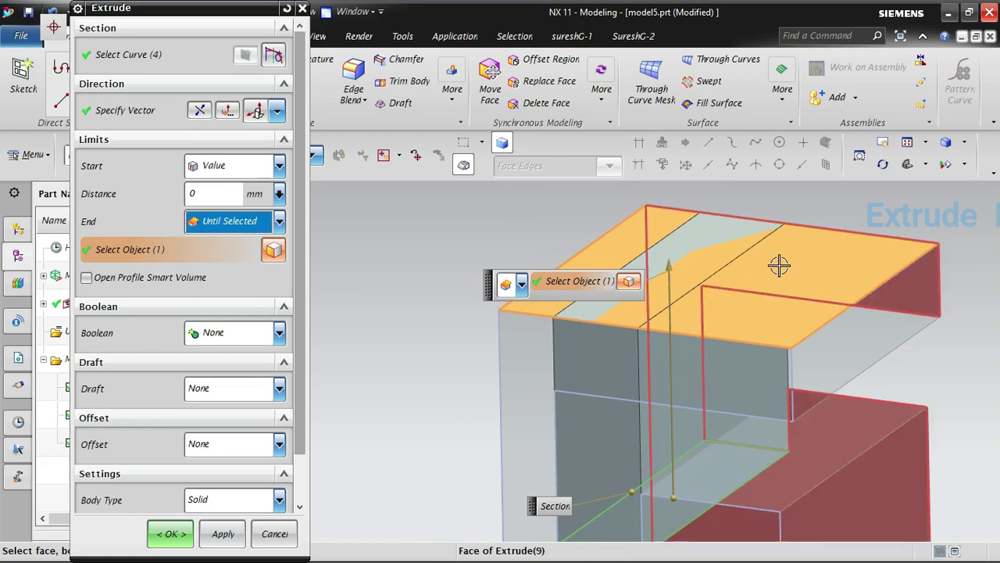
scroll(740, 242, "down", 1)
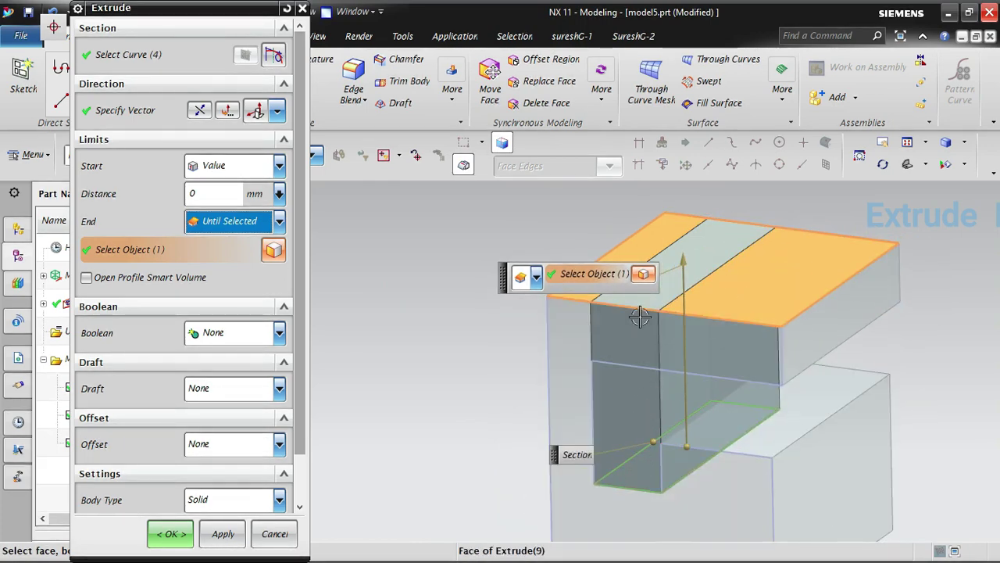
middle_click_drag(542, 342, 620, 393)
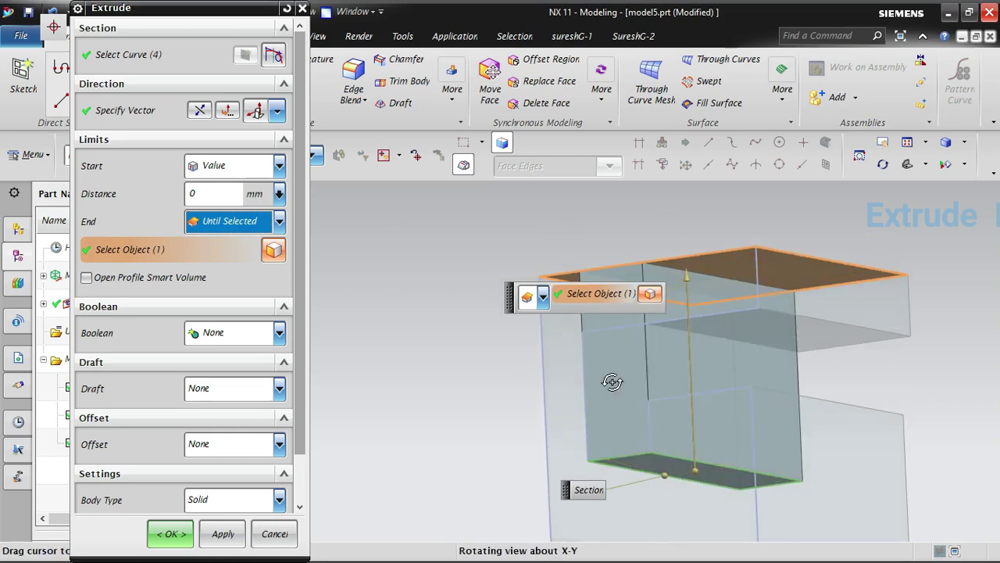
Switch the end limit back to Until Next and compare the resulting preview inside the notch.
left_click(222, 221)
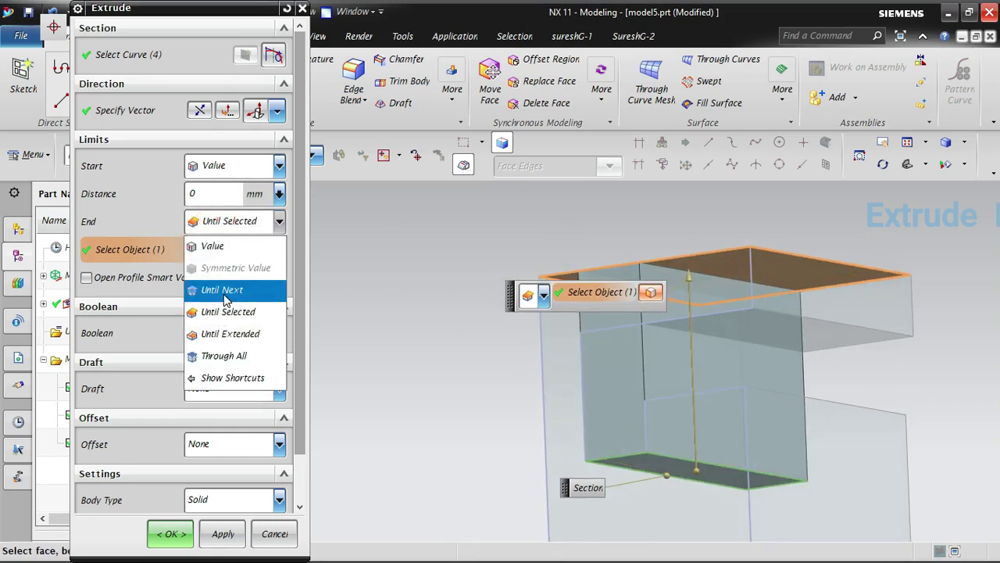
left_click(219, 286)
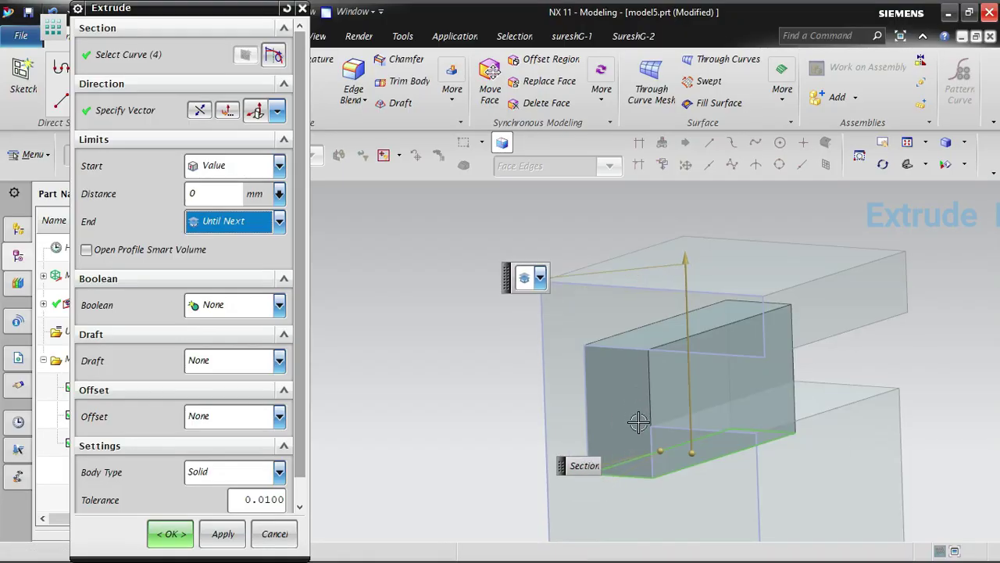
middle_click_drag(706, 402, 616, 370)
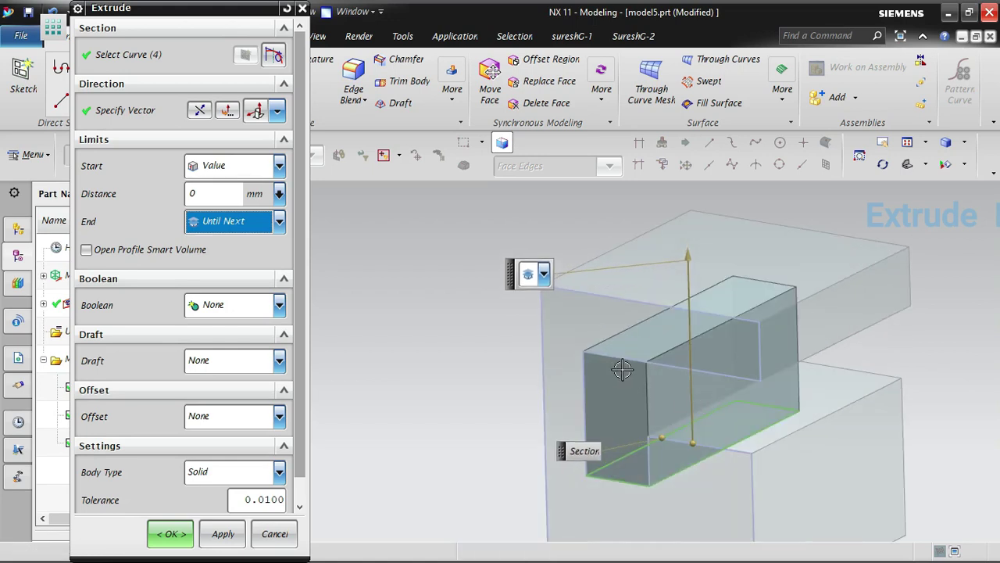
Return the end limit to Until Selected and pick the block's top face again.
left_click(258, 225)
left_click(230, 311)
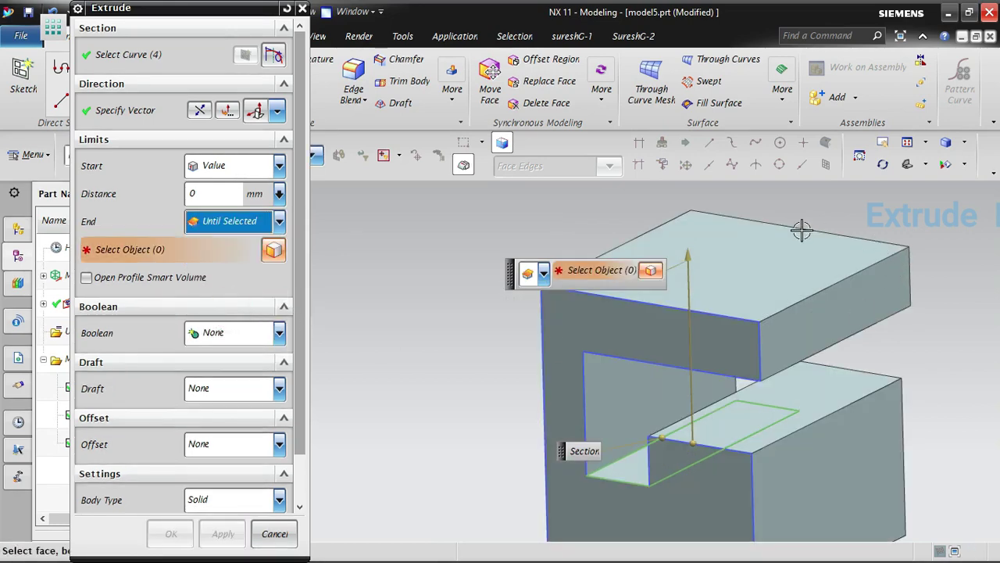
left_click(711, 261)
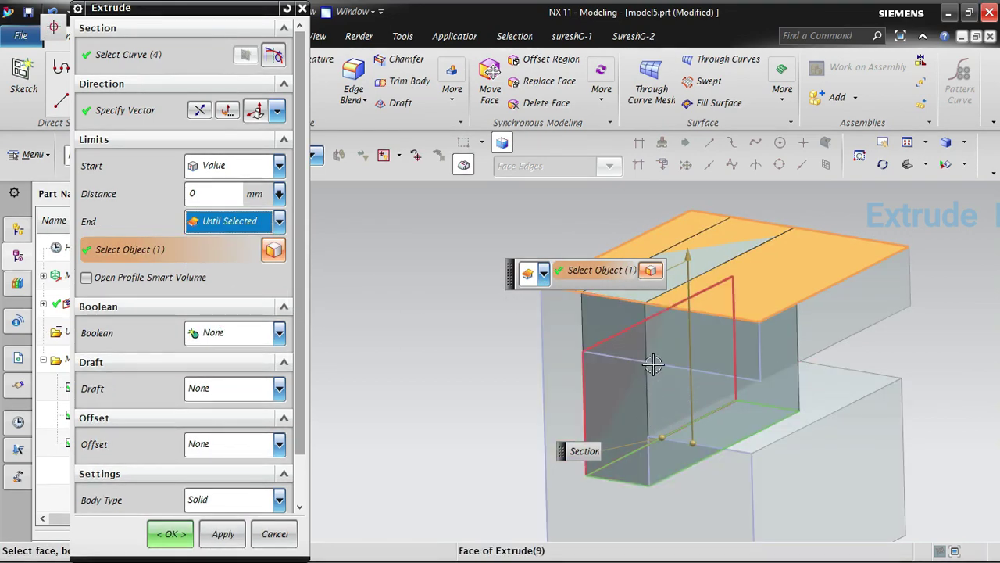
Set the end limit to Until Extended with the block's top face as the target, apply the extrusion and leave the command.
left_click(233, 220)
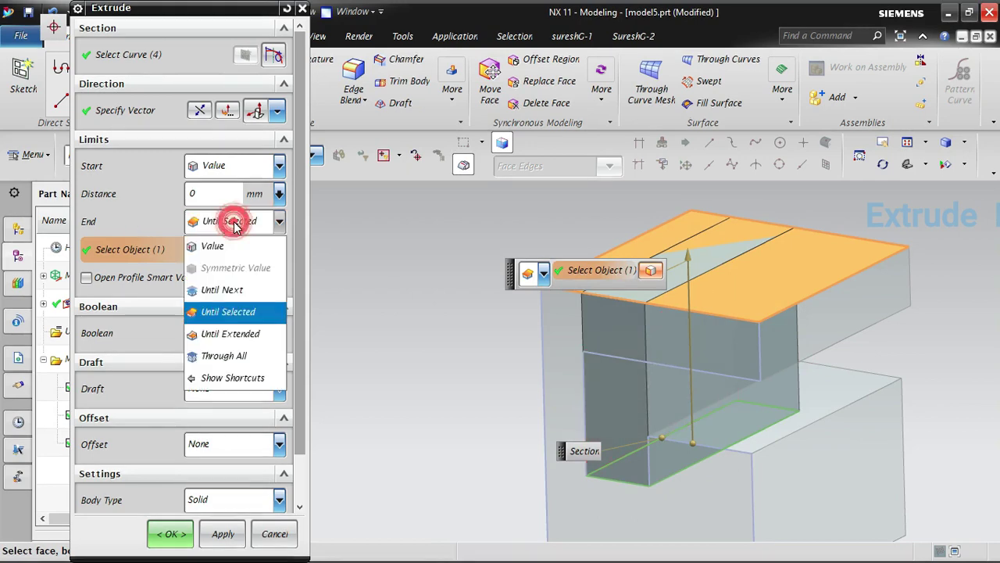
left_click(218, 331)
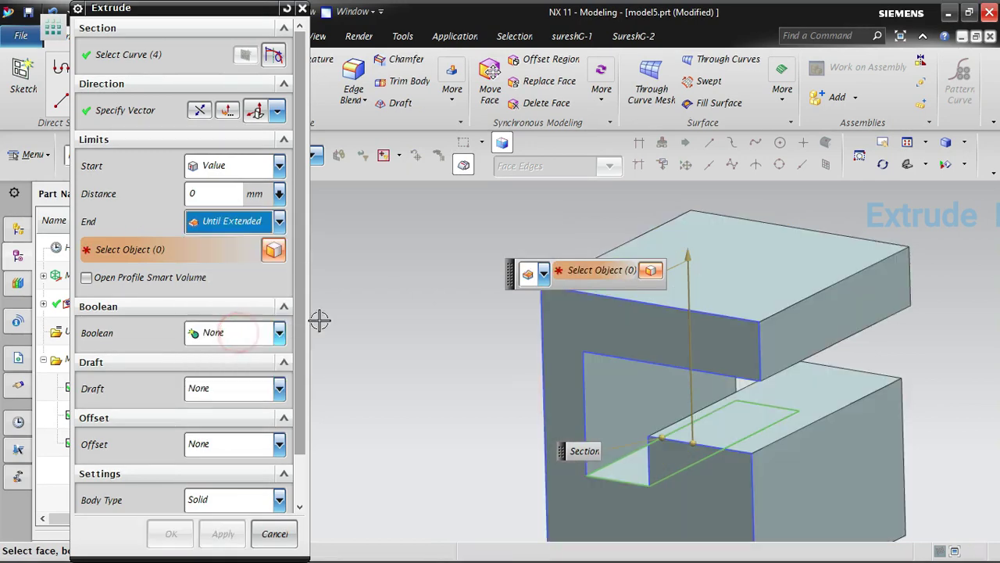
left_click(258, 223)
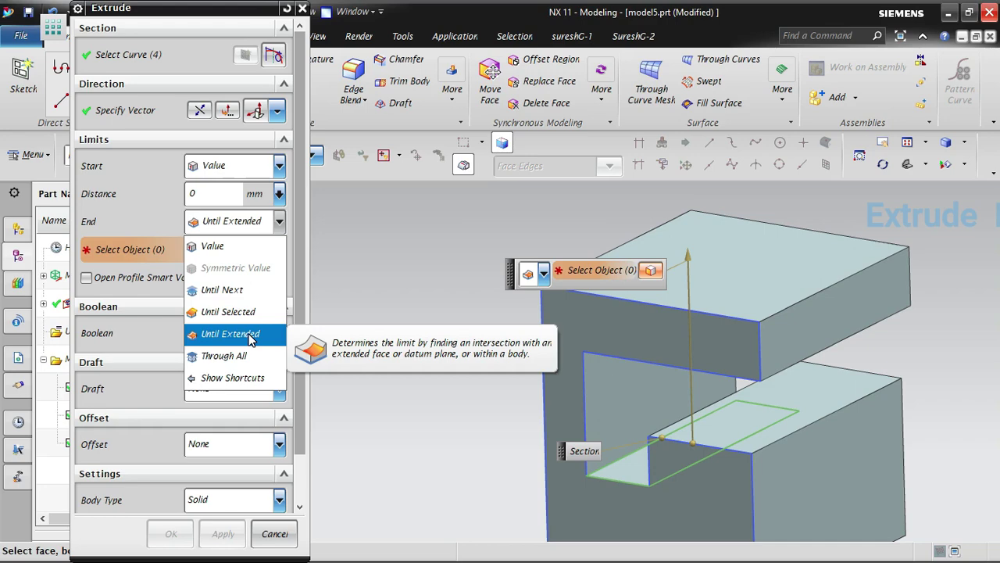
left_click(252, 338)
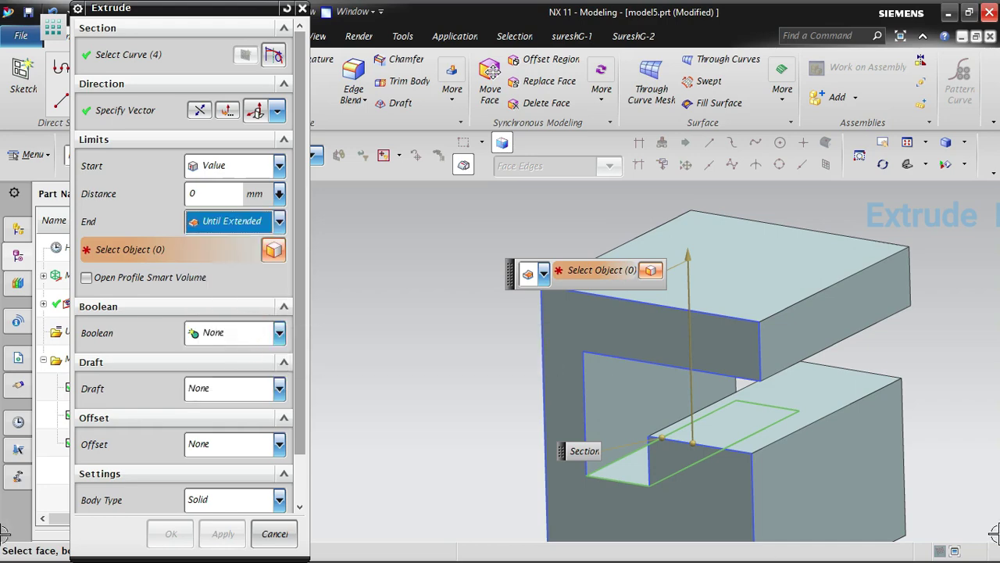
left_click(786, 270)
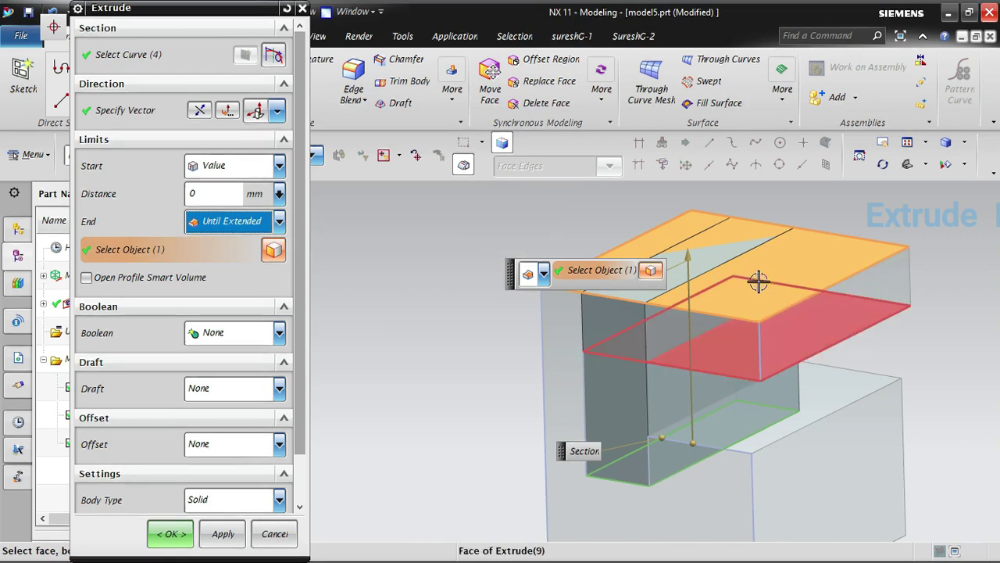
left_click(223, 534)
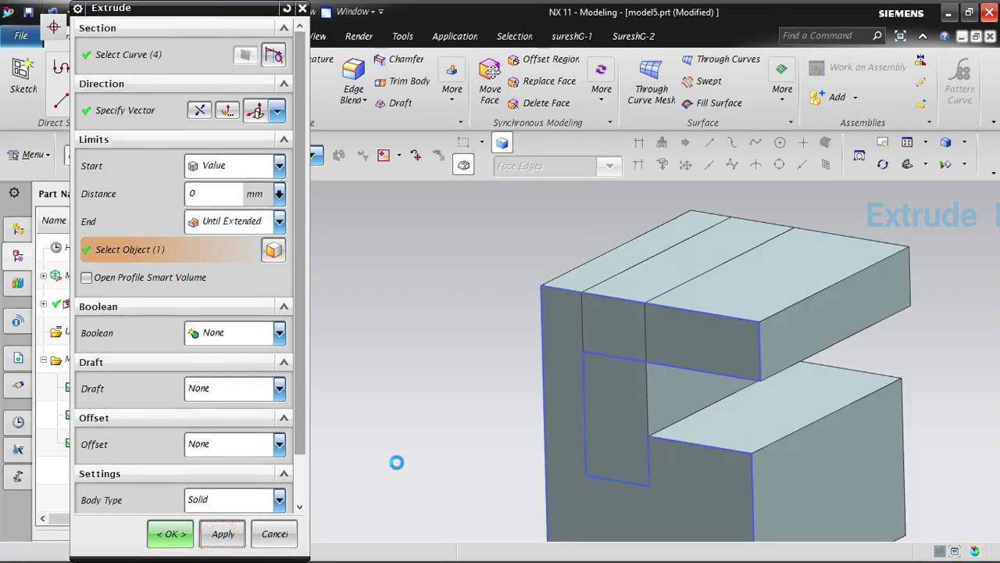
middle_click_drag(405, 447, 437, 424)
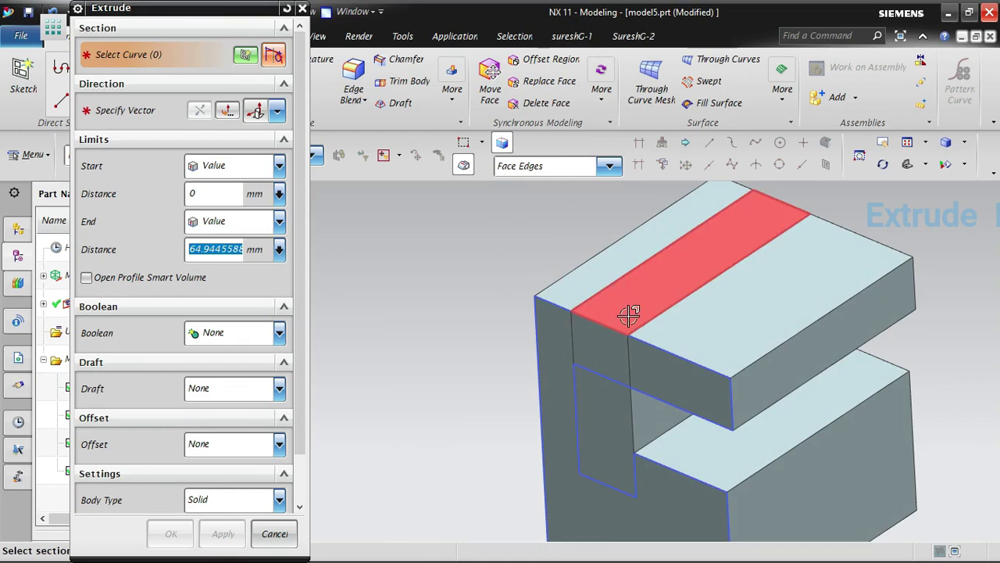
left_click(283, 535)
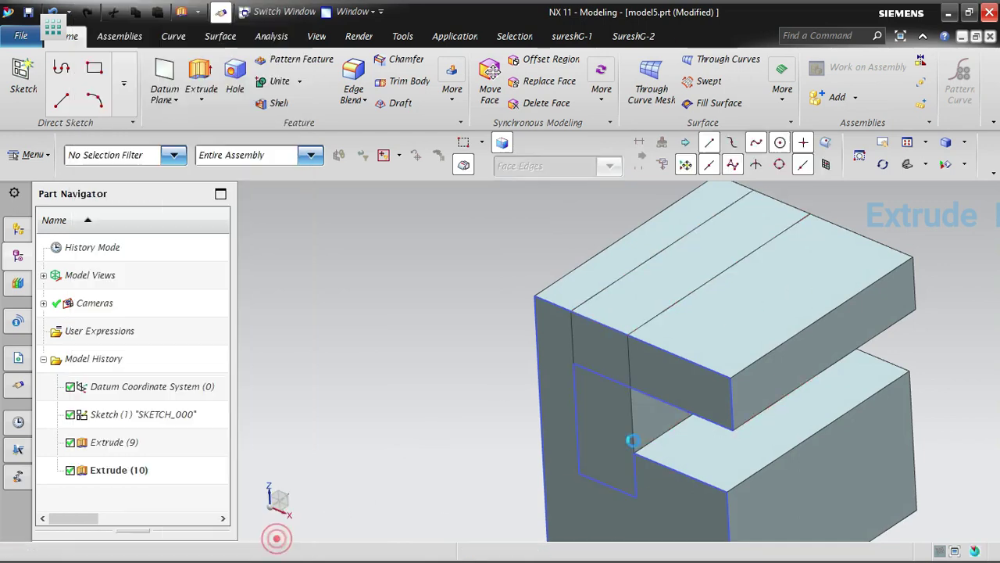
Reopen the new notch extrusion to review its Until Extended limit and preview, and leave it without changes.
left_click(133, 466)
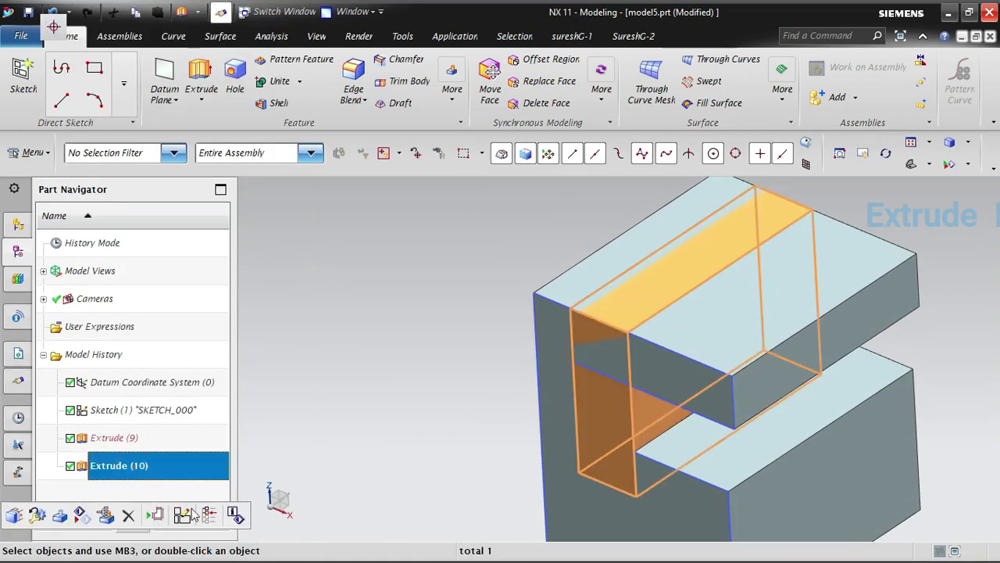
double_click(139, 473)
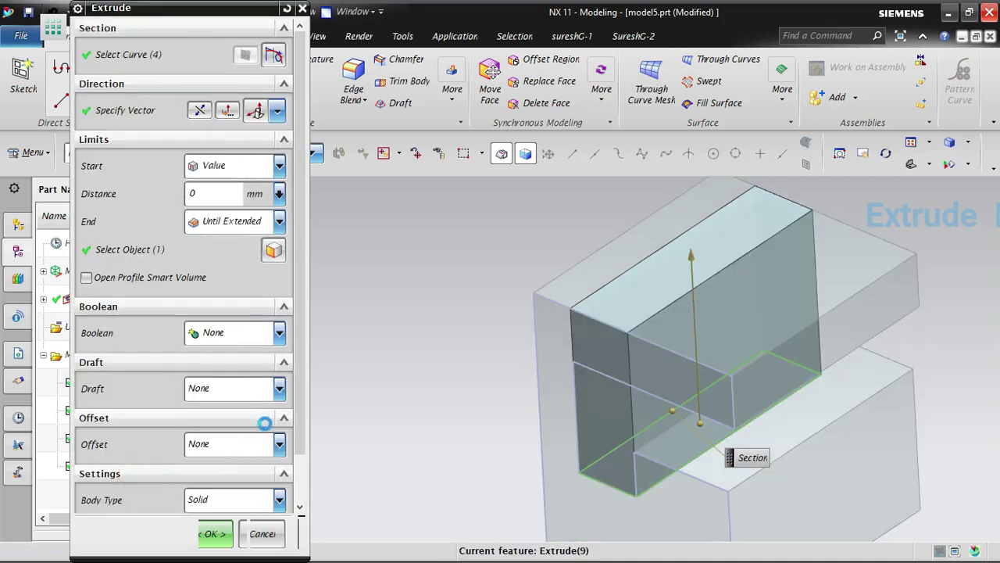
mouse_move(509, 335)
middle_mouse_down()
mouse_move(518, 313)
mouse_move(508, 322)
middle_mouse_up()
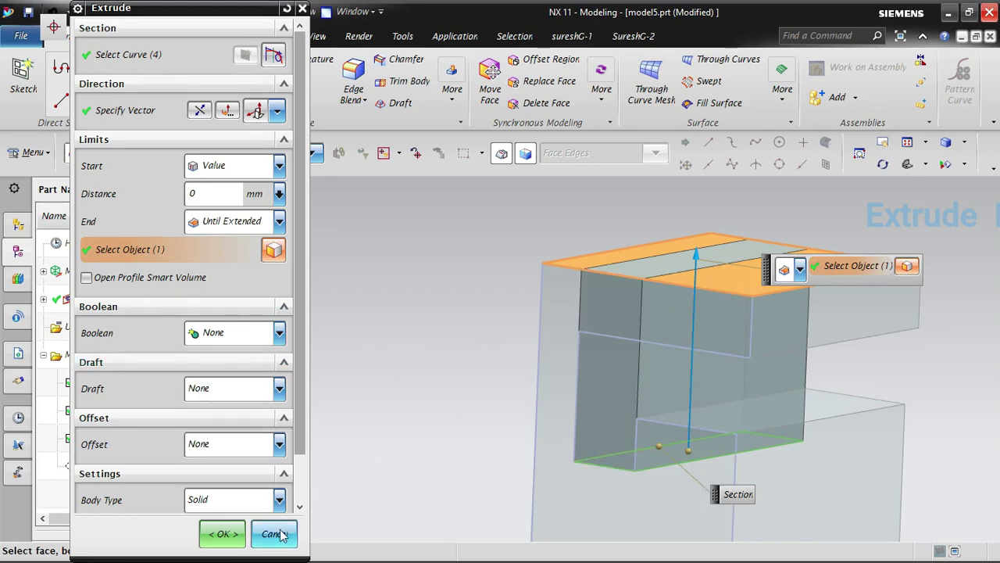
left_click(222, 533)
left_click(661, 375)
double_click(661, 375)
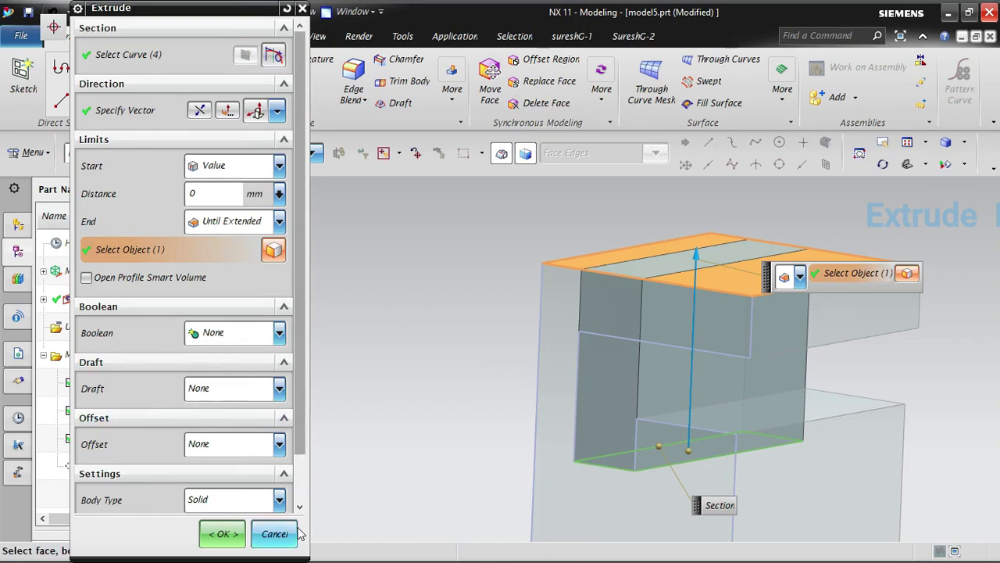
left_click(275, 534)
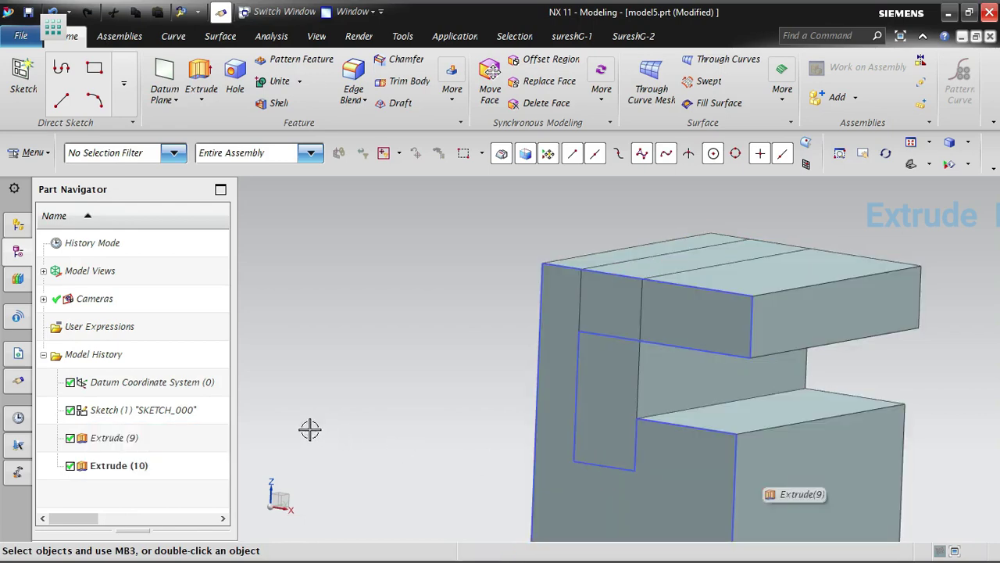
Edit the second extrusion in the history to use the Unite Boolean with the C-shaped block, confirm, and inspect the merged body.
left_click(129, 439)
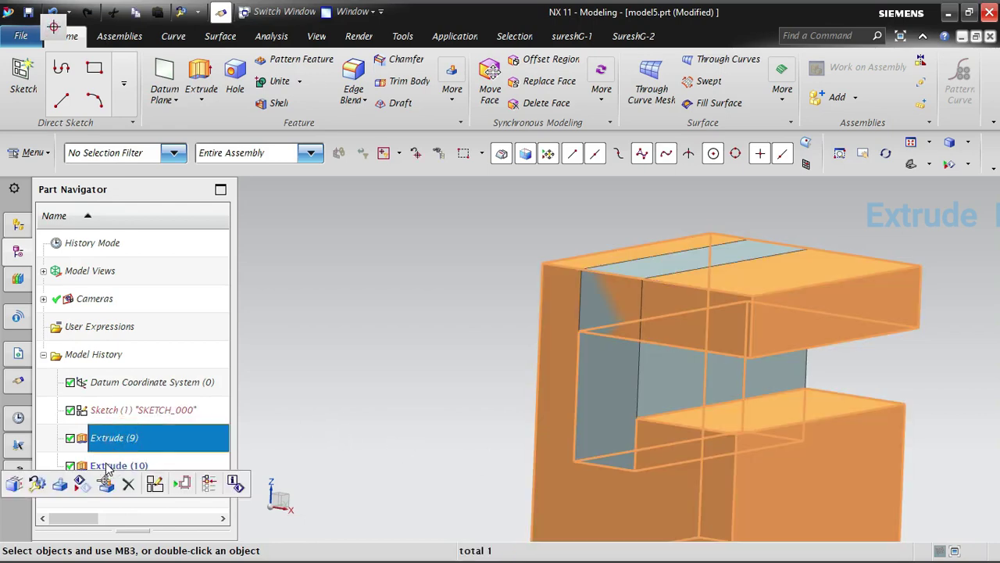
double_click(108, 466)
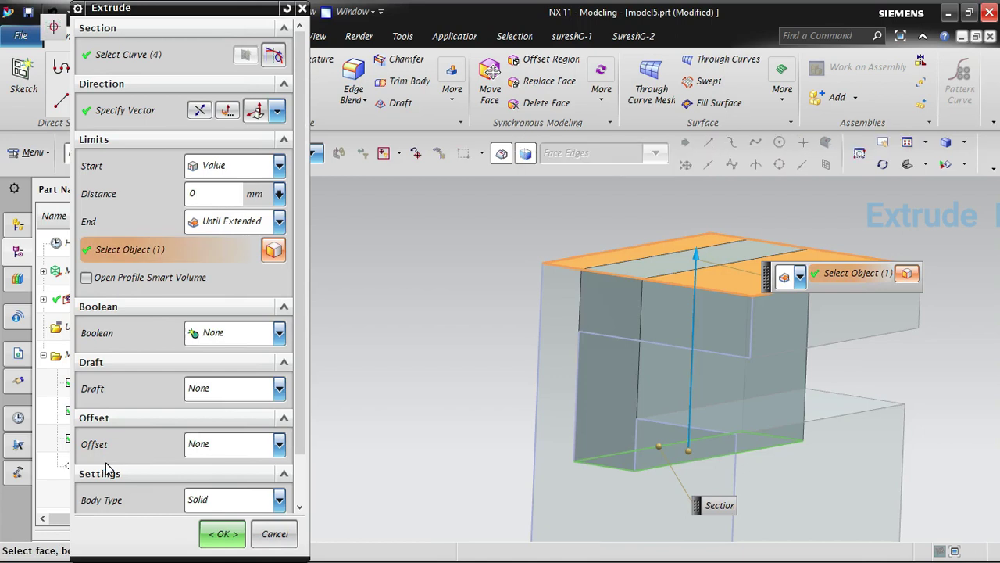
left_click(238, 334)
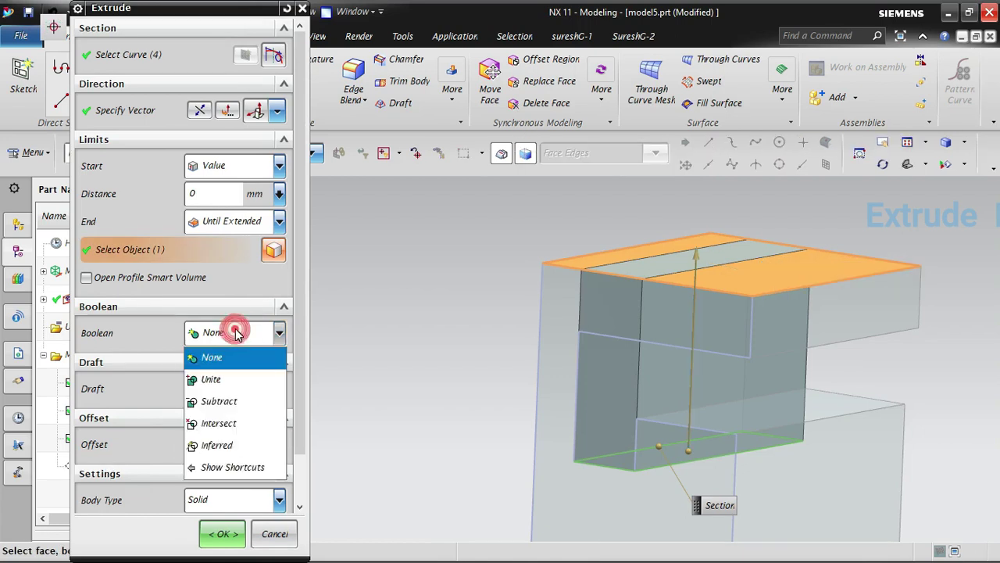
left_click(209, 385)
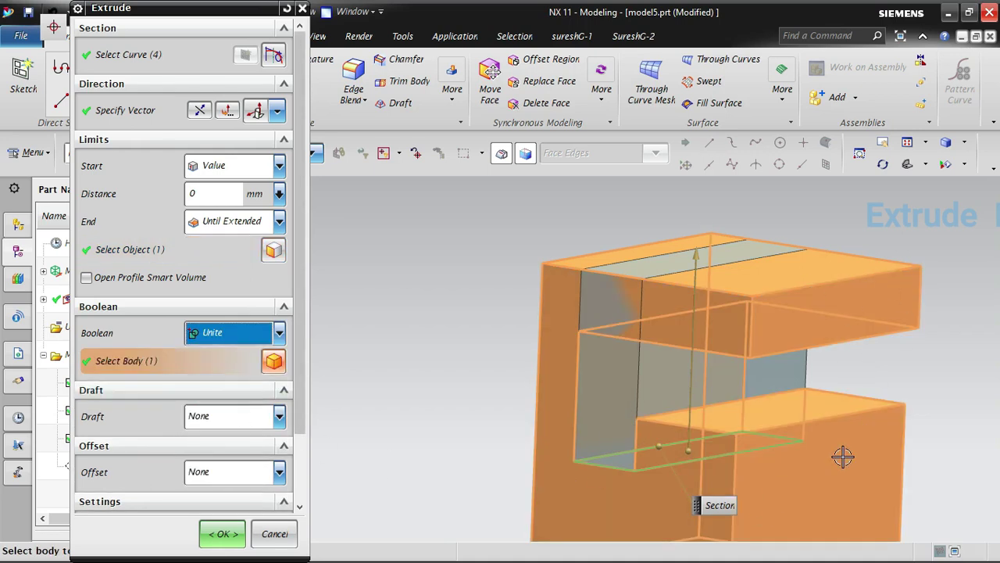
scroll(779, 373, "down", 2)
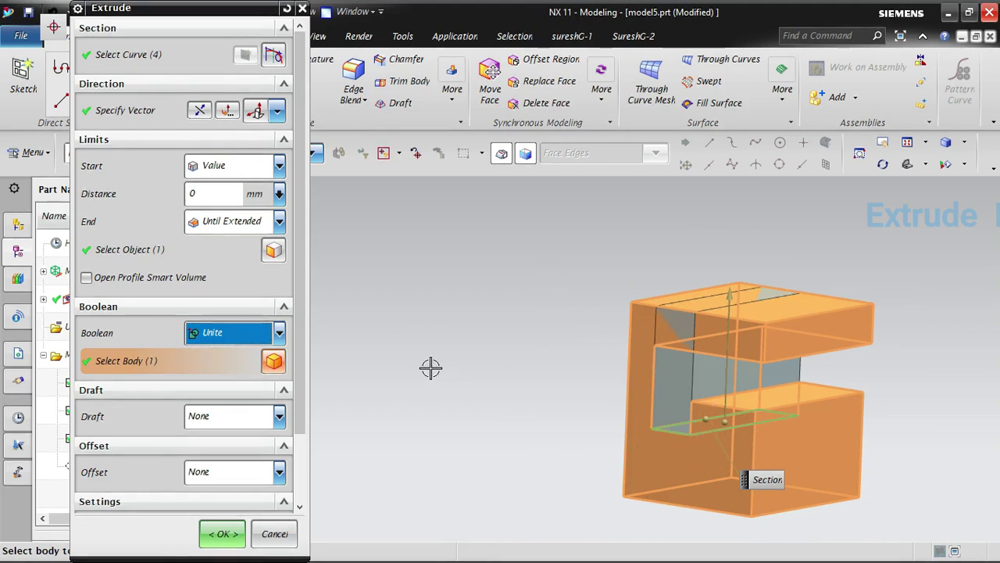
left_click(222, 533)
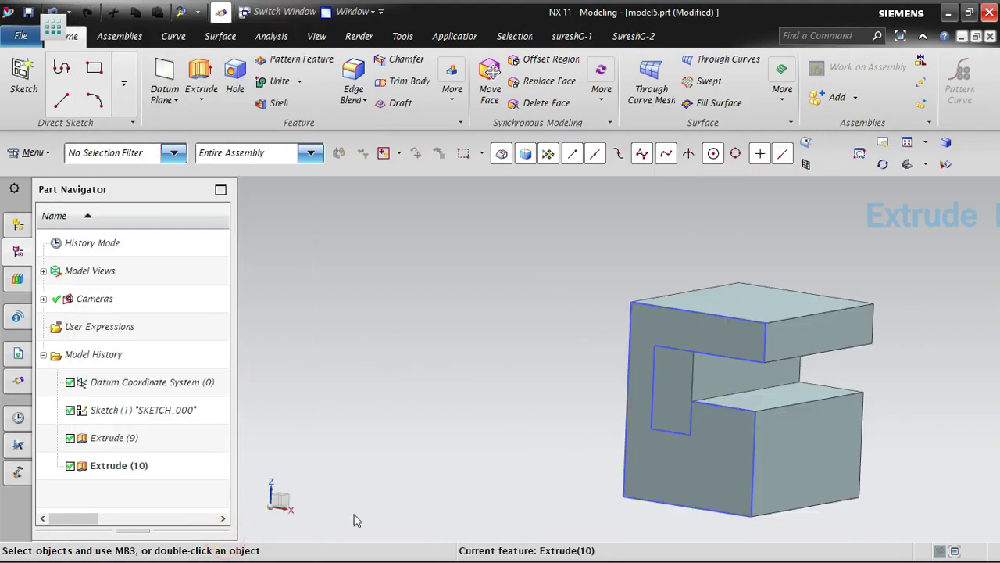
mouse_move(494, 464)
middle_mouse_down()
mouse_move(505, 472)
mouse_move(508, 462)
mouse_move(489, 469)
middle_mouse_up()
middle_click_drag(757, 335, 692, 468)
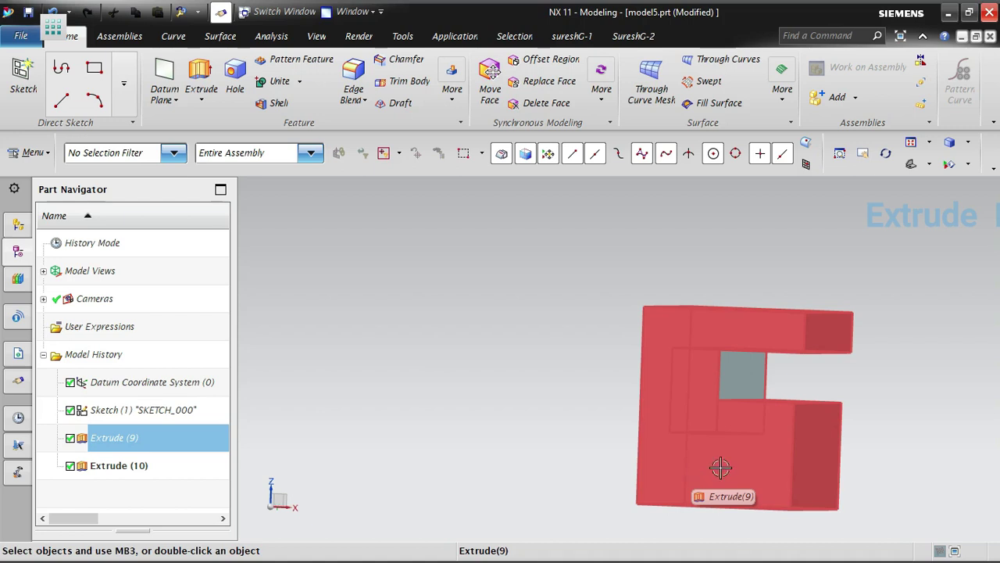
Set the notch extrusion's Boolean back to None, confirm the edit, and inspect the separate bodies.
double_click(129, 466)
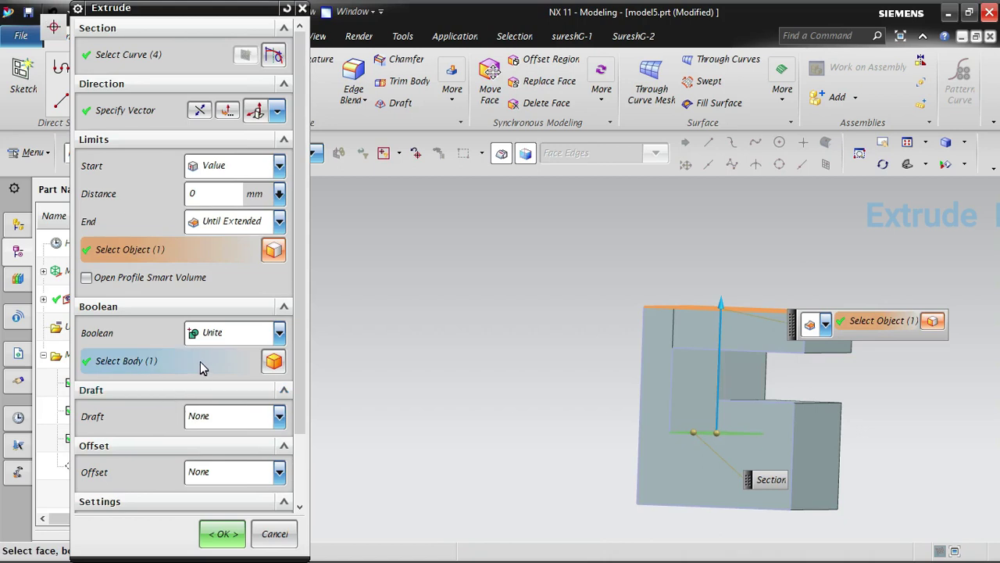
left_click(223, 337)
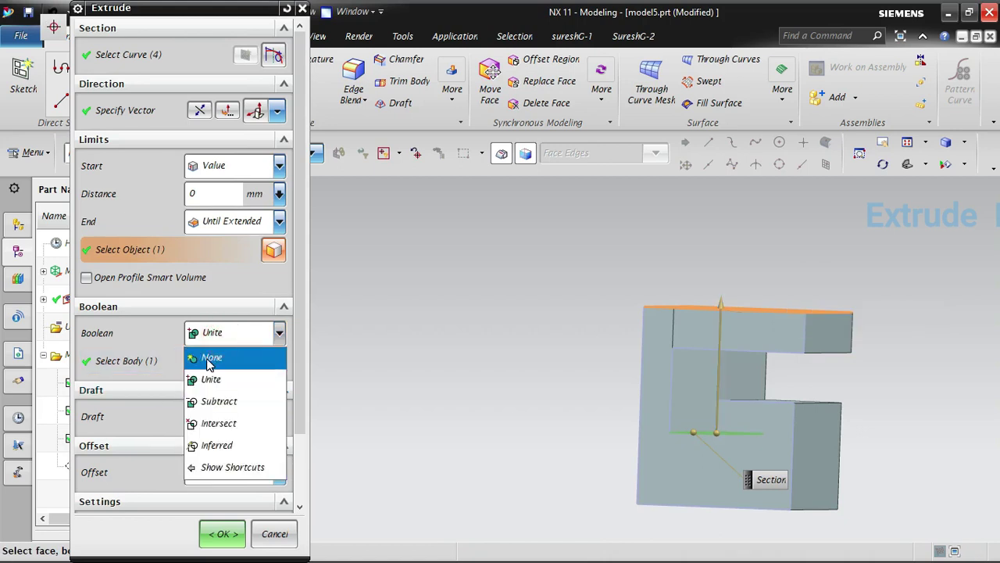
left_click(213, 357)
middle_click(448, 434)
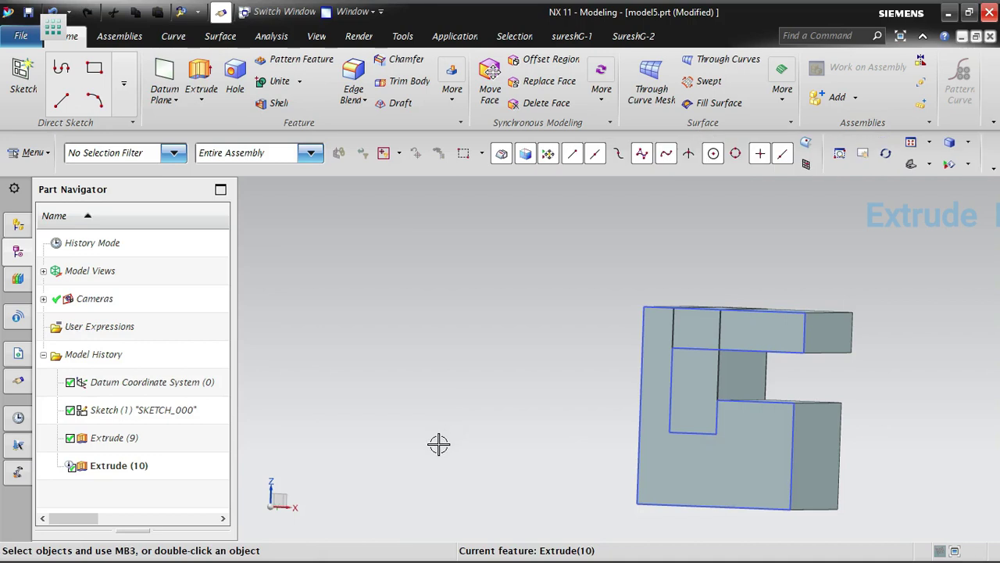
middle_click_drag(491, 400, 484, 341)
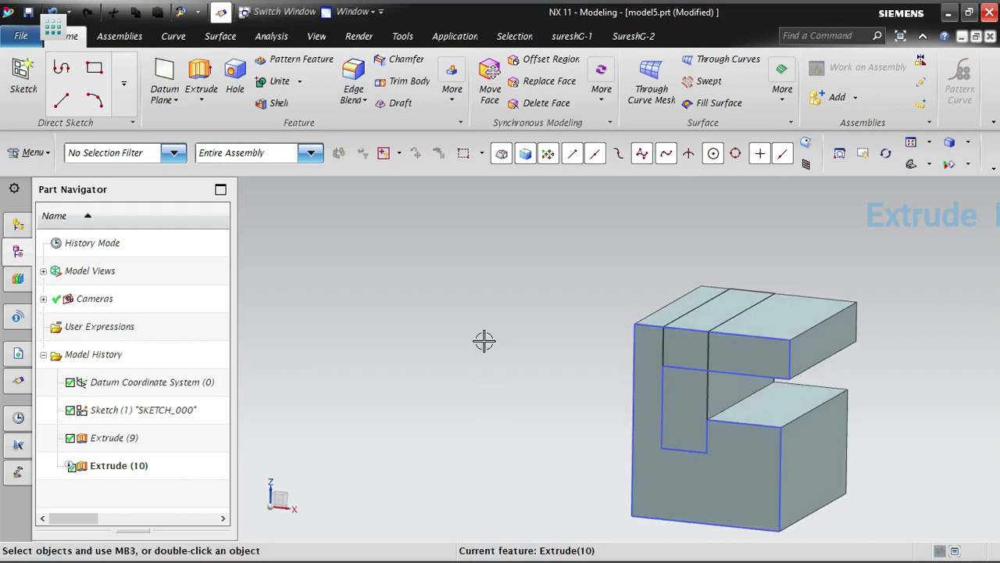
Reopen the notch extrusion for editing and review its Boolean options without changing the selection.
double_click(709, 390)
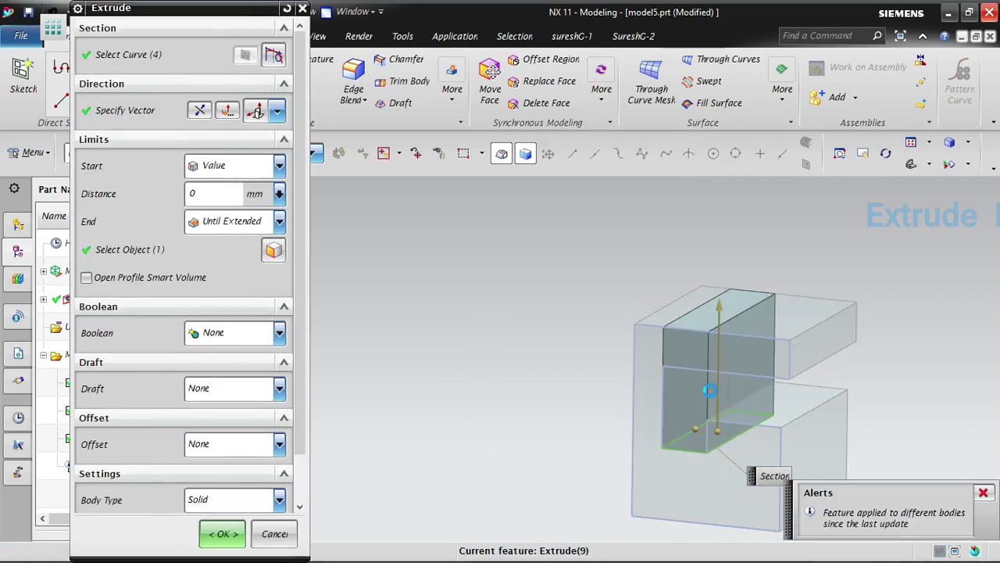
left_click(233, 335)
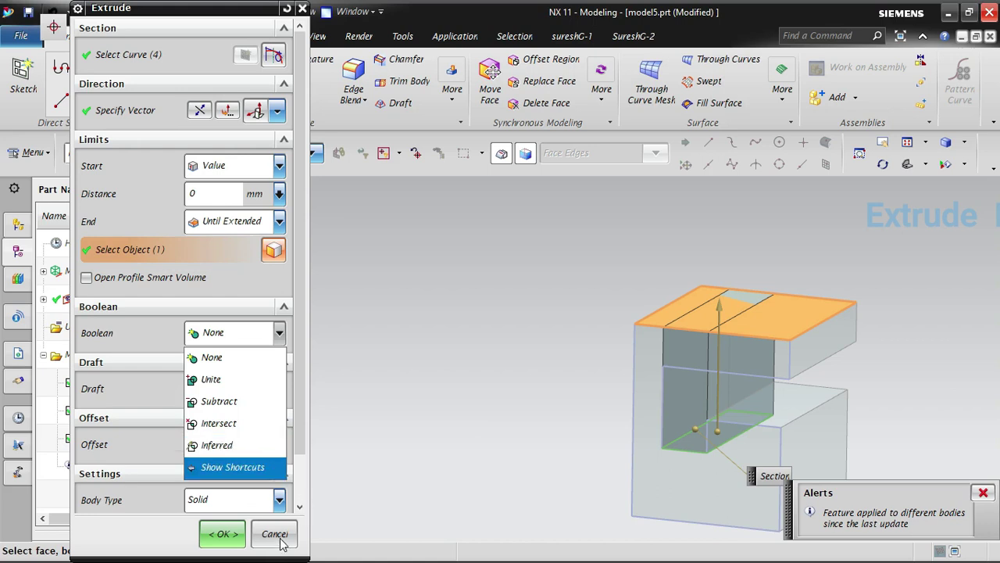
left_click(227, 283)
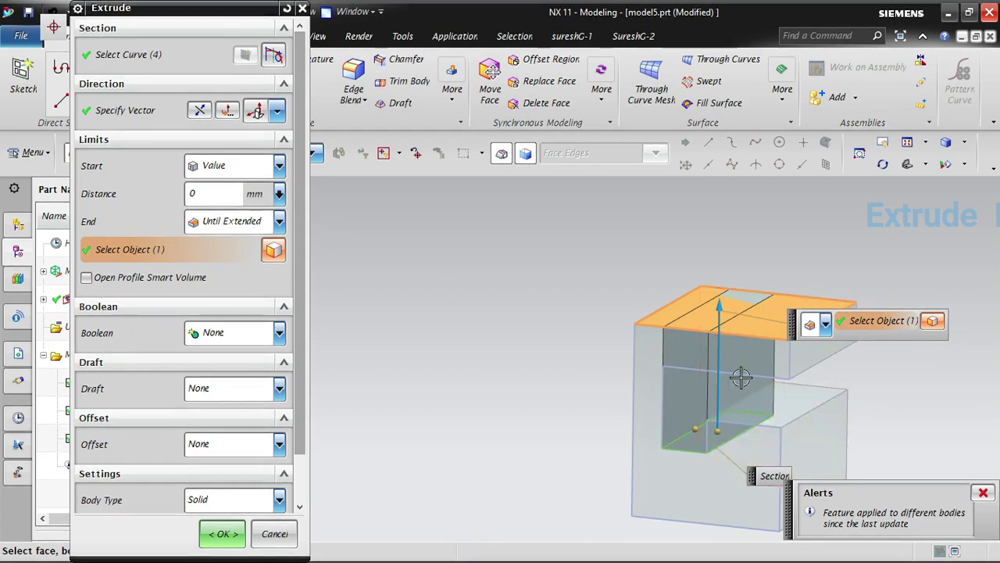
Switch the end limit to Value and then to Until Next, and examine the preview from below.
left_click(234, 221)
left_click(200, 248)
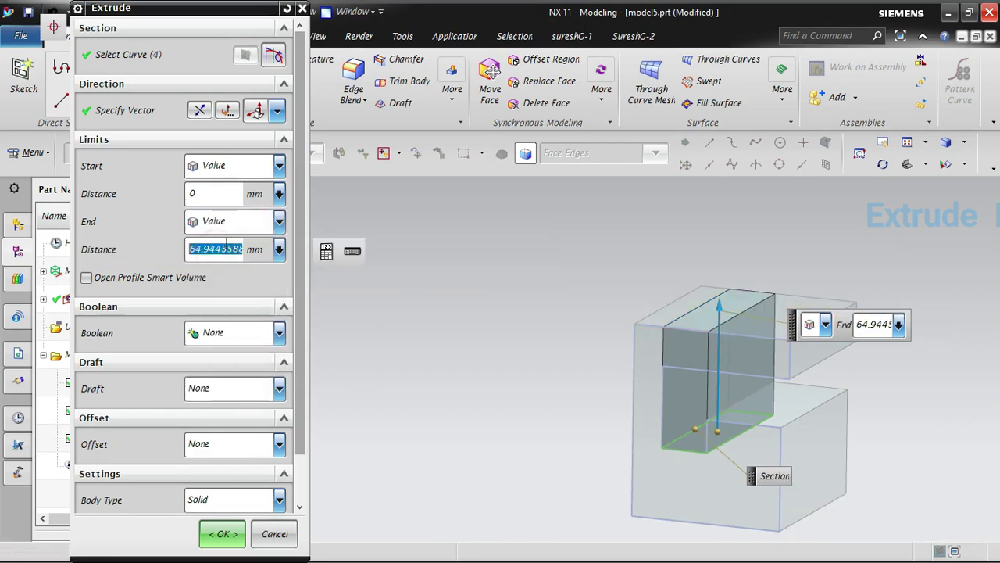
left_click(235, 222)
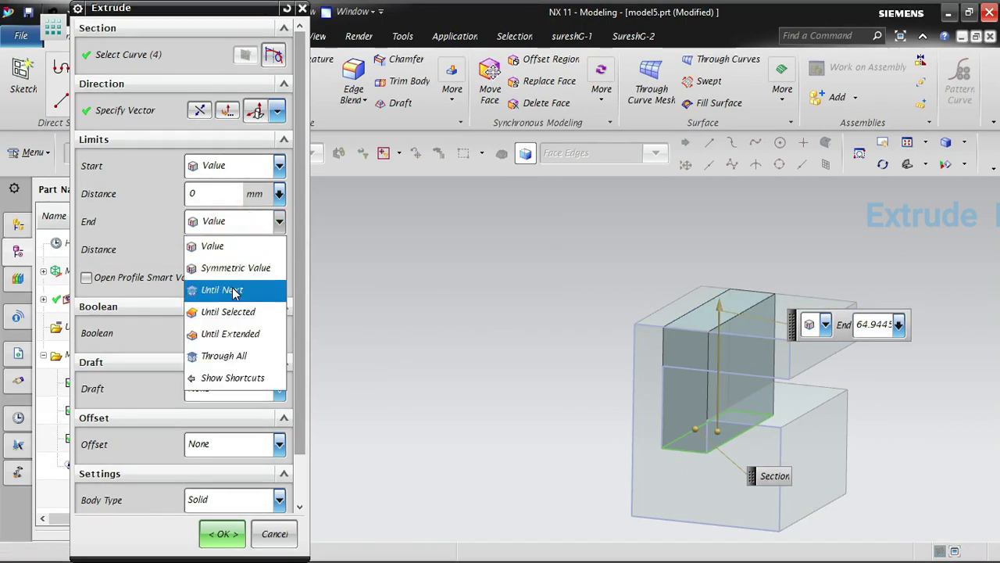
left_click(235, 288)
middle_click_drag(780, 466, 732, 345)
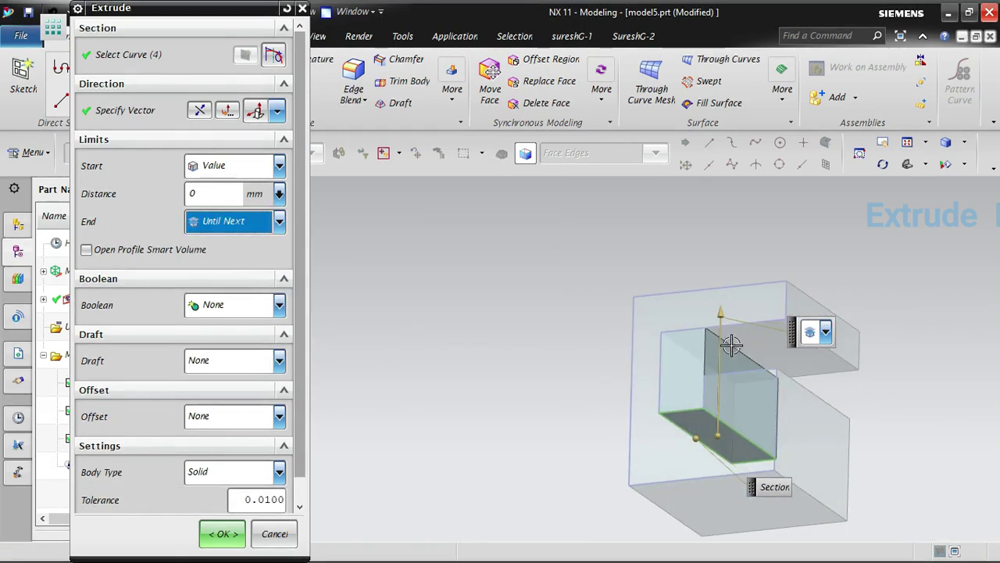
Set the notch extrusion's end limit to Through All, check the preview, and confirm the edit.
left_click(245, 224)
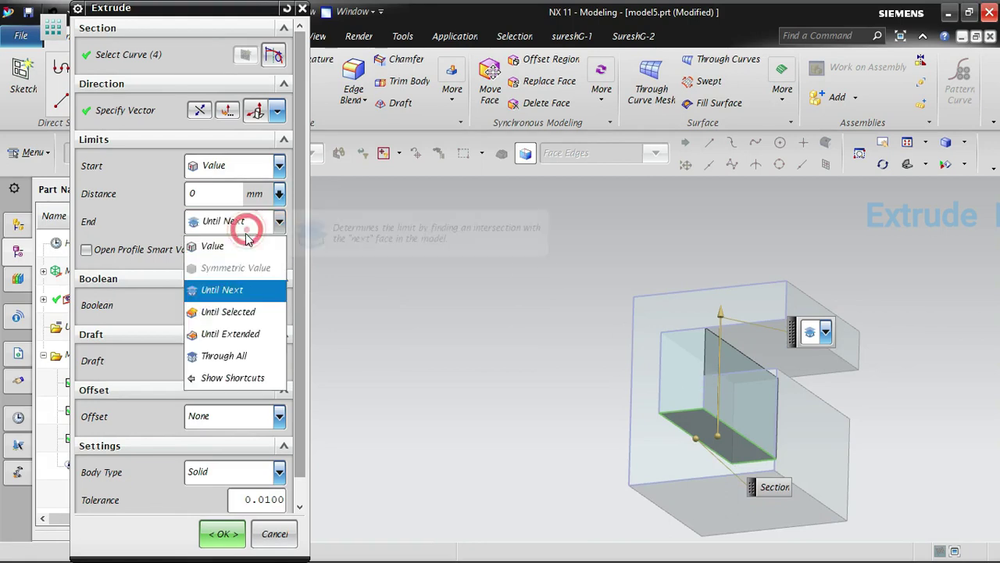
left_click(223, 357)
middle_click_drag(594, 351, 597, 370)
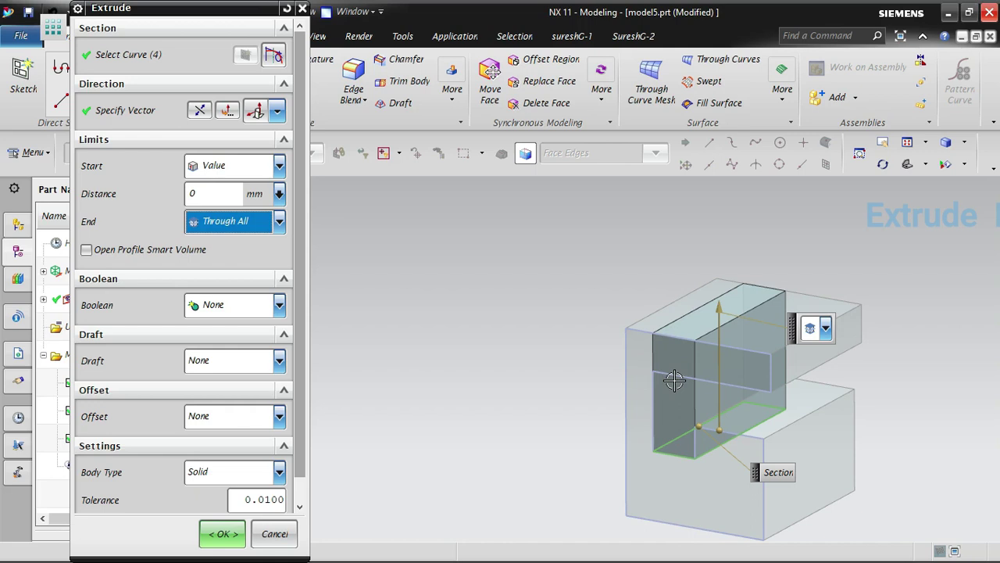
left_click(231, 224)
left_click(233, 229)
left_click(223, 534)
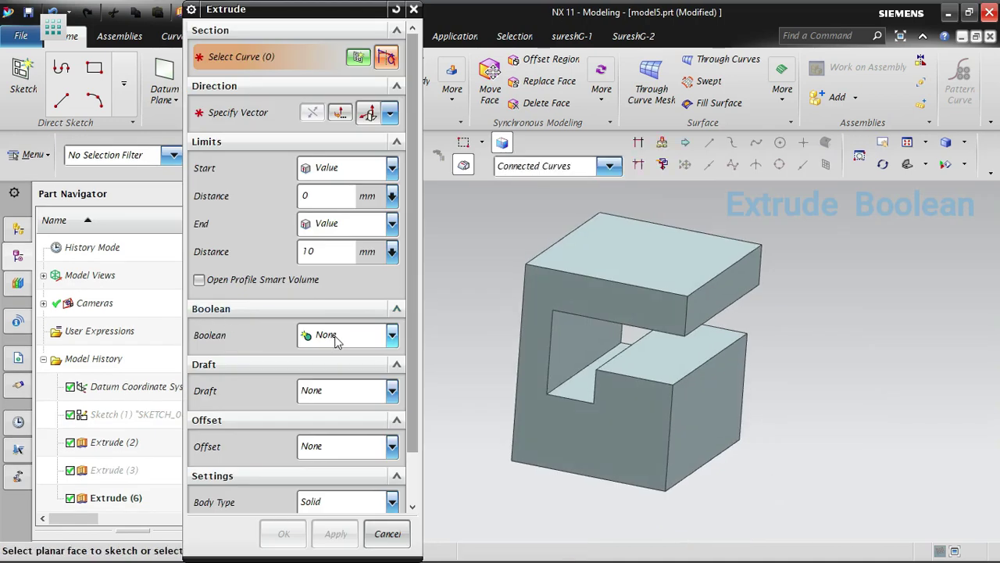
Review the Boolean options available for a new extrusion before any section is selected, keeping None.
middle_click_drag(792, 420, 794, 422)
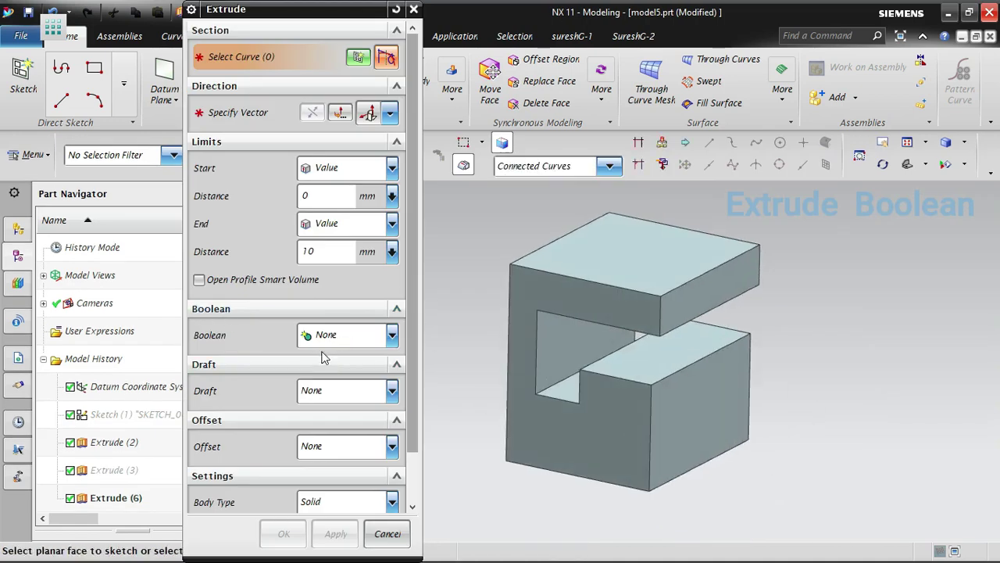
left_click(347, 337)
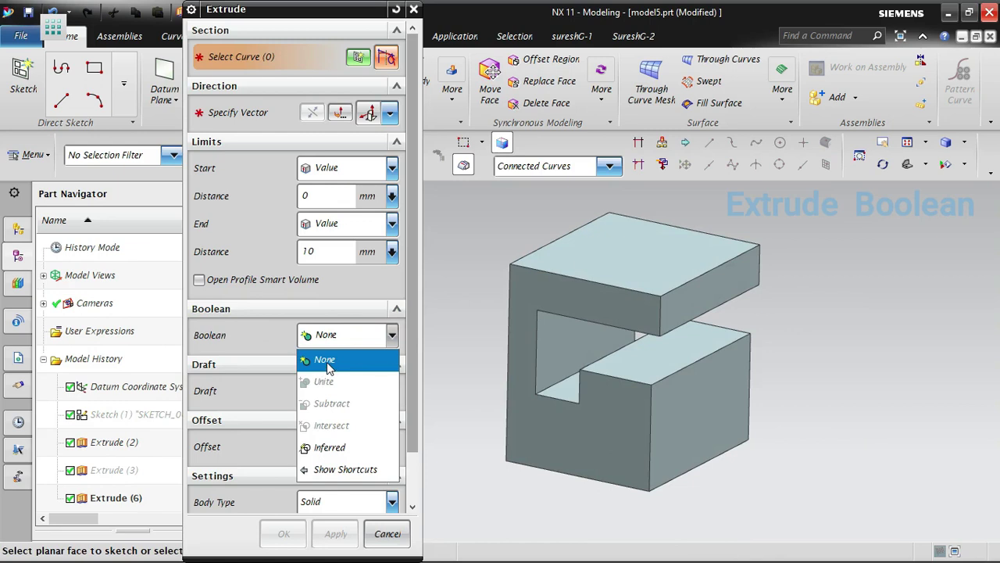
left_click(327, 360)
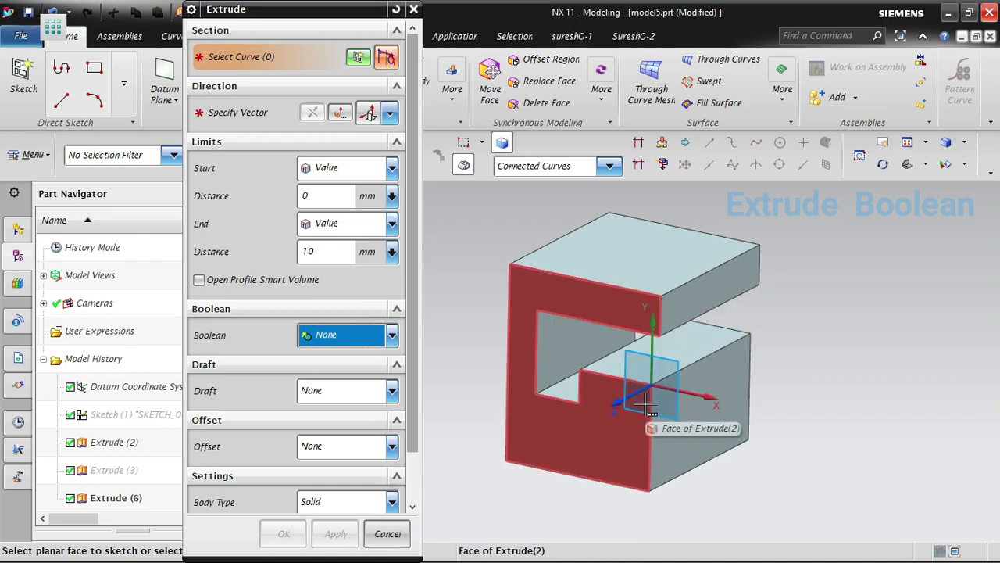
left_click(391, 335)
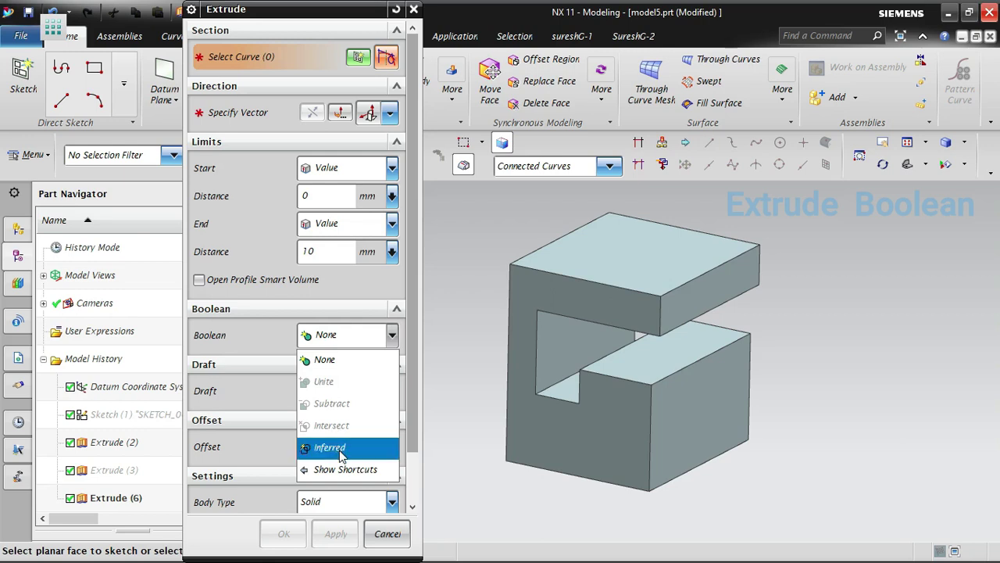
left_click(378, 286)
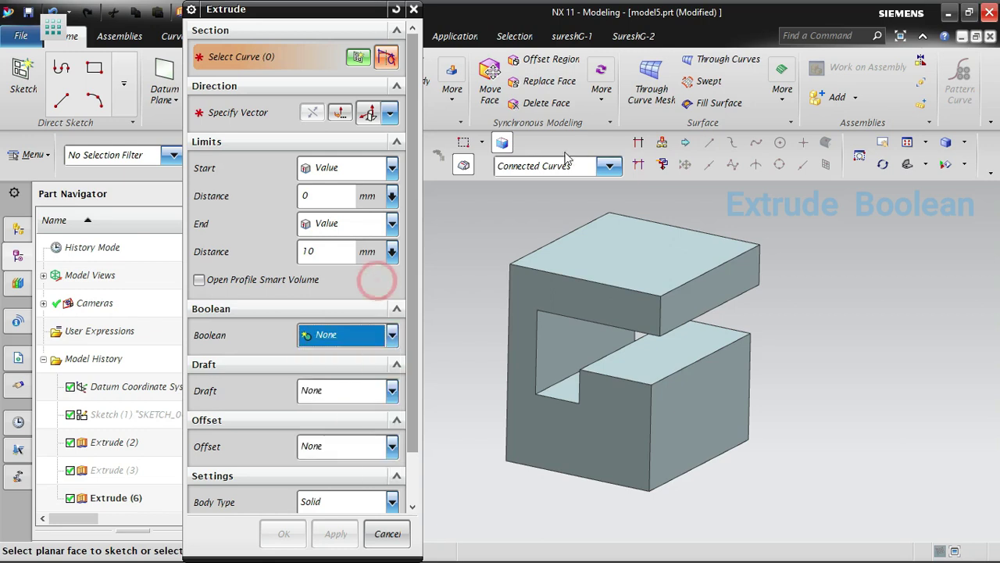
Select the notch floor as the extrusion section using the Face Edges rule, and set the end limit to Until Next.
left_click(608, 166)
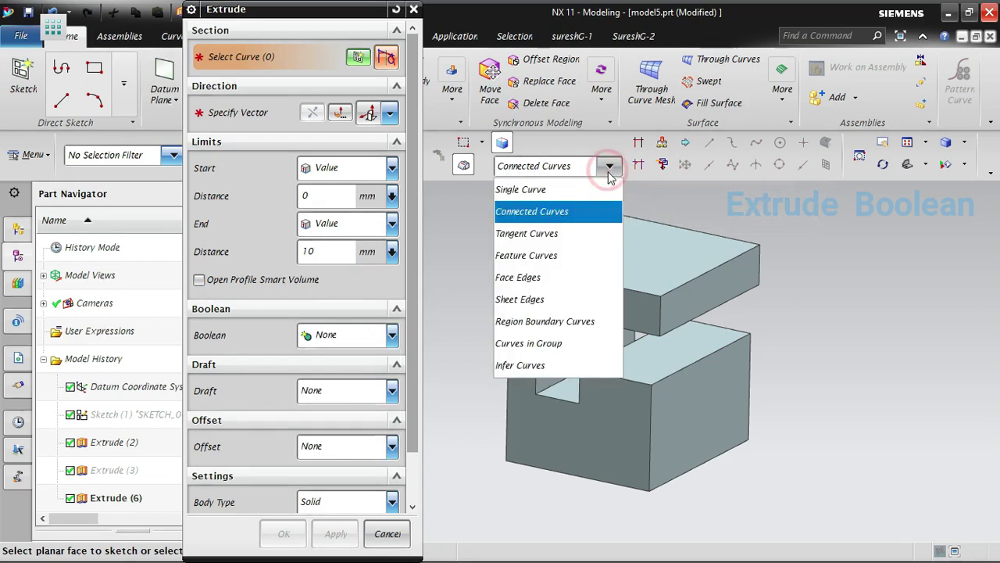
left_click(522, 278)
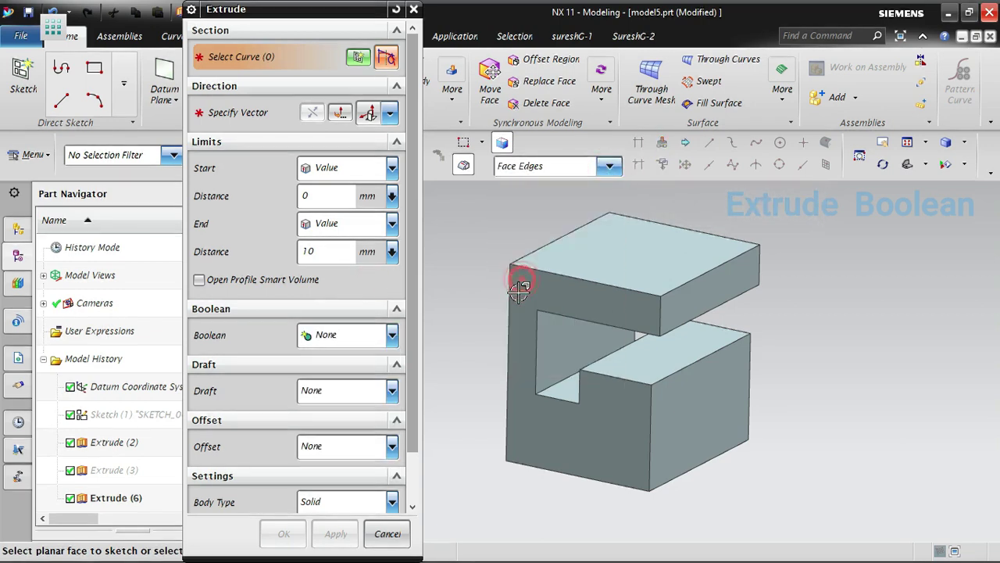
left_click(566, 393)
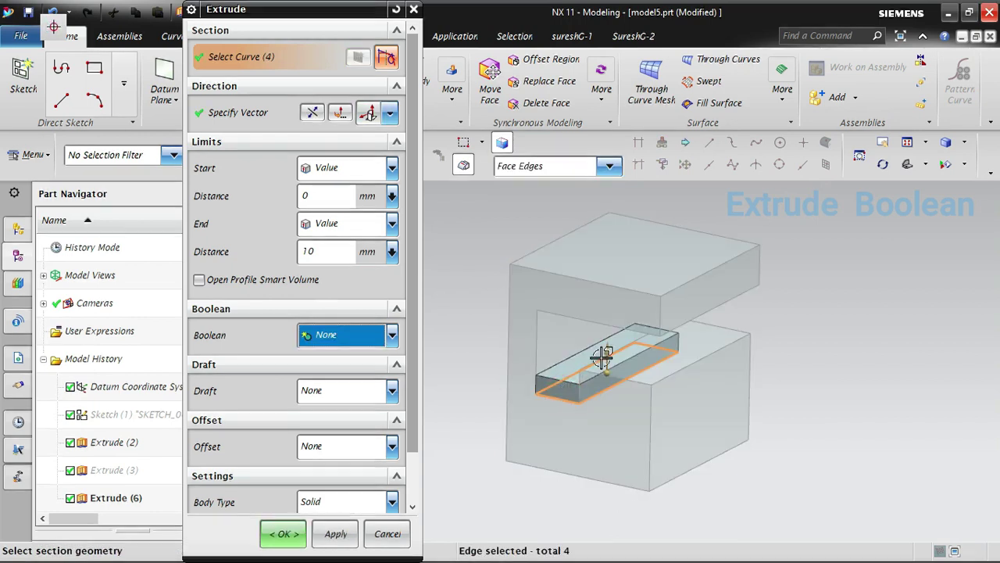
middle_click_drag(700, 429, 670, 375)
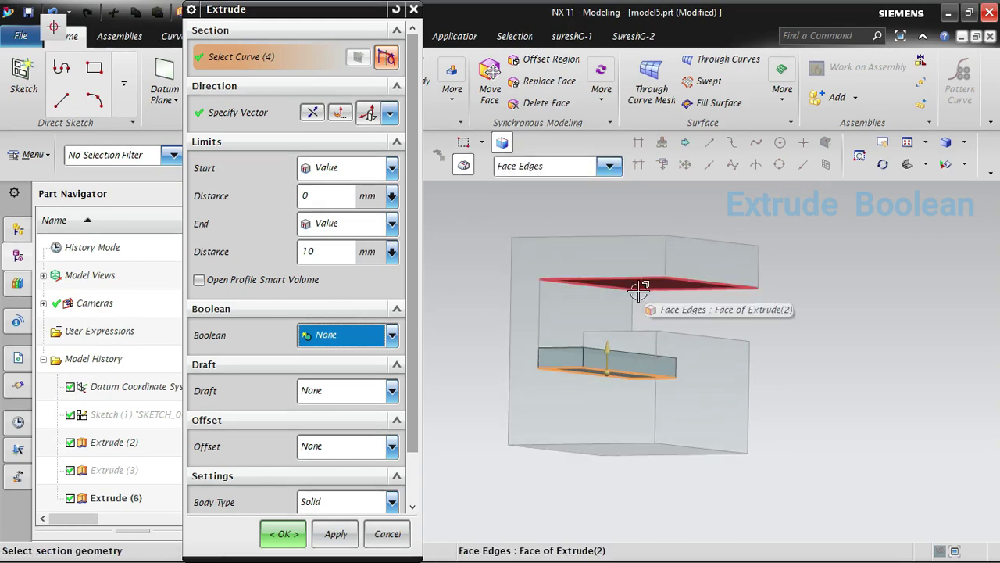
left_click(361, 224)
left_click(333, 291)
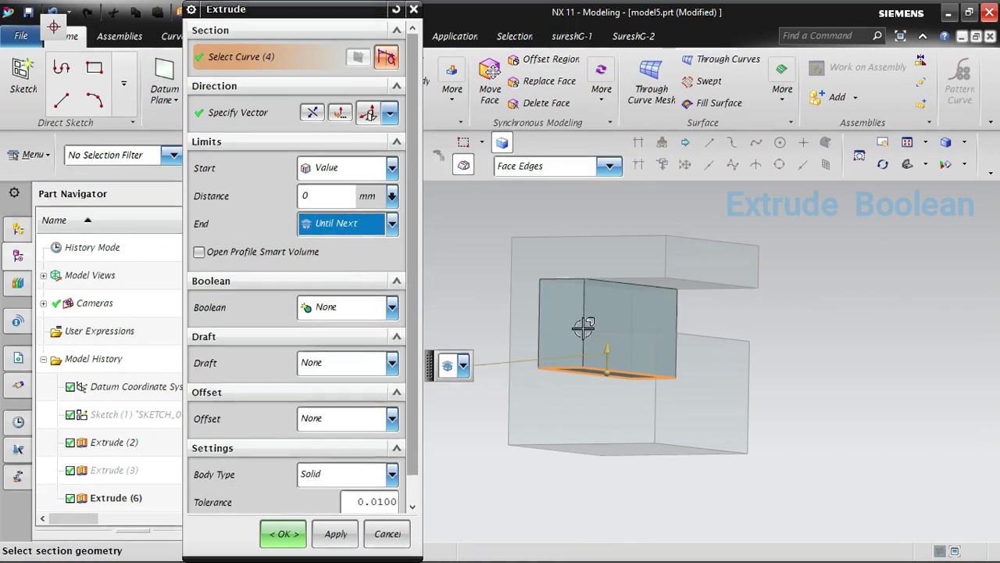
middle_click_drag(728, 350, 699, 368)
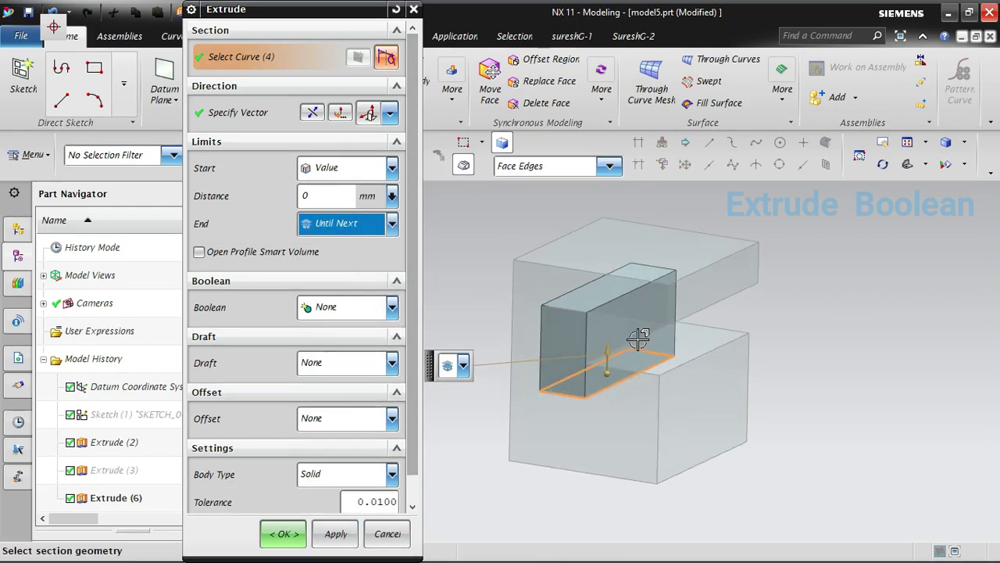
Set the Boolean to Unite with the C-shaped block as the target body, apply the extrusion, and leave the command.
left_click(332, 305)
left_click(331, 349)
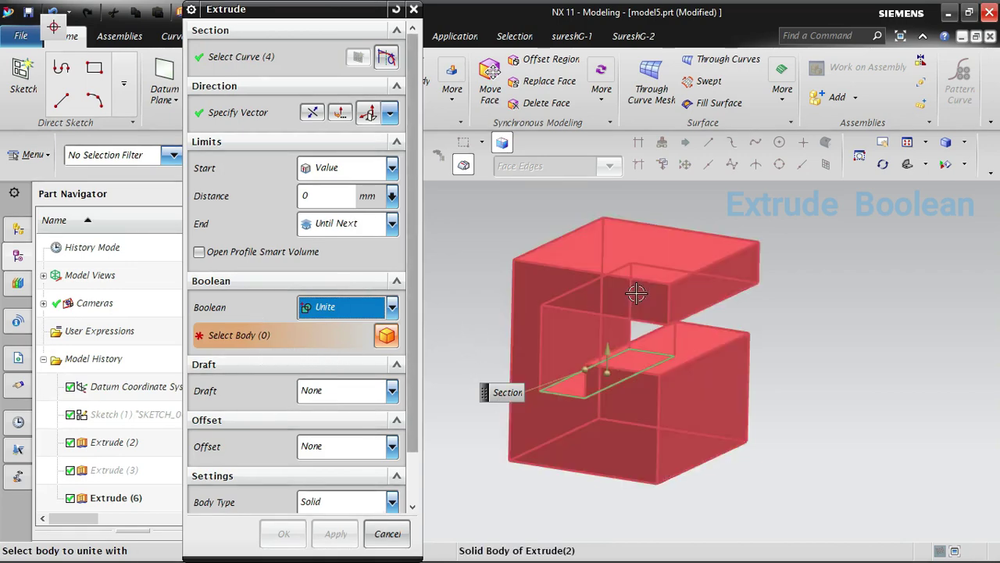
left_click(617, 316)
left_click(334, 534)
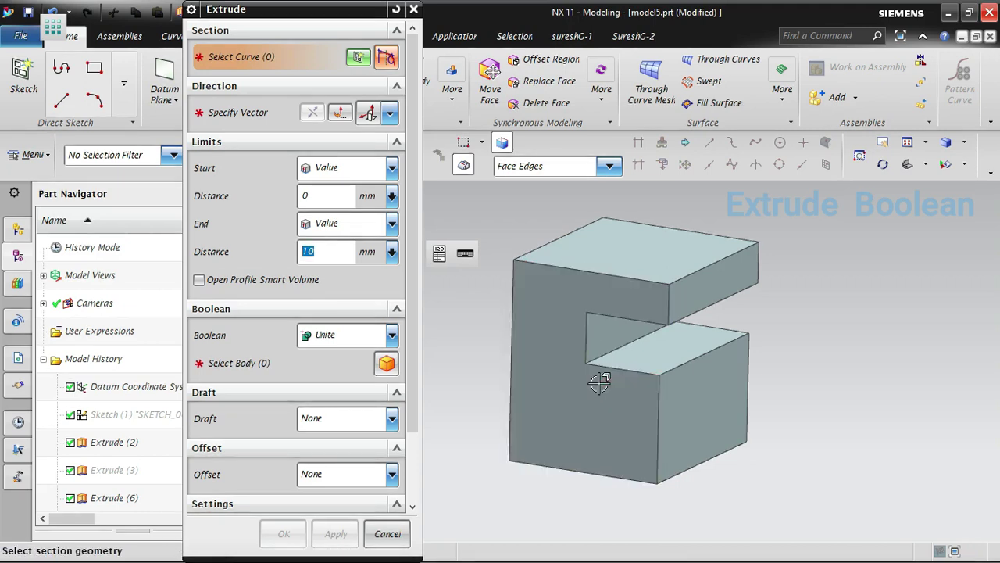
mouse_move(599, 380)
middle_mouse_down()
mouse_move(618, 362)
mouse_move(609, 370)
middle_mouse_up()
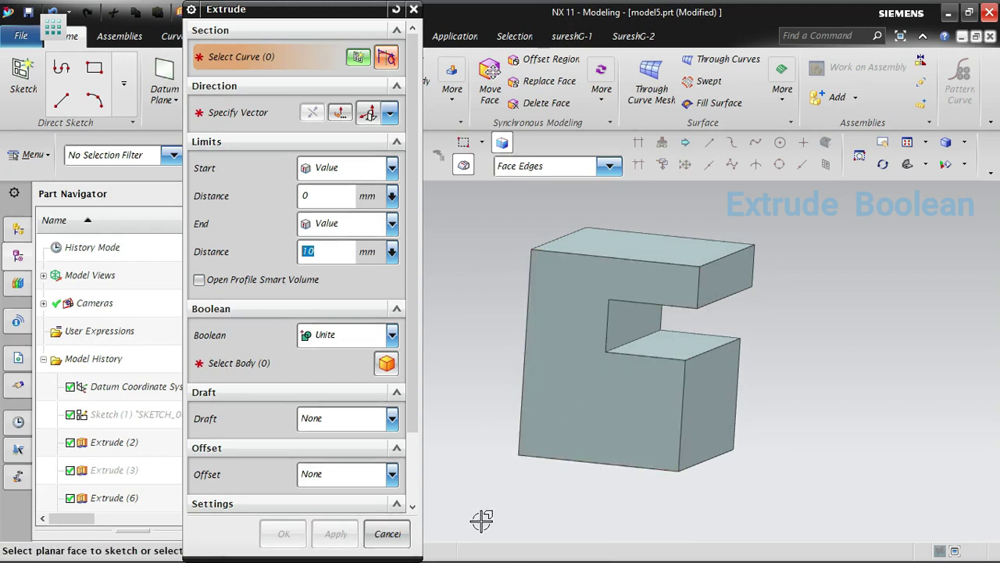
key("Escape")
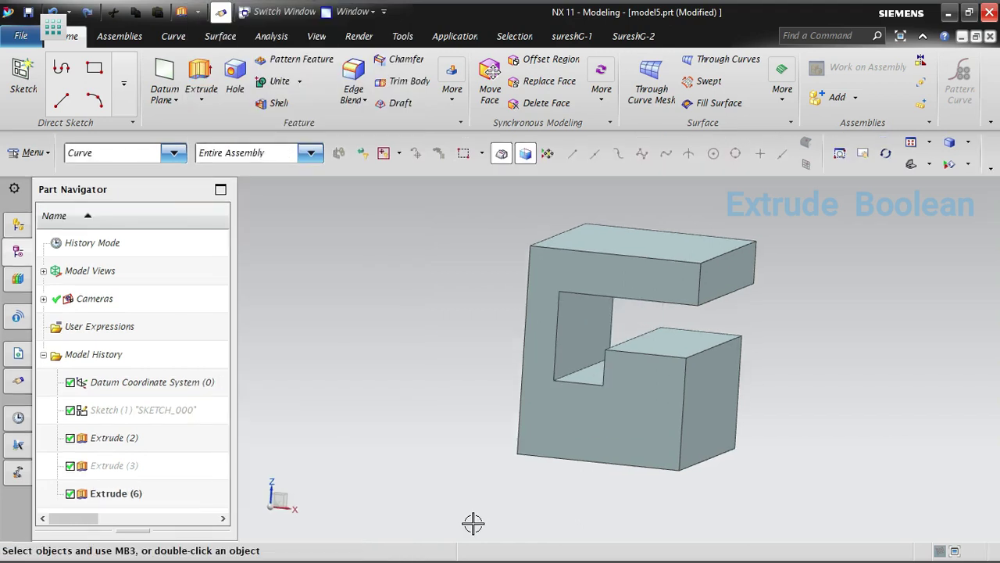
Start a new extrusion of the notch floor using the Face Edges rule, with the end limit set to Until Next.
middle_click_drag(471, 321, 434, 332)
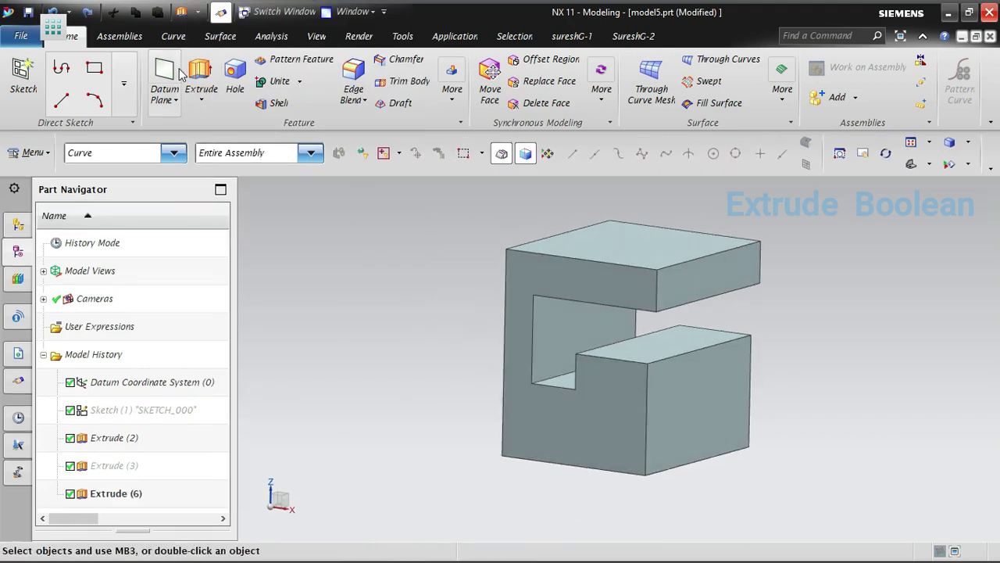
left_click(201, 82)
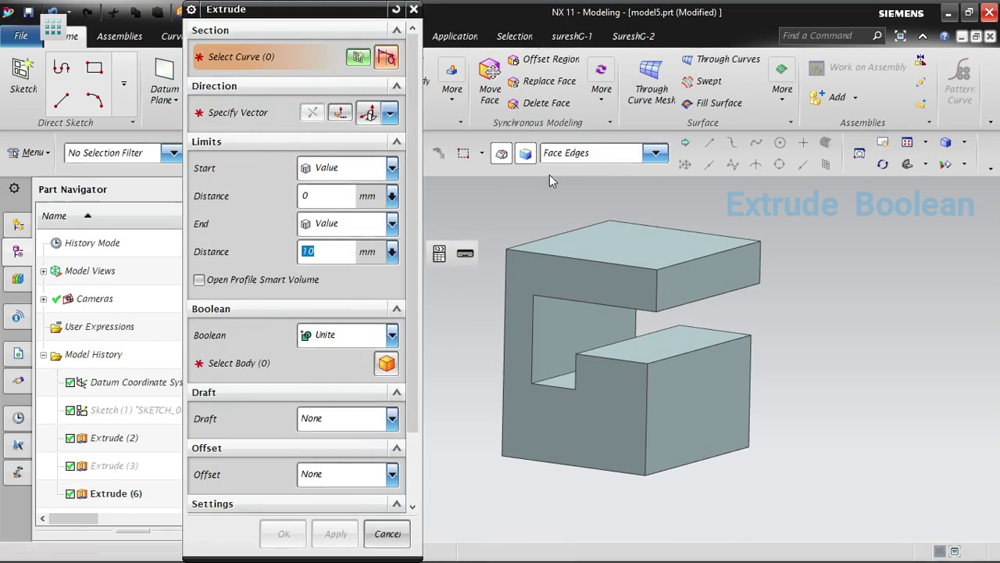
left_click(586, 154)
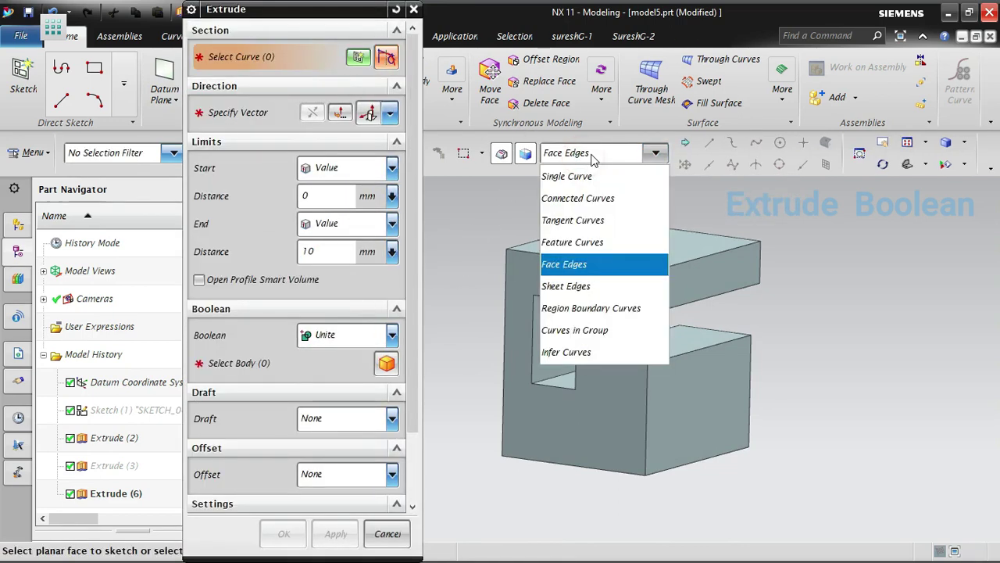
left_click(591, 155)
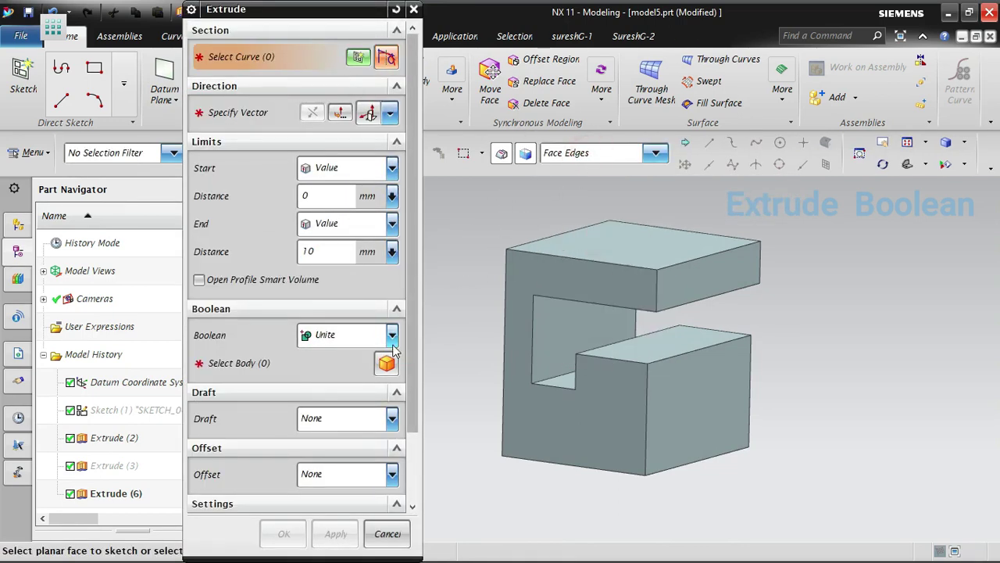
left_click(555, 373)
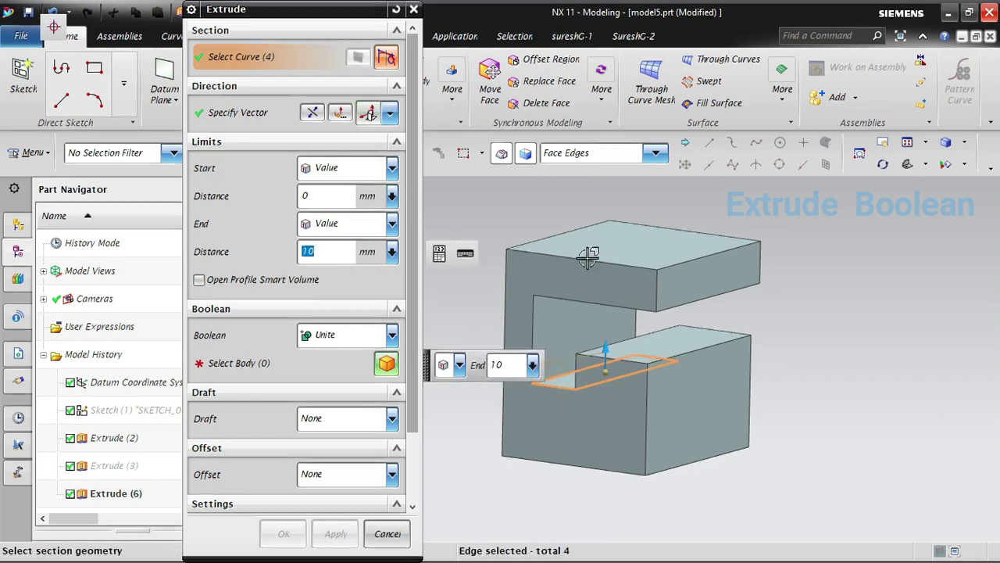
left_click(359, 222)
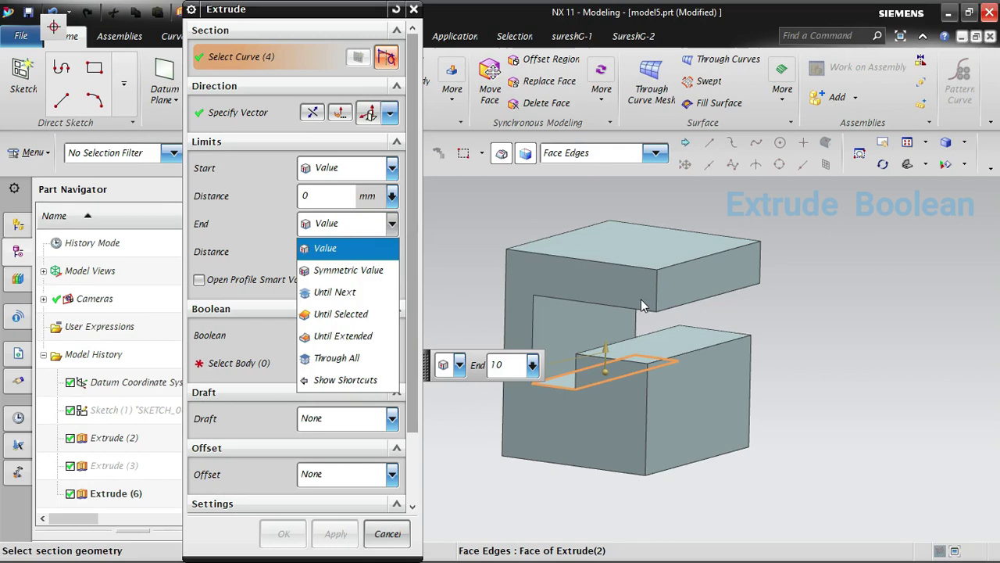
left_click(333, 295)
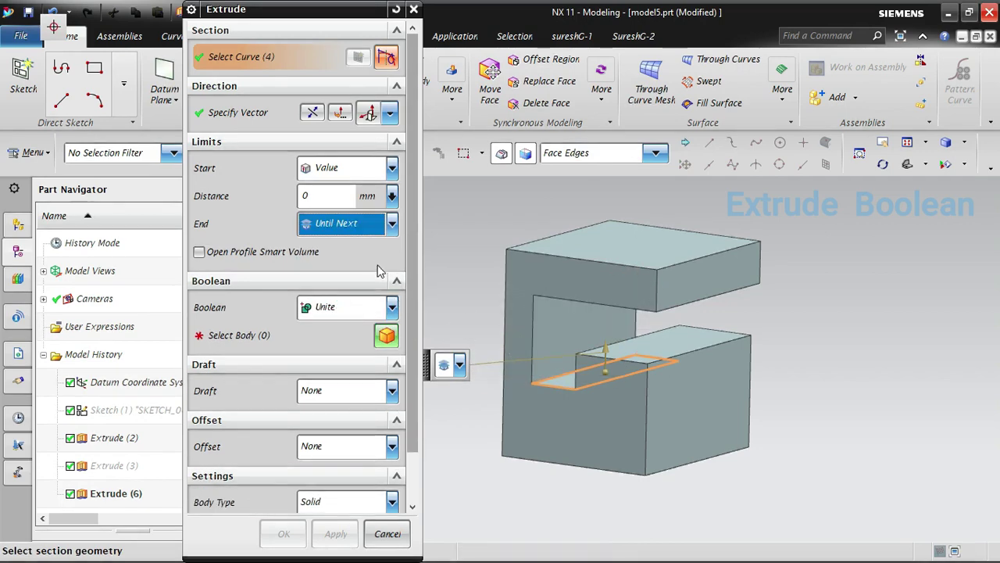
middle_click_drag(712, 361, 709, 330)
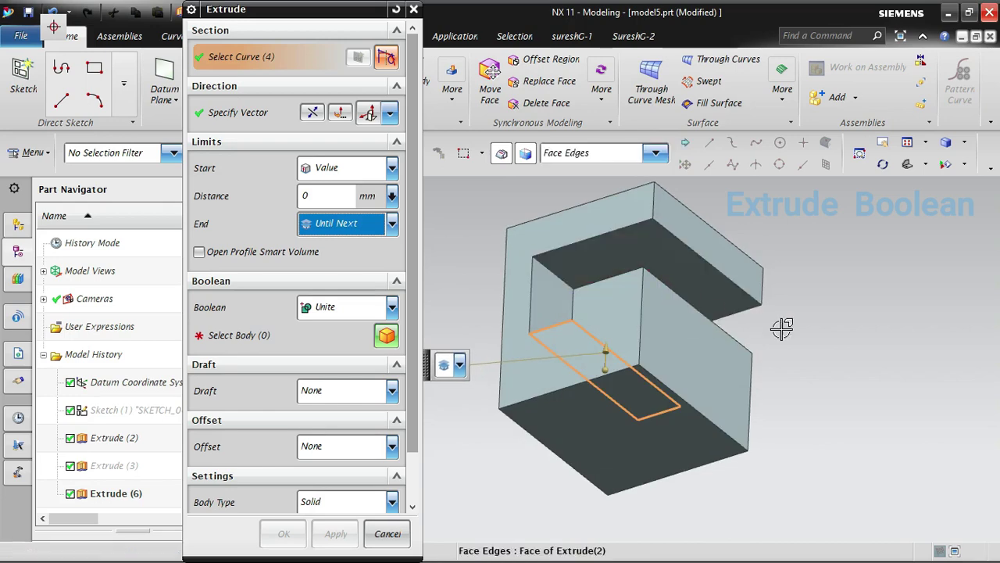
mouse_move(781, 329)
middle_mouse_down()
mouse_move(787, 362)
mouse_move(777, 344)
middle_mouse_up()
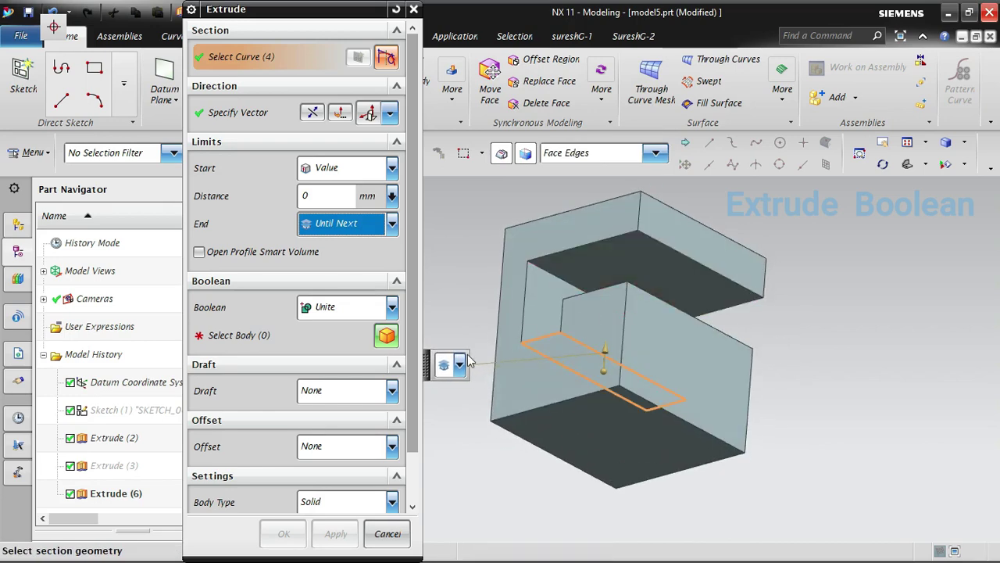
Select the C-shaped block as the target body for the Unite Boolean.
left_click(386, 335)
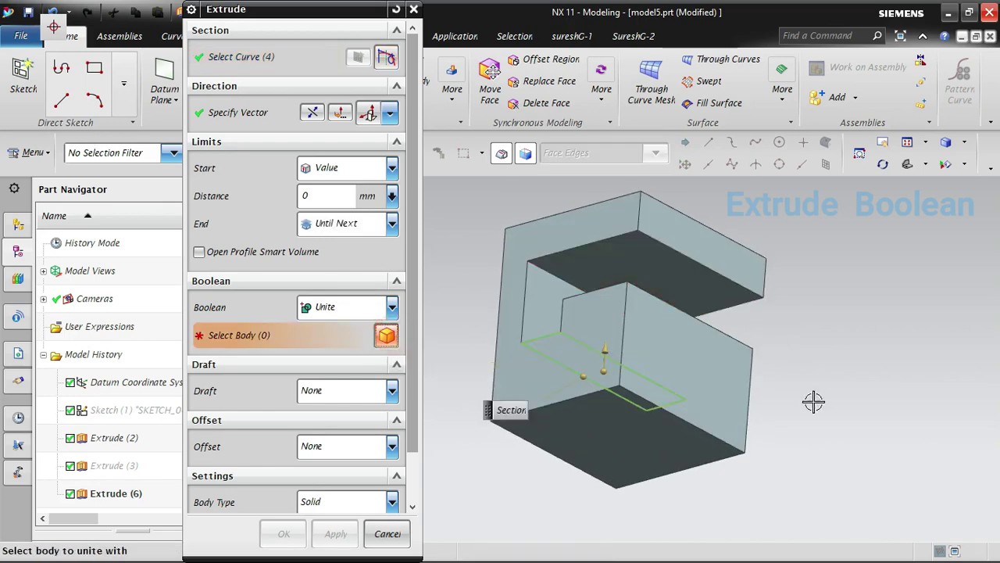
middle_click_drag(815, 402, 814, 406)
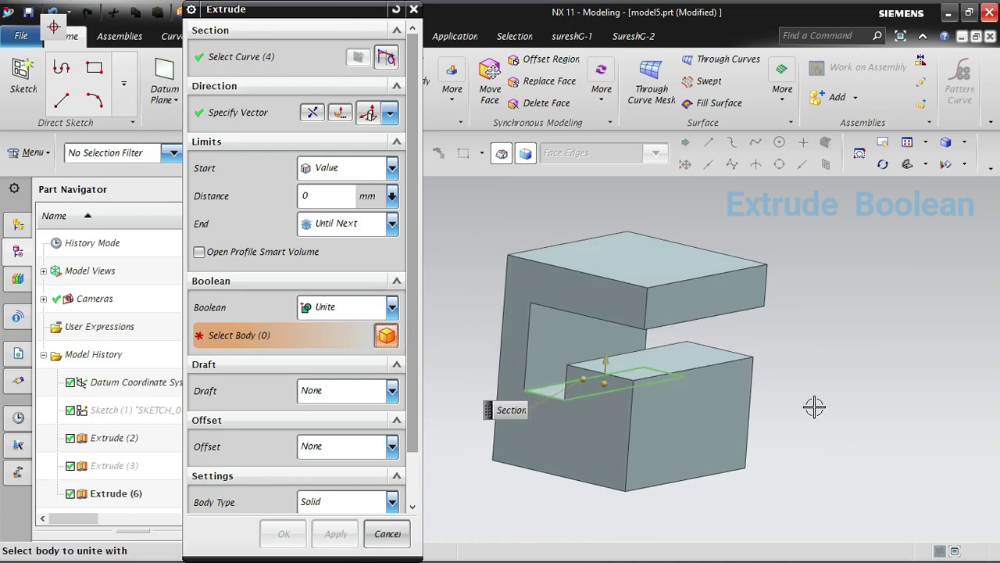
left_click(743, 377)
middle_click_drag(710, 494, 726, 469)
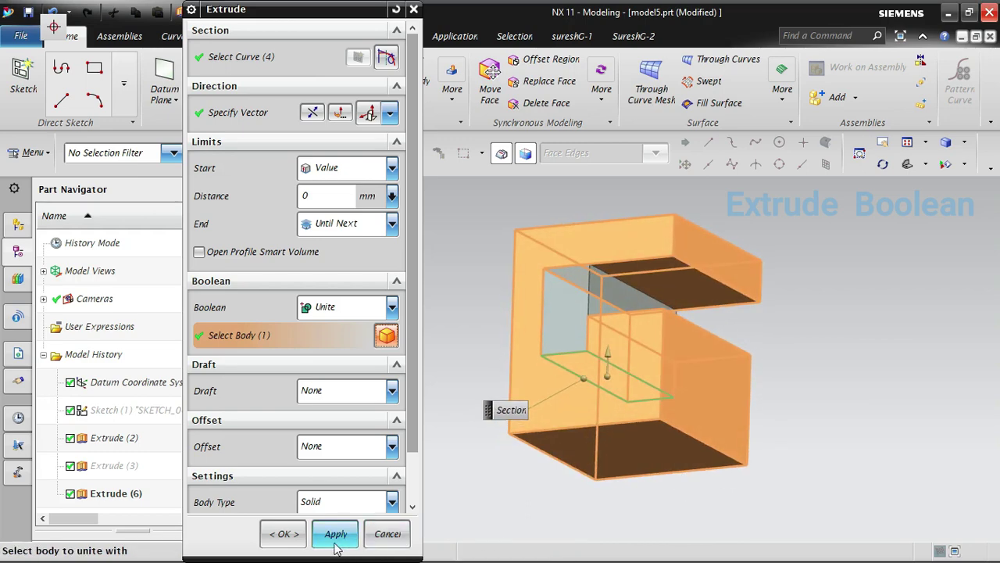
Show the result of the united extrusion, inspect the filled notch, and undo the result preview.
scroll(408, 424, "down", 2)
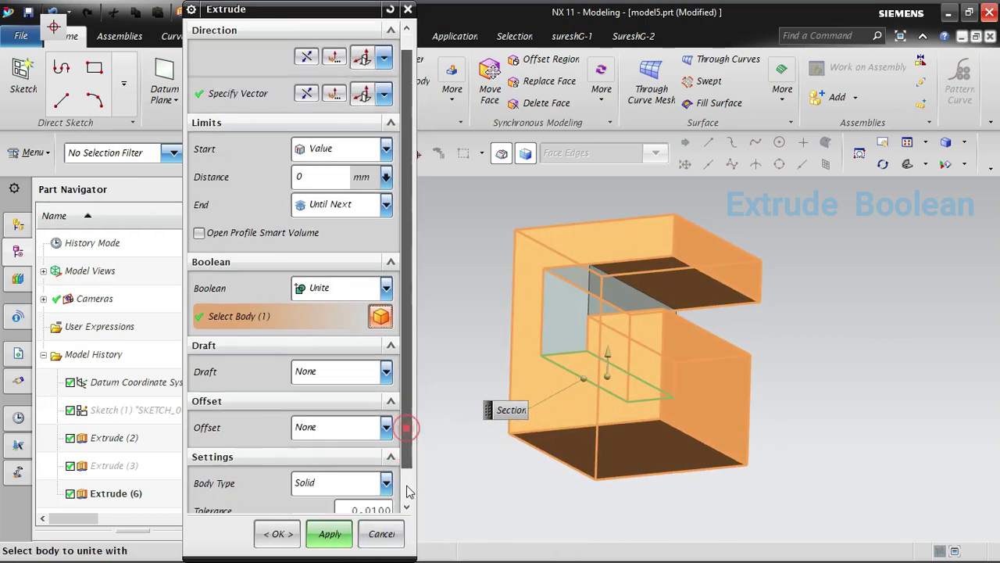
left_click(391, 503)
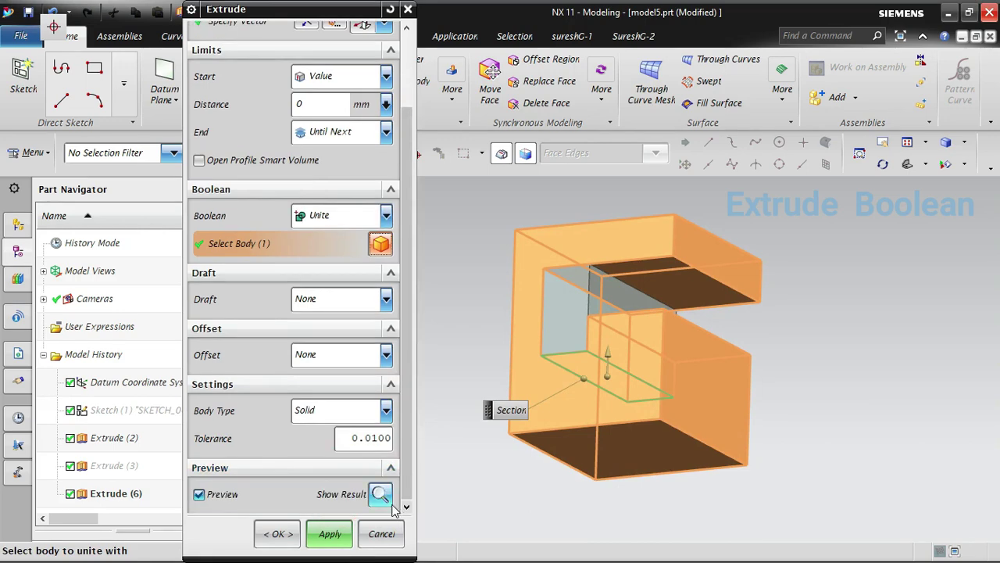
left_click(380, 494)
middle_click_drag(804, 424, 803, 455)
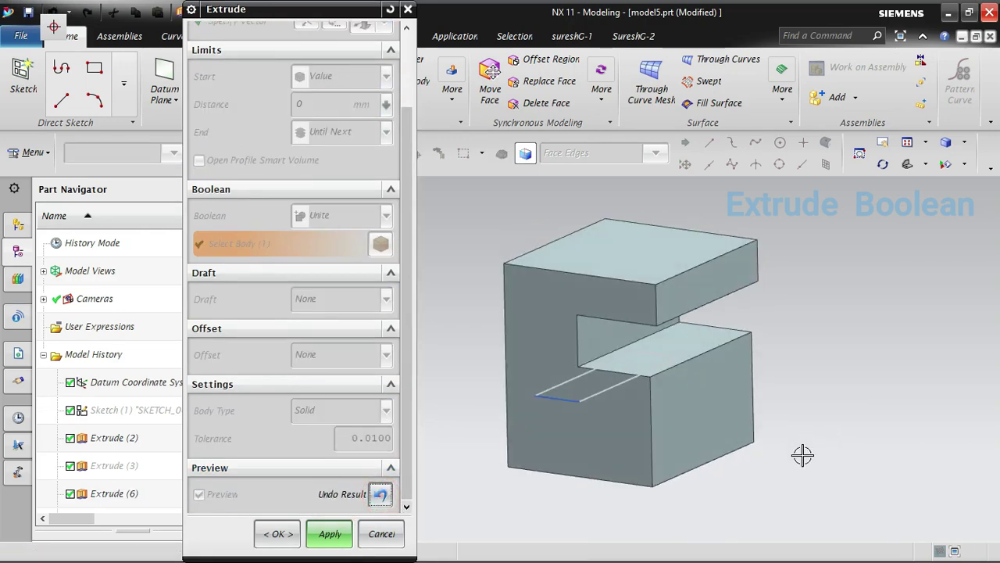
left_click(381, 494)
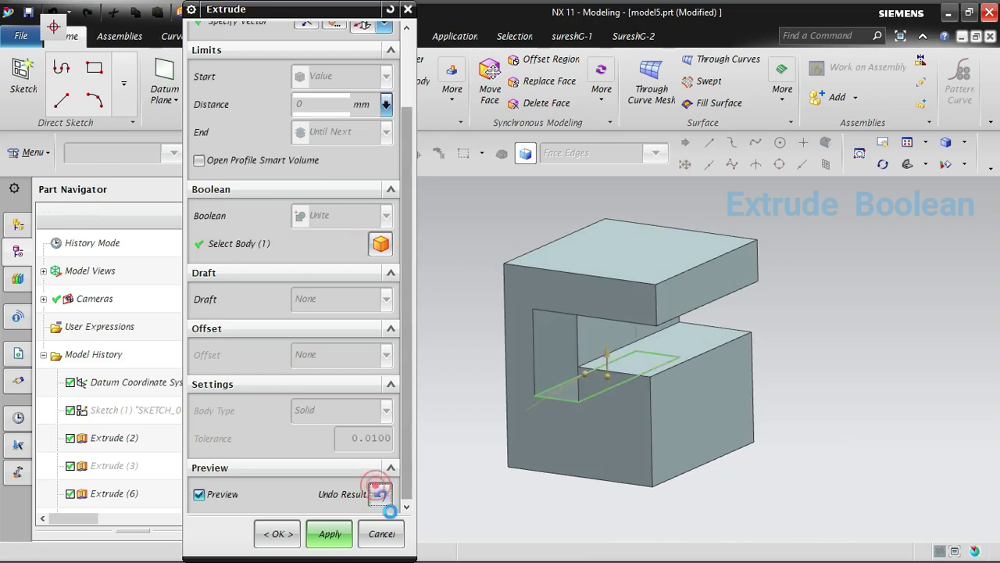
Change the Boolean to Subtract, examine the preview, and deselect the C-shaped block as the target body.
left_click(341, 217)
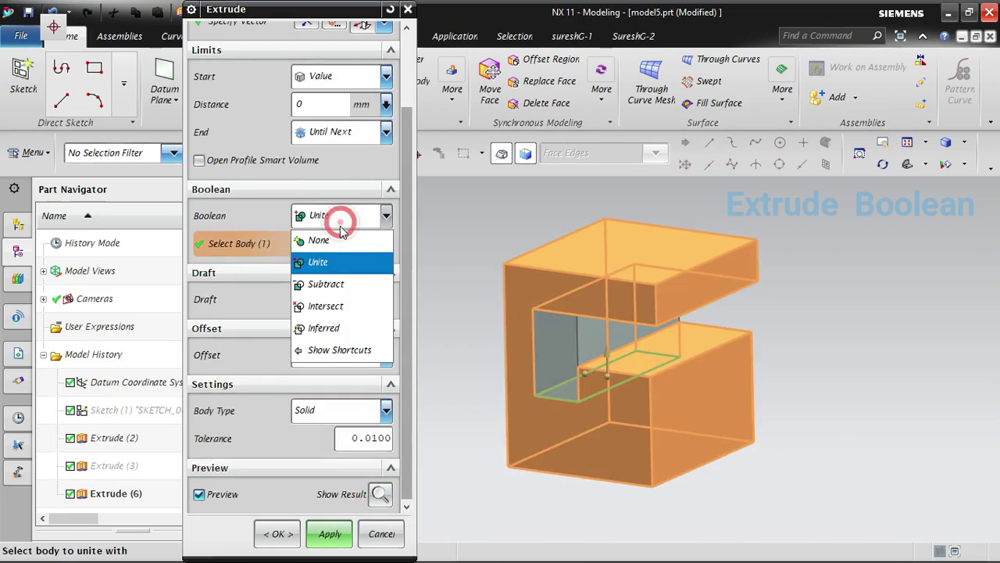
left_click(336, 283)
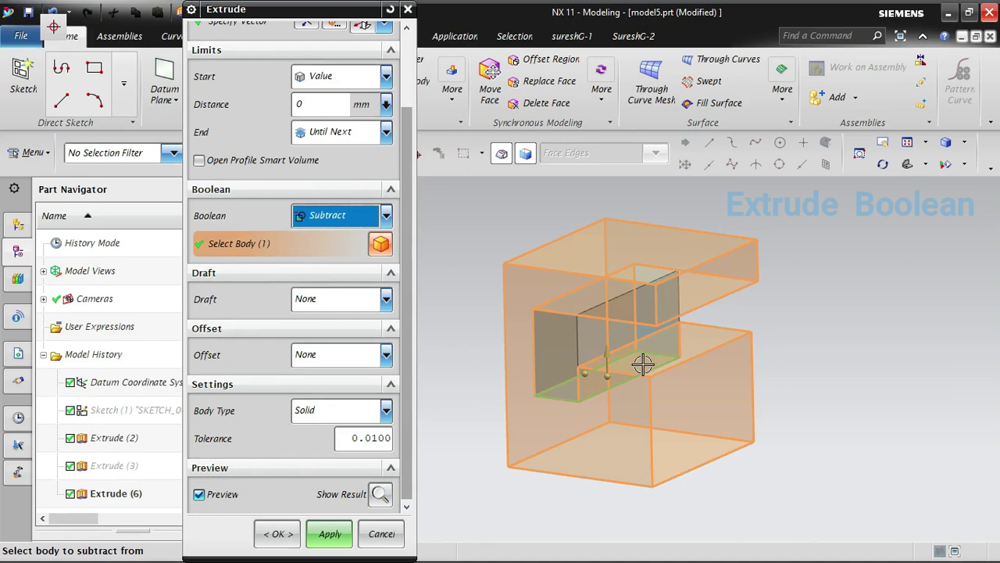
middle_click_drag(598, 393, 629, 415)
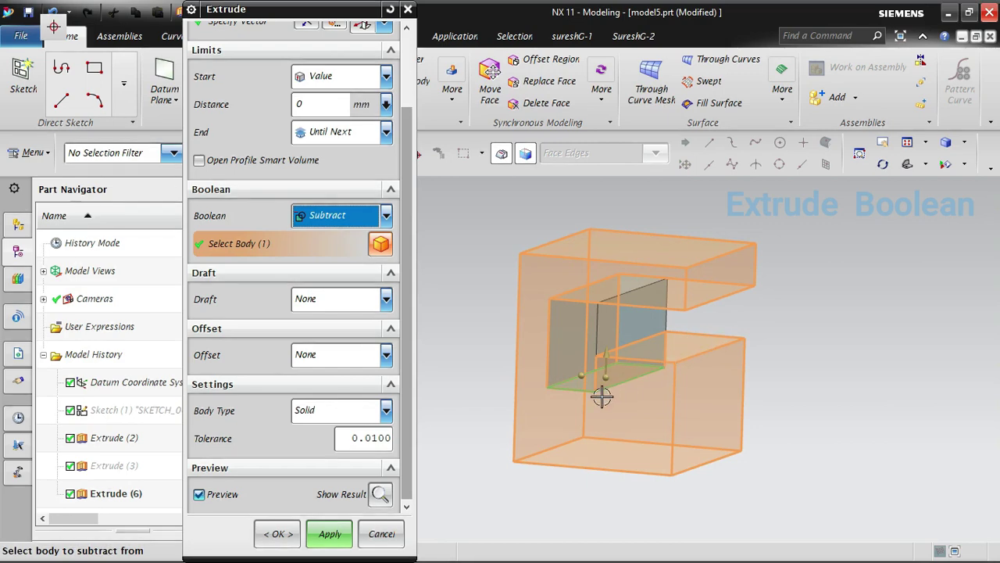
left_click(599, 402, "shift")
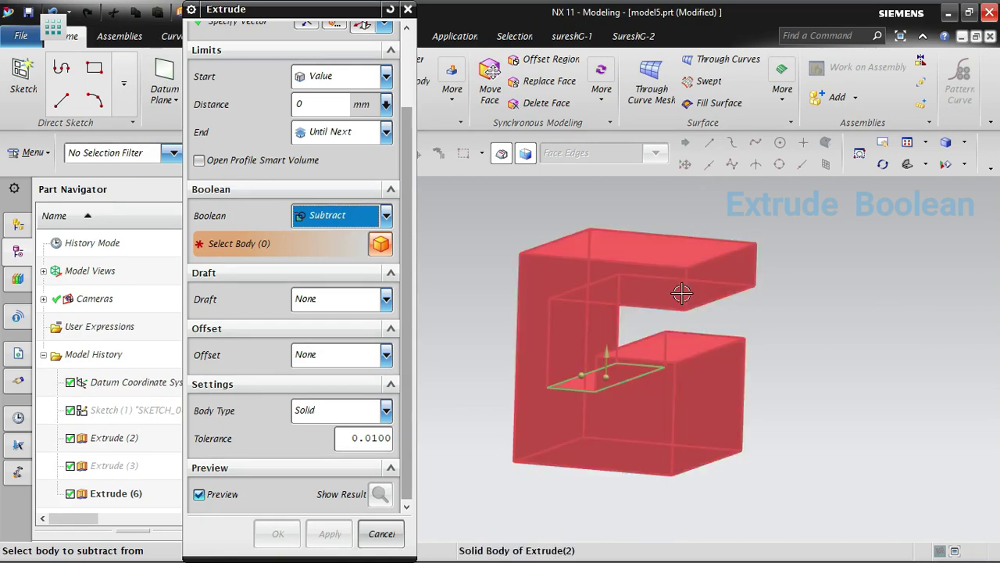
middle_click_drag(681, 293, 637, 256)
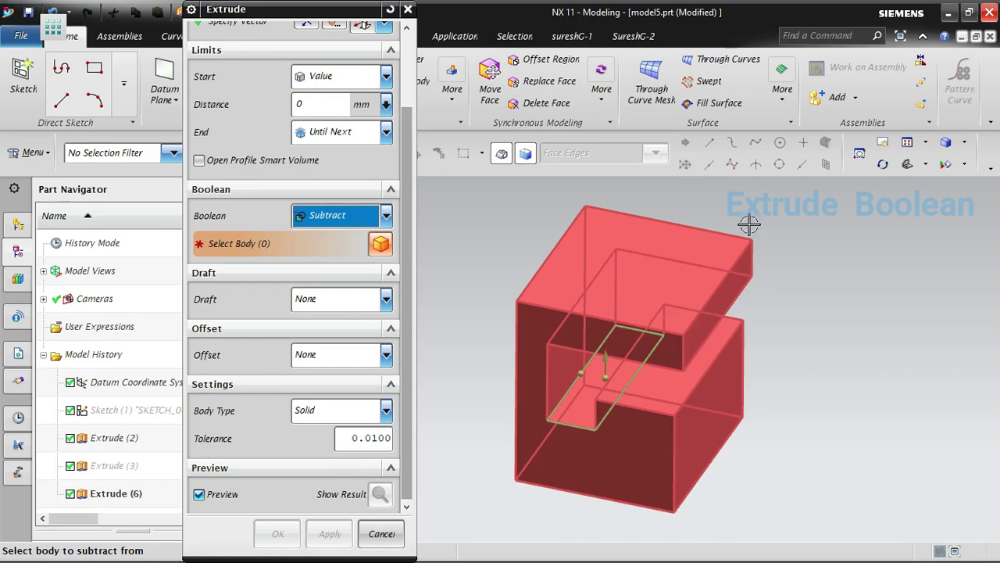
middle_click_drag(748, 224, 692, 297)
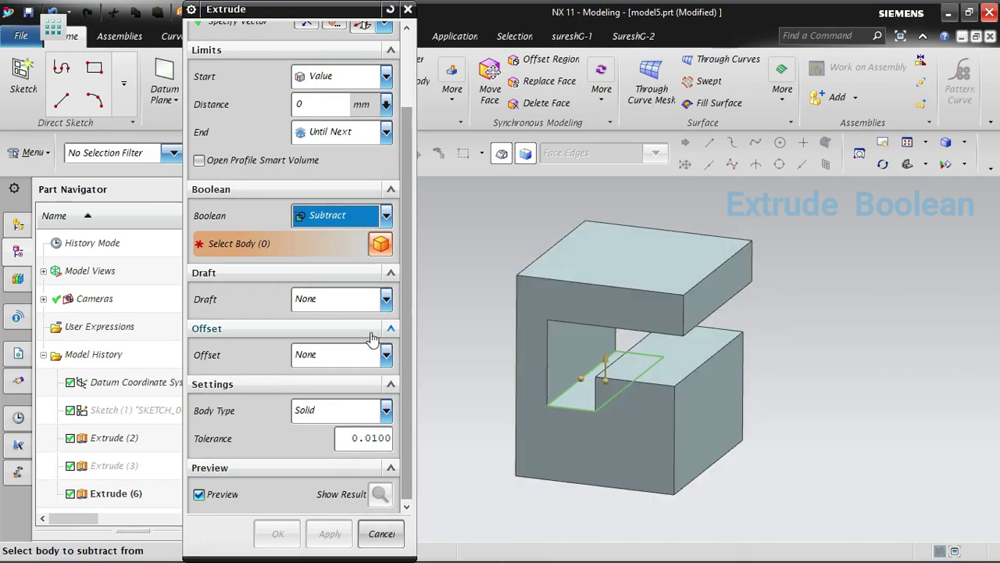
Replace the section curves with the edges of the top face of the block's lower arm.
scroll(361, 68, "up", 3)
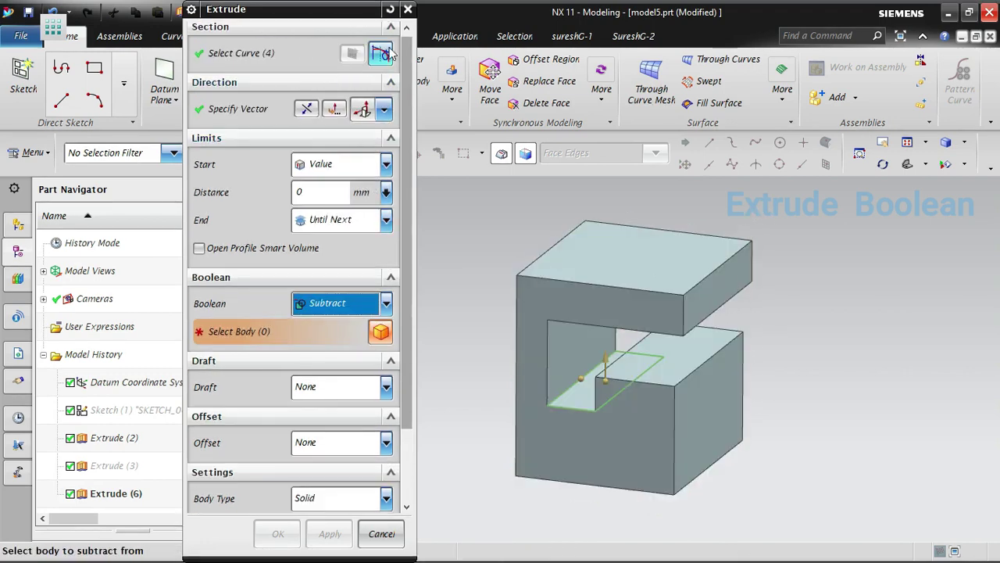
left_click(381, 53)
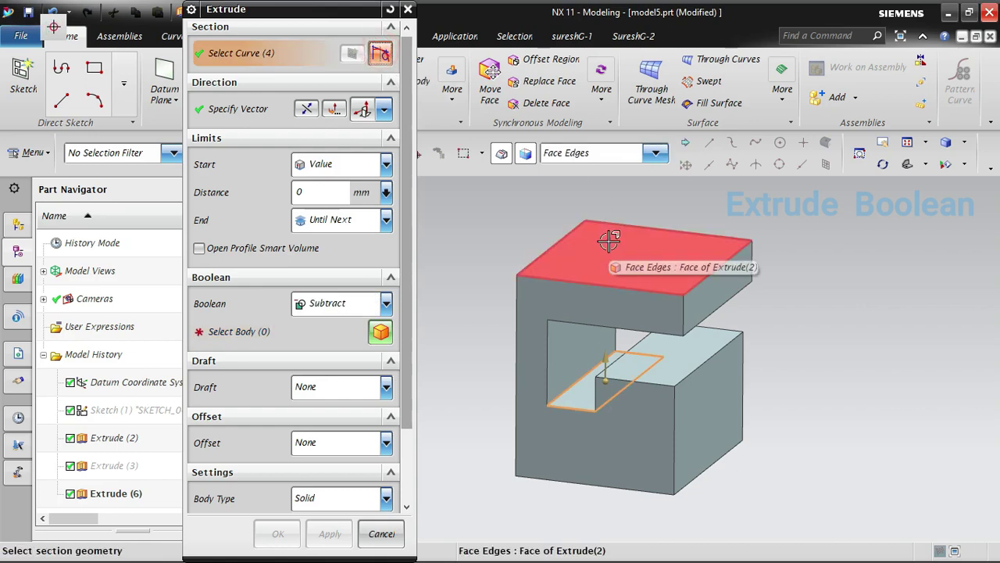
left_click_drag(503, 270, 724, 500)
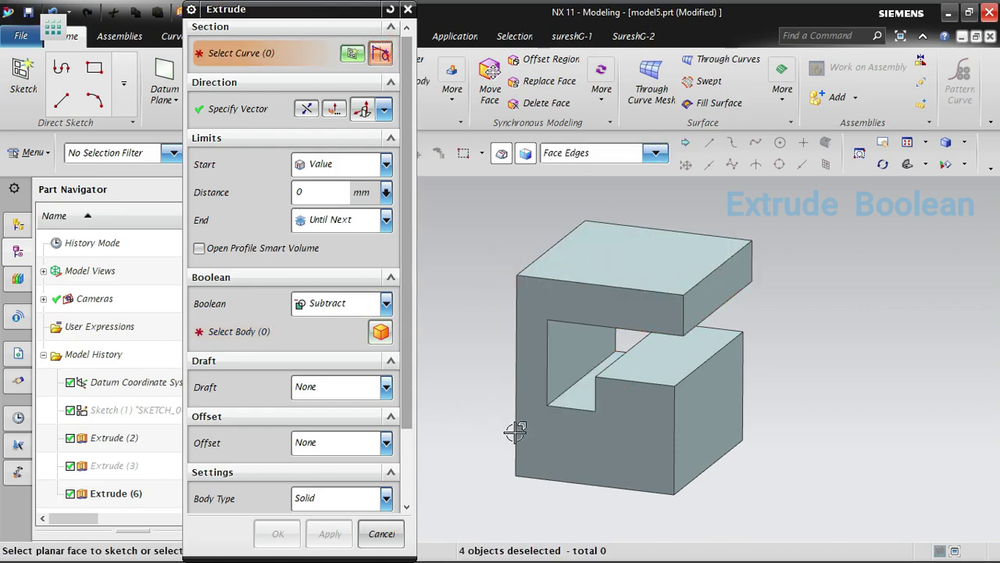
left_click(687, 348)
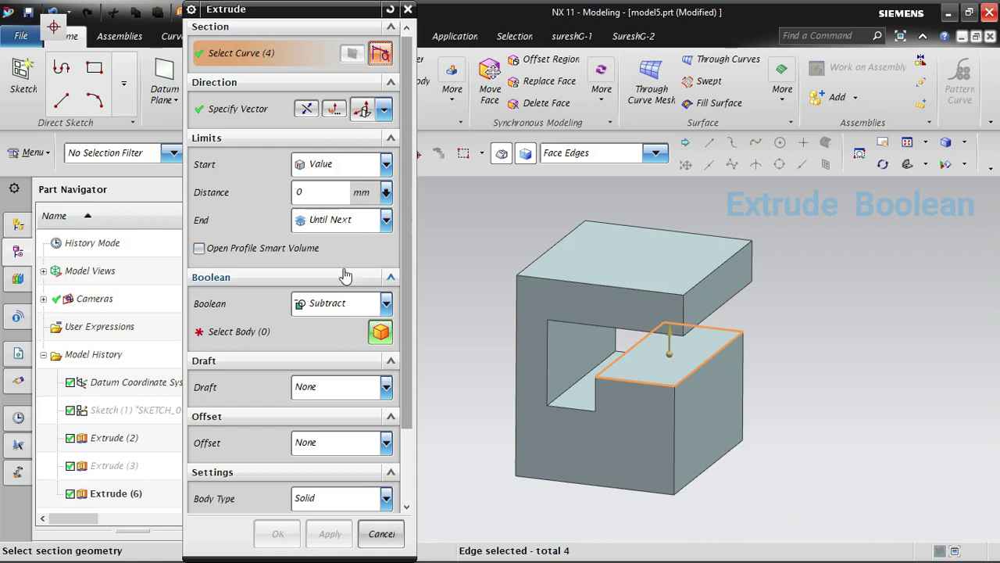
Set the end limit to Through All and select the C-shaped block as the body to subtract from.
left_click(353, 223)
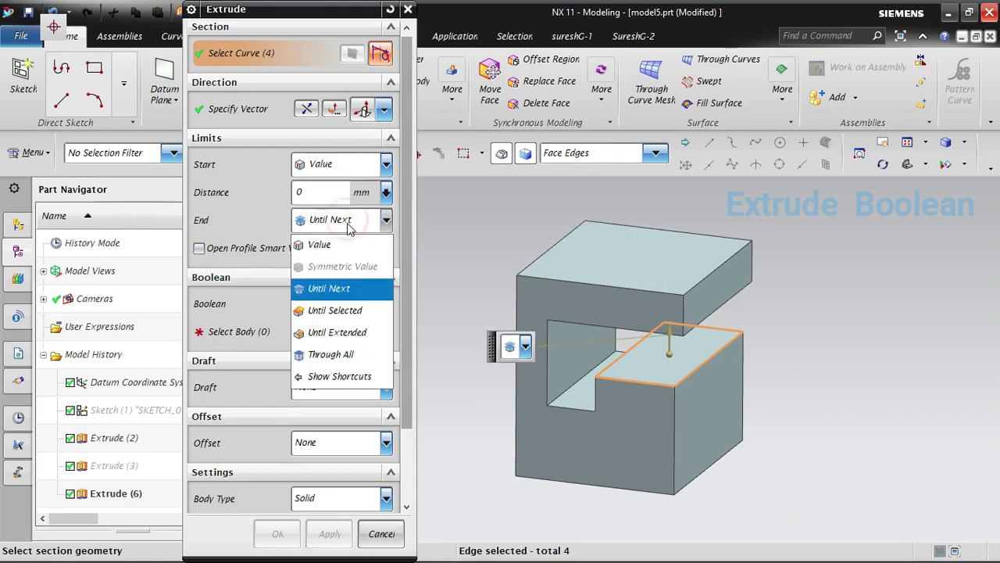
left_click(332, 358)
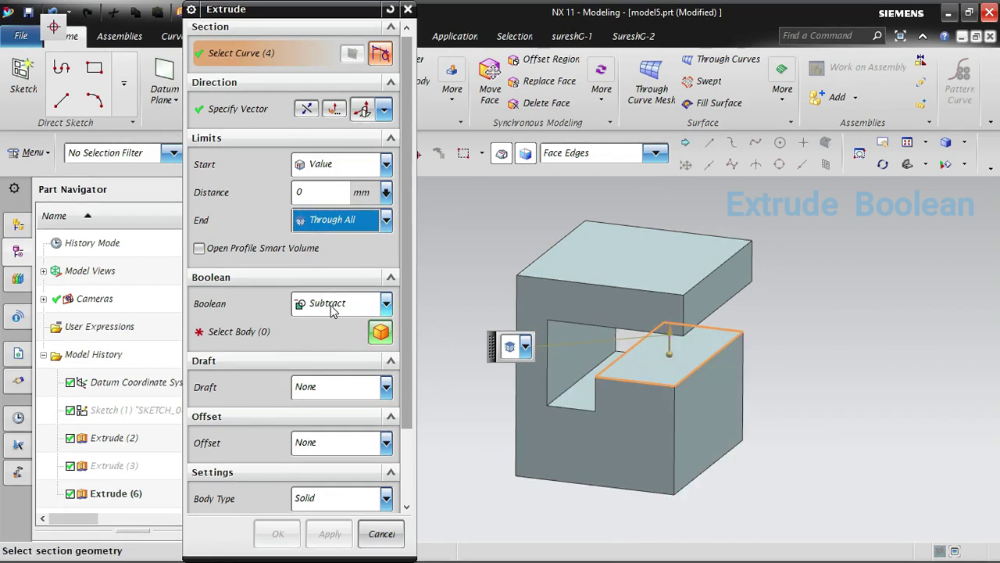
left_click(378, 333)
left_click(666, 424)
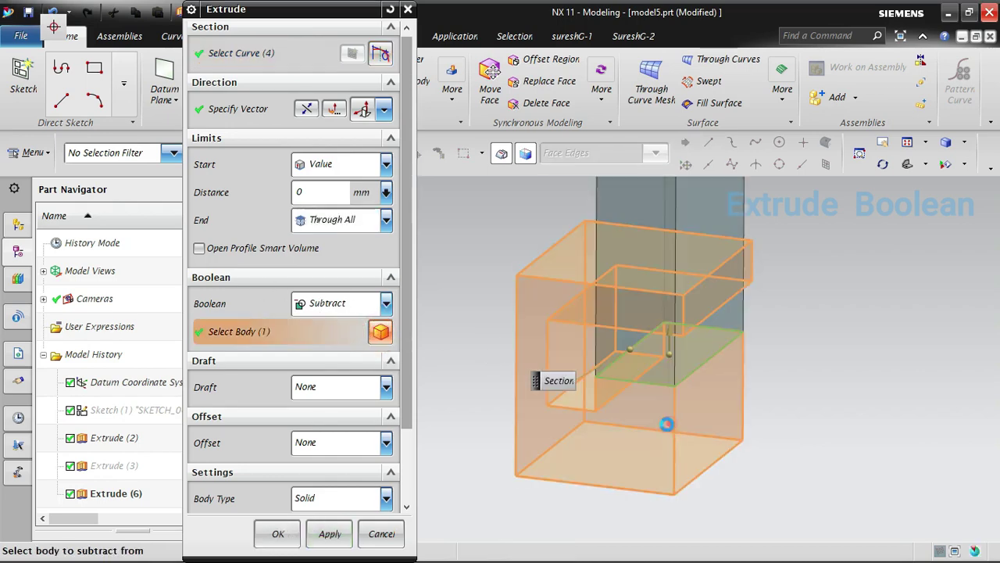
mouse_move(765, 402)
middle_mouse_down()
mouse_move(770, 384)
mouse_move(757, 405)
middle_mouse_up()
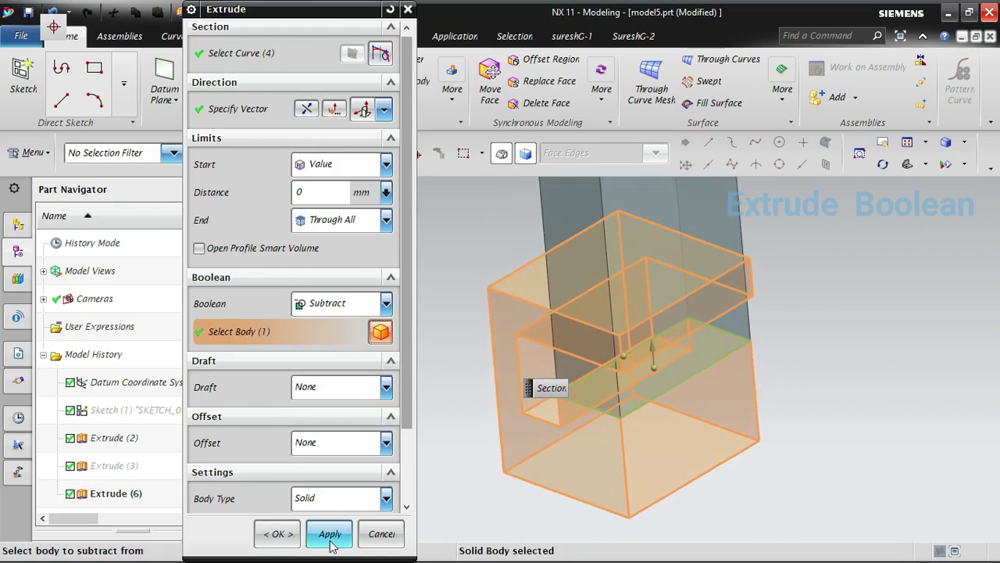
Show the result of the subtracted extrusion, inspect the cut through the upper arm, and close the command.
scroll(406, 418, "down", 3)
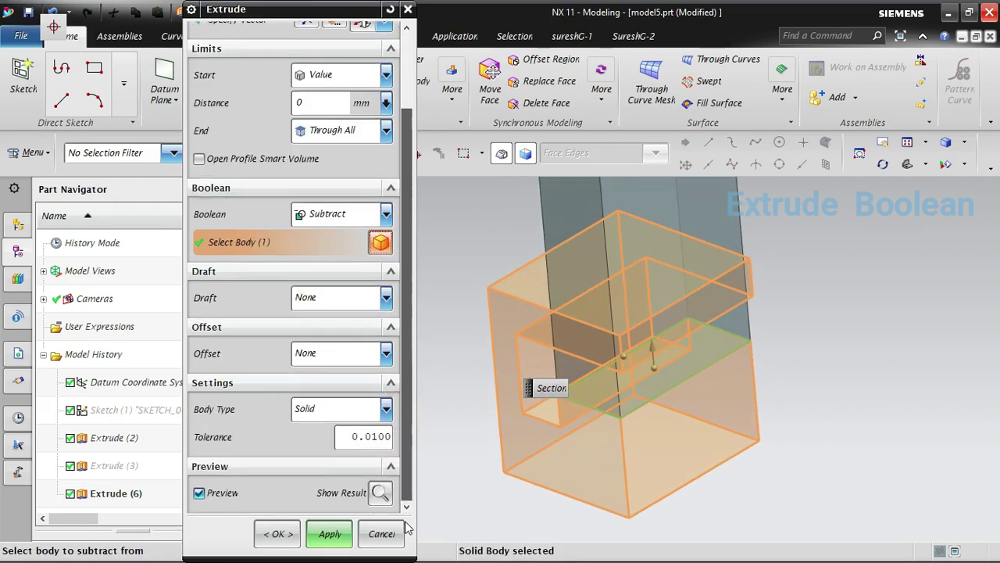
left_click(381, 492)
middle_click_drag(686, 463, 607, 440)
middle_click(608, 440)
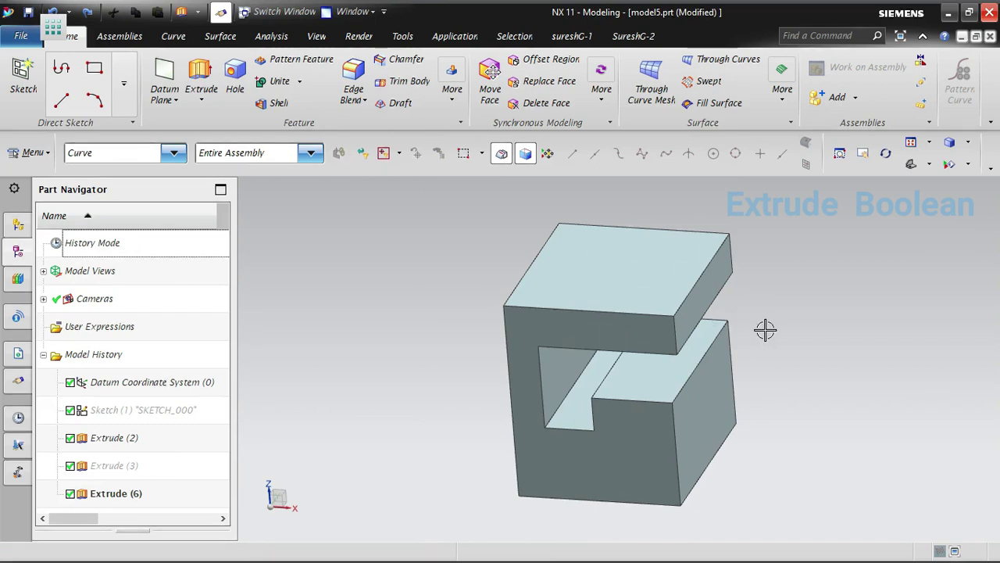
Start a new extrusion with the Boolean set to Intersect and look over the C-shaped block.
mouse_move(763, 328)
middle_mouse_down()
mouse_move(768, 315)
mouse_move(762, 327)
middle_mouse_up()
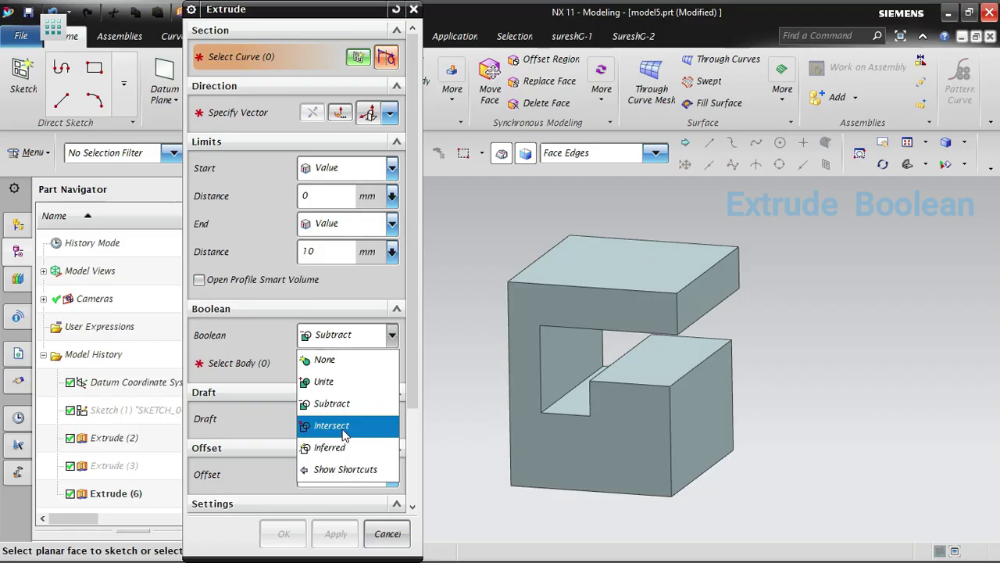
left_click(344, 434)
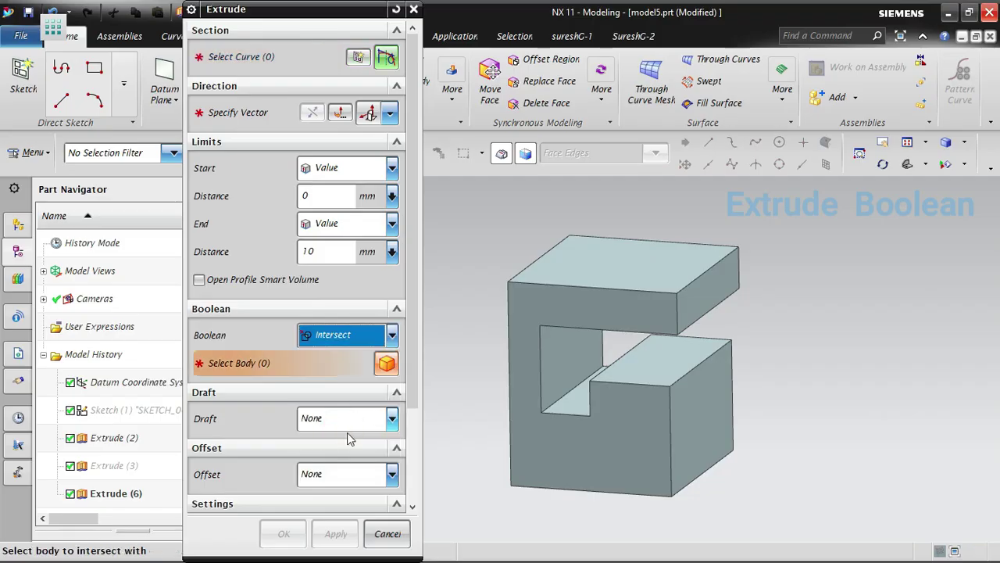
middle_click_drag(598, 487, 803, 469)
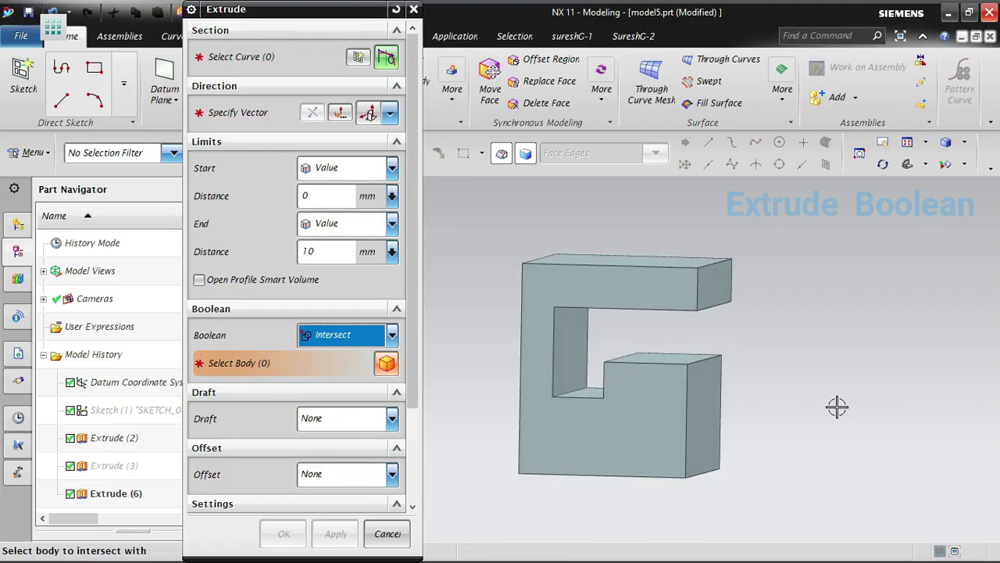
mouse_move(837, 406)
middle_mouse_down()
mouse_move(764, 420)
mouse_move(826, 422)
middle_mouse_up()
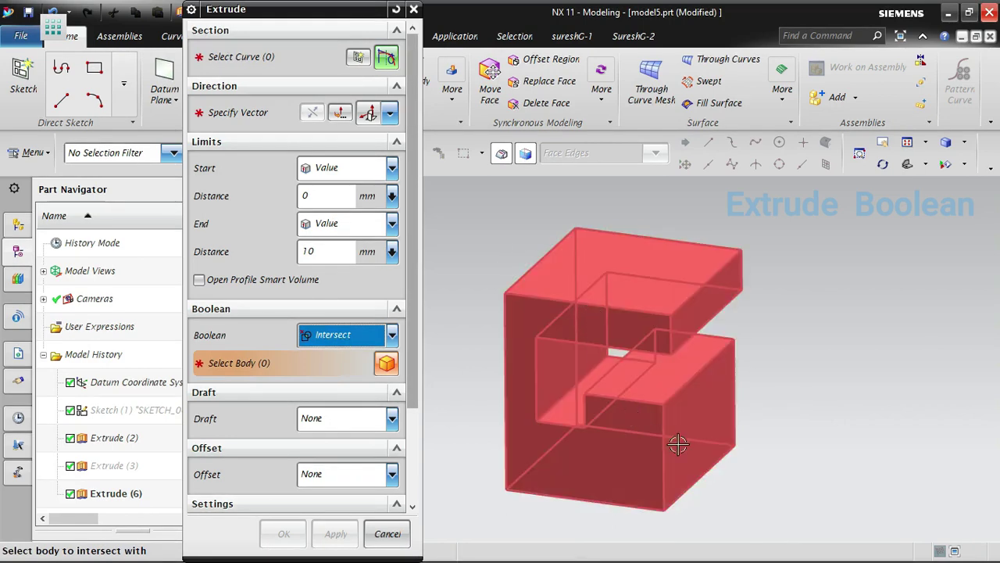
middle_click_drag(776, 423, 778, 414)
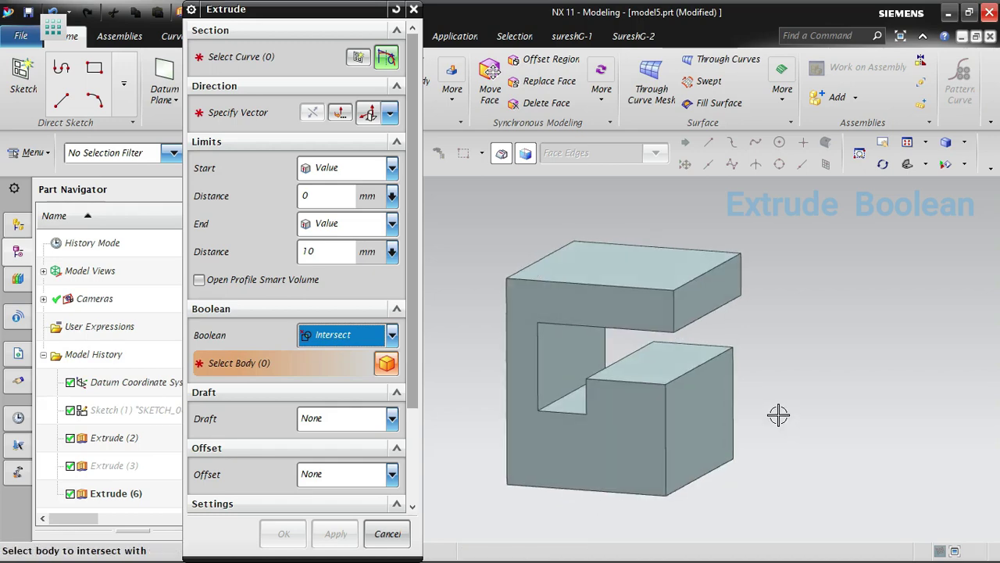
Select the edges of the top face of the block's lower arm as the extrusion section.
left_click_drag(258, 9, 127, 20)
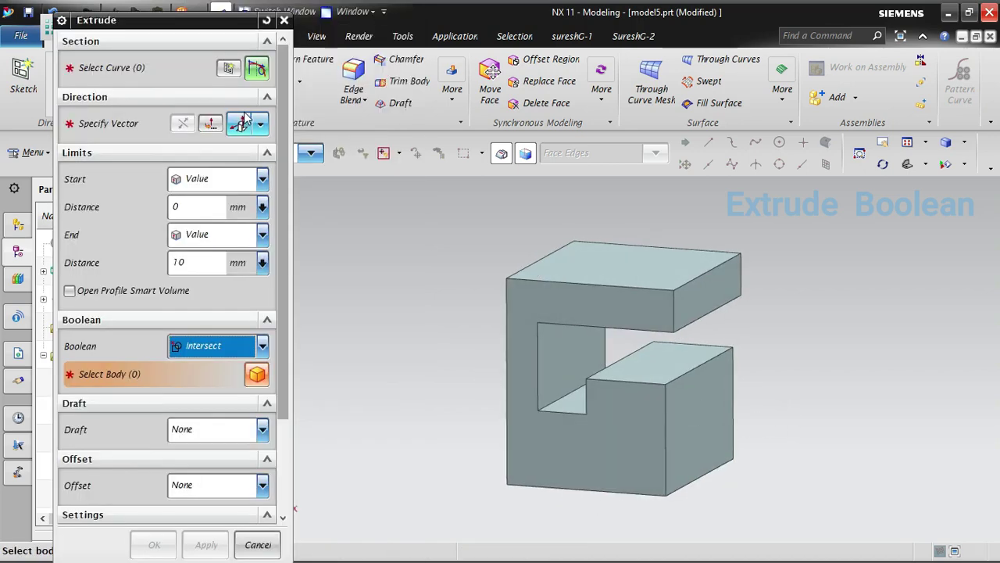
left_click(257, 68)
left_click(658, 362)
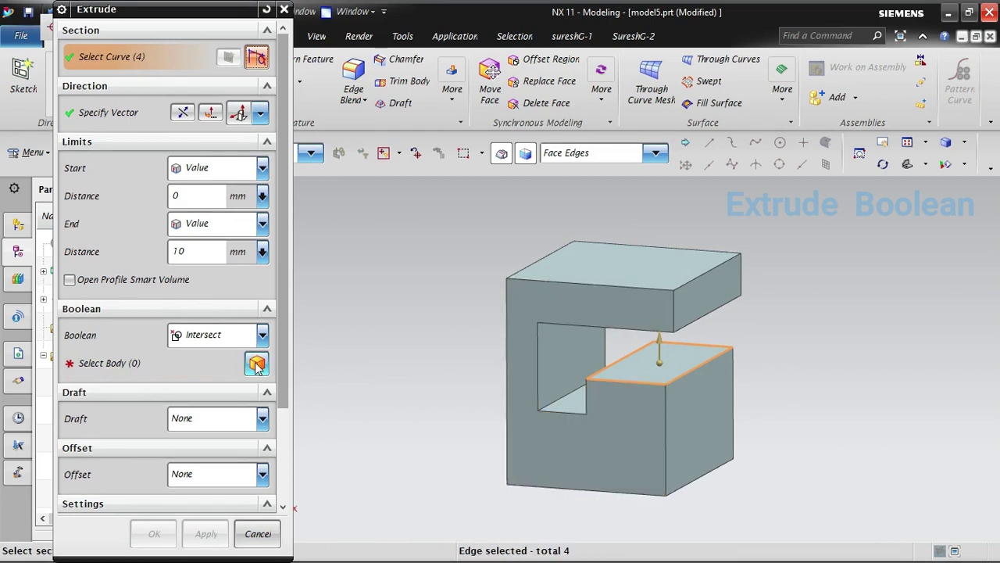
Set the end limit to Through All and select the C-shaped block as the body to intersect with.
left_click(223, 223)
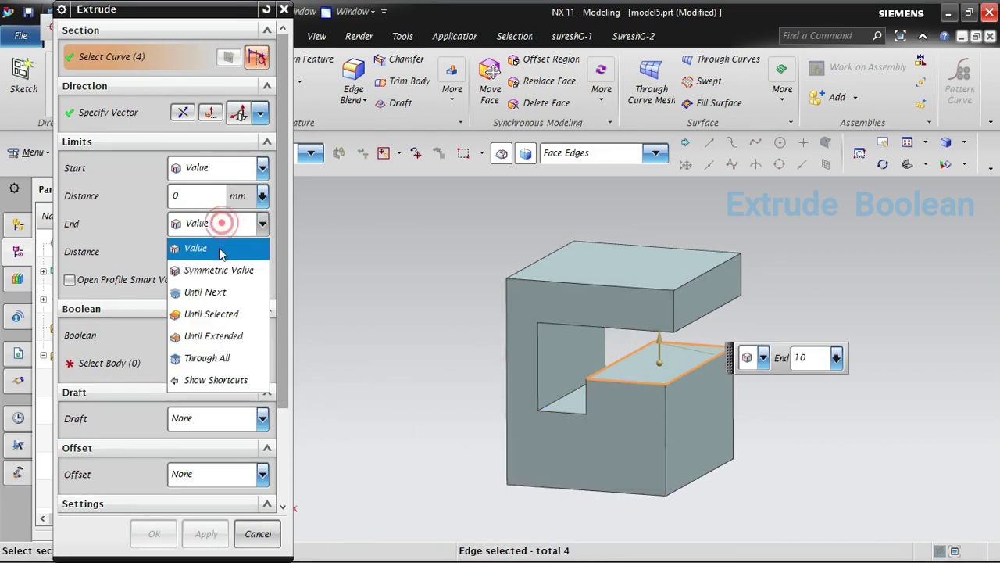
left_click(224, 361)
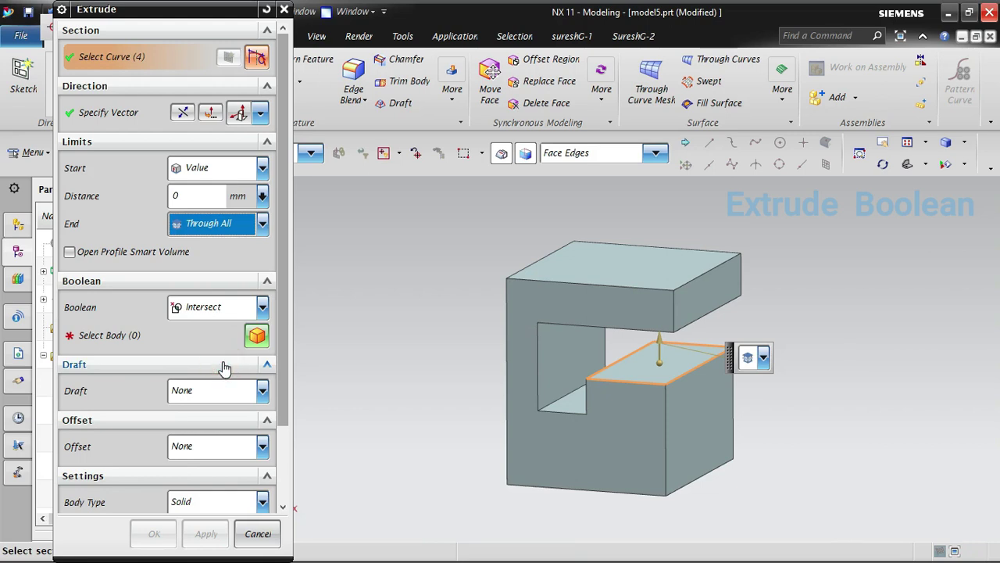
left_click(258, 336)
left_click(652, 460)
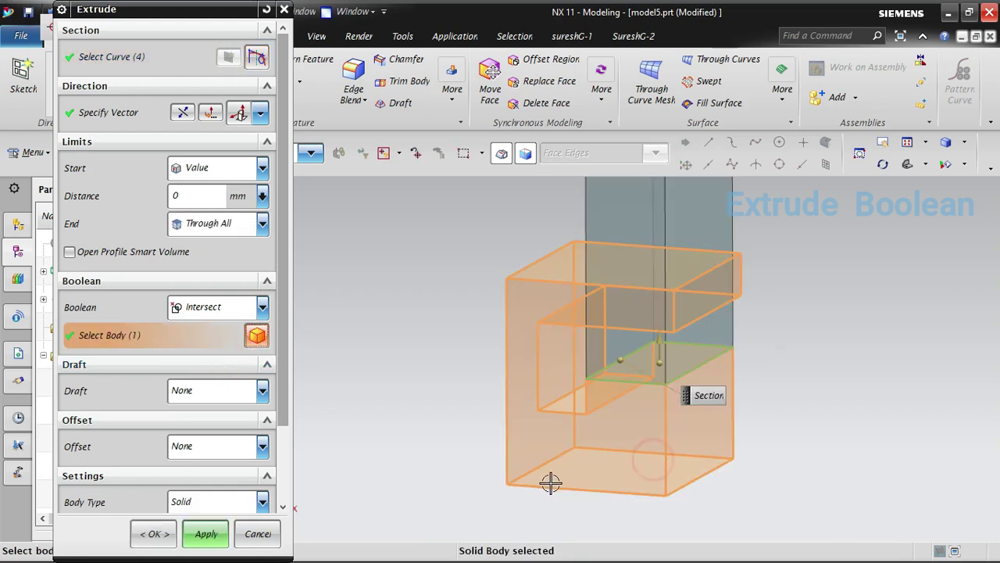
Examine the intersection preview from several sides and show its result.
middle_click_drag(770, 332, 599, 270)
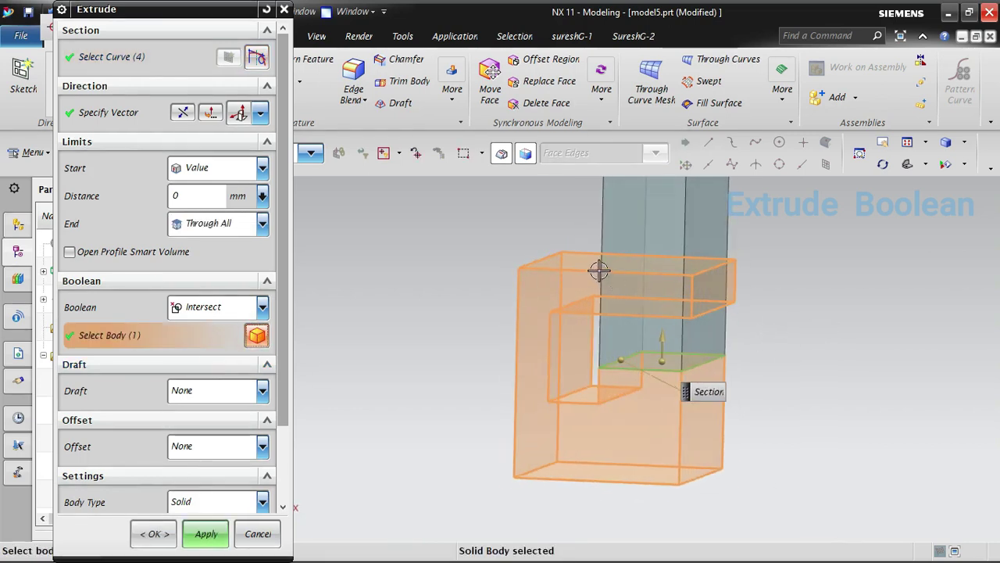
middle_click_drag(703, 251, 779, 329)
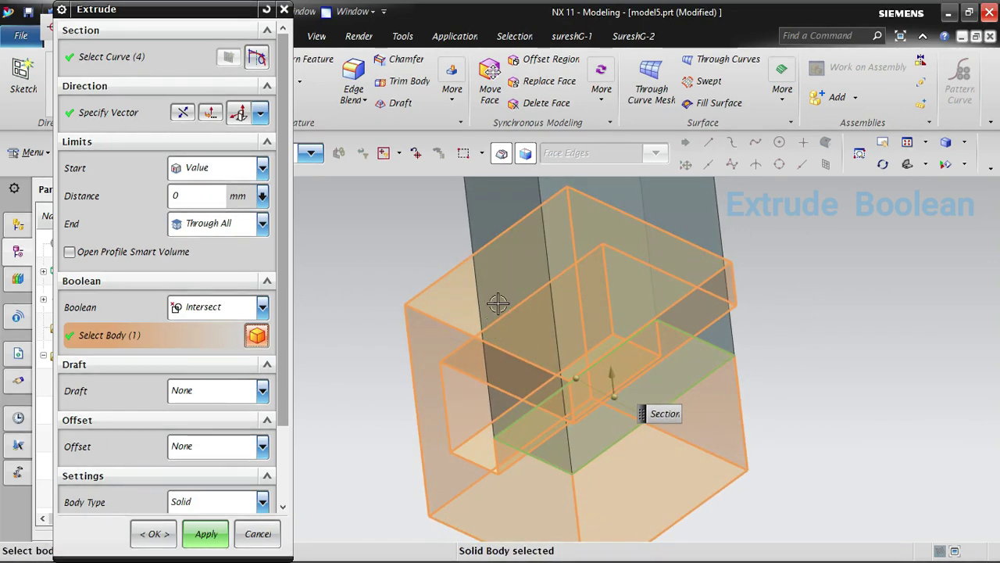
middle_click_drag(815, 375, 618, 482)
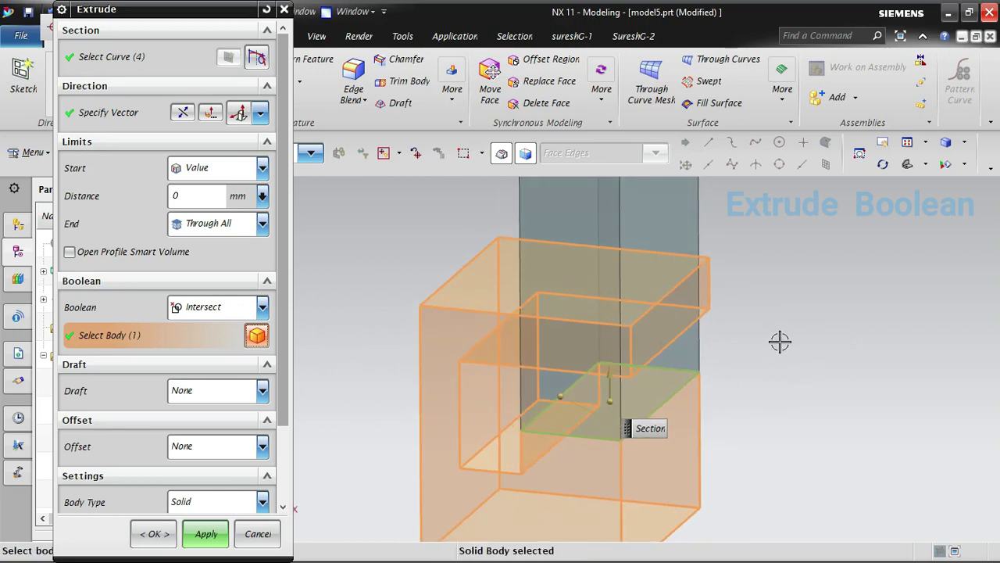
scroll(779, 339, "up", 3)
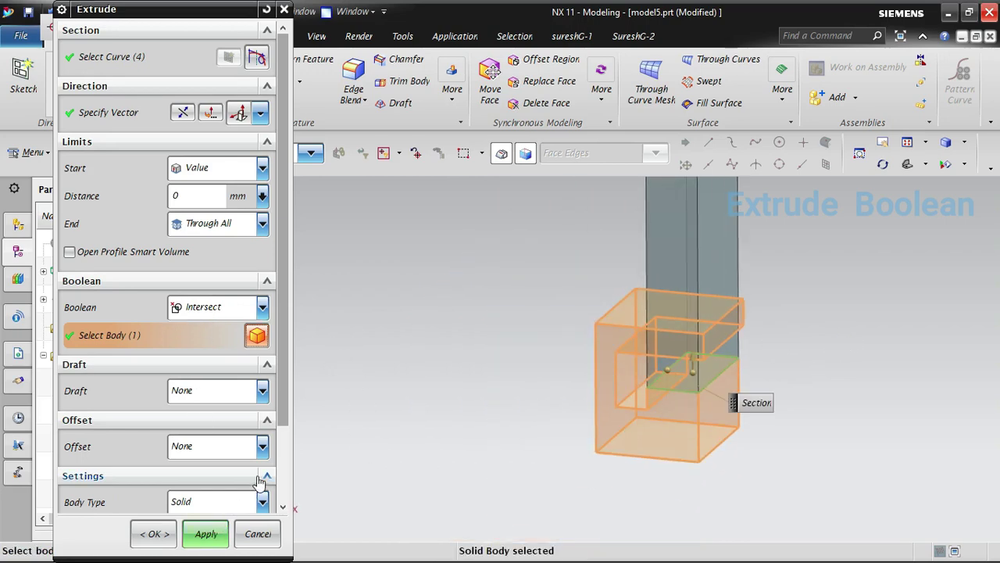
scroll(279, 421, "down", 3)
left_click(256, 492)
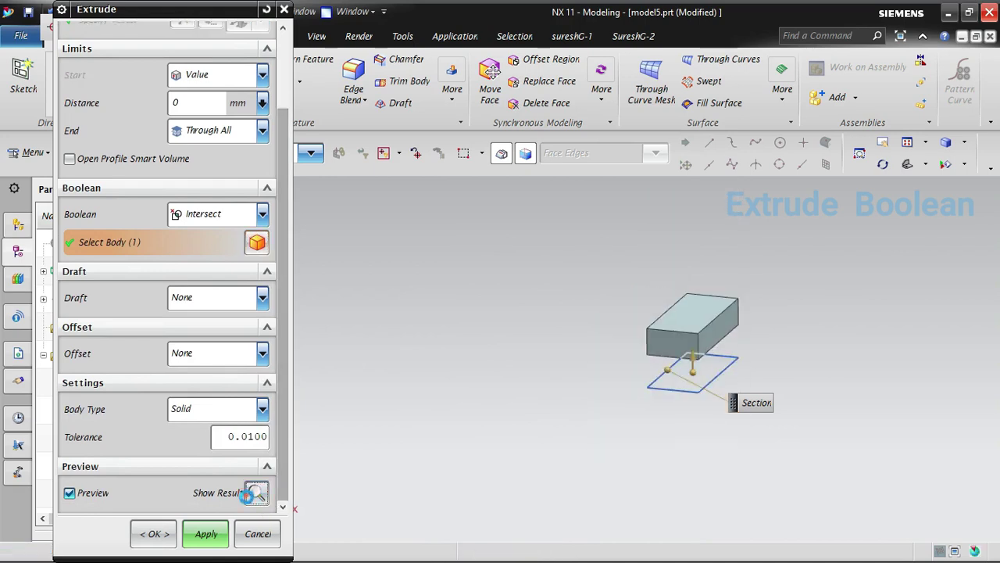
middle_click_drag(815, 426, 757, 400)
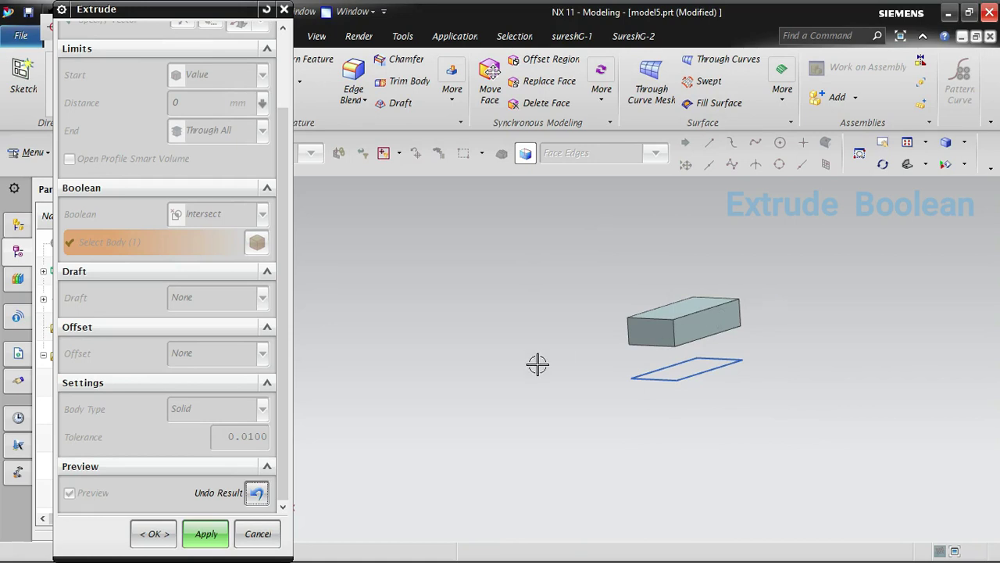
Switch between the preview and the shown result to compare the intersected solid with the original block.
left_click(258, 494)
middle_click_drag(586, 398, 561, 460)
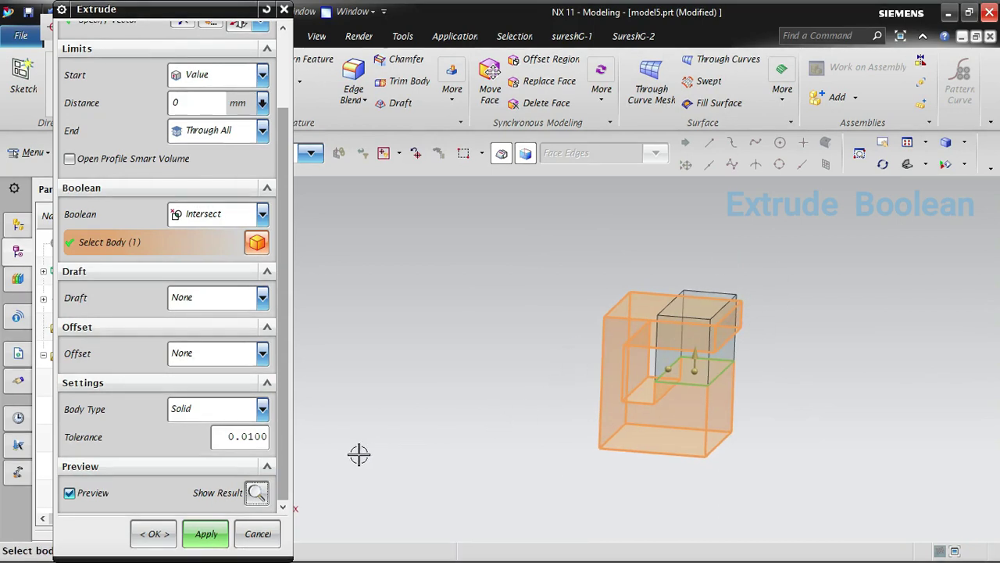
left_click(258, 492)
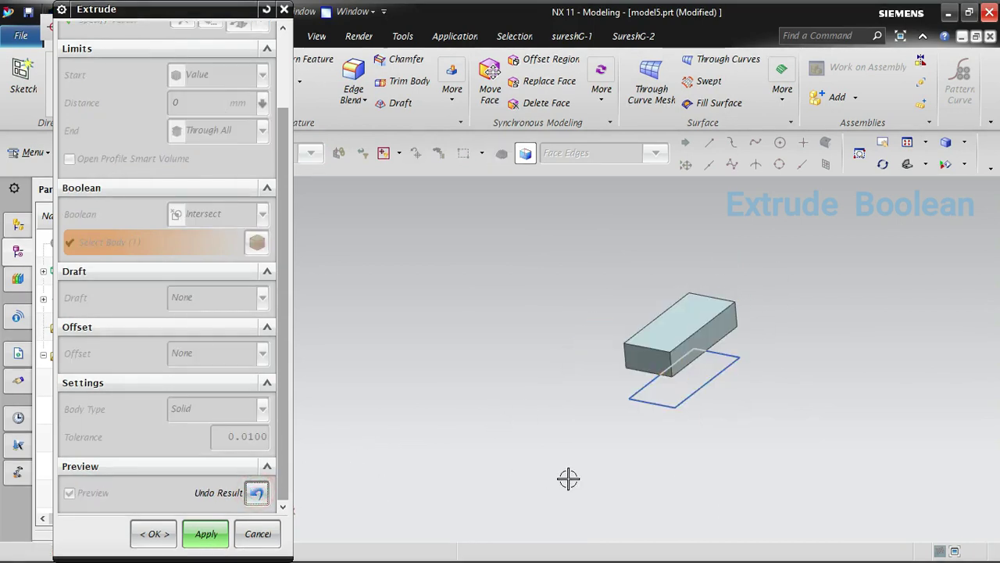
middle_click_drag(568, 478, 540, 480)
left_click(257, 493)
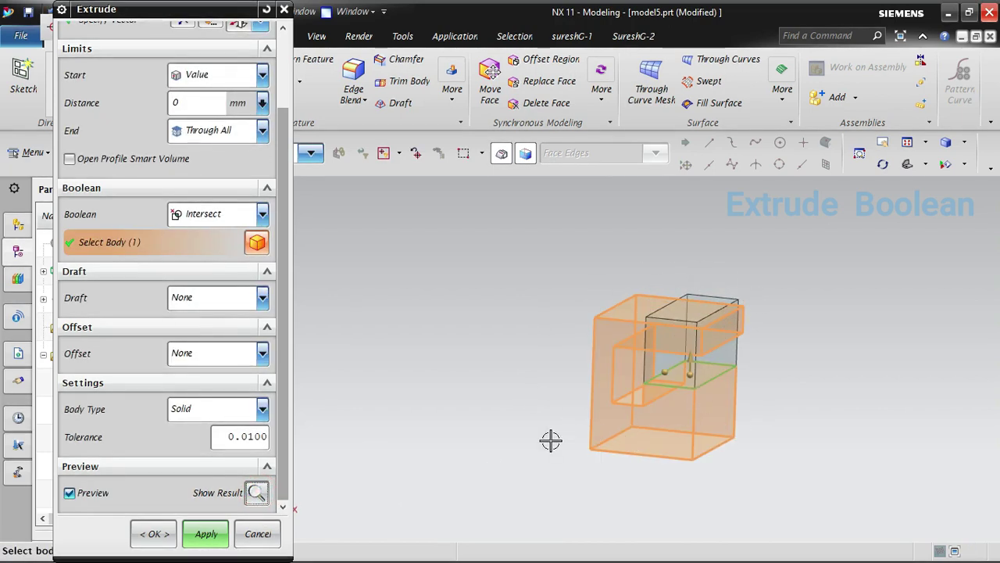
Change the Boolean to Inferred, show the result, inspect it from the side, and return to the preview.
left_click(223, 214)
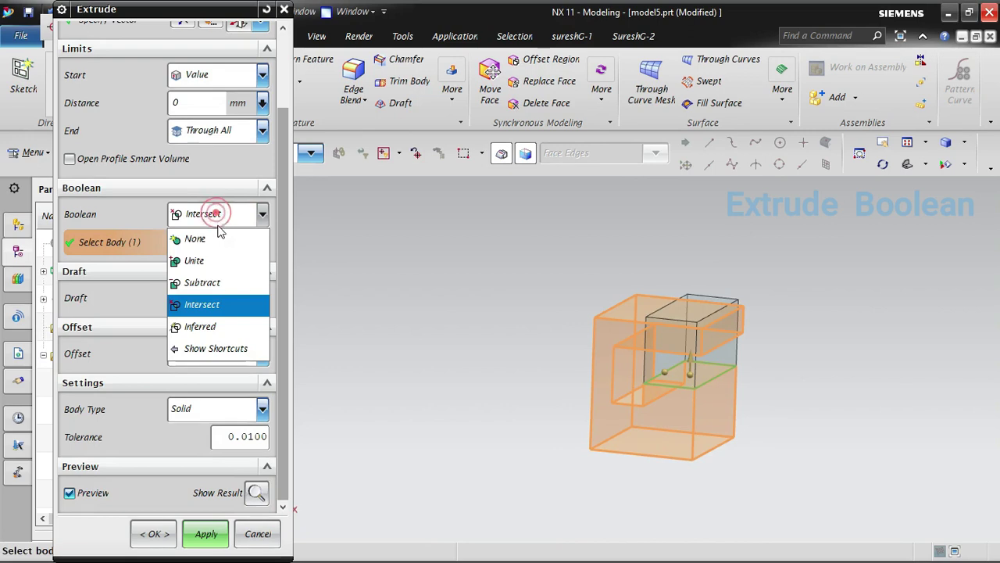
left_click(200, 328)
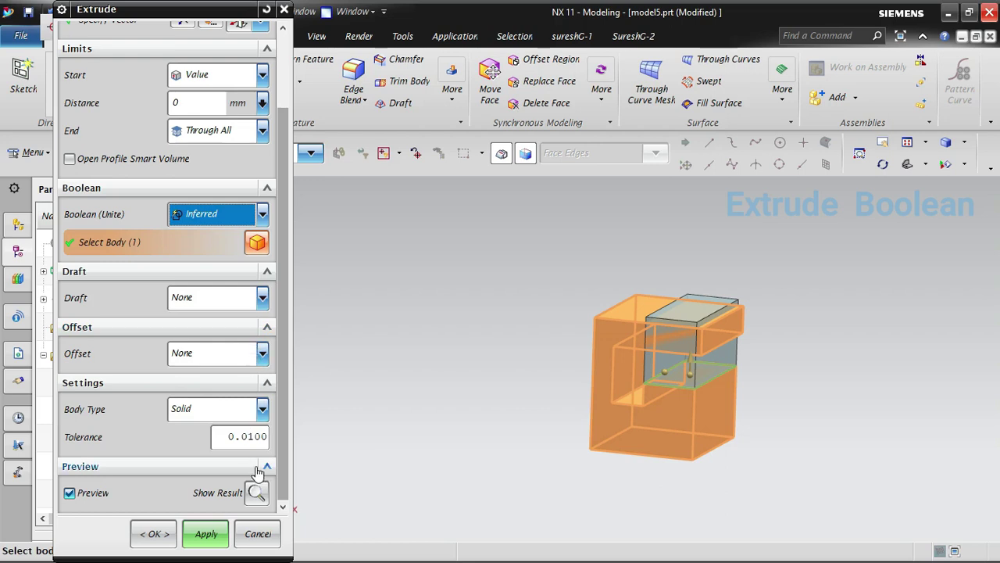
left_click(257, 493)
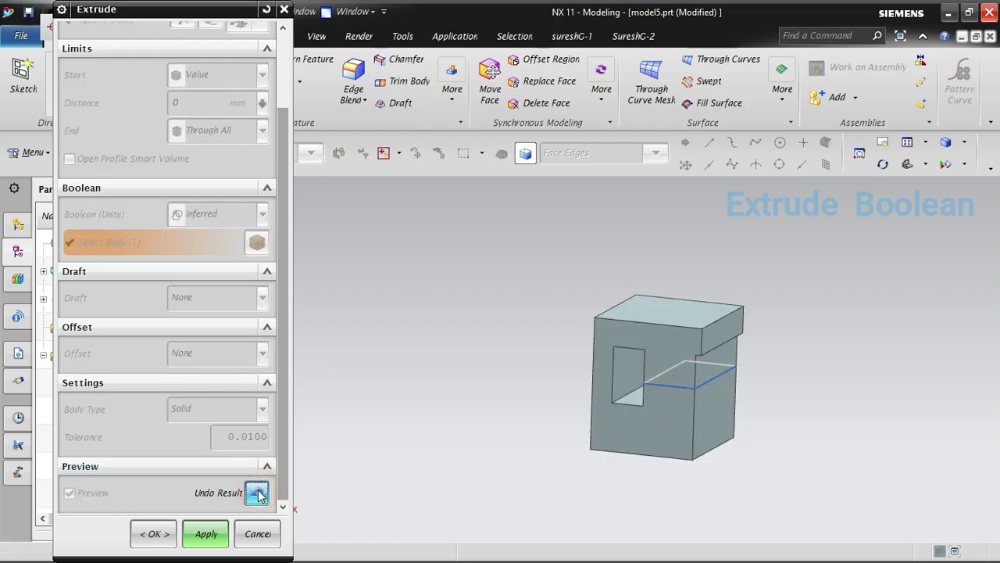
middle_click_drag(685, 480, 638, 461)
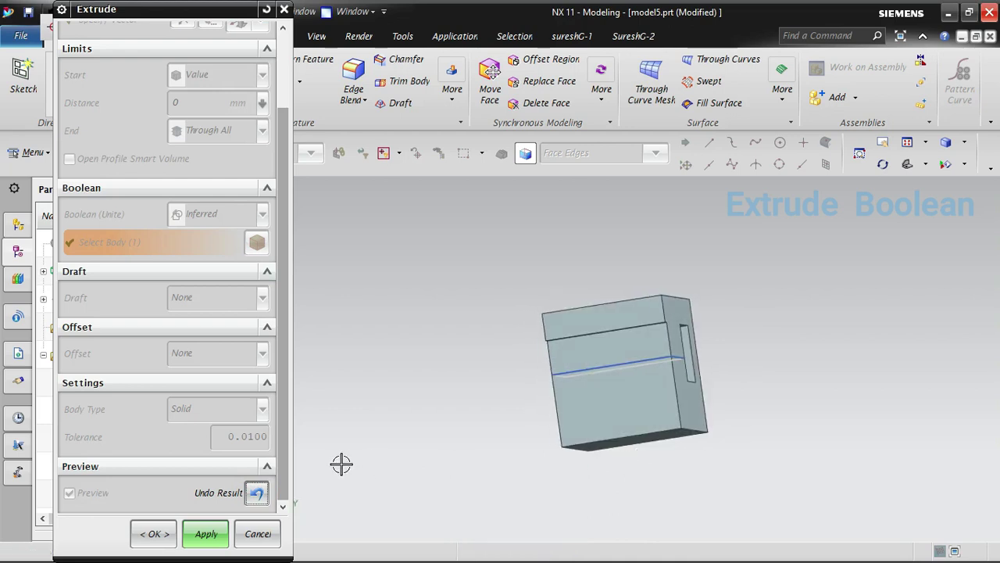
left_click(257, 493)
middle_click_drag(494, 469, 574, 478)
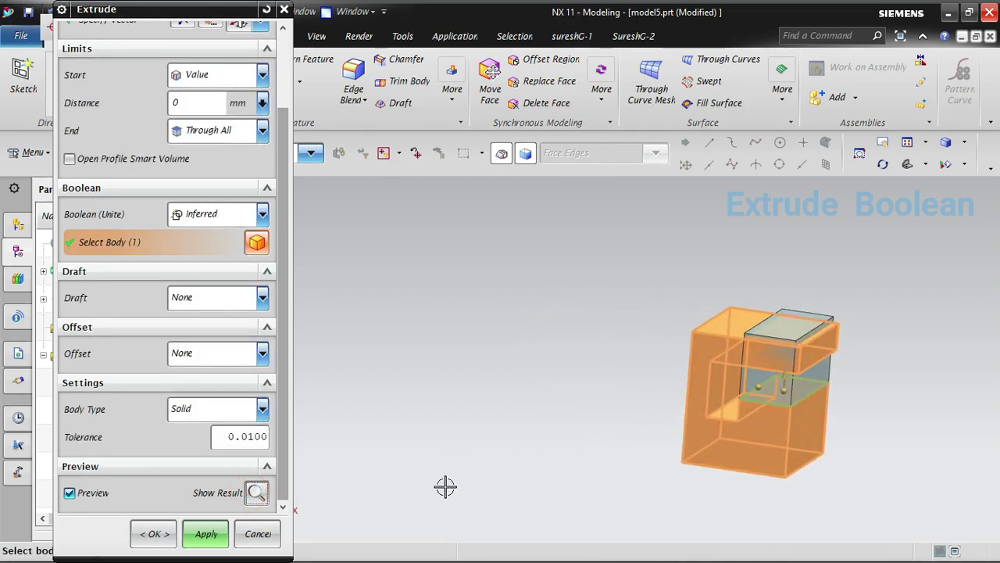
Toggle the result of the Inferred Boolean on and off to compare it with the preview up close.
left_click(258, 493)
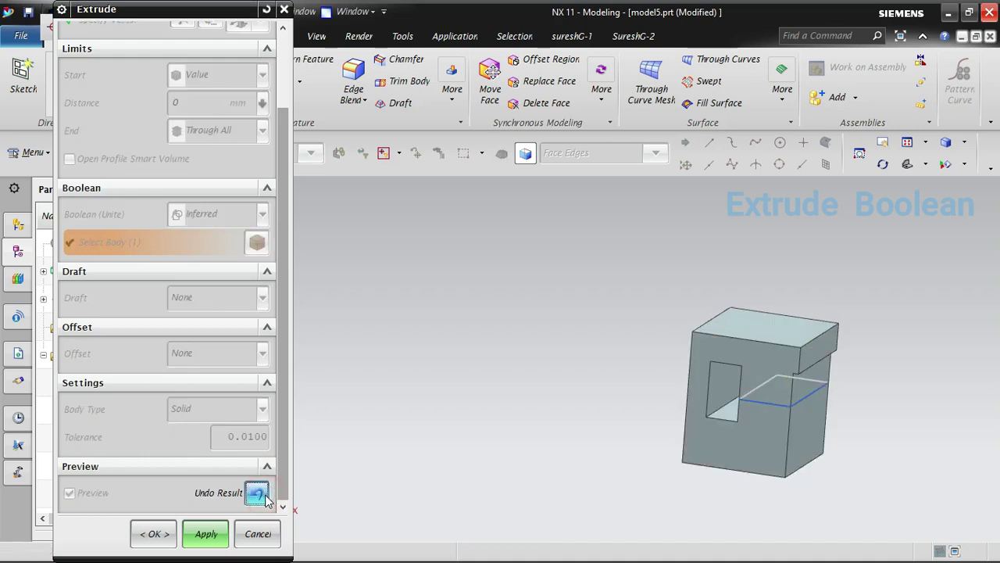
left_click(257, 493)
left_click(258, 494)
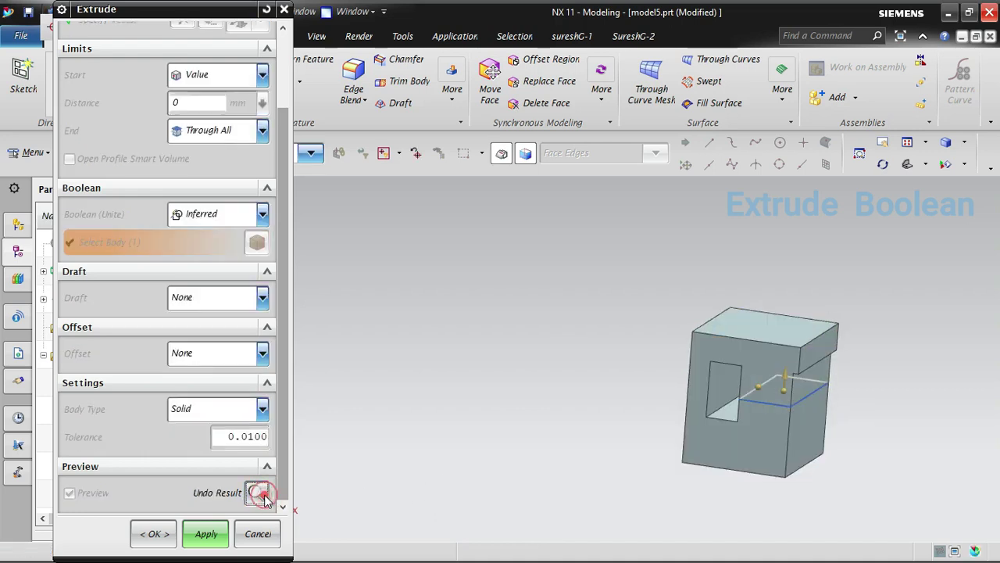
left_click(262, 497)
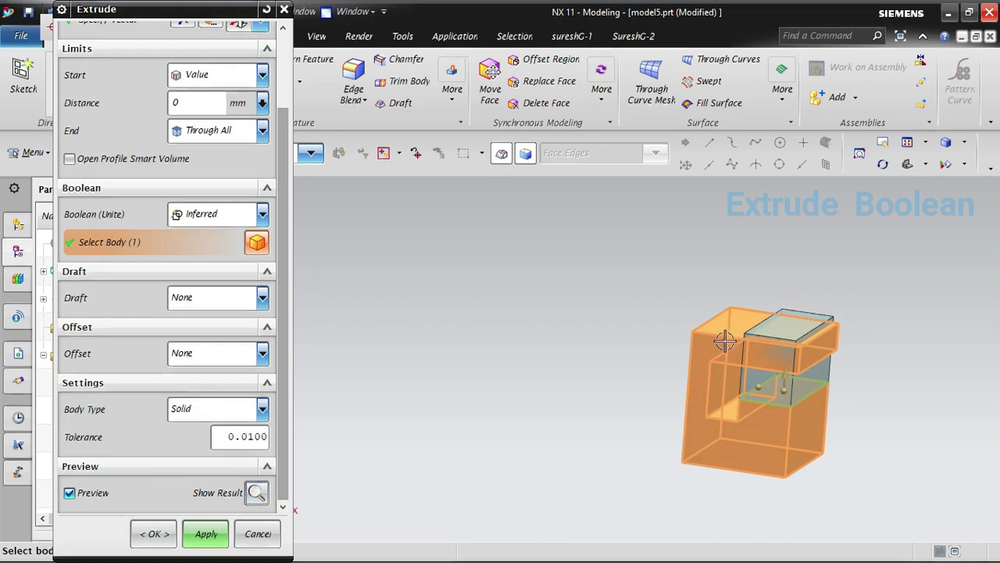
scroll(844, 323, "up", 3)
middle_click_drag(862, 339, 786, 359)
left_click(256, 493)
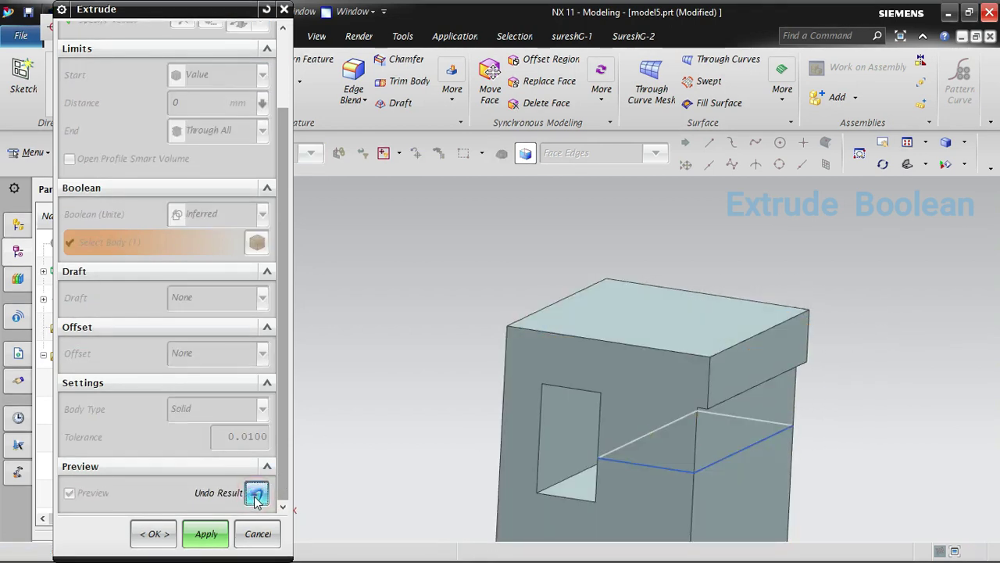
left_click(257, 494)
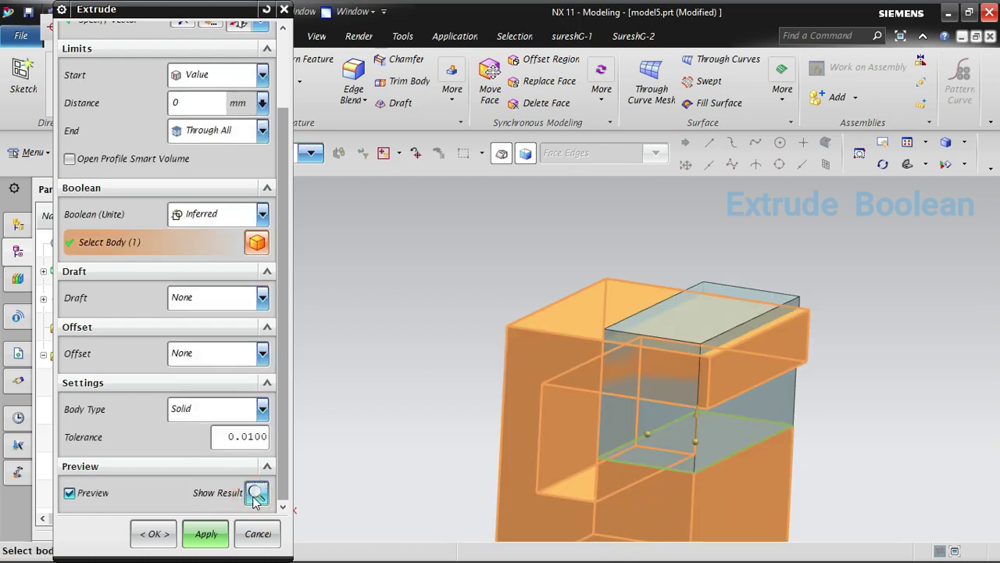
Examine where the previewed extrusion meets and passes through the block's upper arm.
scroll(715, 249, "down", 2)
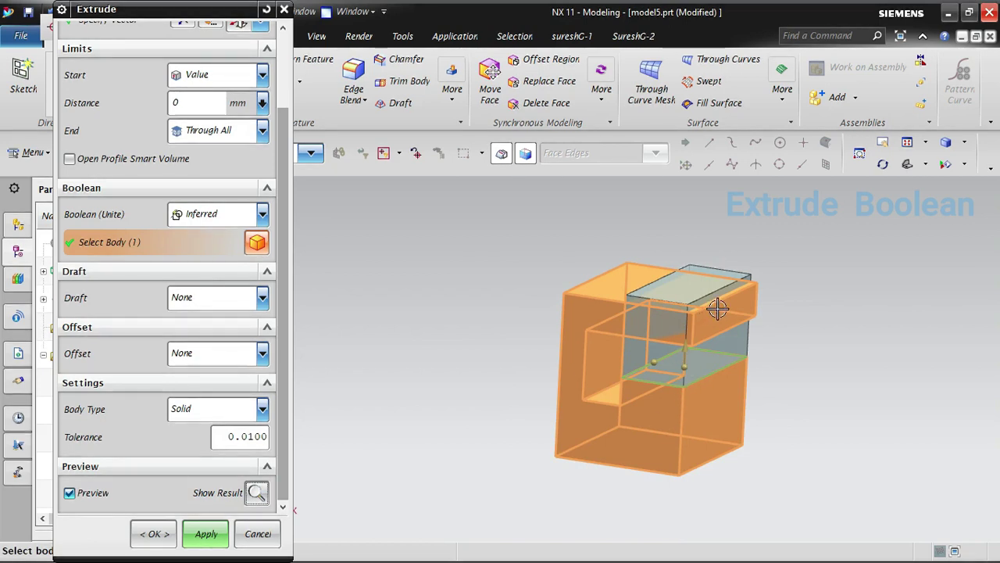
middle_click_drag(699, 360, 694, 406)
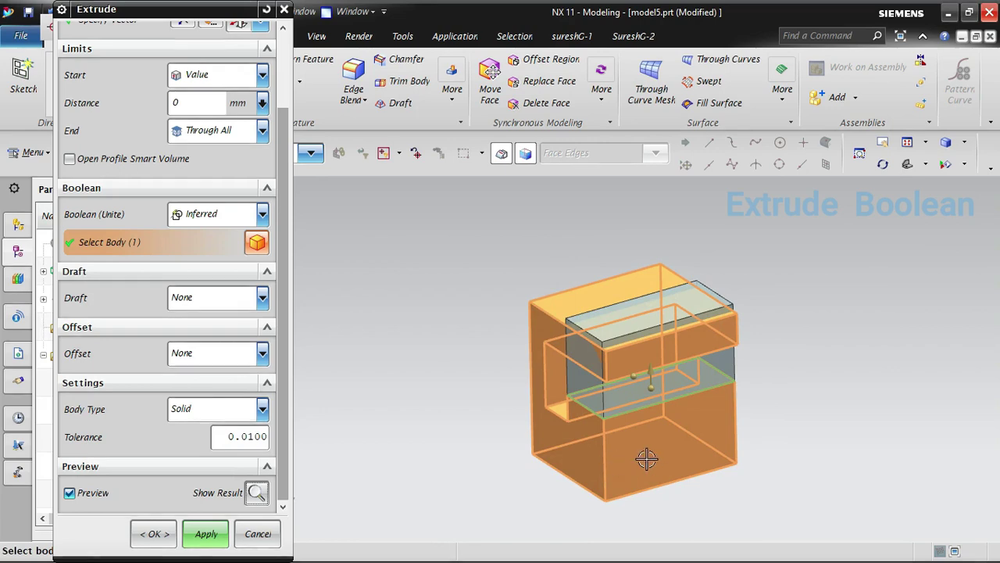
middle_click_drag(637, 456, 683, 341)
middle_click_drag(768, 418, 668, 313)
scroll(668, 313, "up", 5)
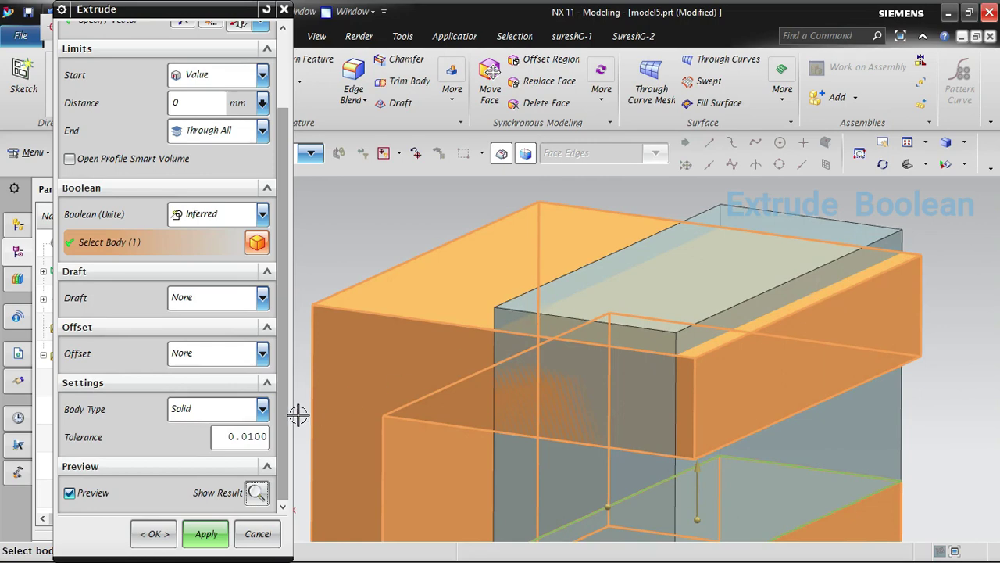
left_click(194, 536)
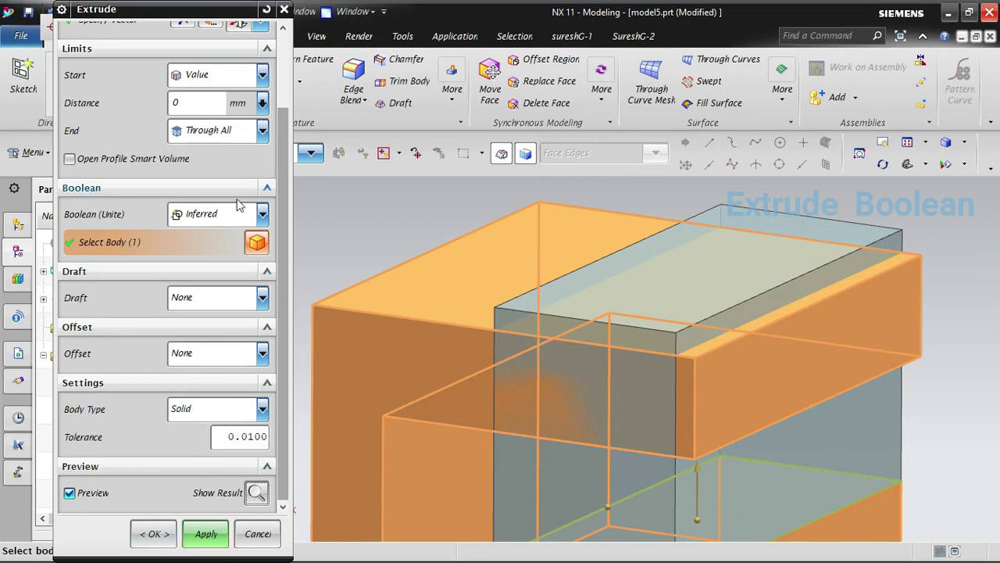
Inspect the result of the inferred extrusion once more and apply it to the C-shaped block.
left_click(258, 492)
middle_click_drag(683, 263, 768, 329)
middle_click_drag(768, 328, 757, 333)
left_click(257, 493)
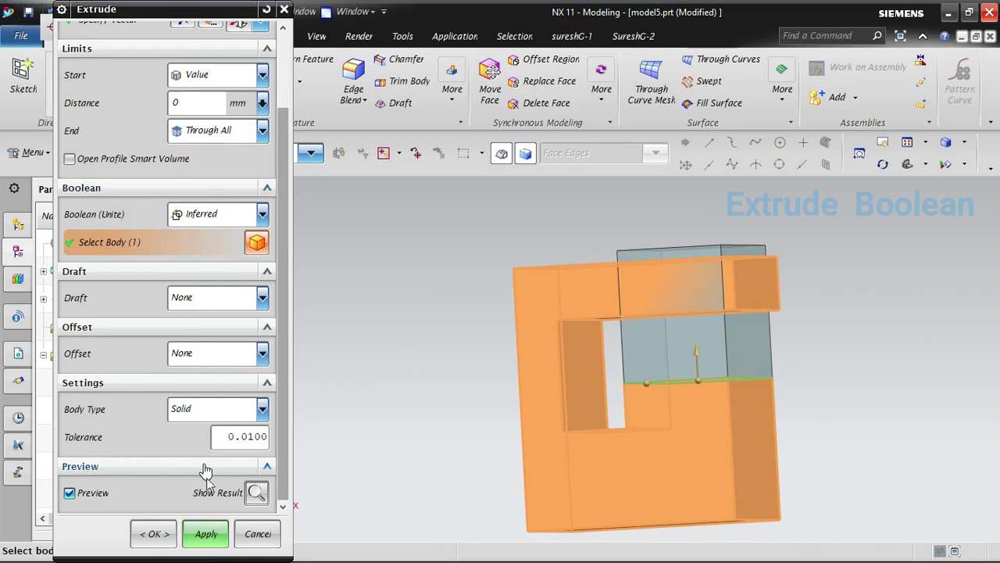
left_click(207, 534)
key("Home")
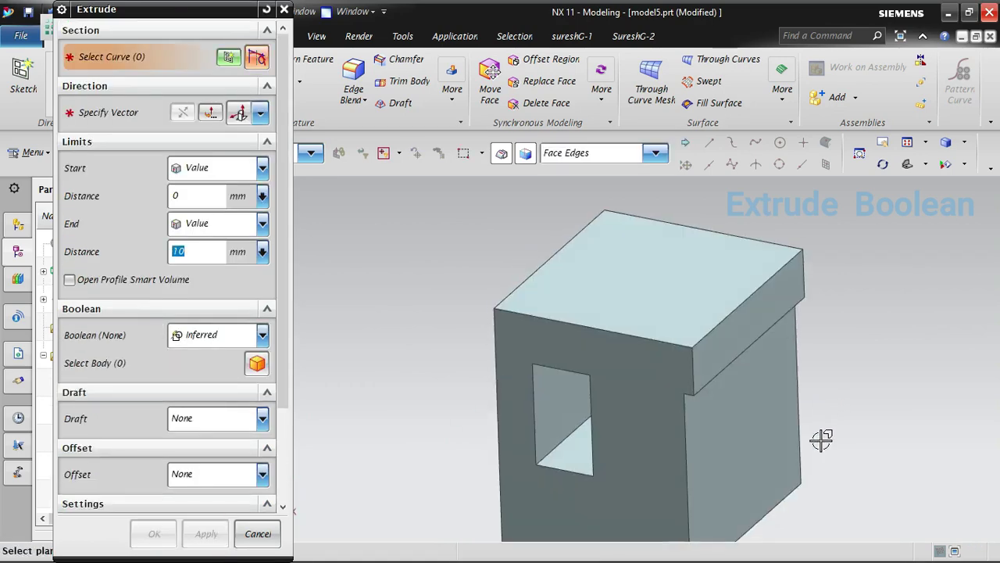
Change the Boolean of Extrude (7) from the model history to None, accept it, and delete that feature.
left_click(247, 535)
middle_click_drag(440, 426, 436, 397)
scroll(132, 486, "down", 1)
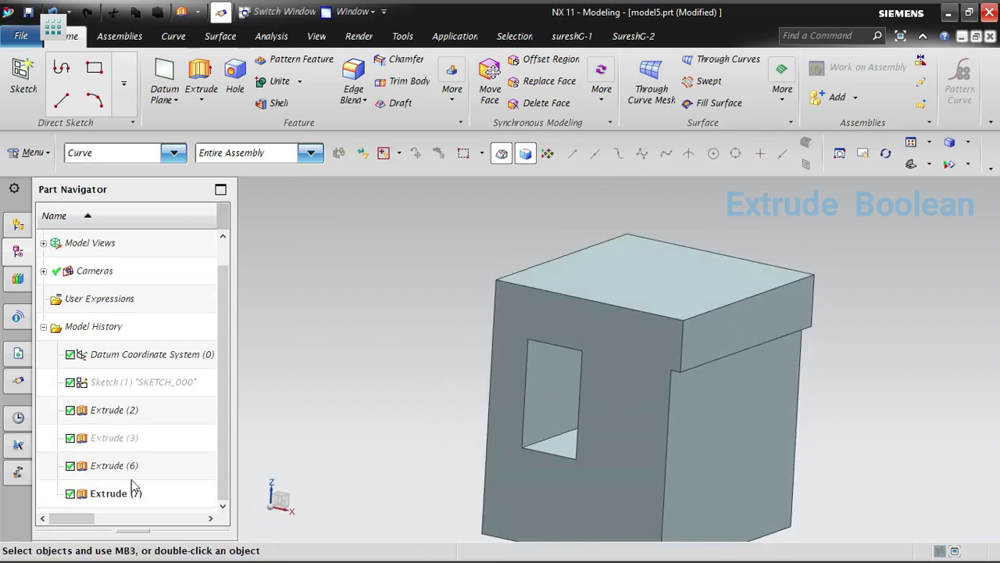
double_click(116, 494)
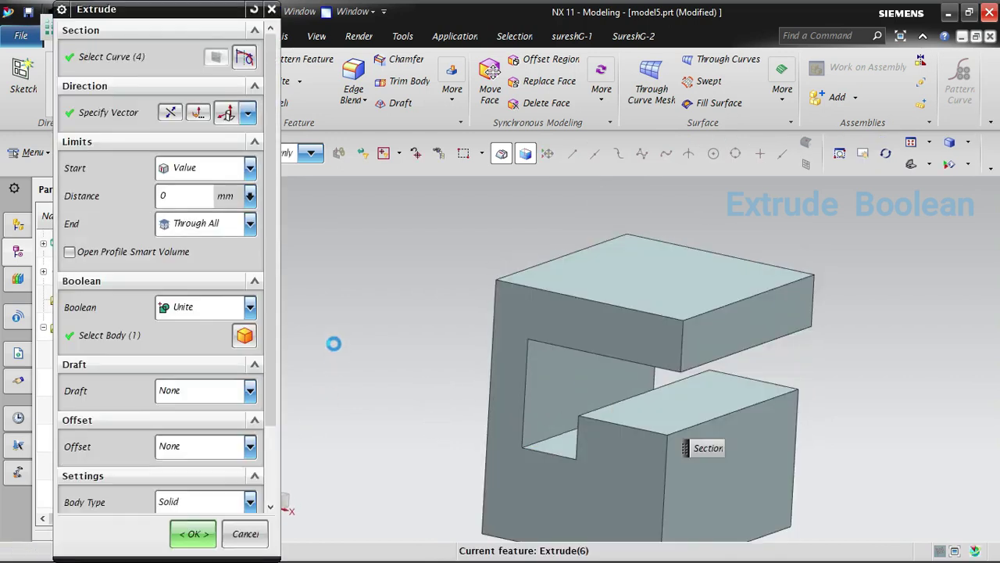
left_click(215, 310)
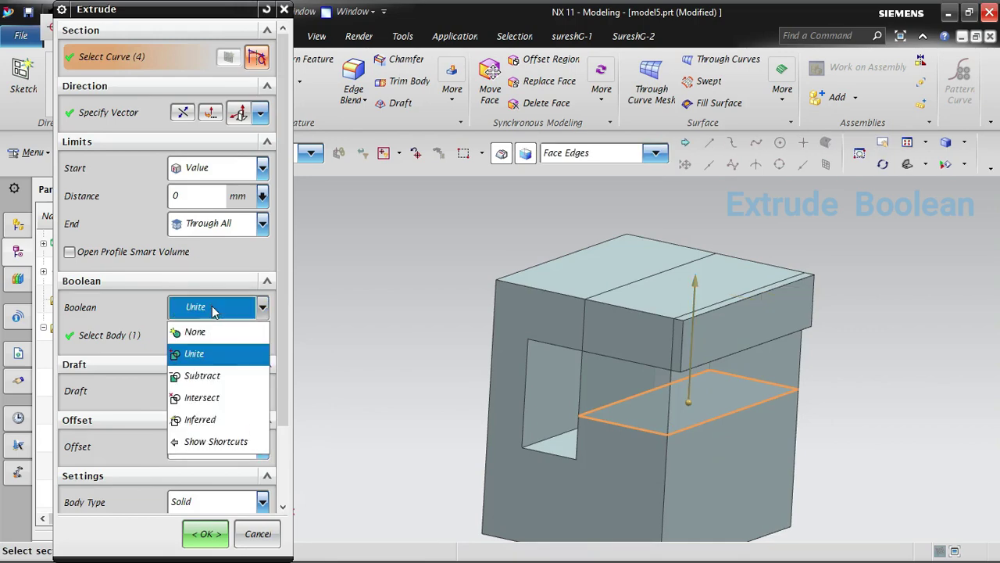
left_click(214, 309)
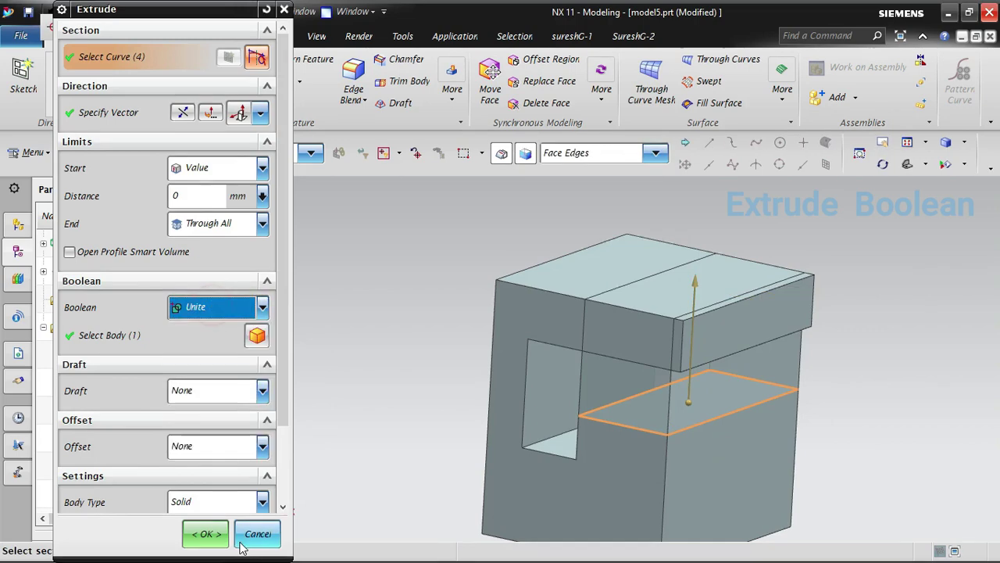
left_click(227, 310)
left_click(220, 326)
left_click(208, 535)
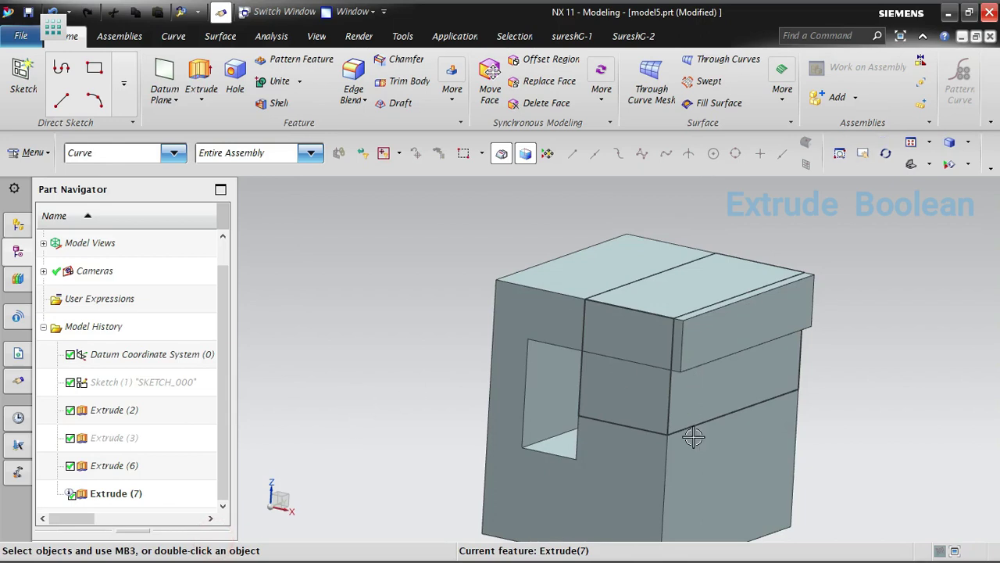
left_click(130, 492)
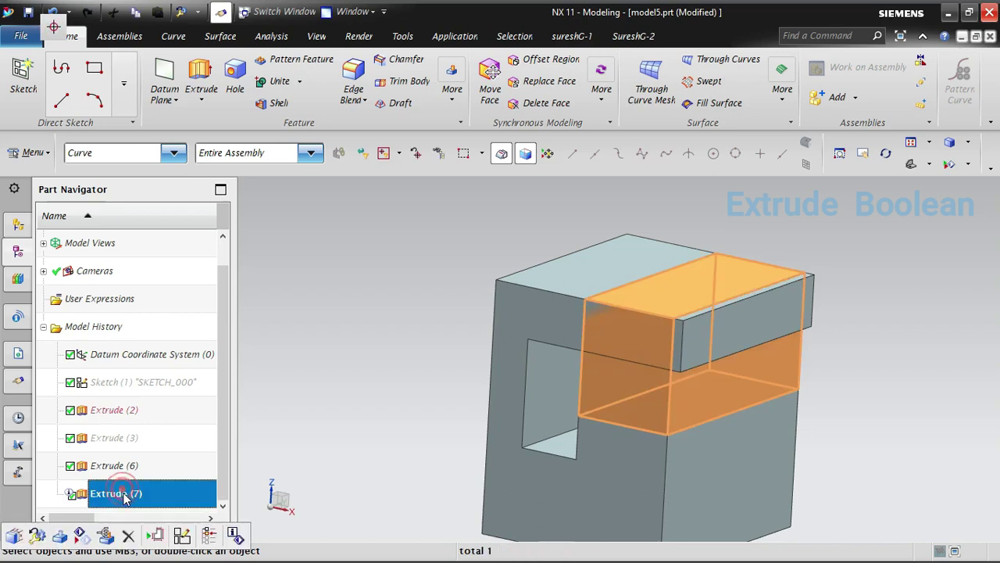
key("Delete")
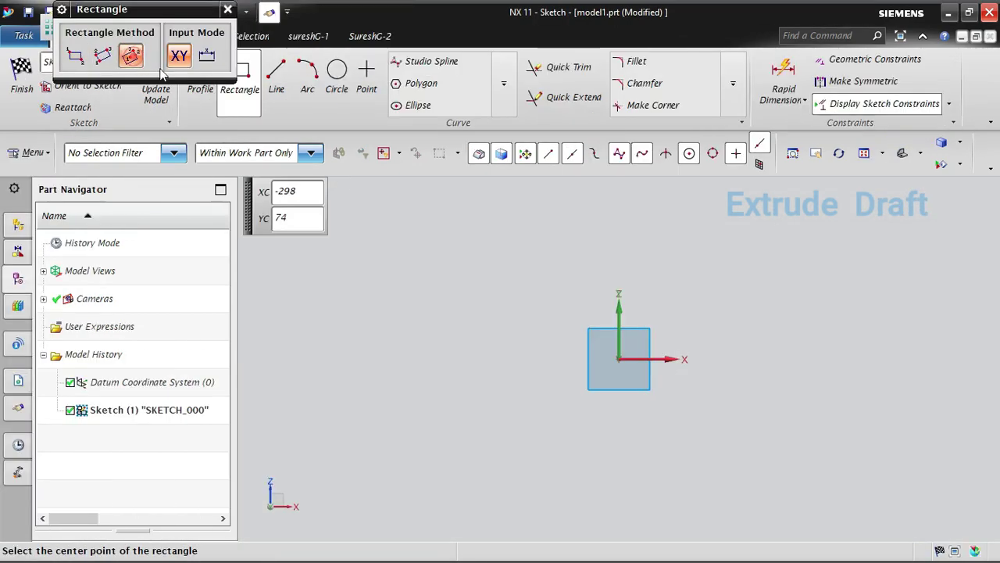
Draw a 100 by 100 mm rectangle centred on the sketch origin in model1 and finish the sketch.
left_click(618, 358)
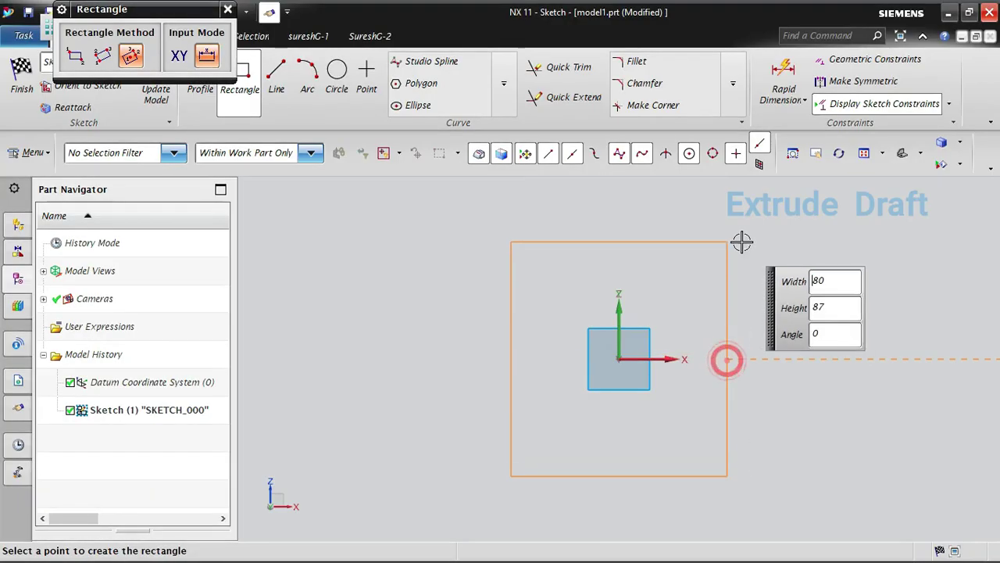
key("Escape")
key("ctrl+q")
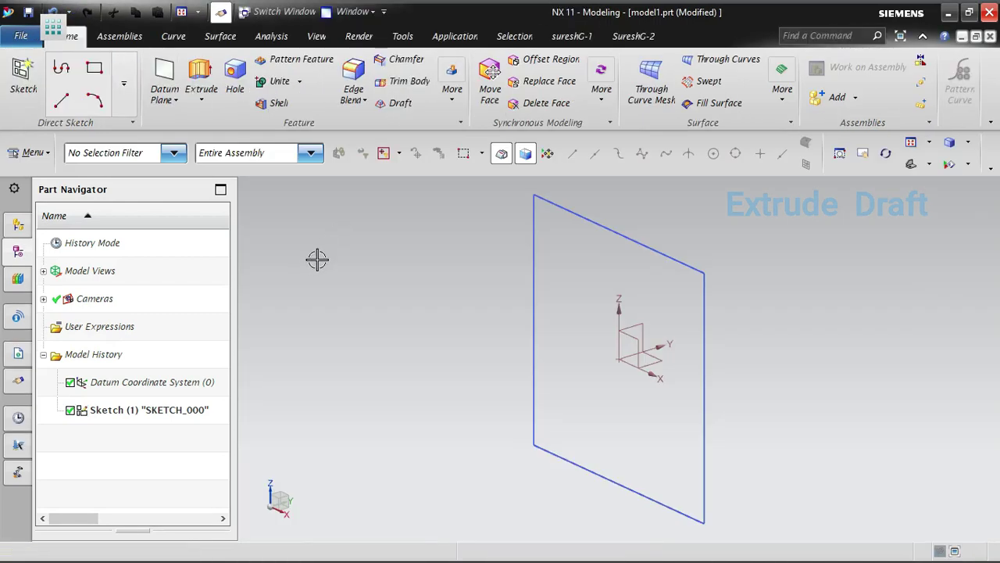
Start an extrusion with the Boolean set to None and review the available draft options.
left_click(201, 98)
left_click(223, 135)
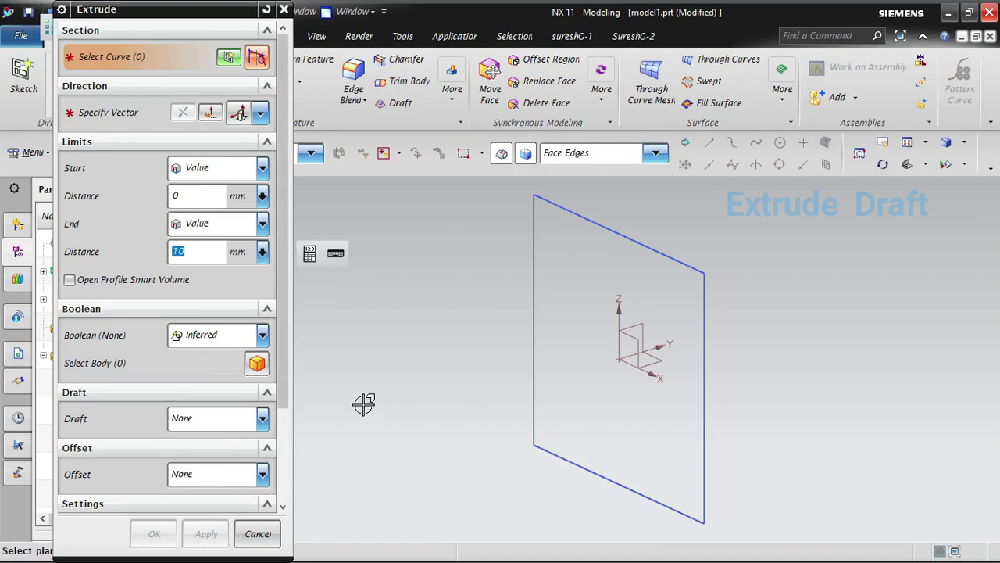
left_click(238, 335)
left_click(199, 356)
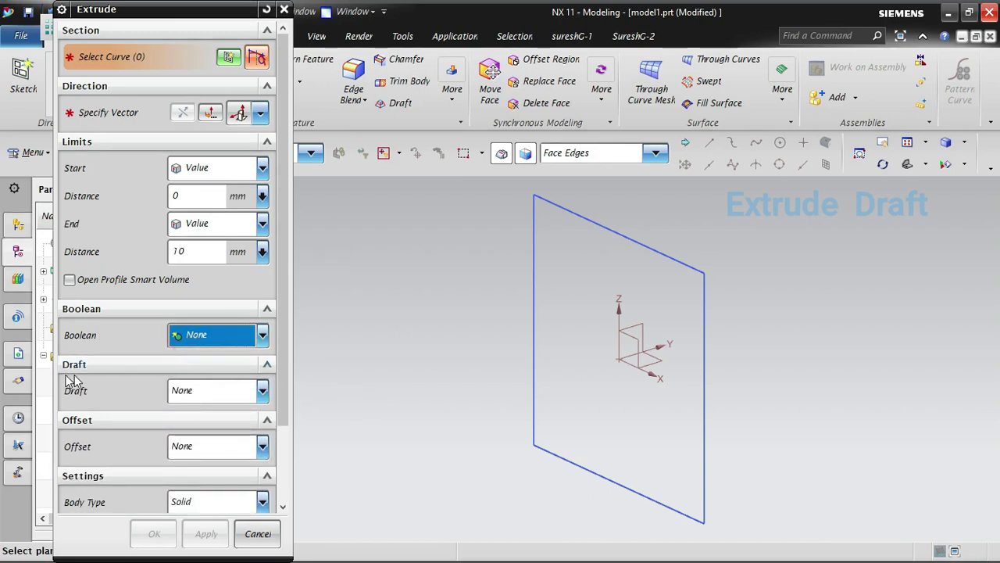
left_click(222, 390)
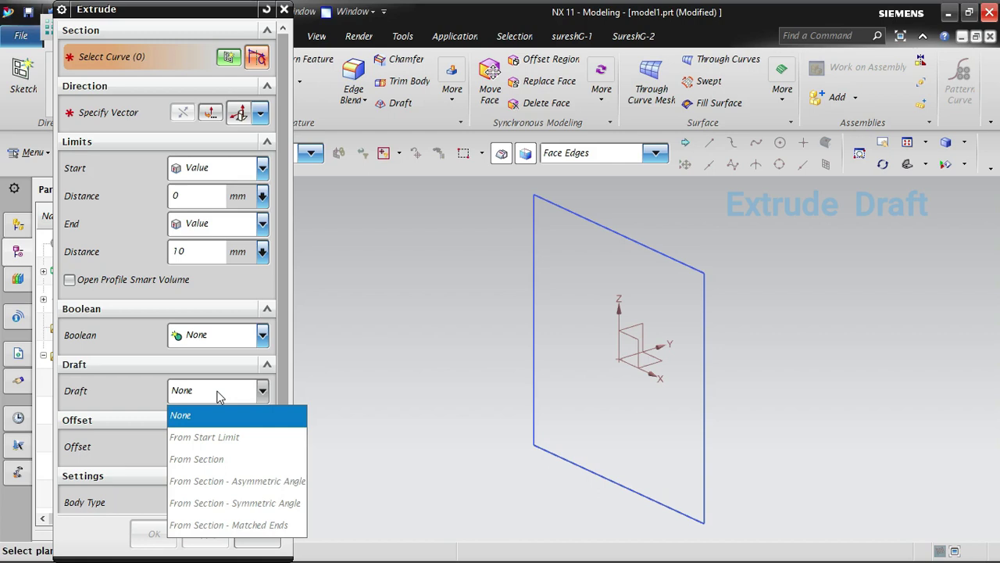
left_click(218, 397)
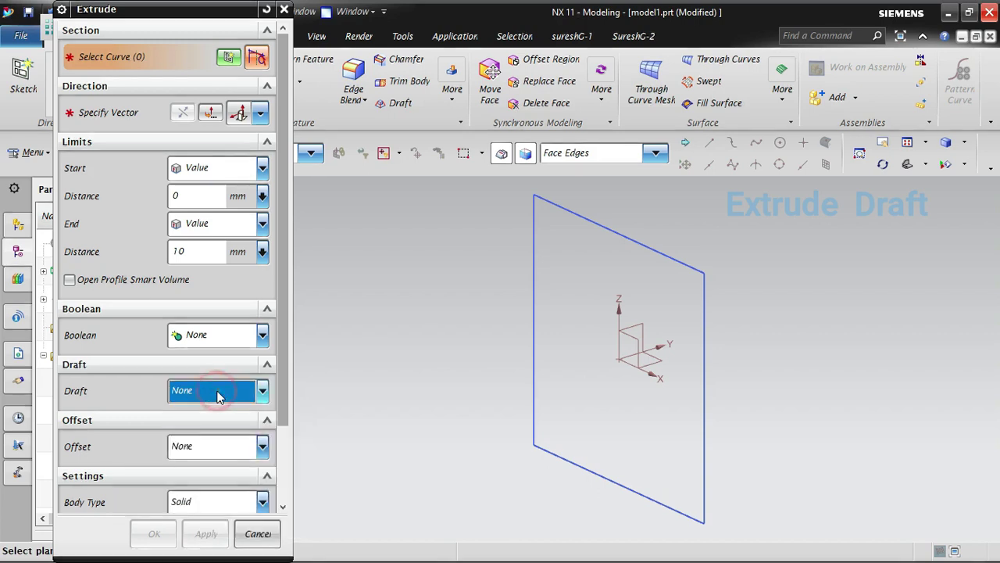
Use the Connected Curves rule to select the whole square as the extrusion section and reverse the extrude direction.
left_click(258, 59)
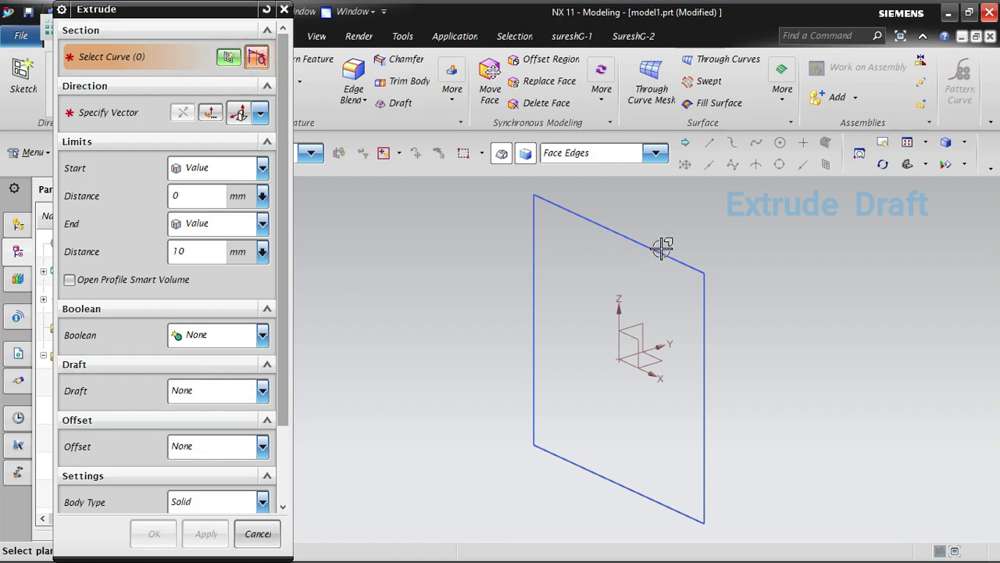
left_click(655, 152)
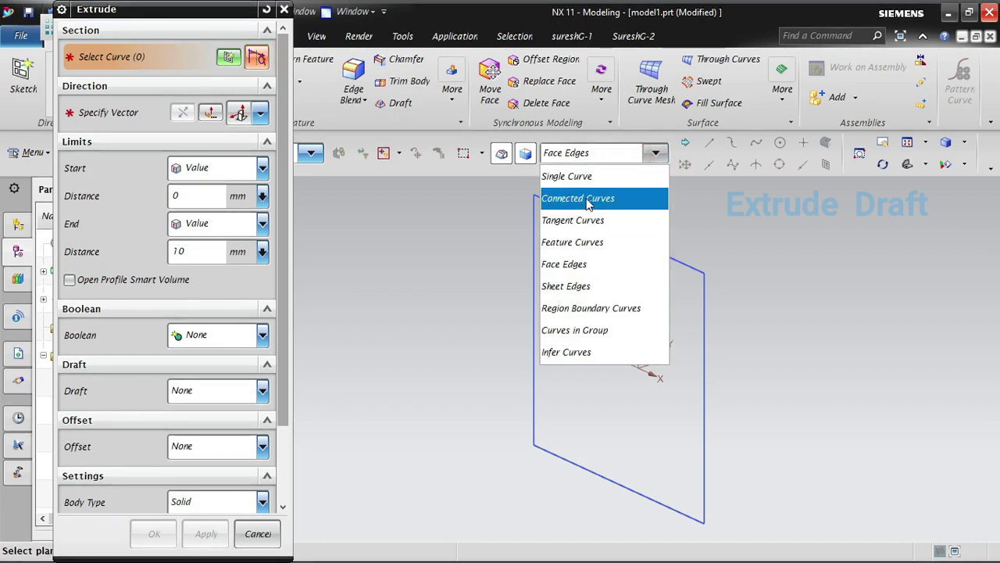
left_click(621, 196)
left_click(633, 237)
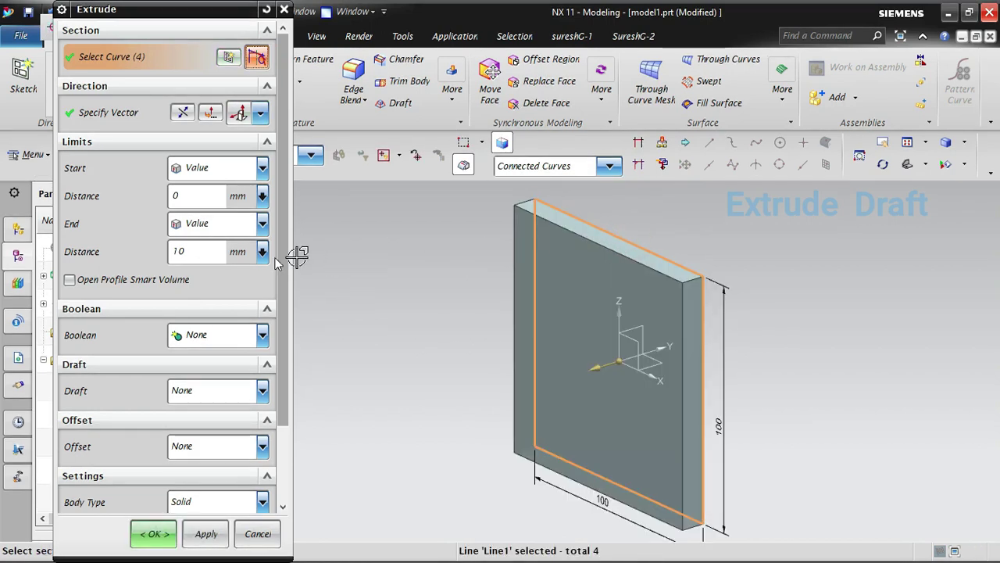
left_click(190, 114)
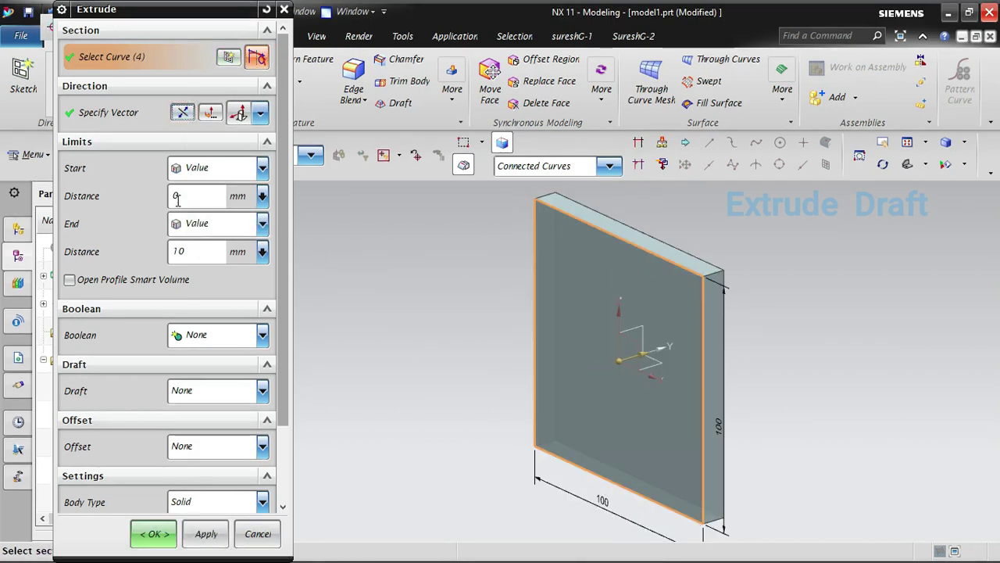
Set the extrusion limit to Symmetric Value with a distance of 10 mm and keep the draft at None.
left_click(237, 167)
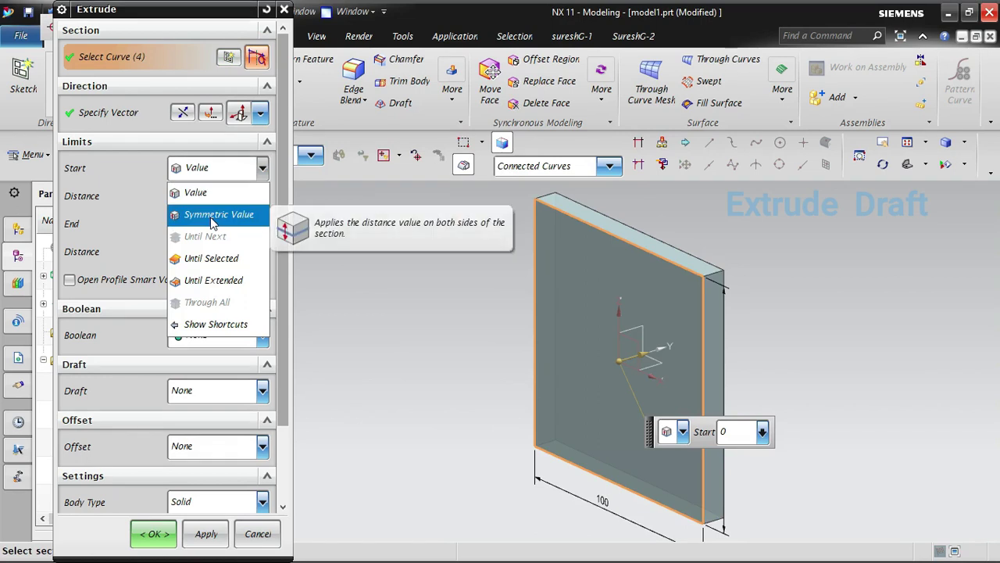
left_click(209, 215)
left_click(197, 197)
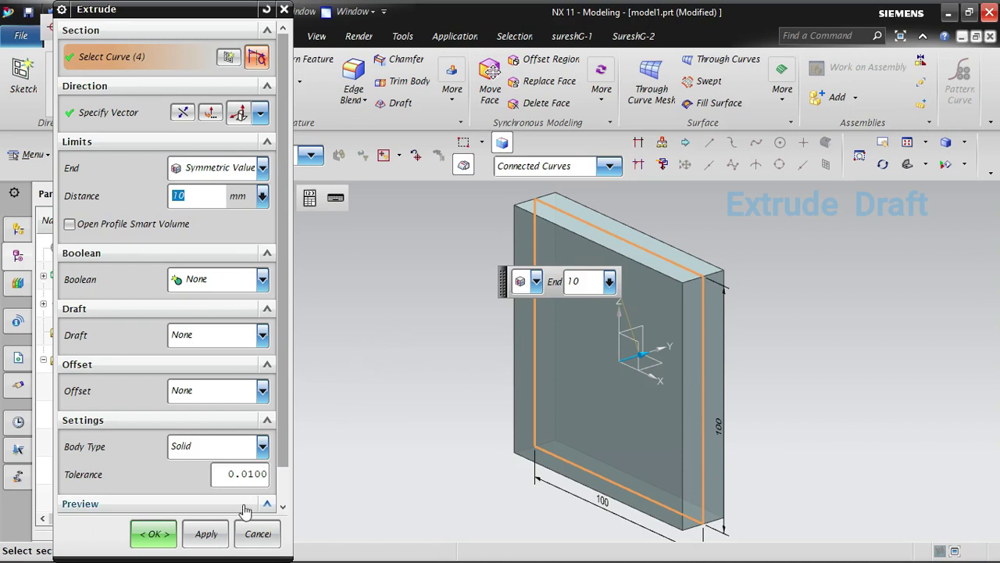
left_click(199, 339)
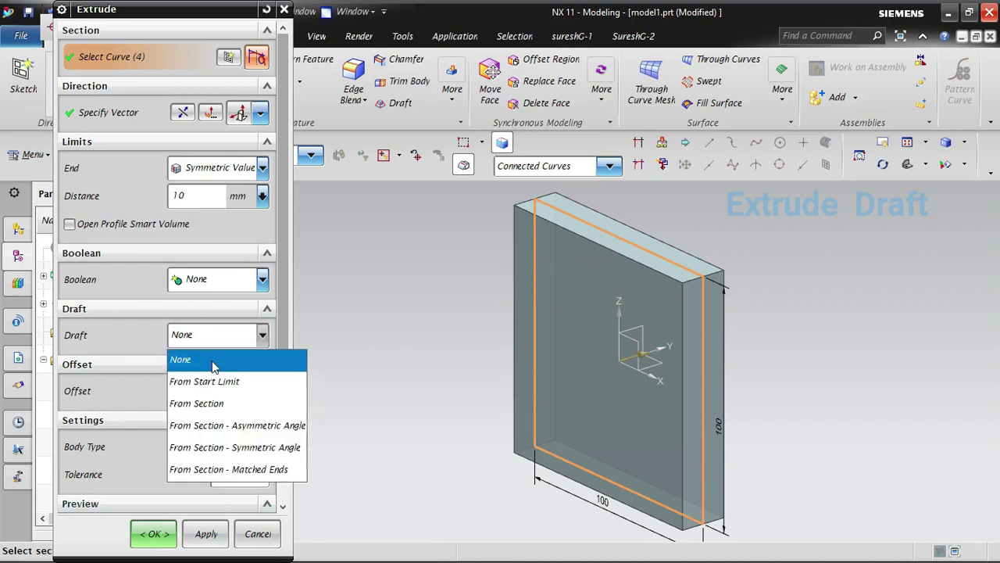
left_click(210, 360)
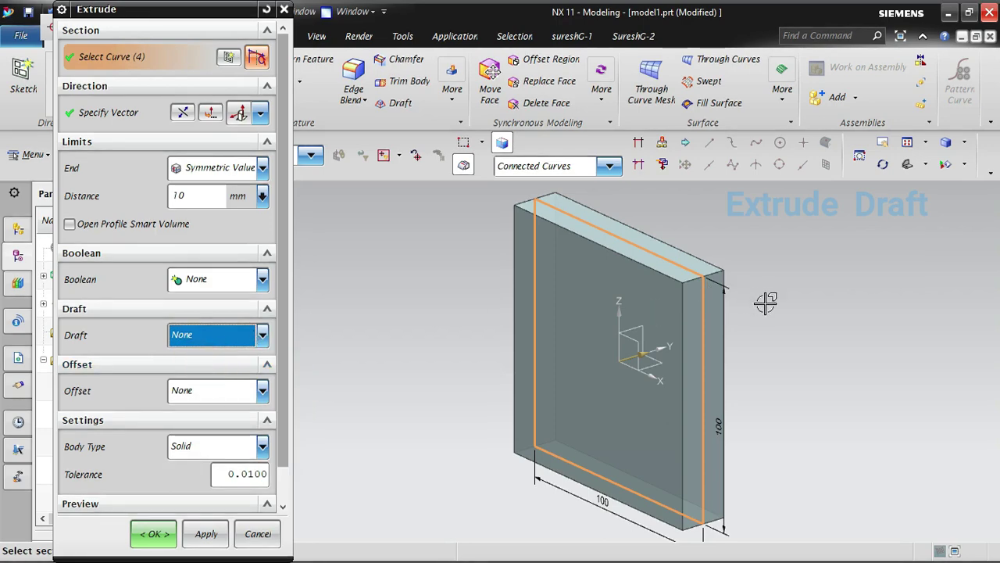
mouse_move(766, 304)
middle_mouse_down()
mouse_move(717, 322)
mouse_move(762, 310)
mouse_move(763, 318)
middle_mouse_up()
Set the draft to From Start Limit with an angle of 5 degrees and inspect the taper from the side.
left_click(262, 335)
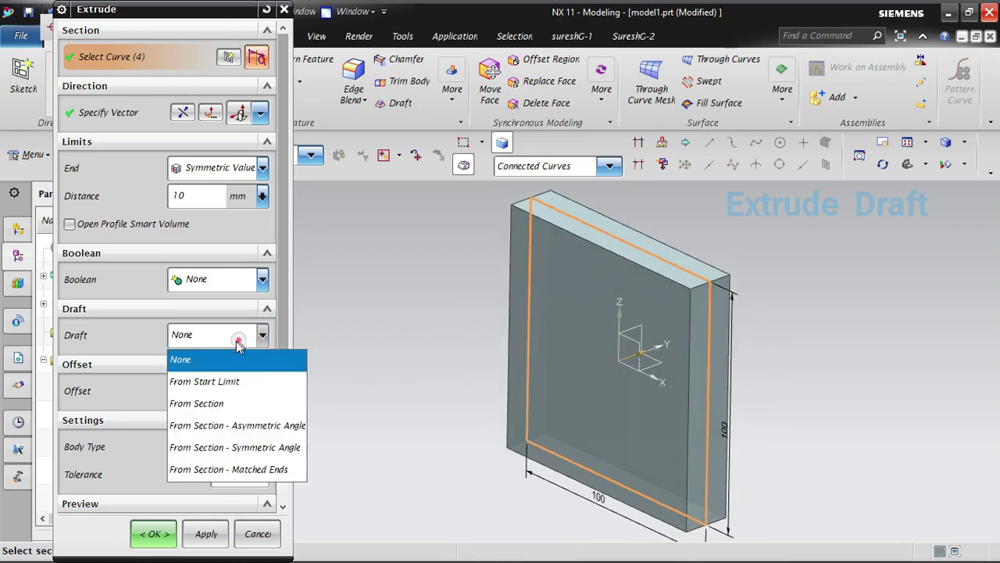
left_click(218, 381)
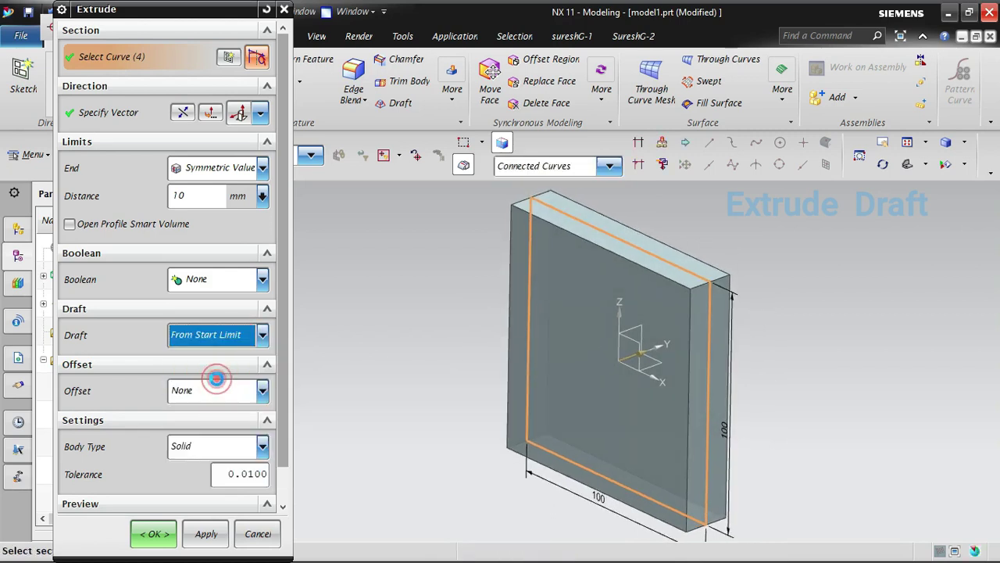
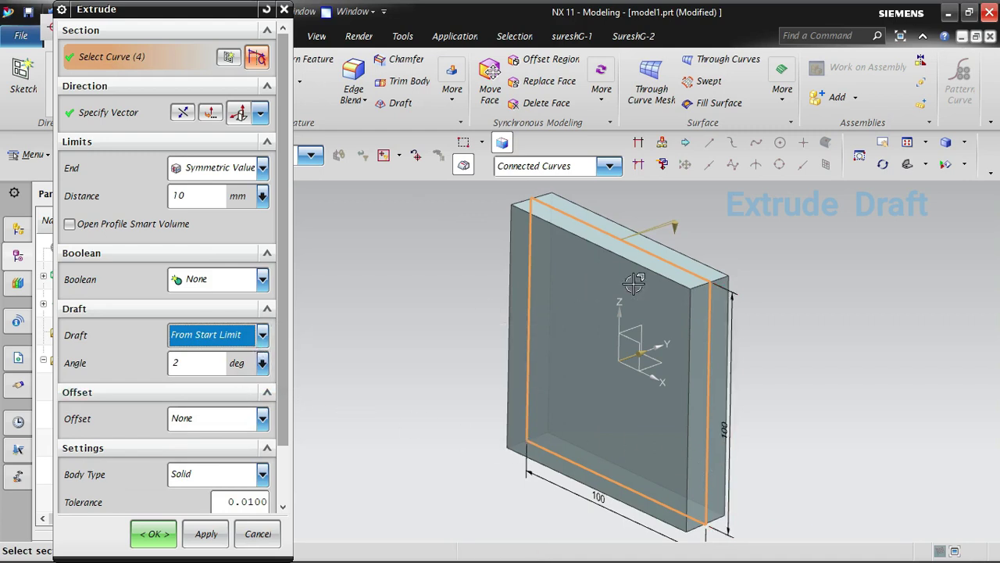
left_click(193, 362)
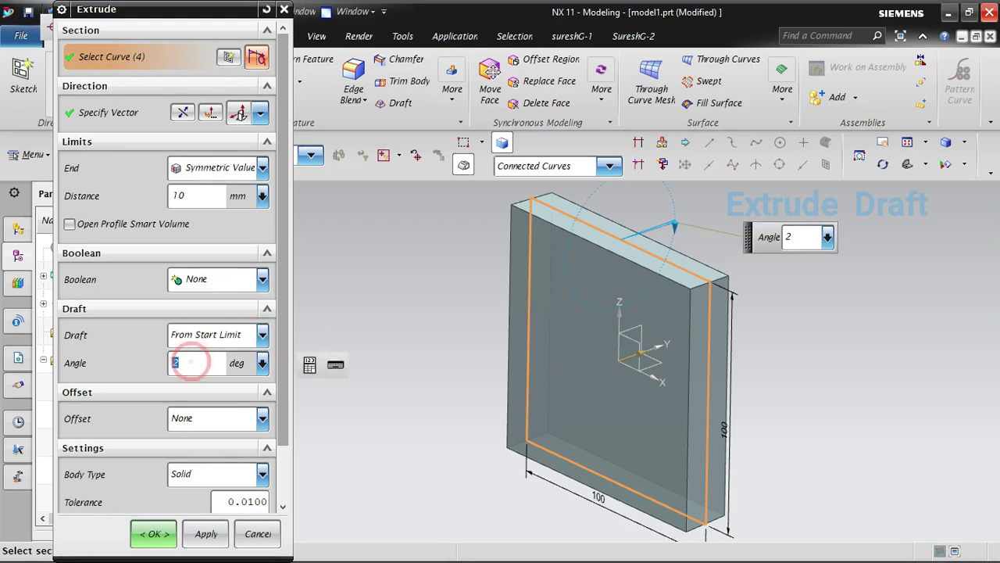
key("Return")
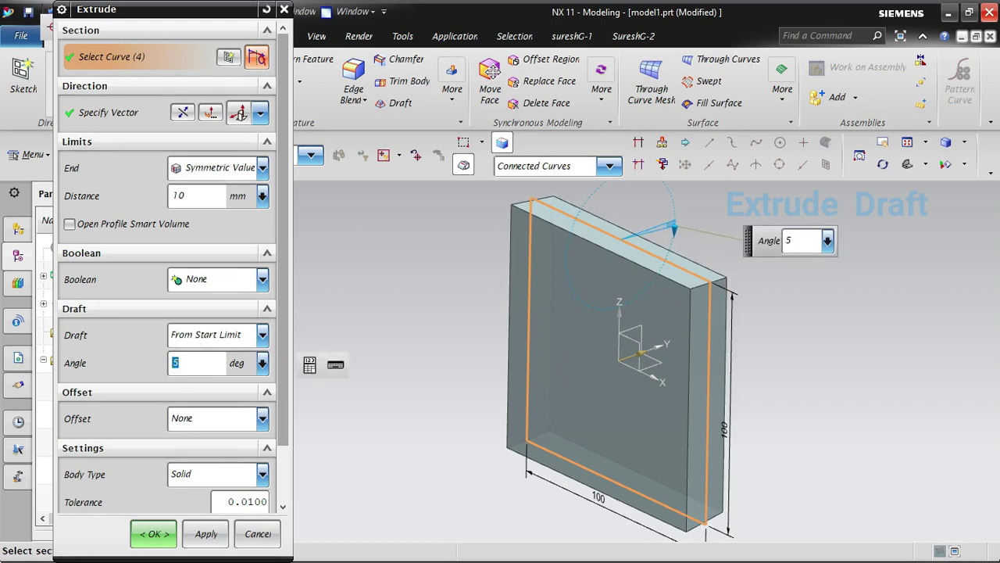
middle_click_drag(749, 400, 713, 389)
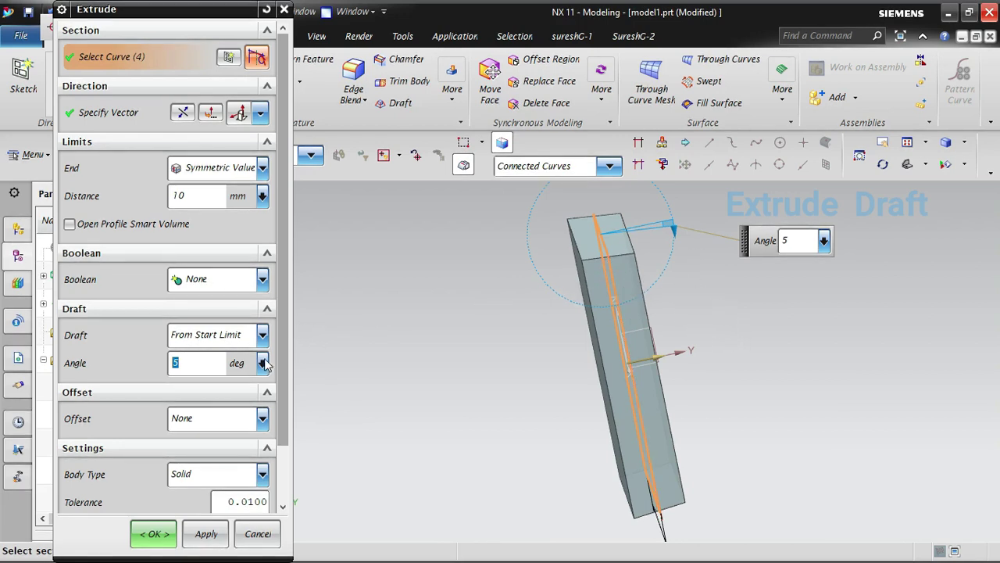
Increase the draft angle to 15 degrees, check the profile in a straight side view, and create the extrusion.
left_click(191, 361)
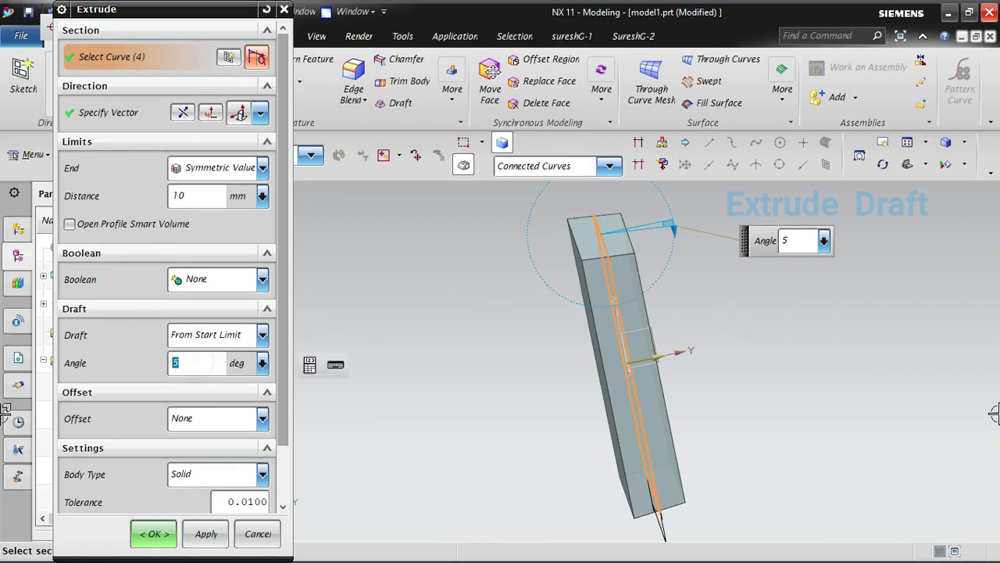
type("15")
key("Return")
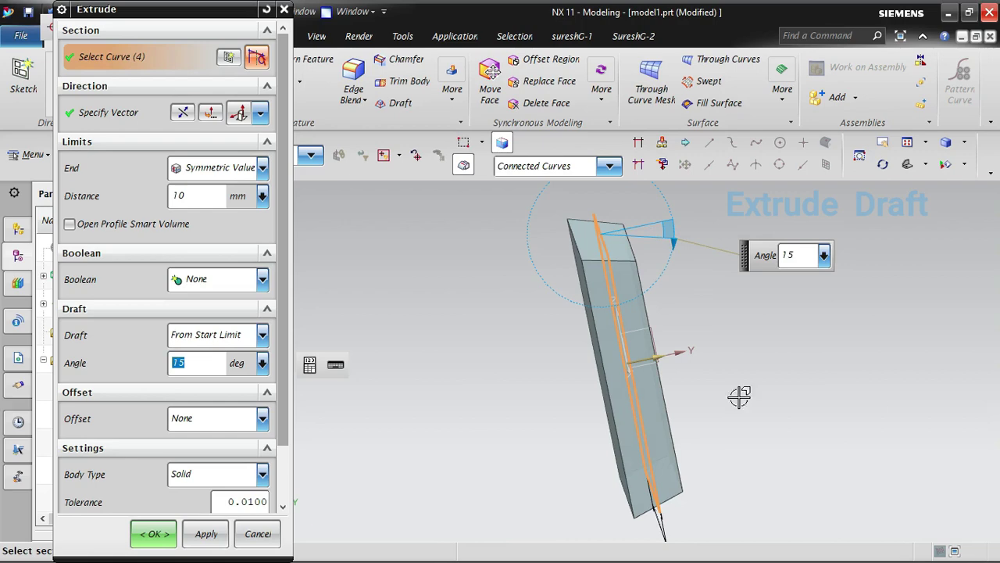
mouse_move(744, 367)
middle_mouse_down()
mouse_move(739, 350)
mouse_move(740, 365)
middle_mouse_up()
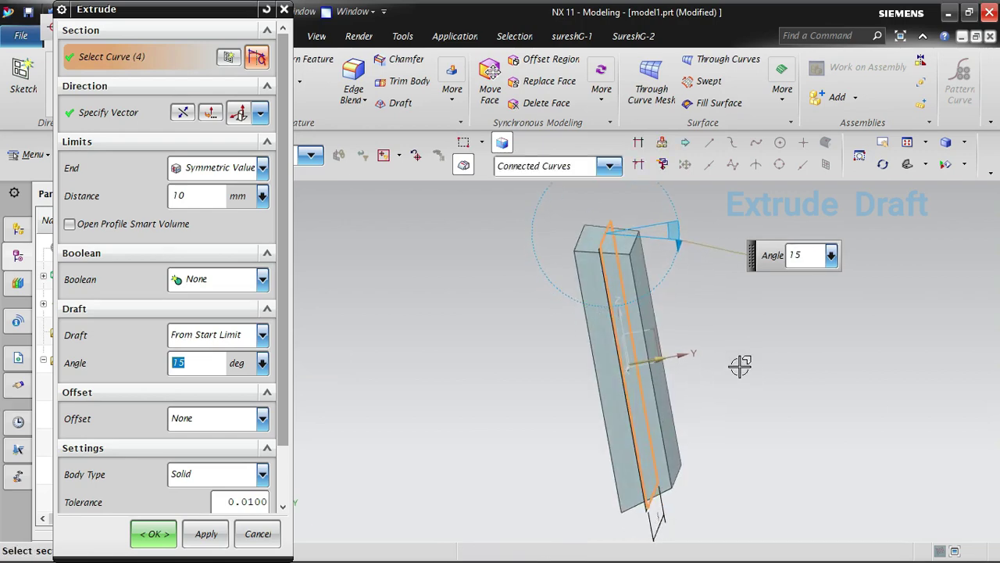
key("F8")
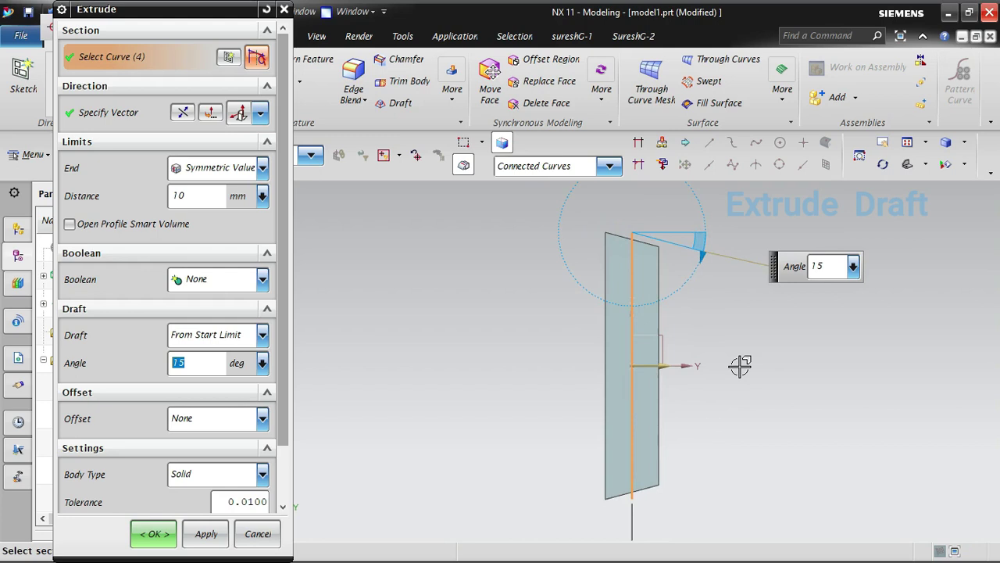
middle_click(740, 366)
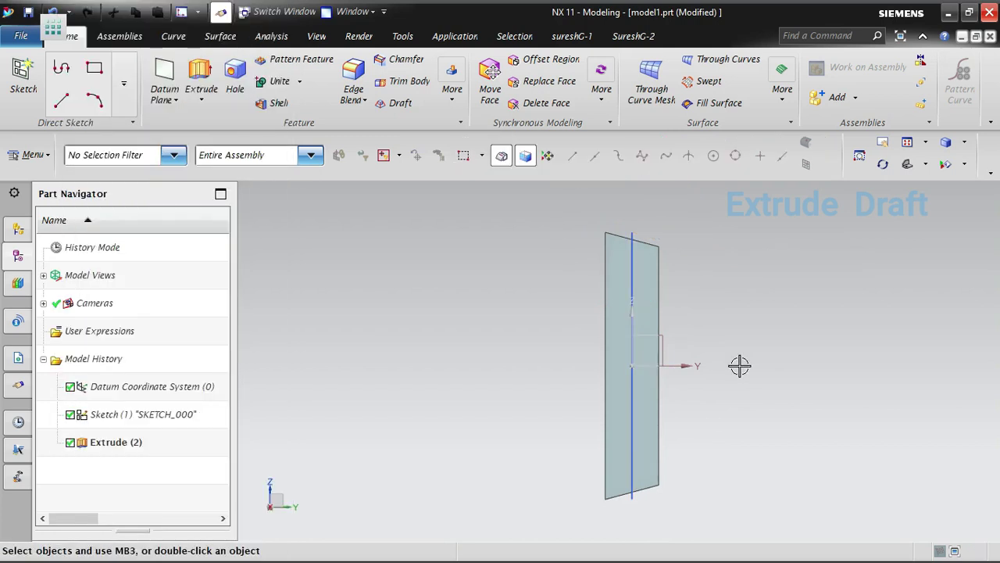
Reopen the extrusion for editing and set its From Start Limit draft angle to -15 degrees.
middle_click_drag(739, 364, 734, 344)
left_click(666, 288)
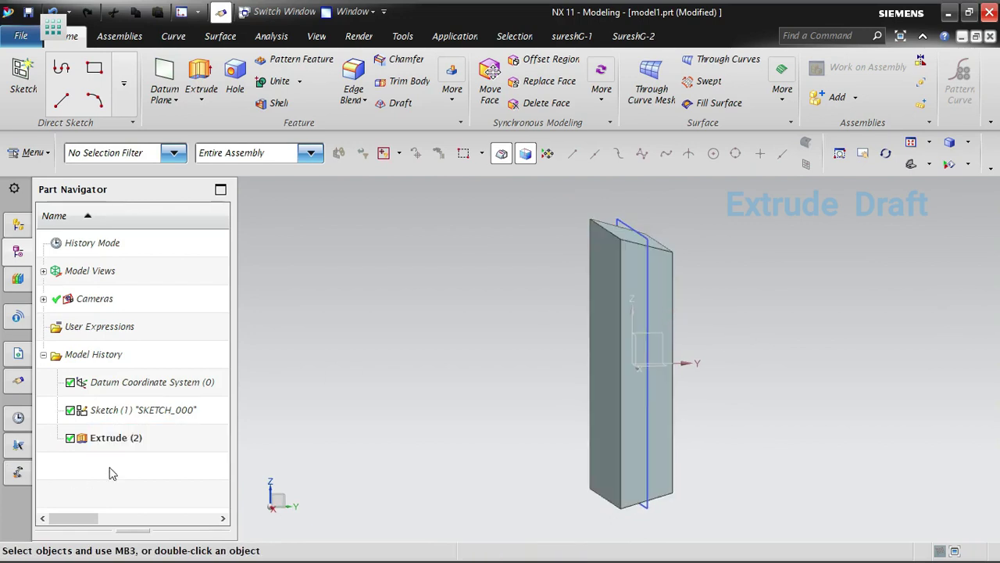
double_click(133, 437)
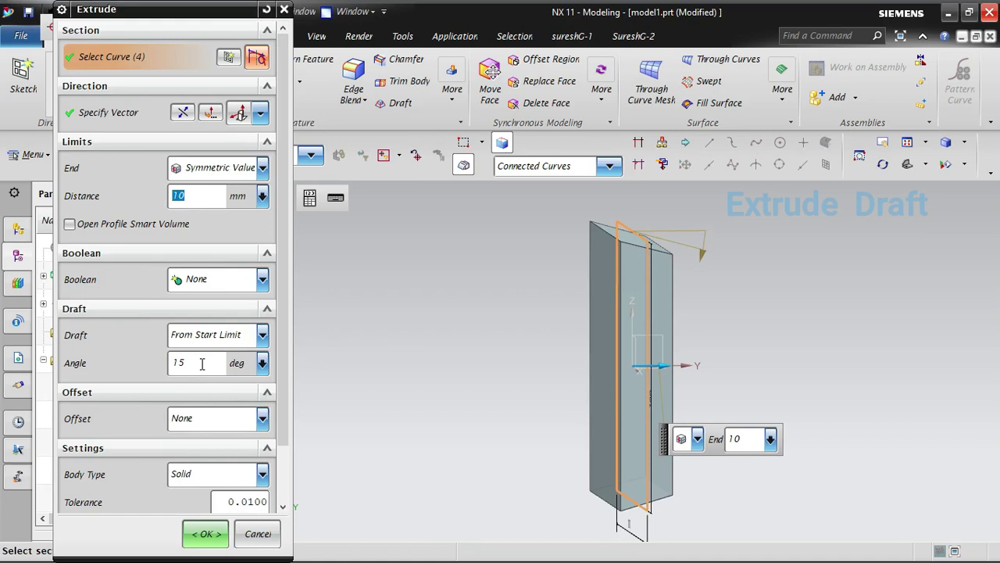
left_click(201, 363)
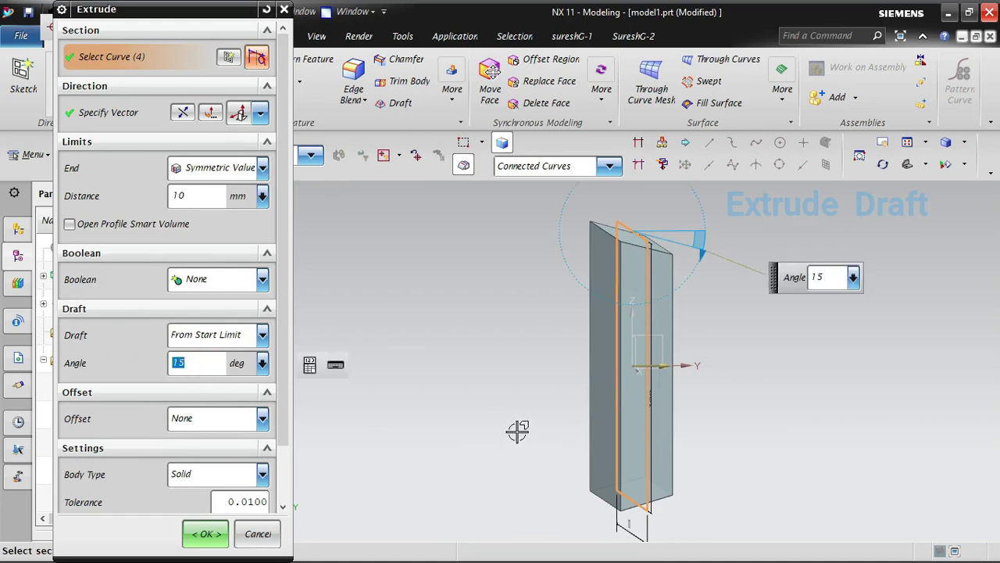
type("-")
key("Return")
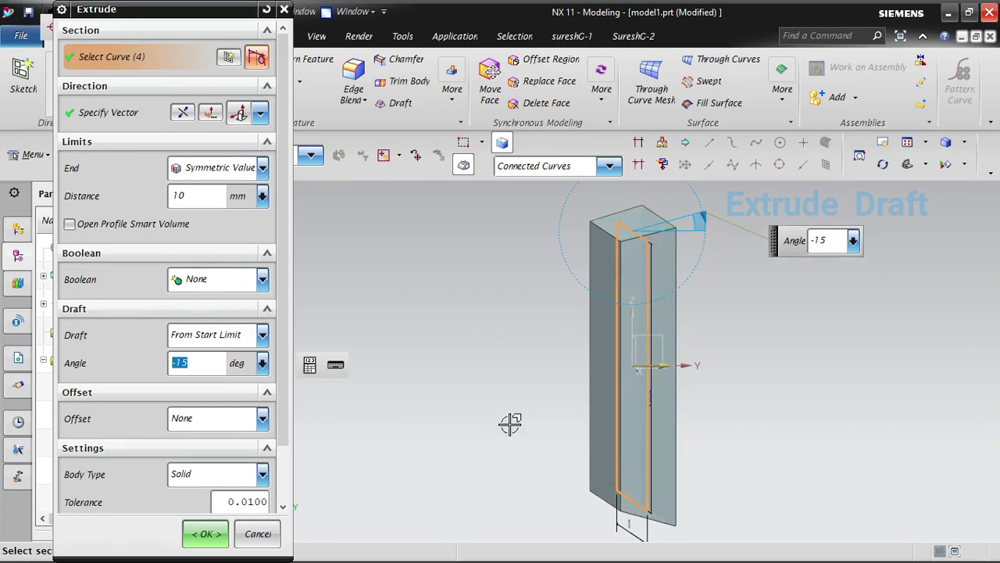
mouse_move(677, 404)
middle_mouse_down()
mouse_move(662, 404)
mouse_move(672, 408)
middle_mouse_up()
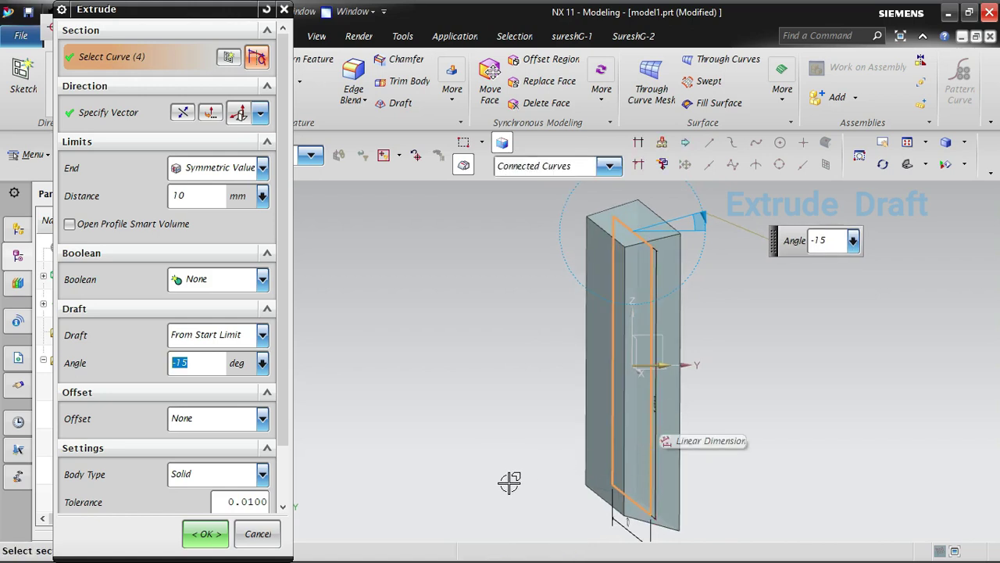
Compare draft angles of 15 and -15 degrees once more, ending with an angle of 0 degrees.
left_click(201, 362)
double_click(201, 362)
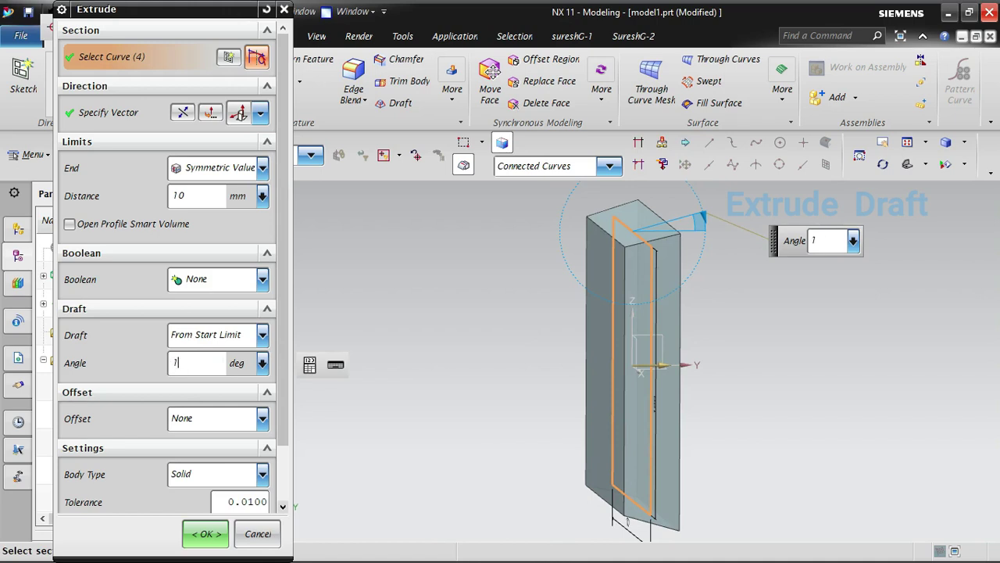
key("Return")
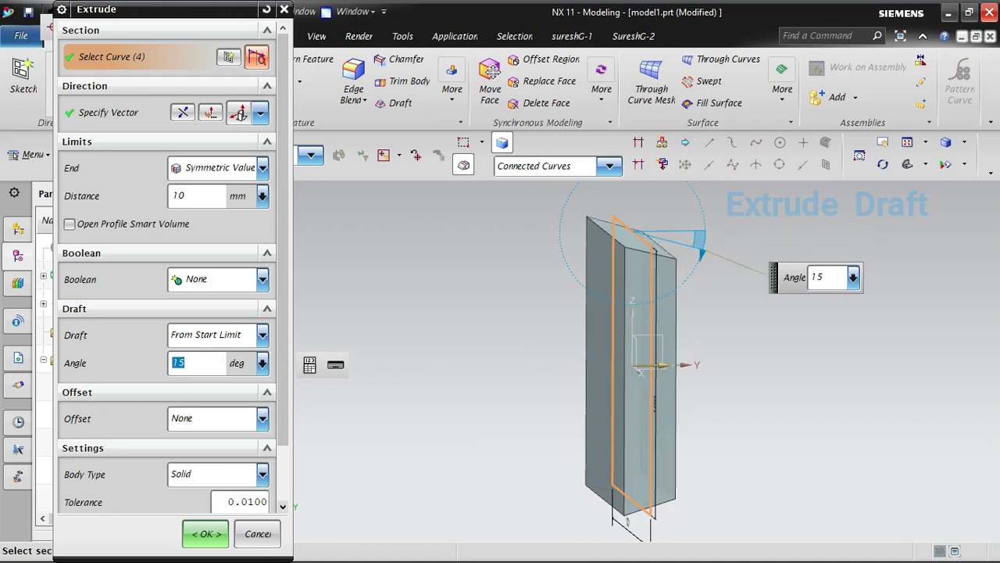
key("Return")
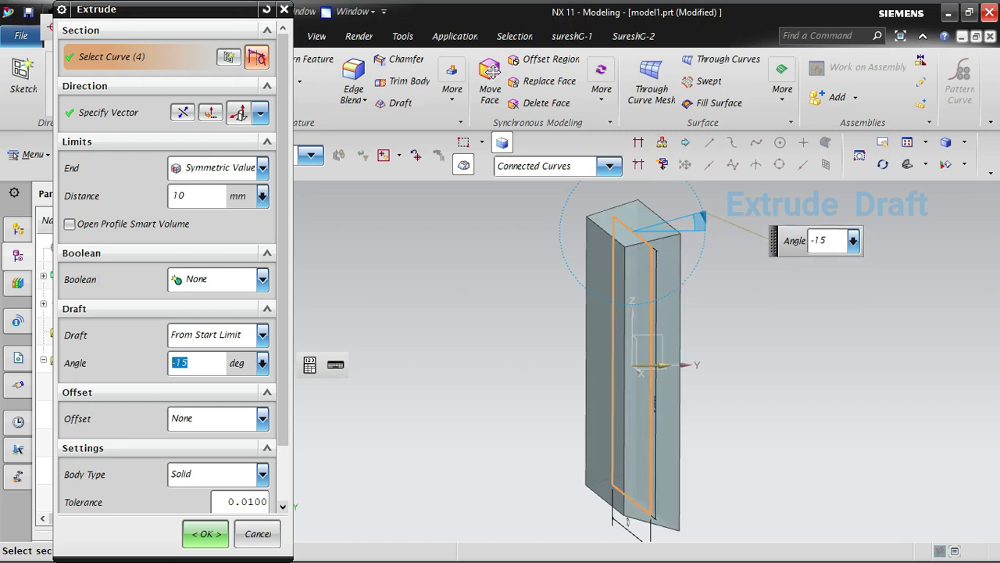
key("Return")
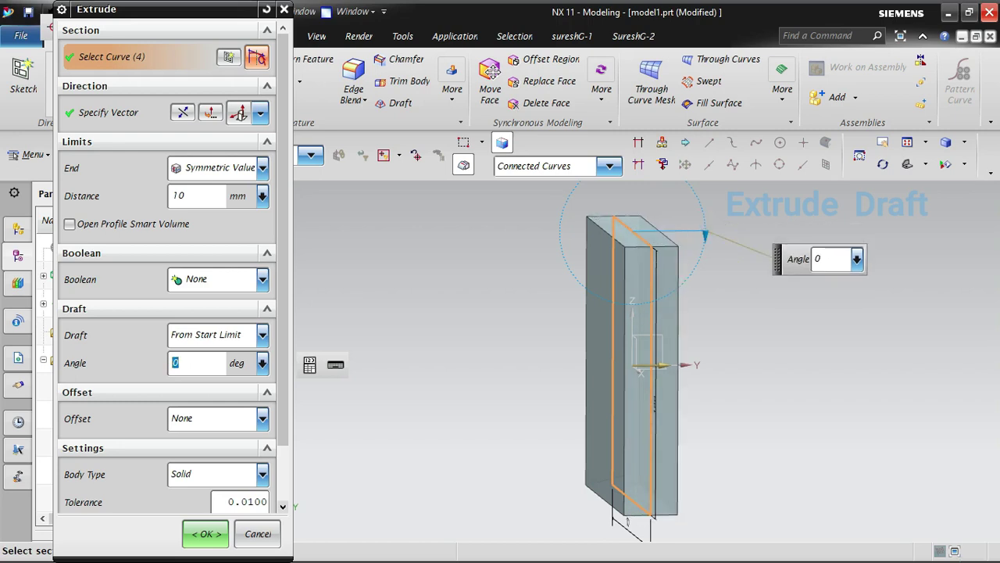
middle_click_drag(759, 422, 747, 417)
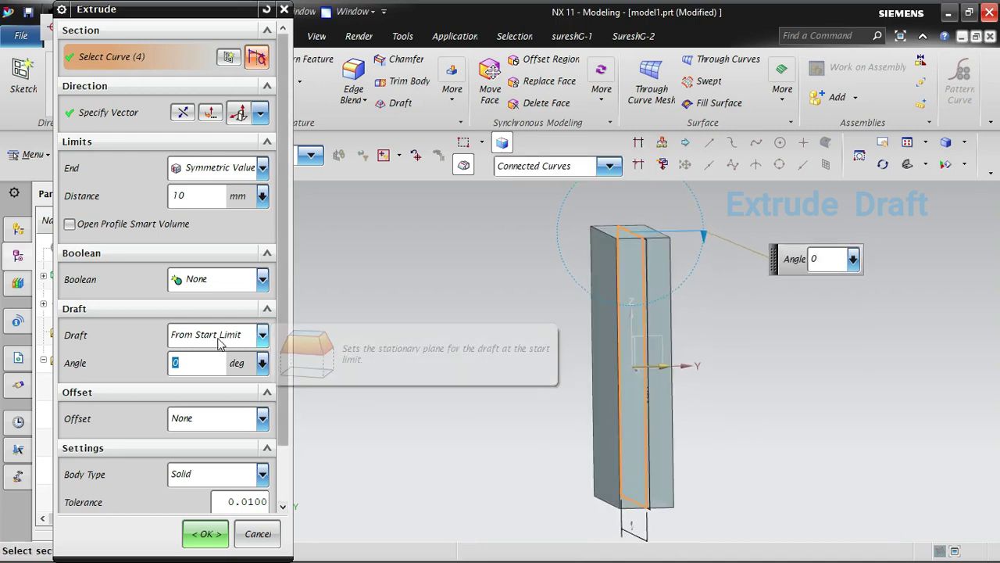
Set the draft to From Section with the Single angle option and an angle of 5 degrees.
left_click(261, 334)
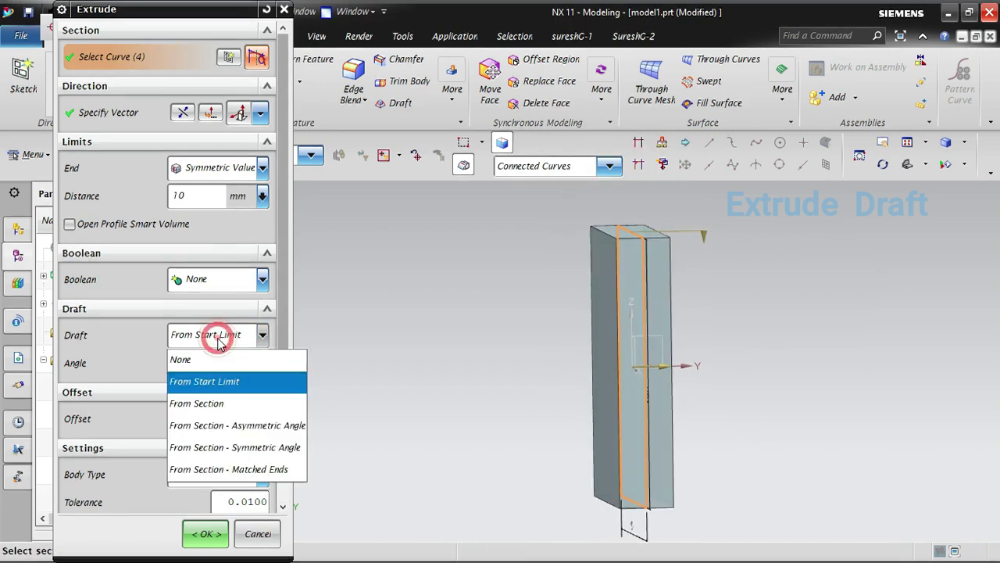
left_click(216, 404)
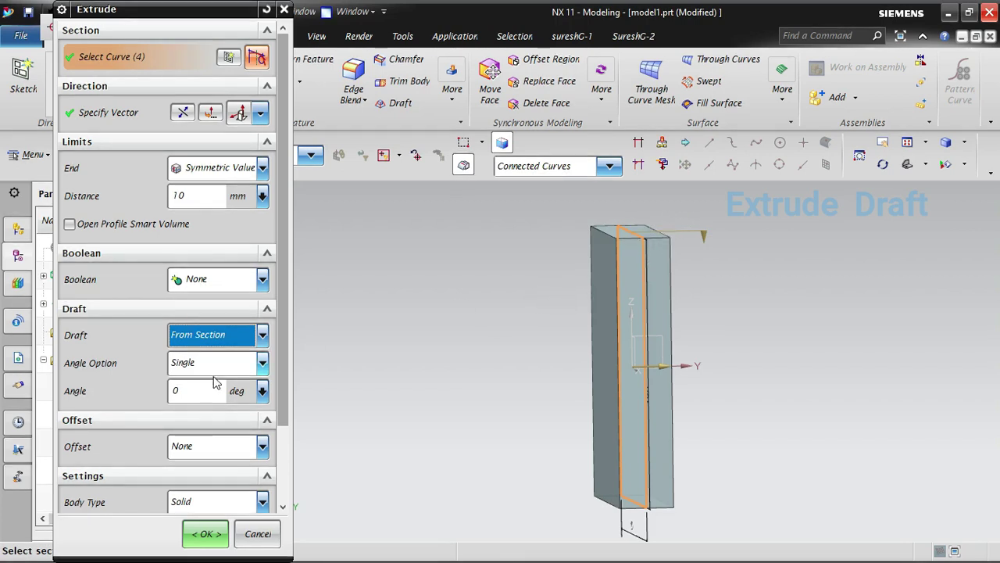
left_click(213, 371)
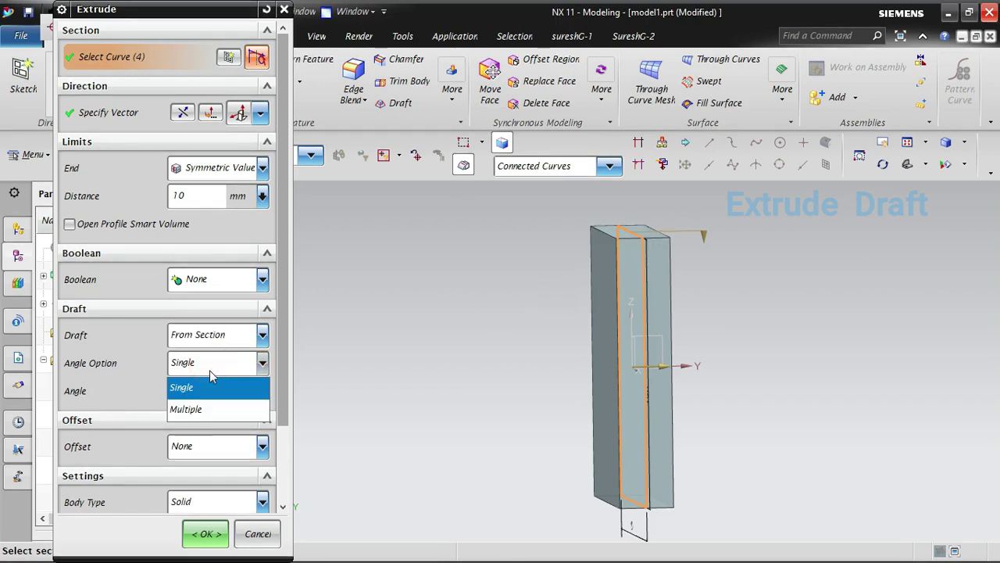
left_click(204, 407)
left_click(201, 363)
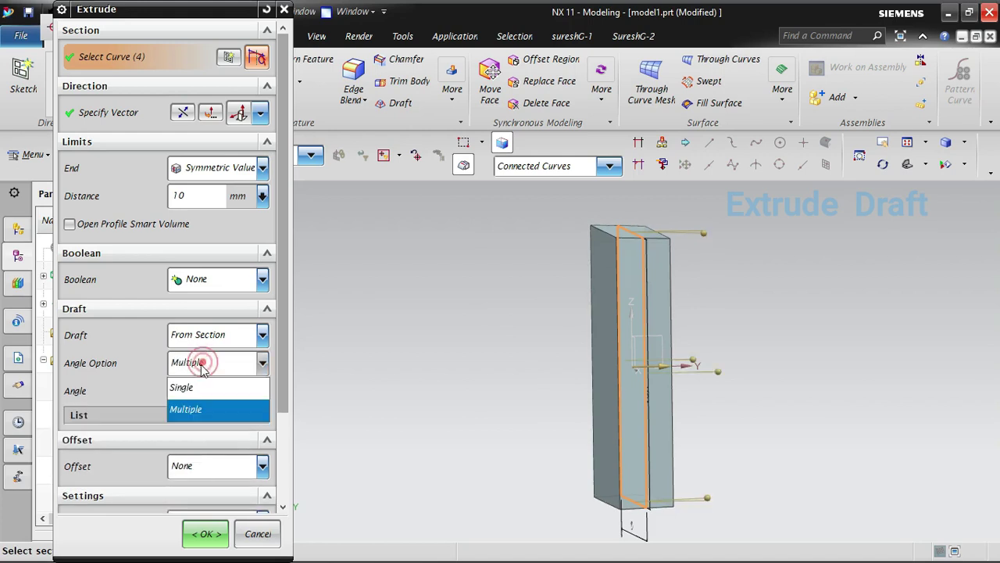
left_click(193, 387)
left_click(195, 390)
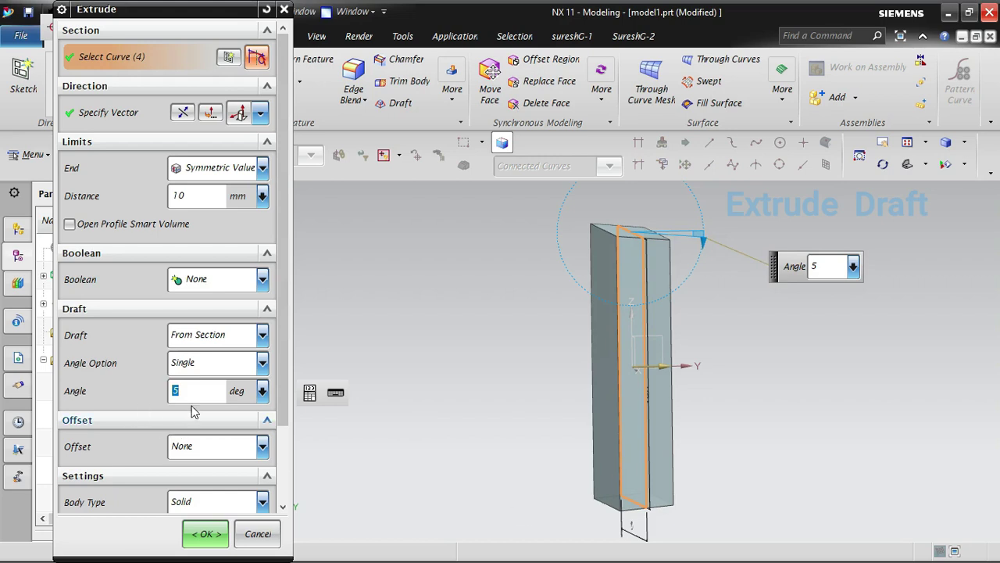
Switch the angle option to Multiple, show the list of angles, and set Angle 1 to 5 degrees.
left_click(206, 362)
left_click(210, 406)
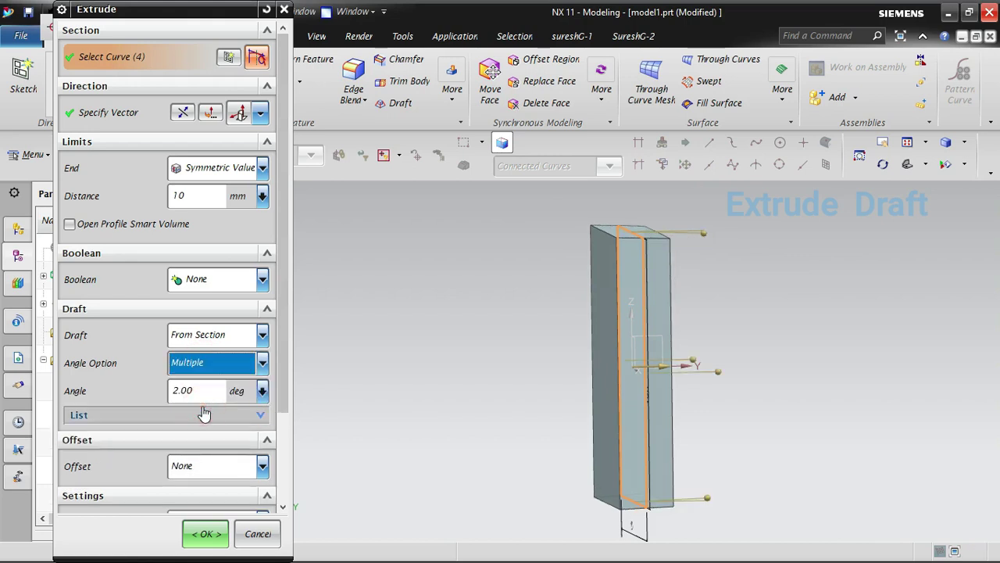
left_click(83, 417)
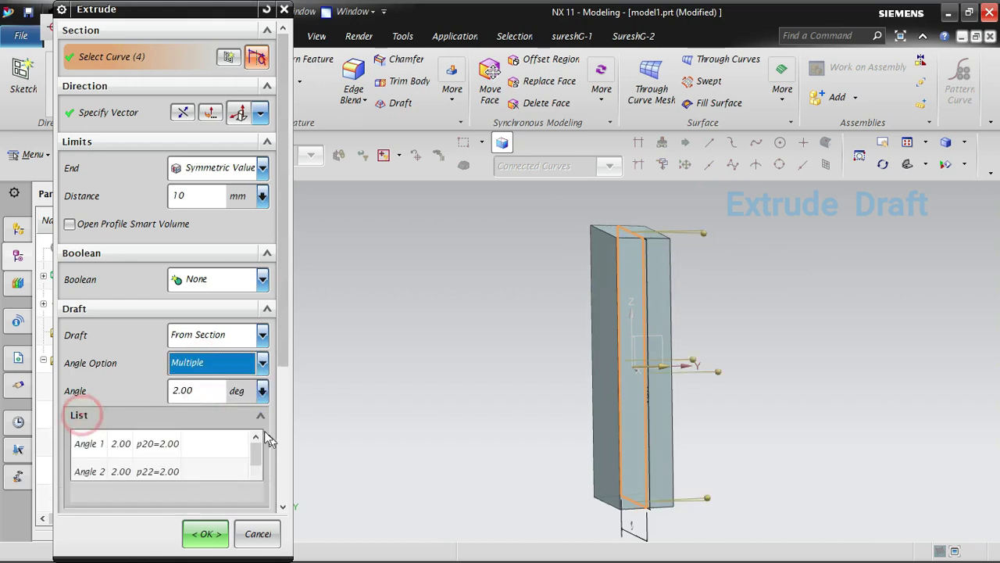
left_click(177, 444)
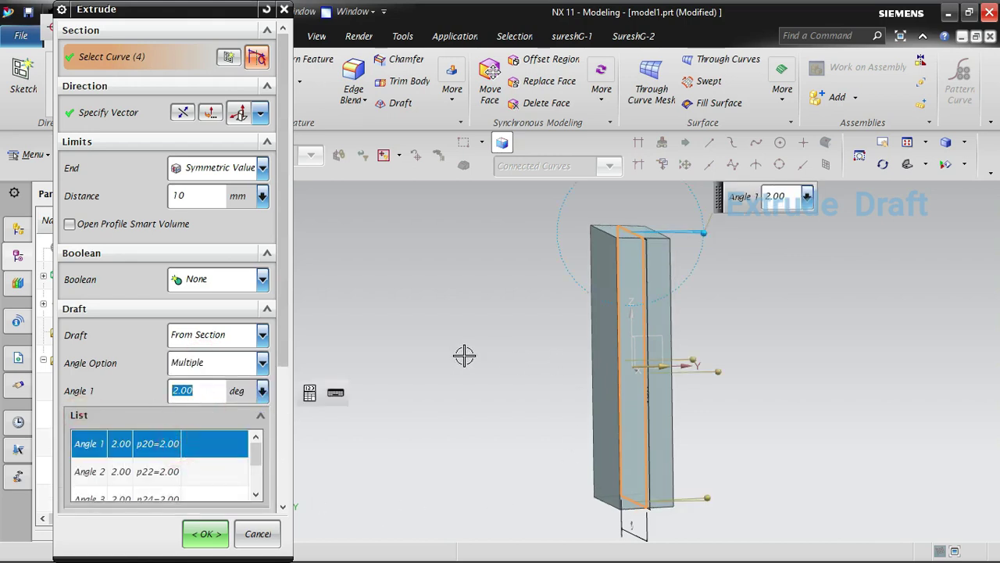
middle_click_drag(854, 343, 923, 398)
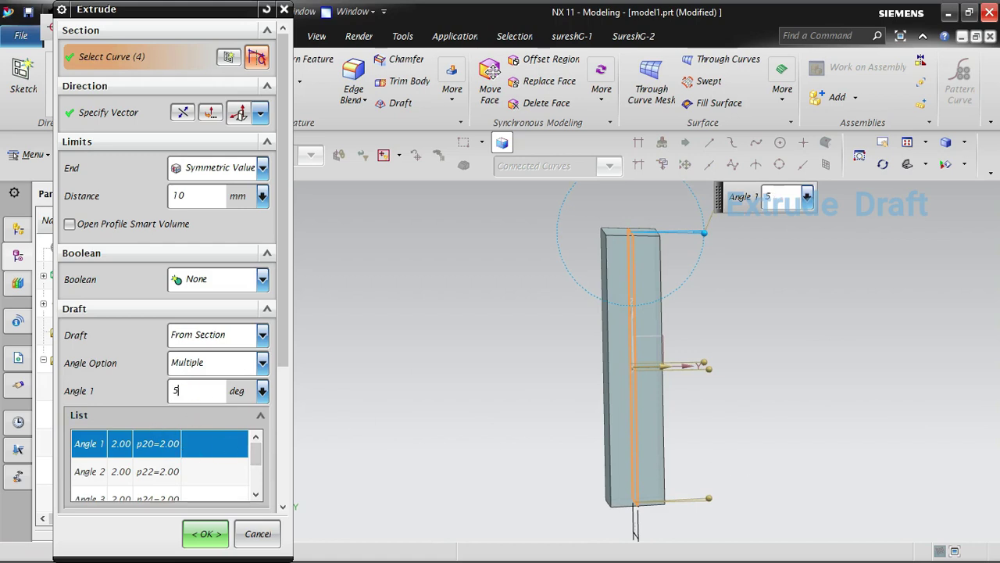
type("5")
key("Return")
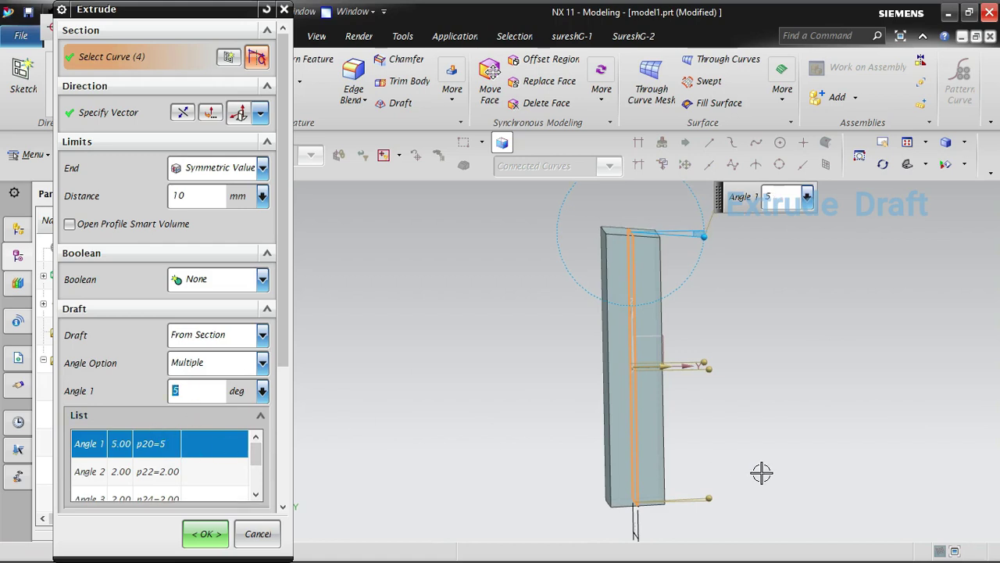
Set draft Angle 2 to 15 degrees.
left_click(157, 472)
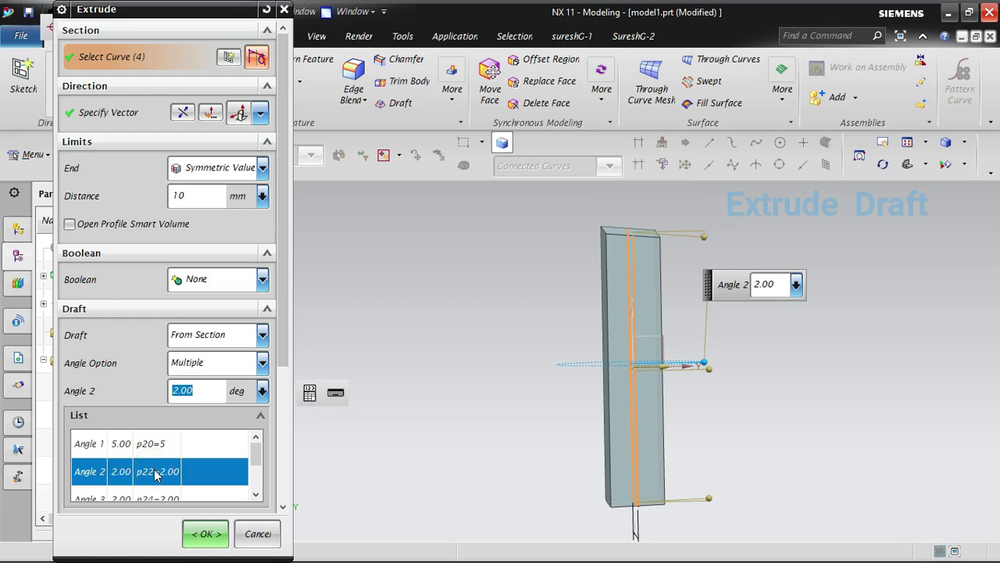
type("15")
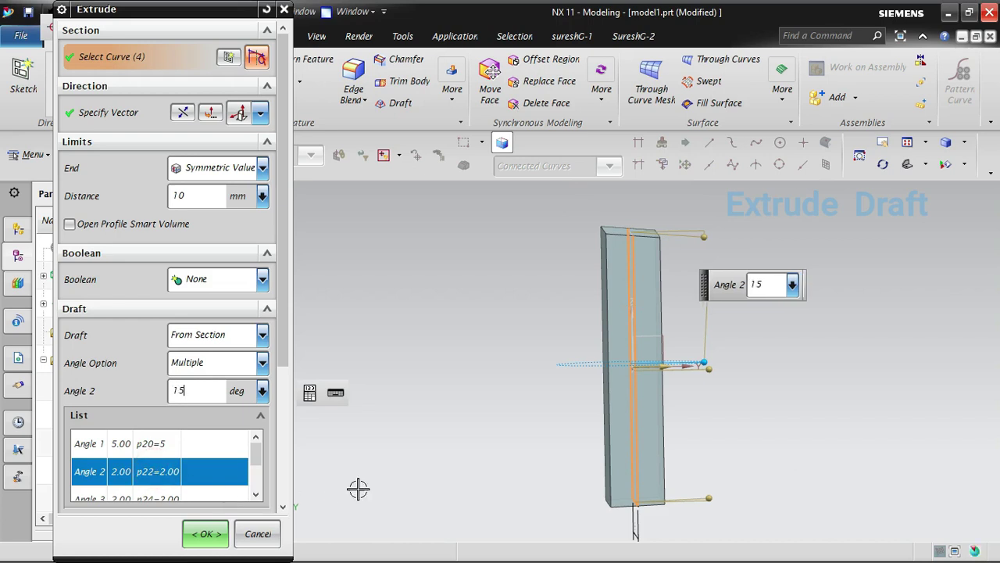
key("Return")
Set draft Angle 3 to 25 degrees, apply the extrusion changes, and check the profile in a straight side view.
scroll(173, 480, "down", 1)
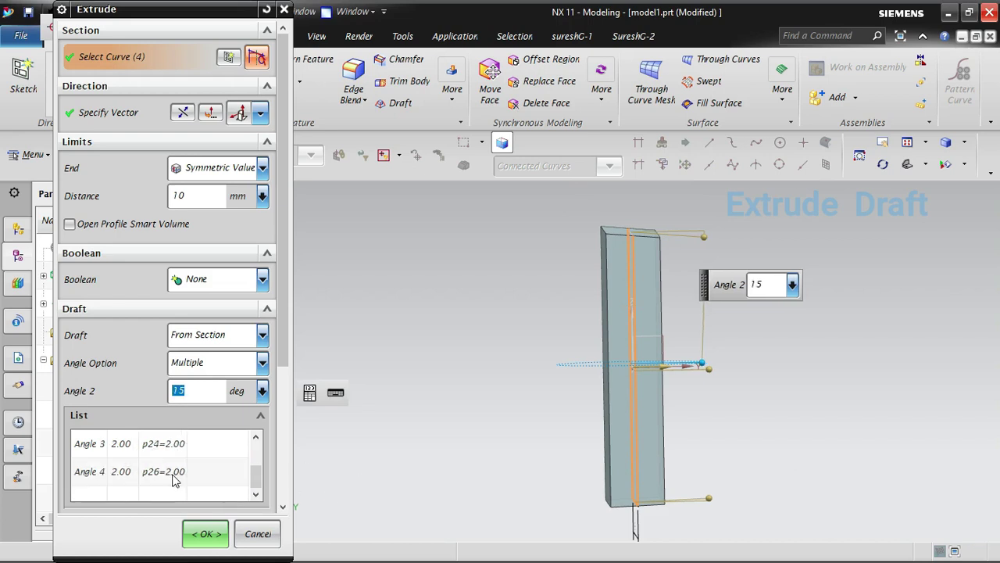
left_click(176, 452)
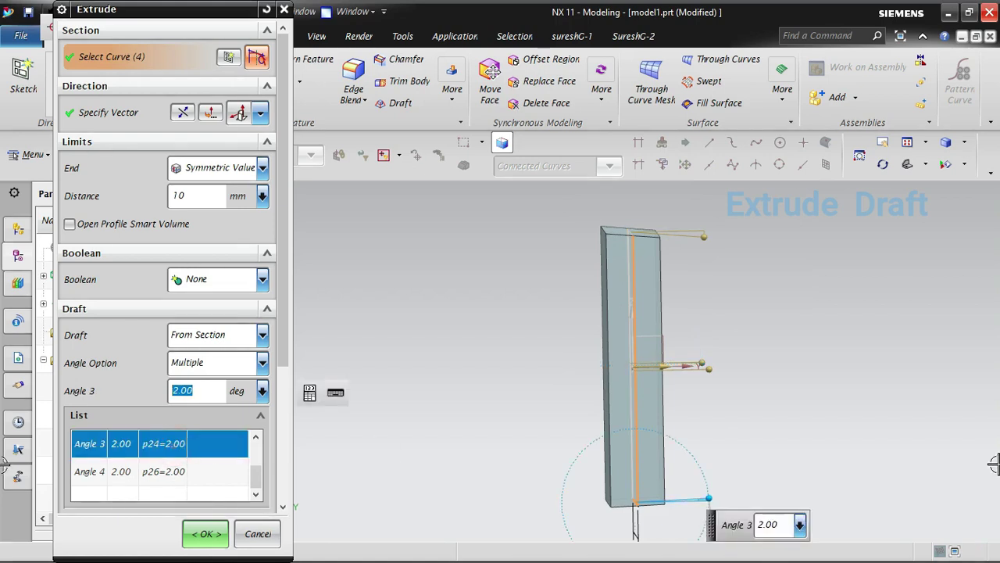
key("Return")
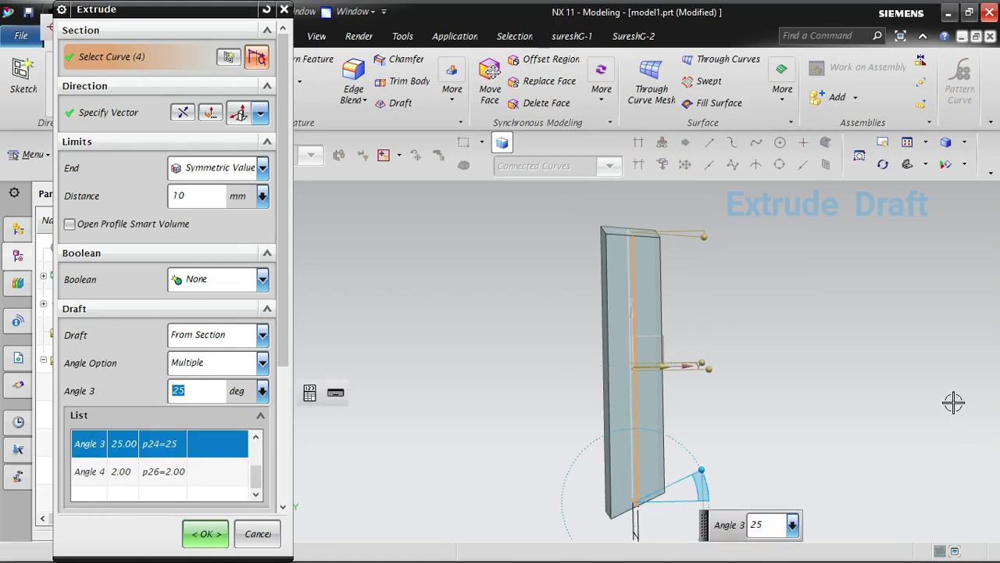
middle_click_drag(735, 440, 521, 410)
middle_click(735, 407)
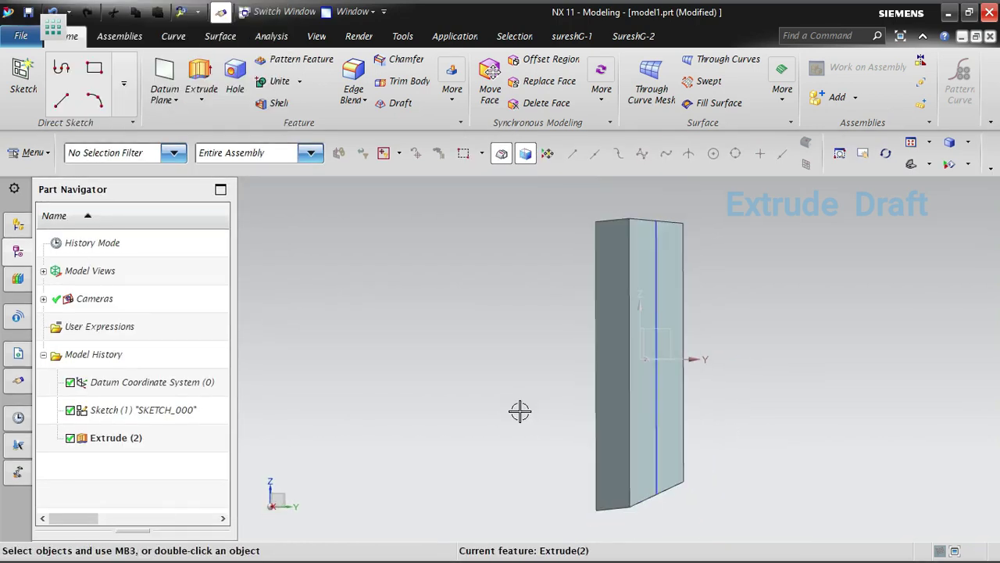
key("ctrl+alt+r")
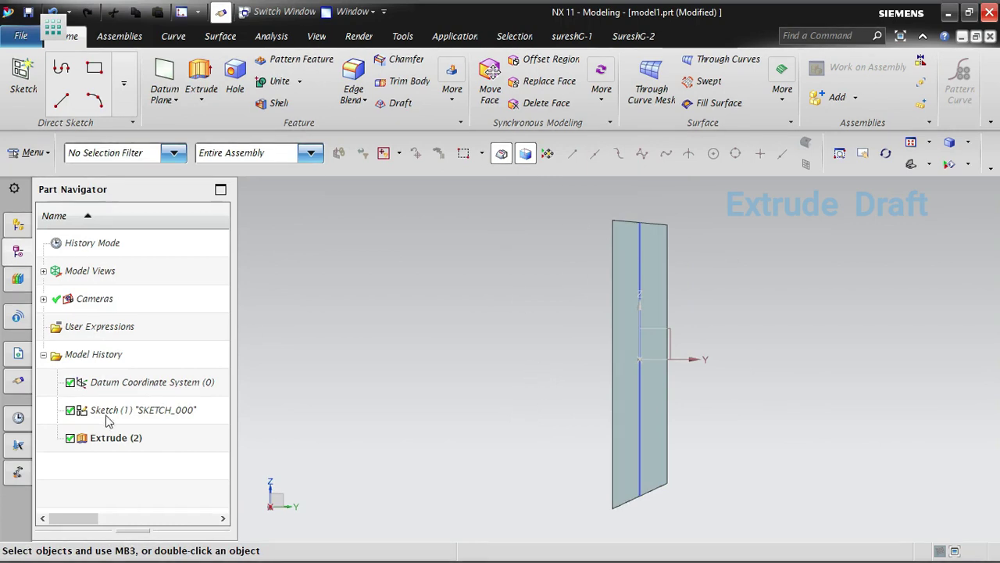
Reopen the extrusion for editing and inspect the sides controlled by draft Angle 1 and Angle 2.
left_click(122, 436)
double_click(121, 437)
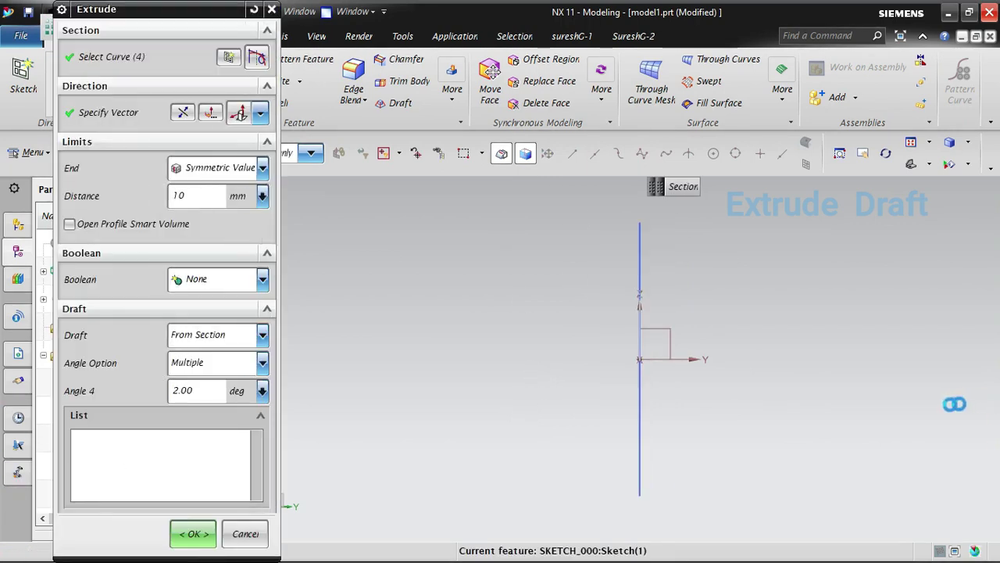
left_click(712, 230)
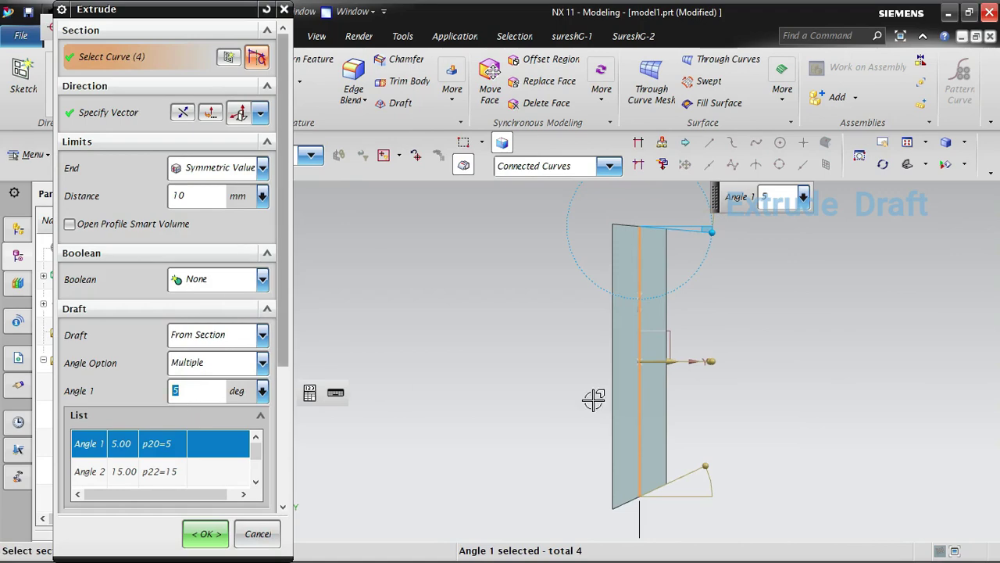
left_click(713, 360)
middle_click_drag(786, 335, 726, 342)
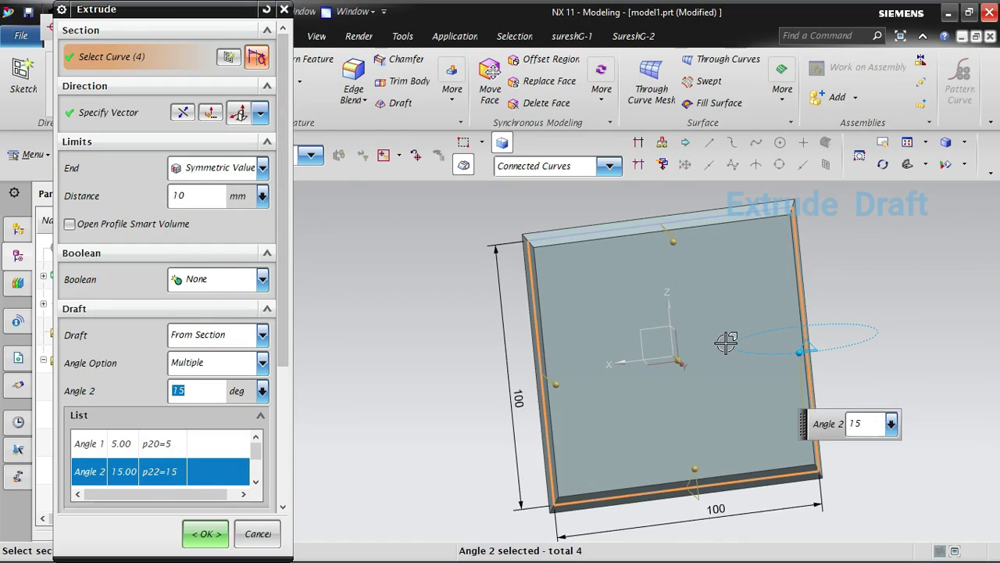
key("F8")
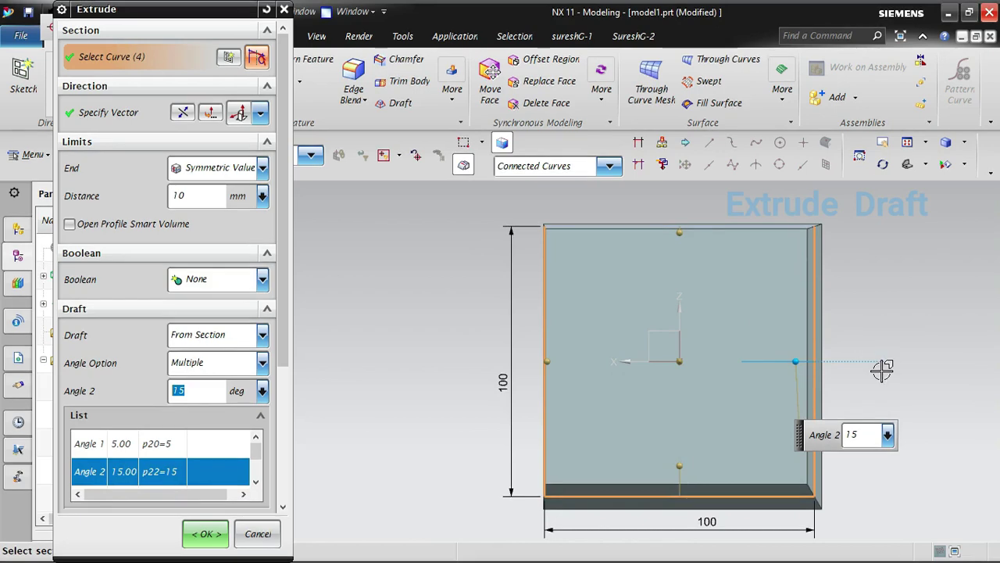
Inspect the side controlled by draft Angle 3 and set Angle 4 to 0 degrees.
middle_click_drag(639, 404, 707, 448)
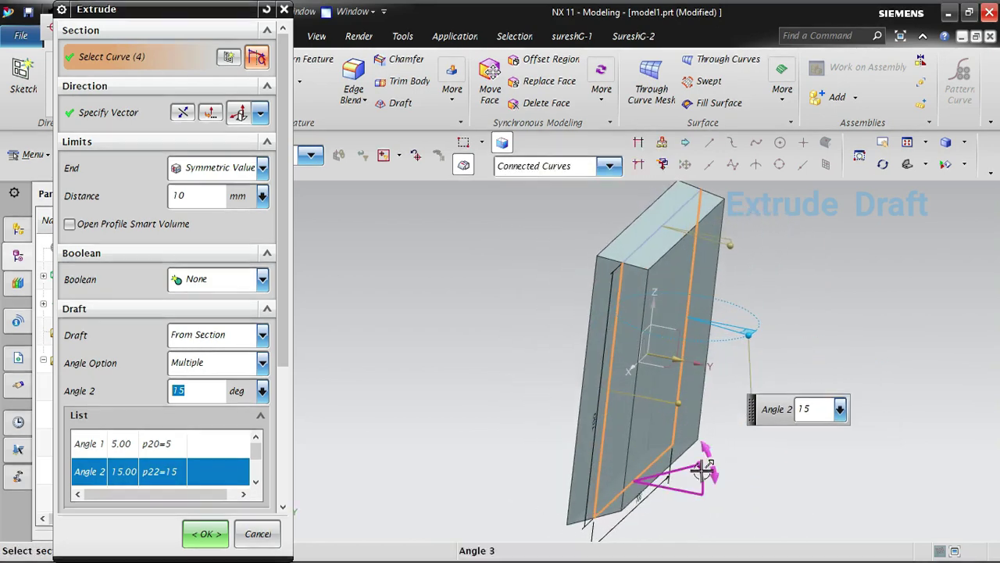
left_click(699, 471)
middle_click_drag(750, 487, 737, 472)
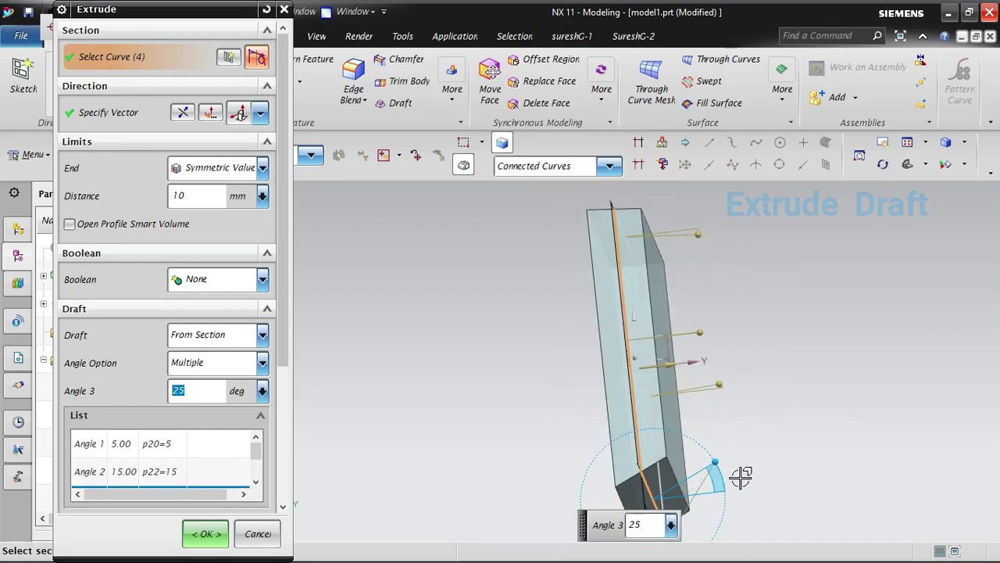
middle_click_drag(739, 404, 692, 427)
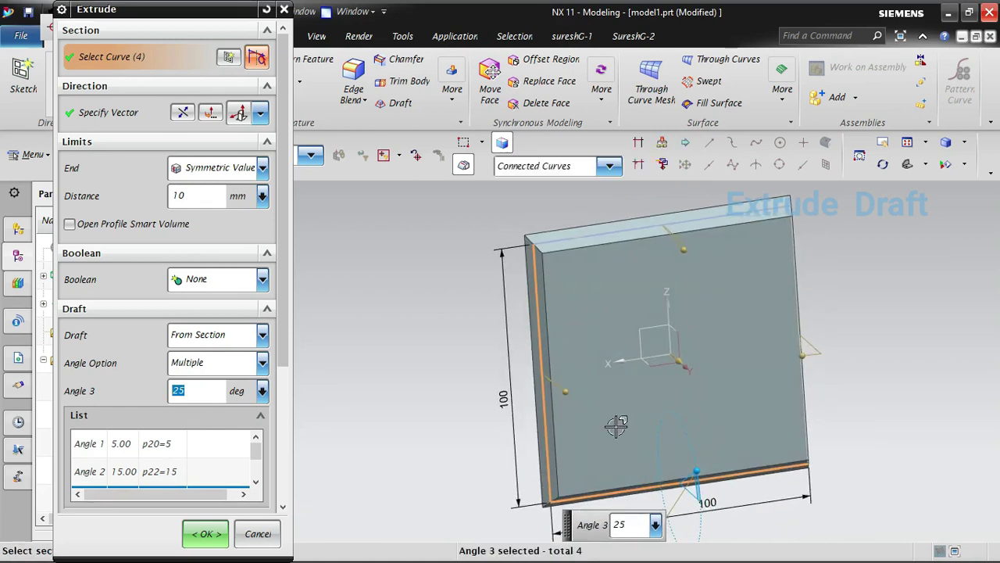
left_click(571, 393)
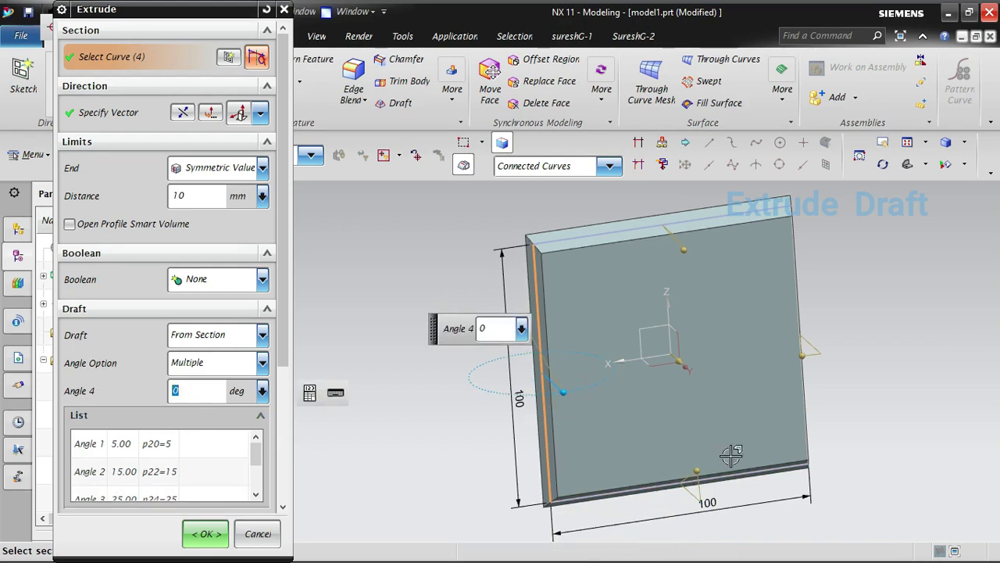
Set draft Angle 4 to 15 degrees after checking the drafted sides from several directions.
middle_click_drag(811, 410, 810, 384)
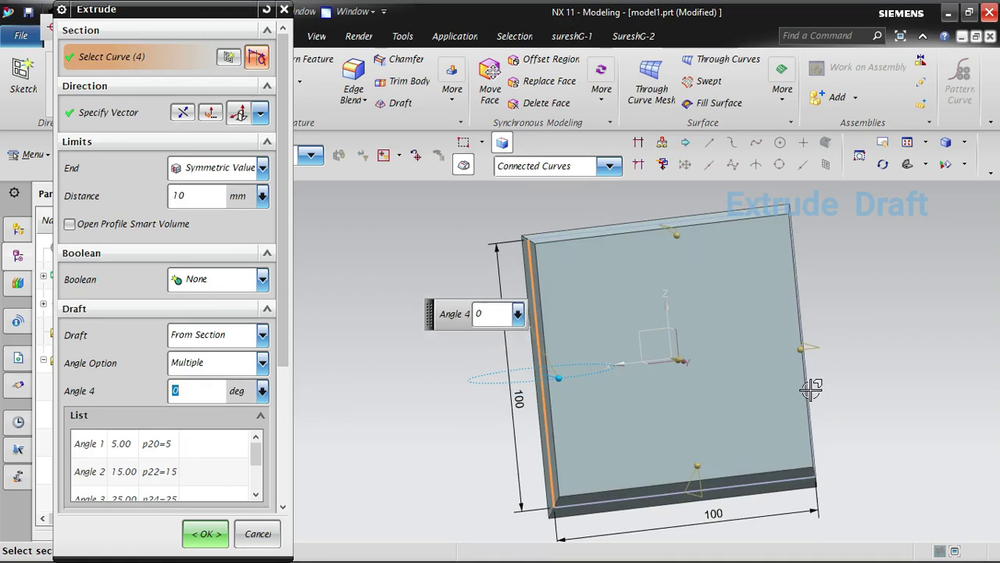
key("F8")
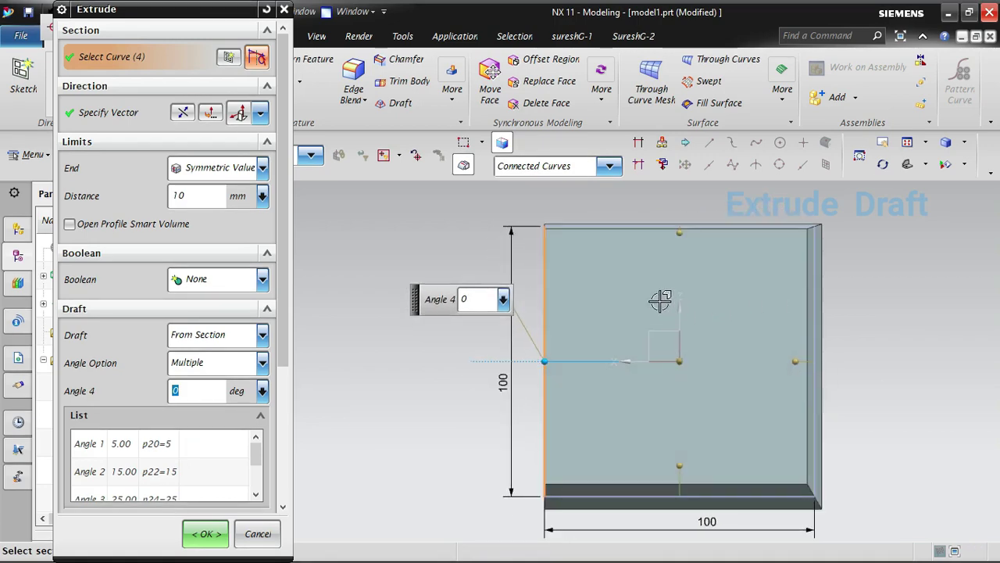
middle_click_drag(590, 324, 630, 328)
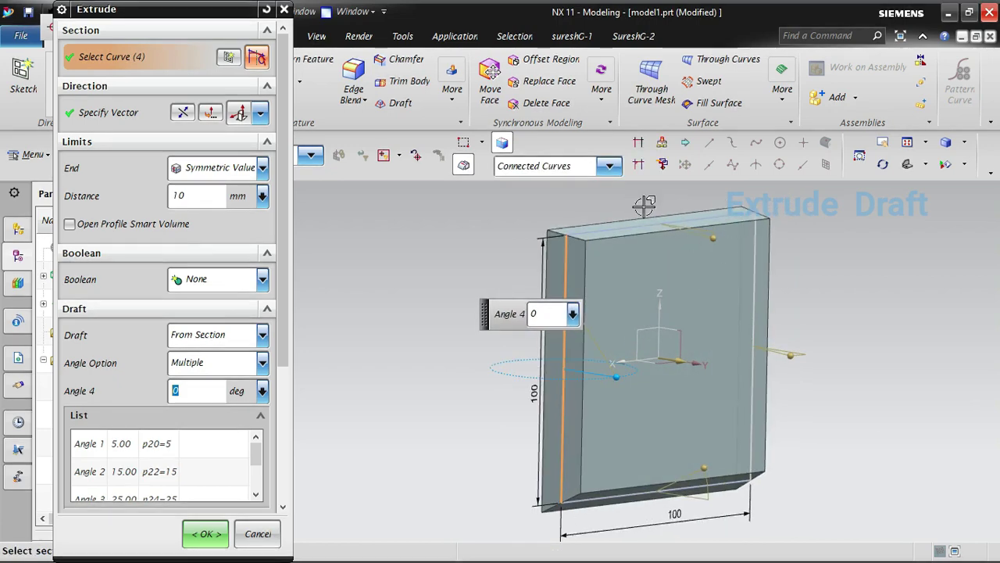
middle_click_drag(742, 404, 902, 365)
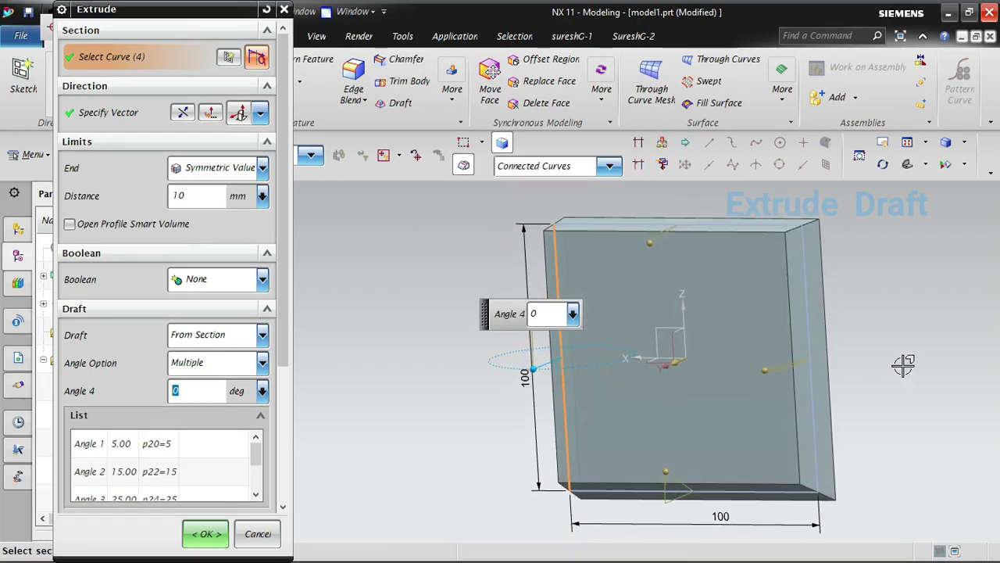
middle_click_drag(580, 377, 574, 397)
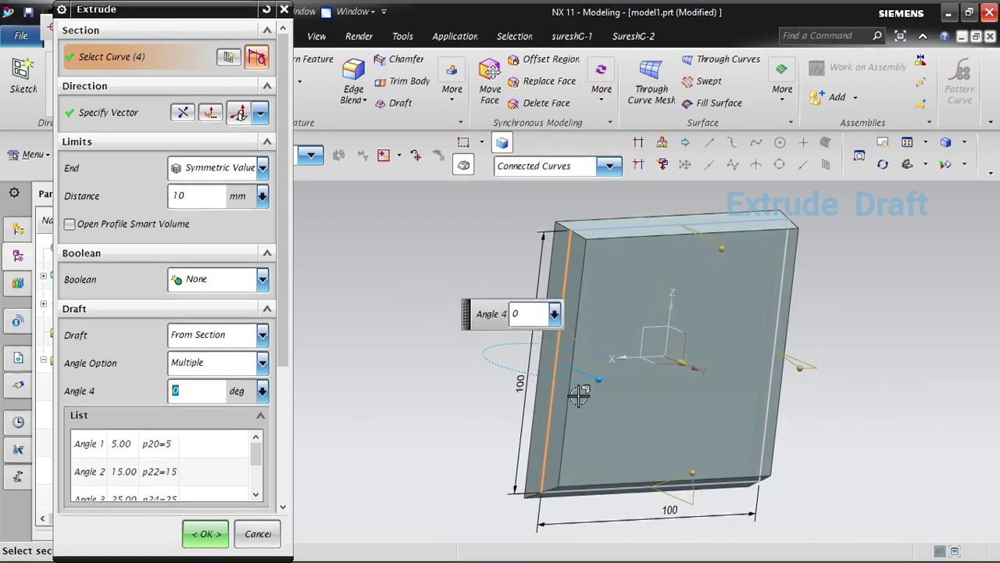
middle_click_drag(716, 446, 684, 425)
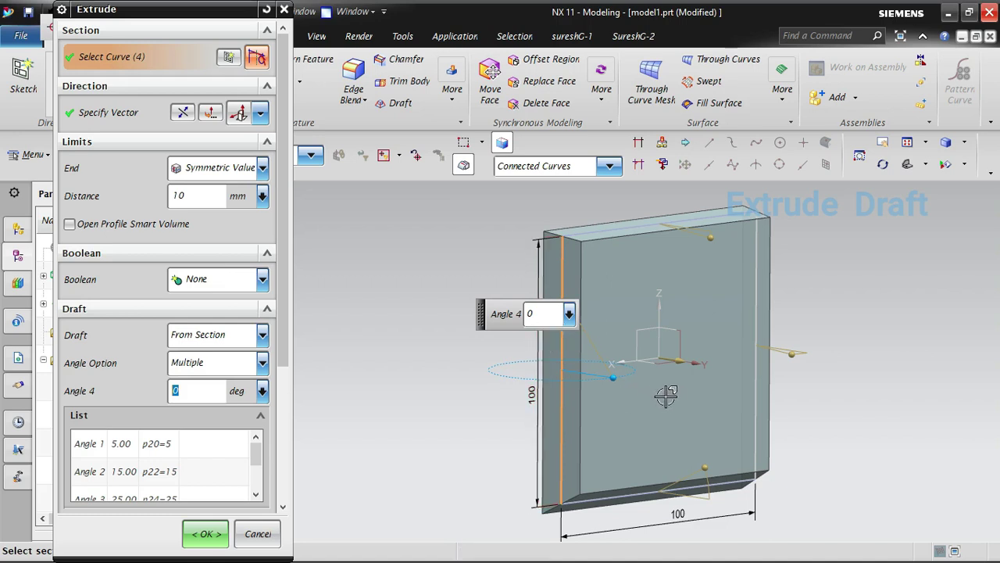
middle_click_drag(666, 396, 640, 391)
left_click(497, 318)
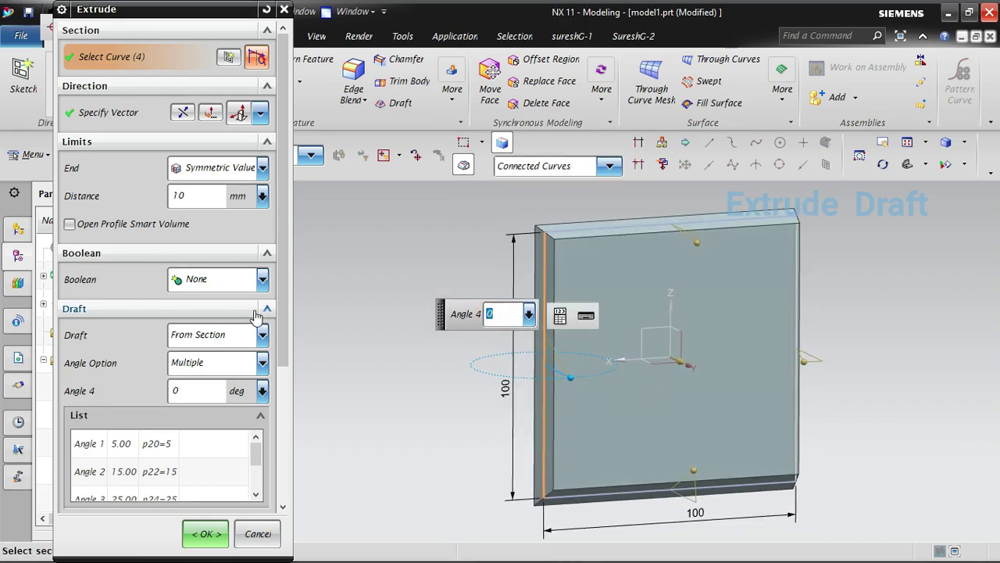
key("Return")
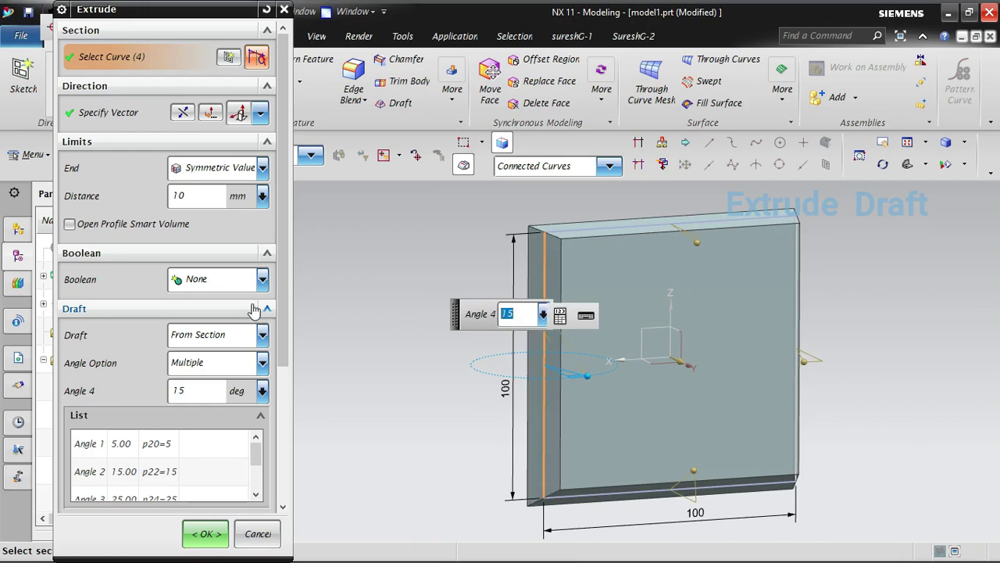
Adjust the draft angles directly on the model to 24 degrees for Angle 1, 41 for Angle 4, 49 for Angle 2 and 56 for Angle 3.
middle_click_drag(531, 390, 771, 243)
left_click(726, 253)
left_click_drag(726, 252, 759, 364)
middle_click_drag(759, 364, 629, 402)
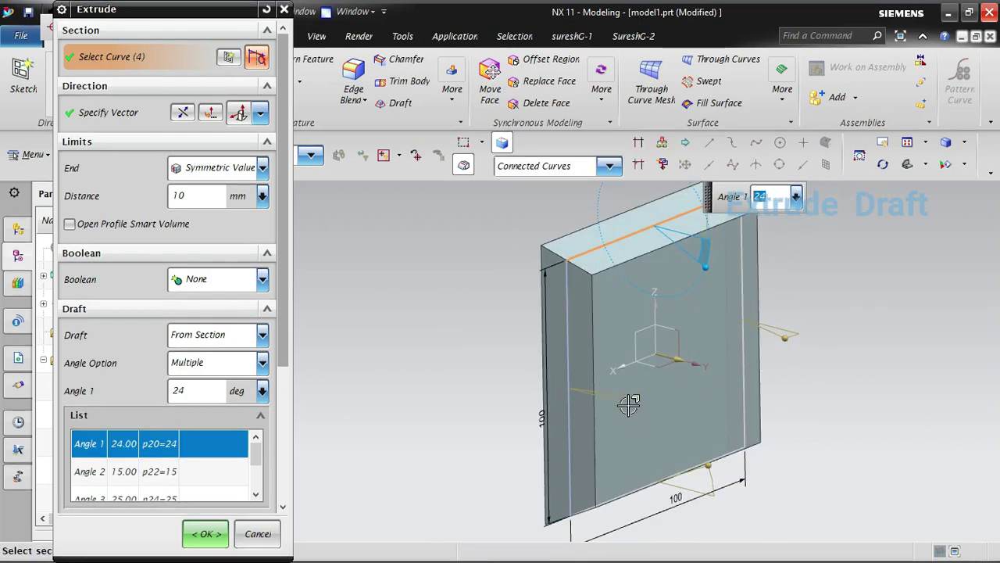
mouse_move(608, 398)
left_mouse_down()
mouse_move(670, 410)
mouse_move(614, 390)
left_mouse_up()
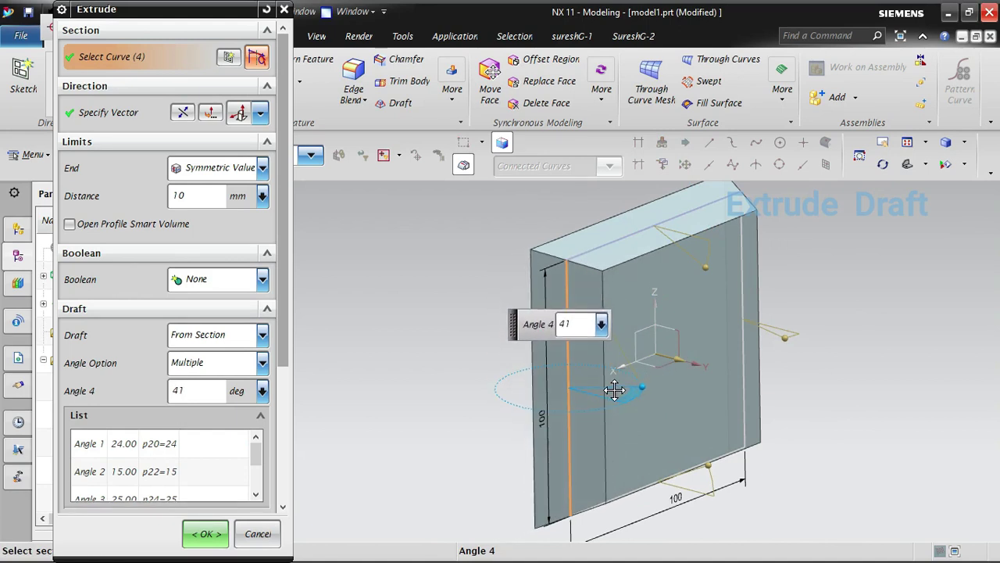
left_click_drag(770, 335, 745, 348)
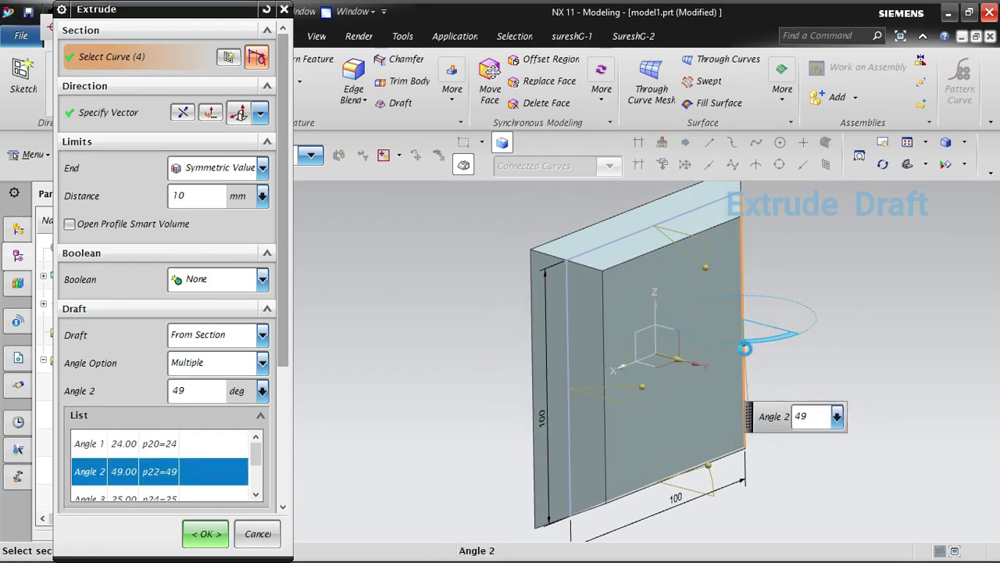
left_click_drag(707, 466, 739, 401)
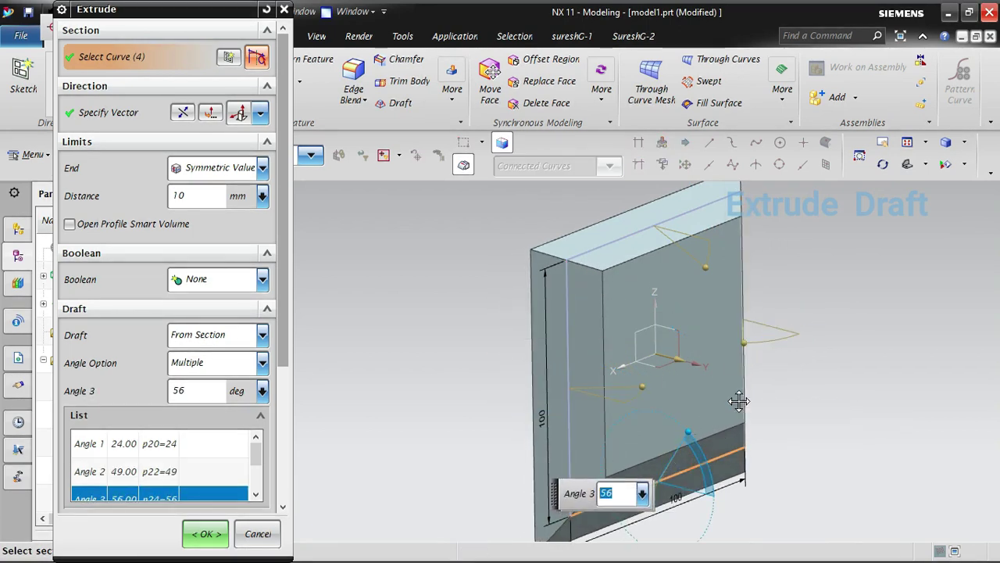
Increase draft Angle 1 to 38 degrees directly on the model and apply the extrusion changes.
middle_click_drag(739, 401, 724, 286)
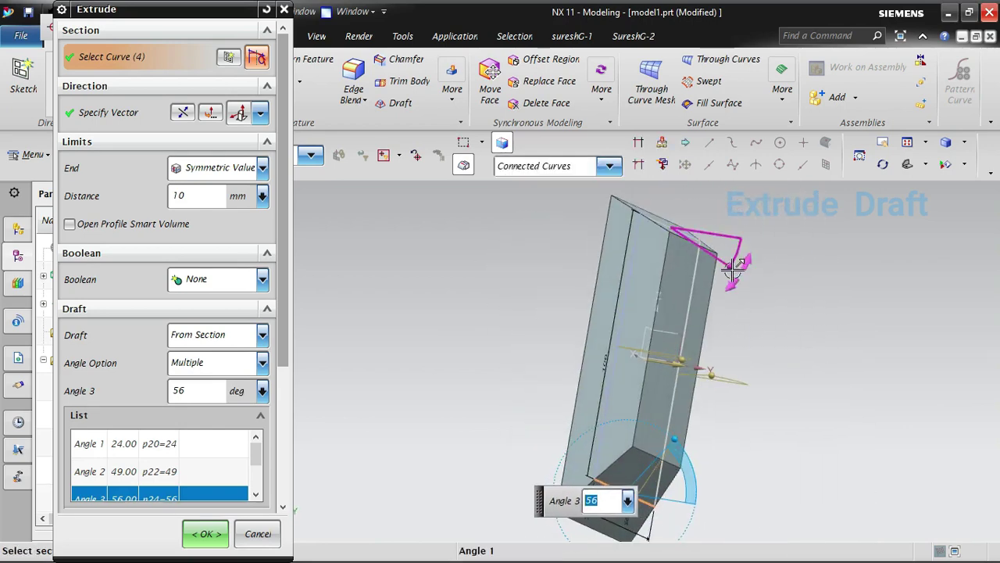
mouse_move(733, 270)
left_mouse_down()
mouse_move(726, 275)
mouse_move(735, 269)
left_mouse_up()
middle_click(753, 380)
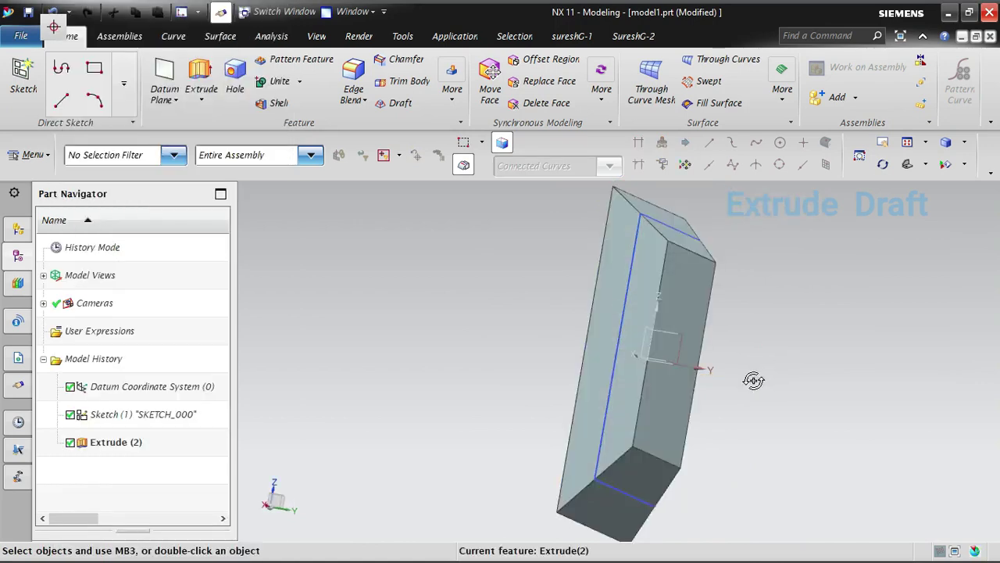
middle_click_drag(753, 380, 886, 393)
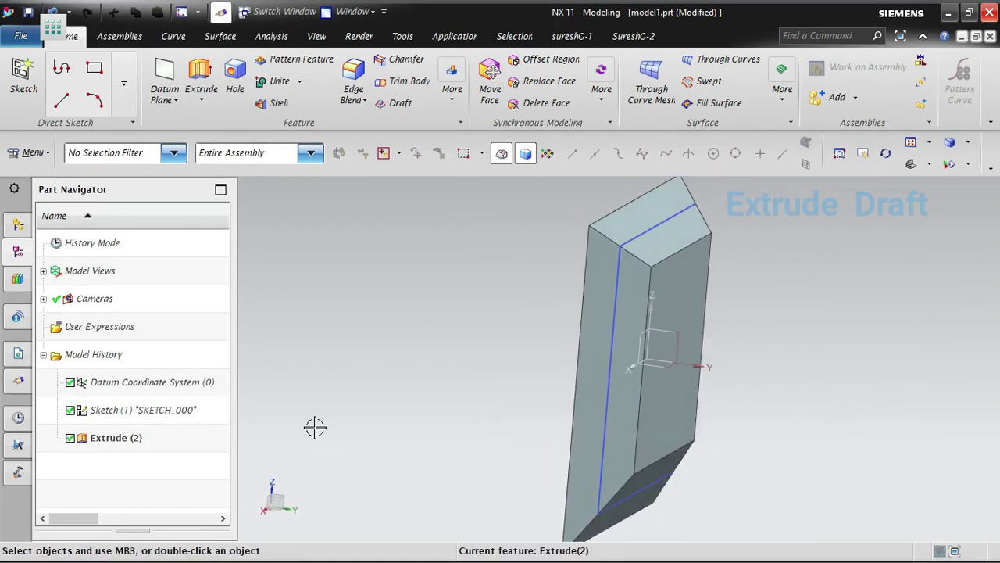
Reopen the extrusion for editing and set its draft to From Section - Asymmetric Angle with the Single angle option.
double_click(124, 439)
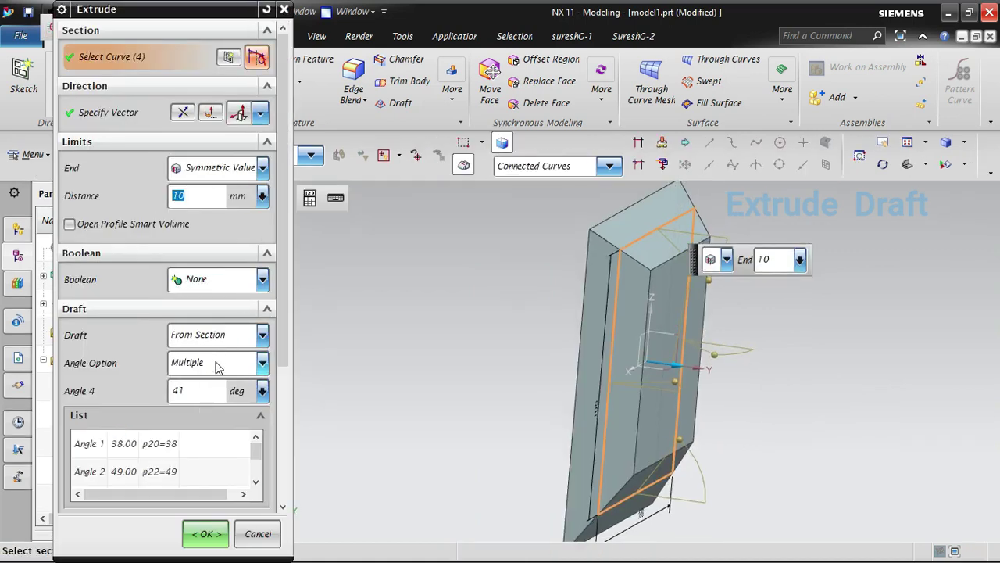
left_click(231, 341)
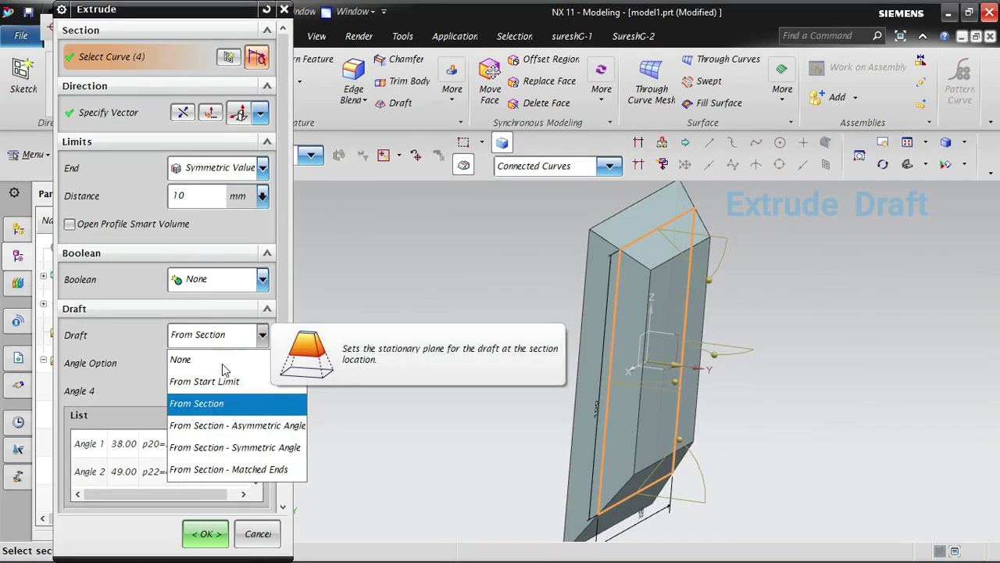
left_click(277, 432)
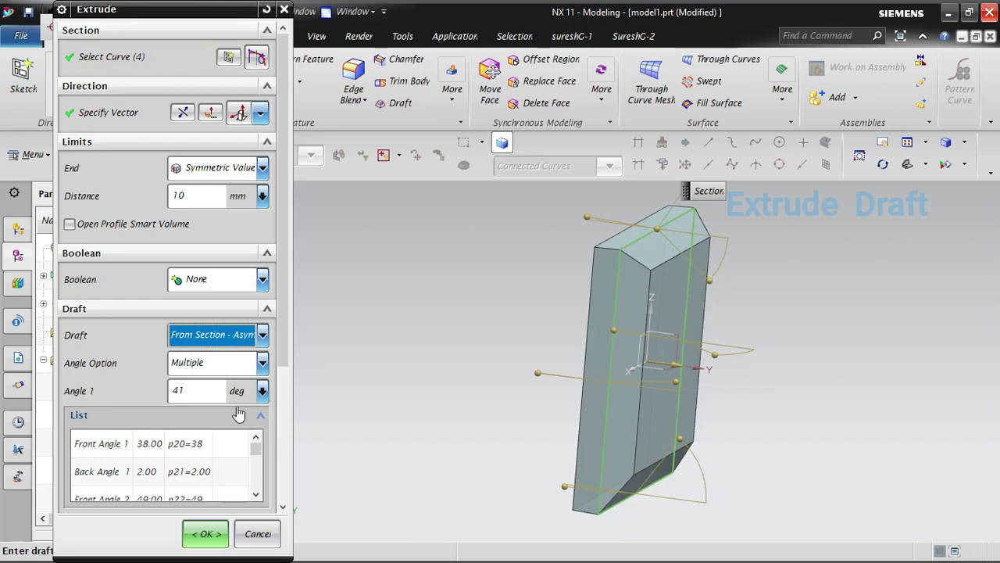
left_click(225, 361)
left_click(187, 387)
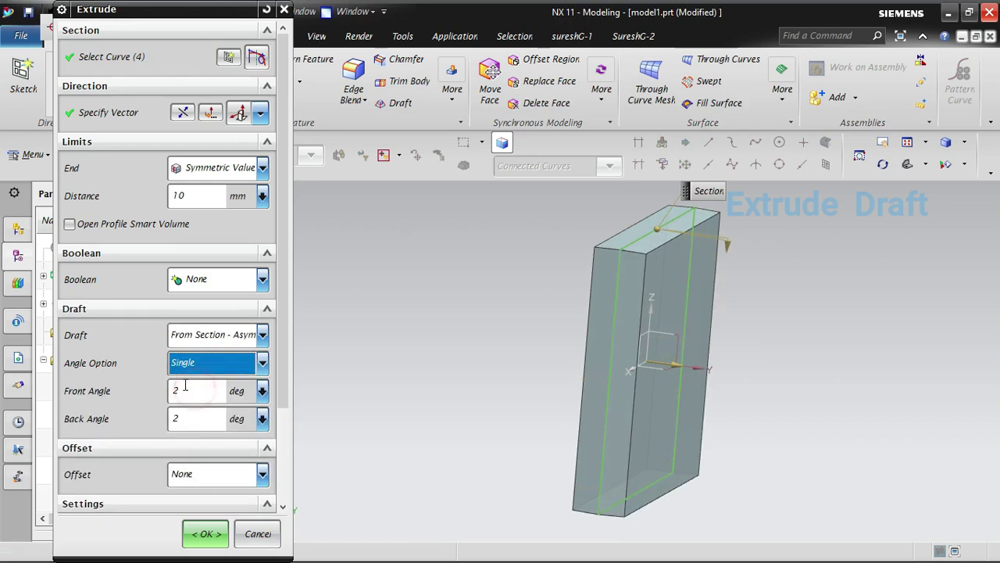
left_click(229, 338)
left_click(239, 426)
left_click(200, 369)
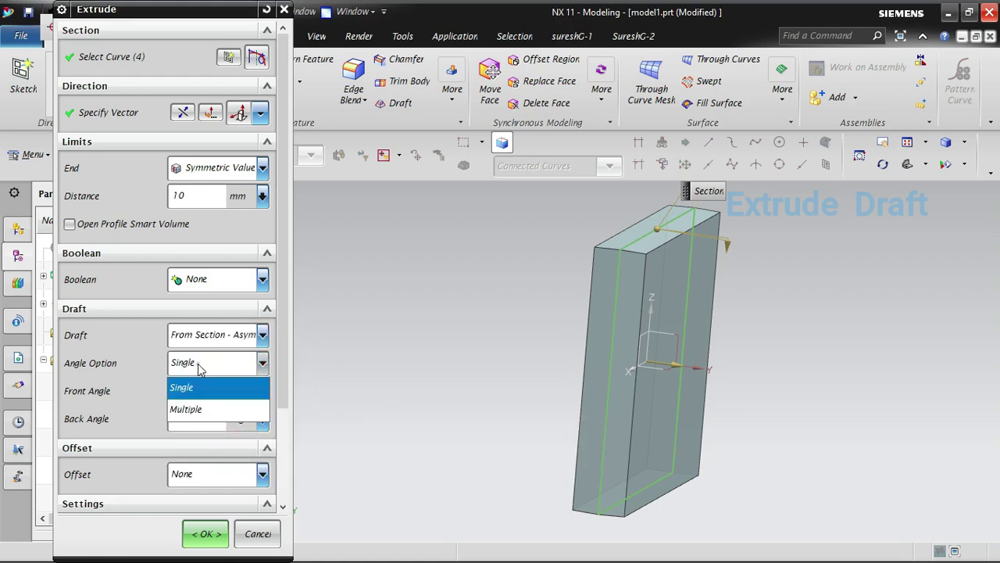
left_click(195, 387)
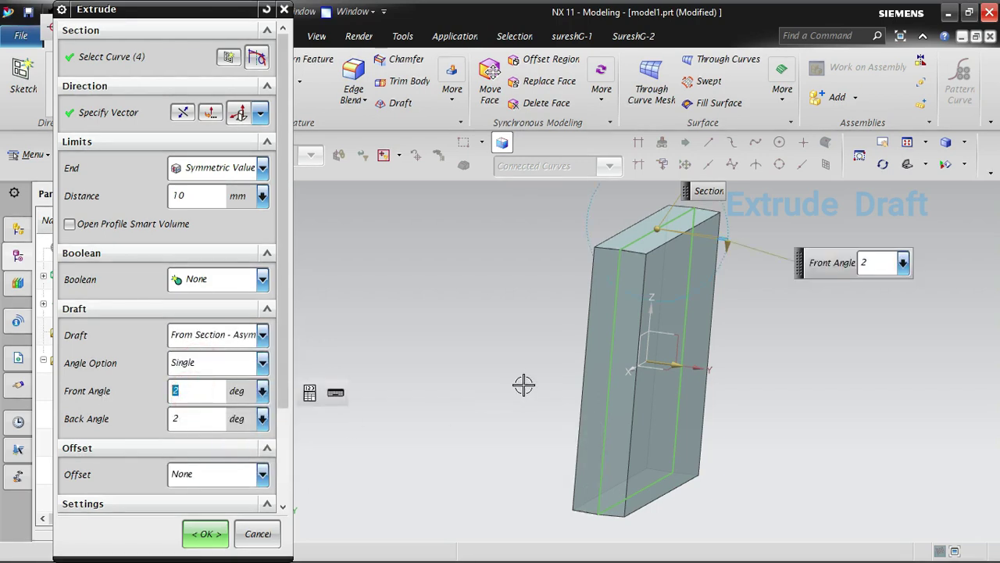
Set the draft Front Angle to 15 degrees and check the tapered profile from the side.
middle_click_drag(524, 383, 559, 407)
middle_click_drag(428, 391, 434, 401)
left_click(204, 394)
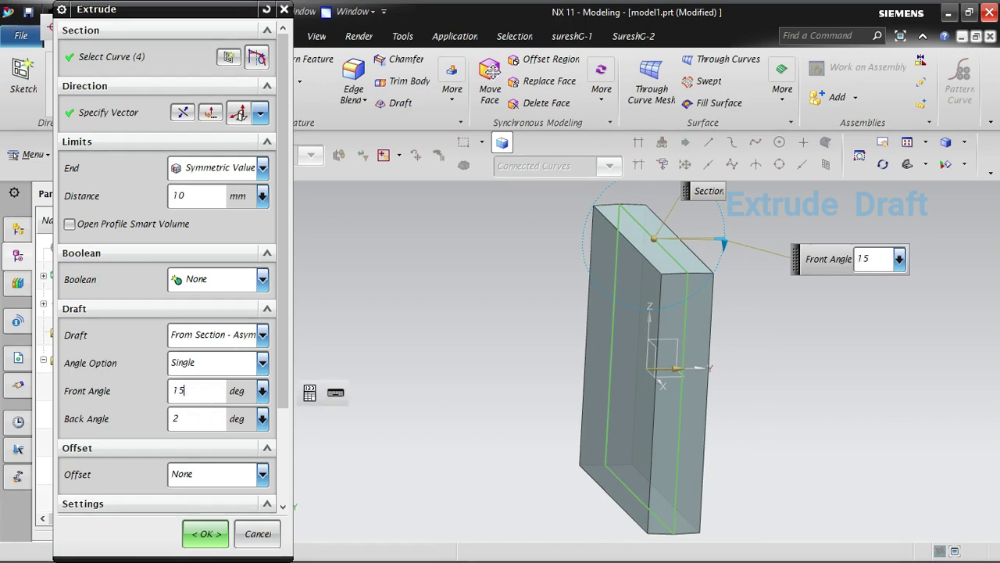
key("Return")
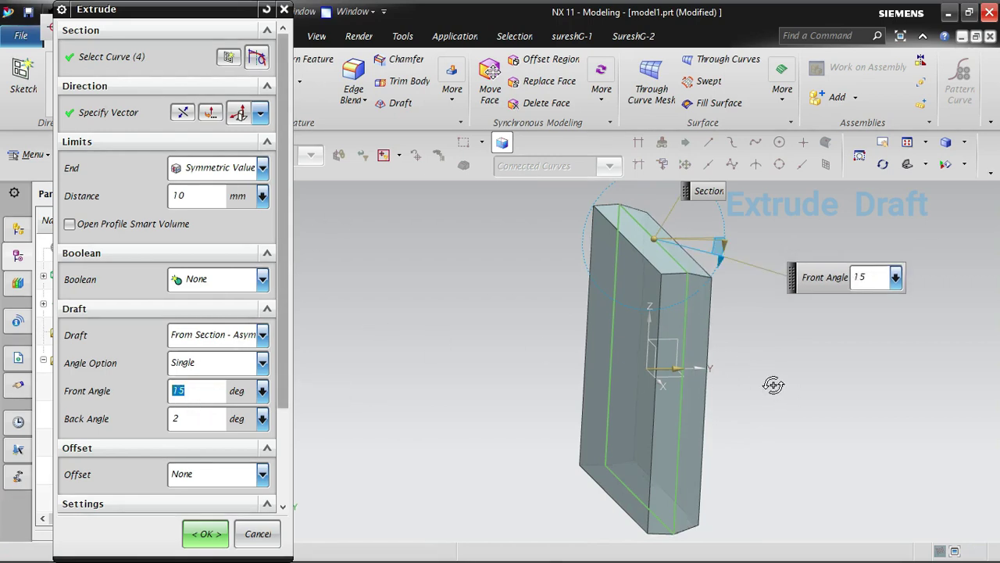
middle_click_drag(770, 384, 762, 368)
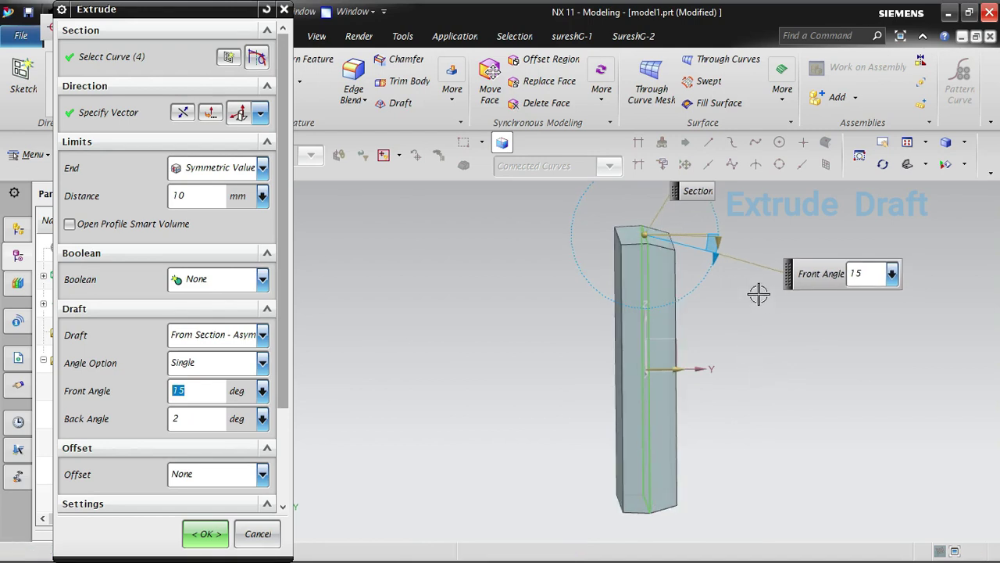
Try a Back Angle of -15 degrees, change it to 15 degrees, and inspect the draft on both sides of the section.
left_click(178, 419)
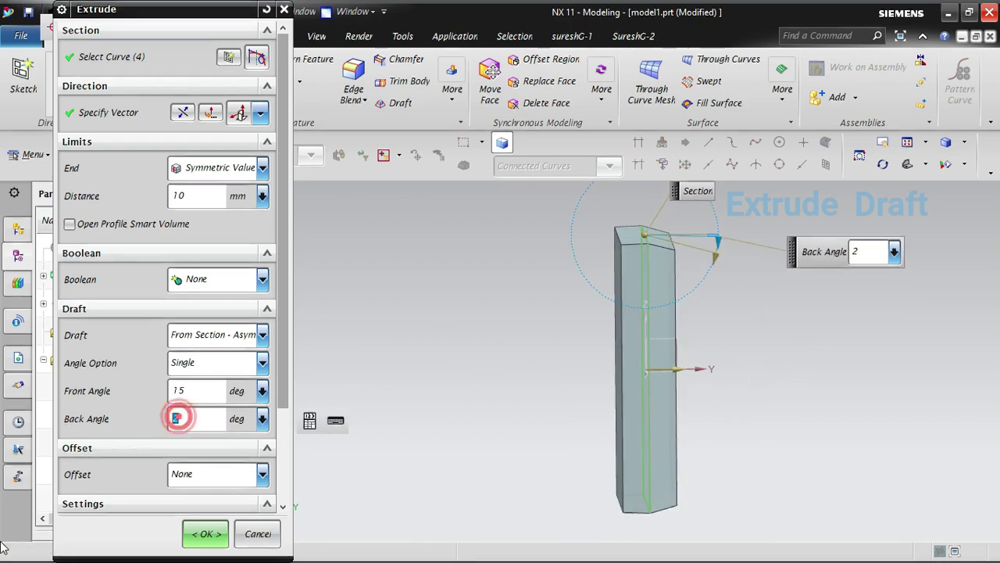
key("Return")
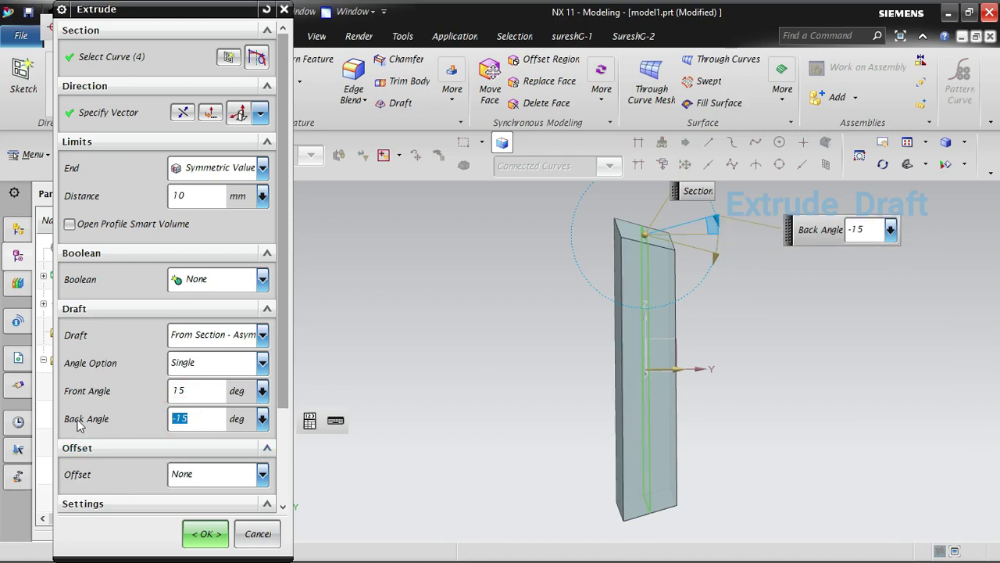
key("Return")
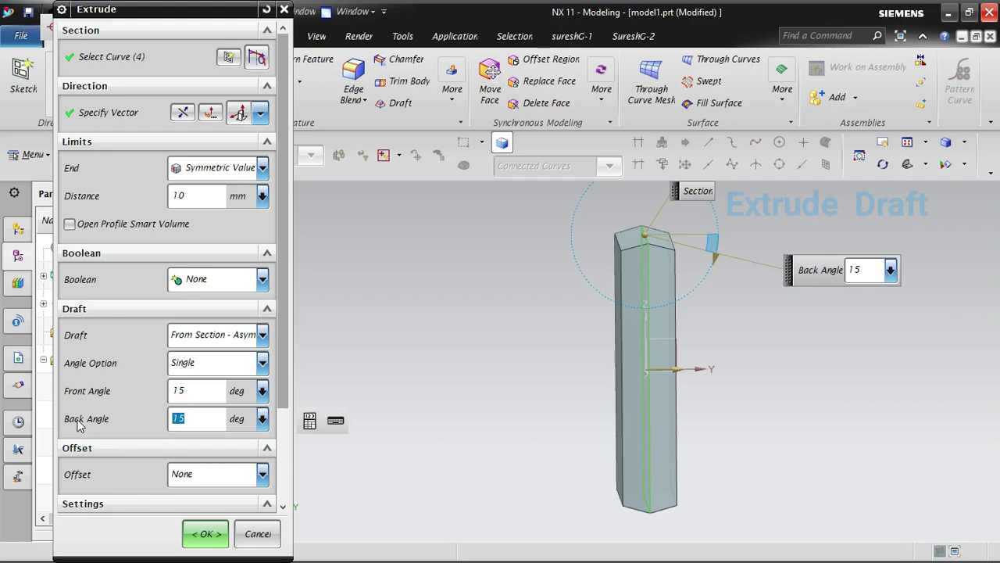
middle_click_drag(808, 352, 758, 375)
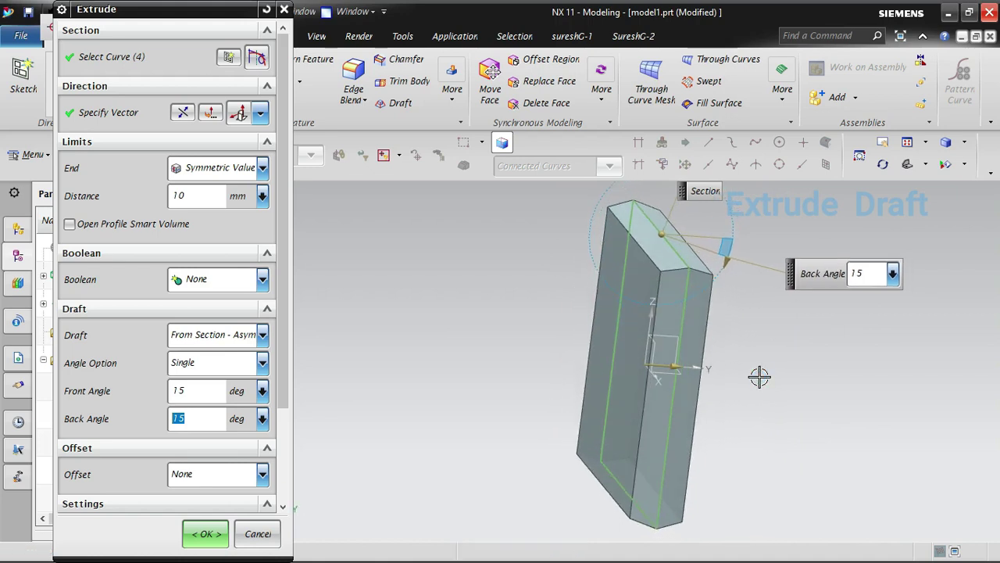
Set the draft Back Angle to 6 degrees and compare the back side with the front.
double_click(199, 424)
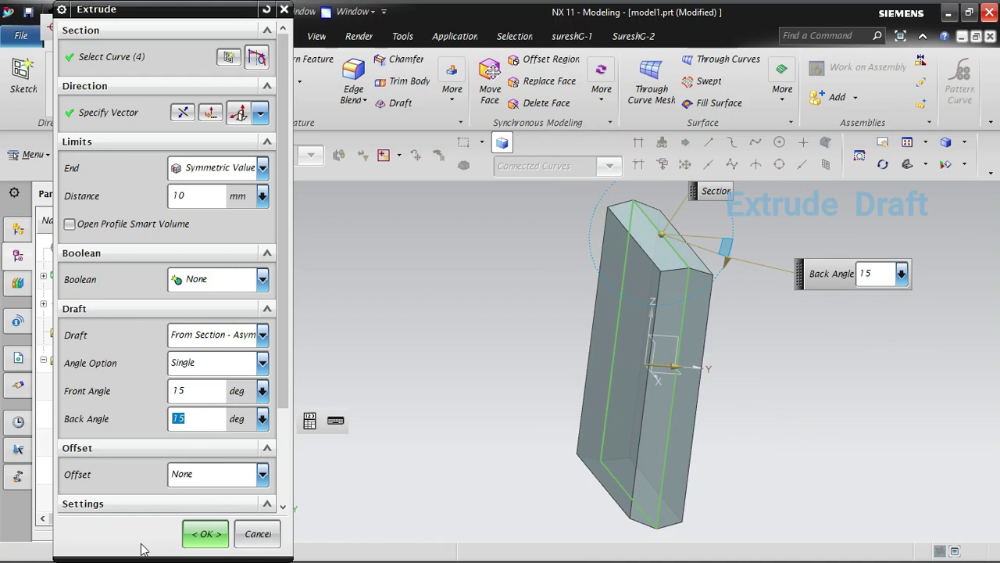
type("6")
key("Return")
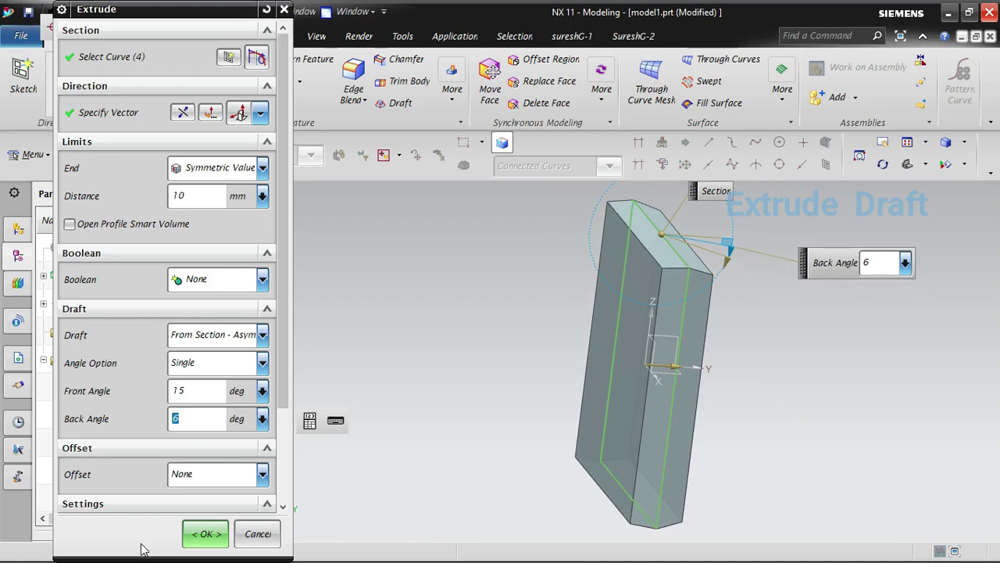
middle_click_drag(730, 383, 692, 381)
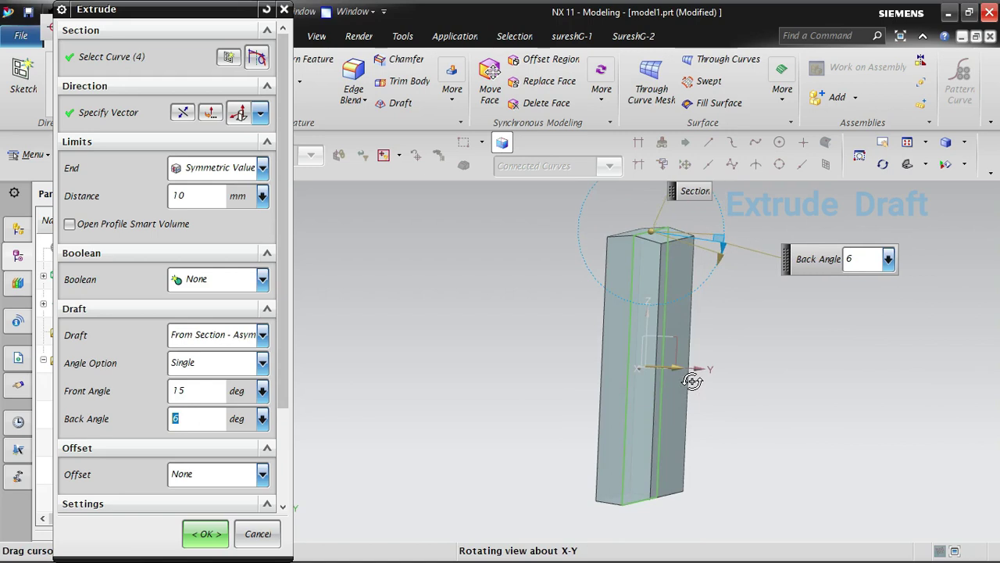
Switch the draft to From Section - Symmetric Angle and set its angle to 45 degrees.
left_click(214, 365)
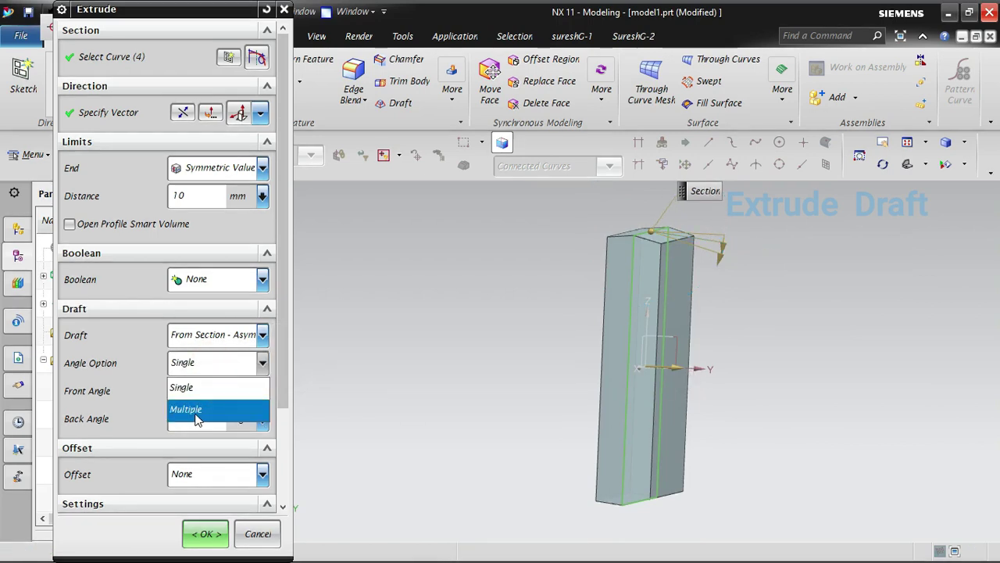
left_click(137, 356)
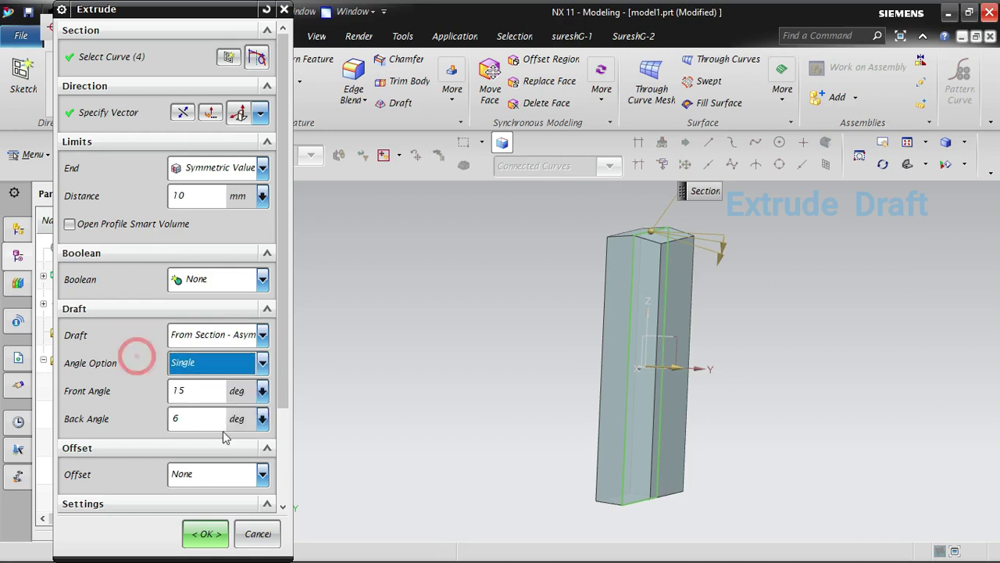
left_click(247, 337)
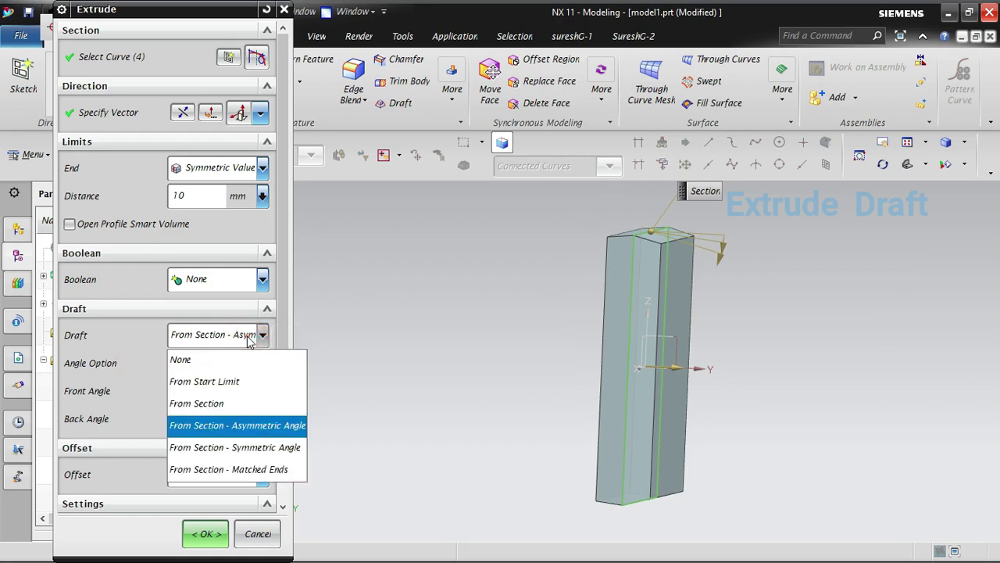
left_click(275, 452)
mouse_move(508, 402)
middle_mouse_down()
mouse_move(531, 401)
mouse_move(523, 401)
middle_mouse_up()
double_click(188, 363)
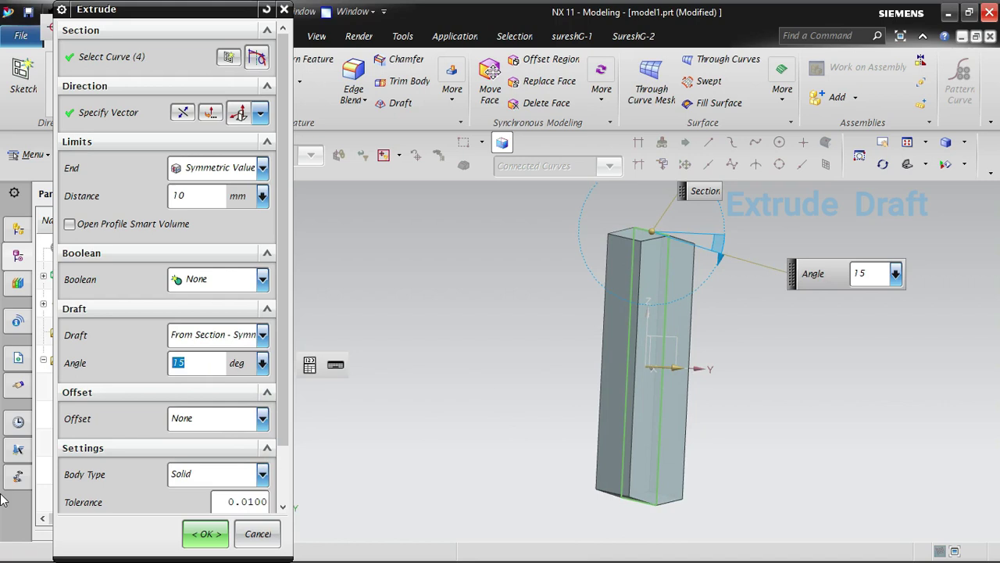
key("Return")
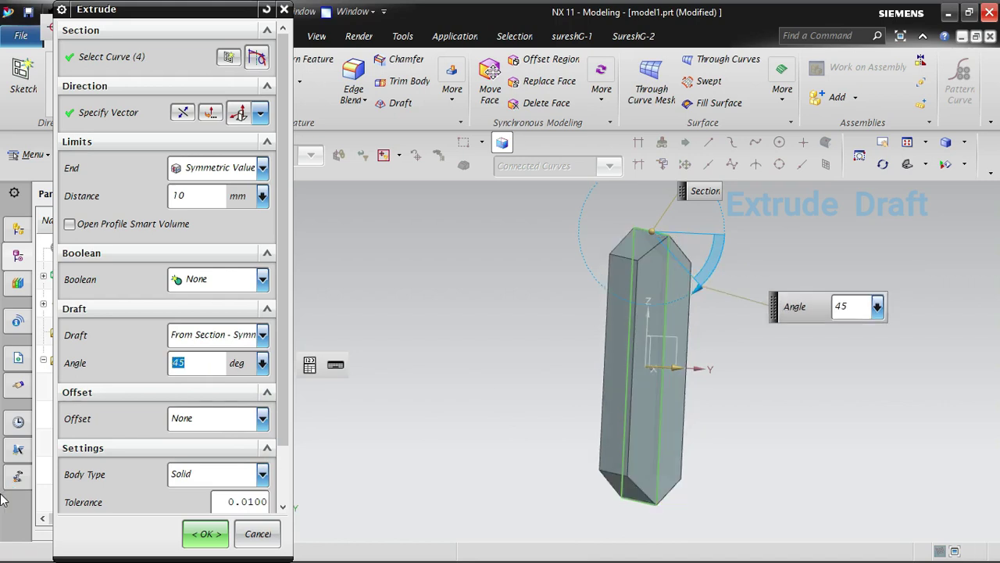
Try a symmetric draft angle of 30 degrees, then change it to 15 degrees.
type("30")
key("Return")
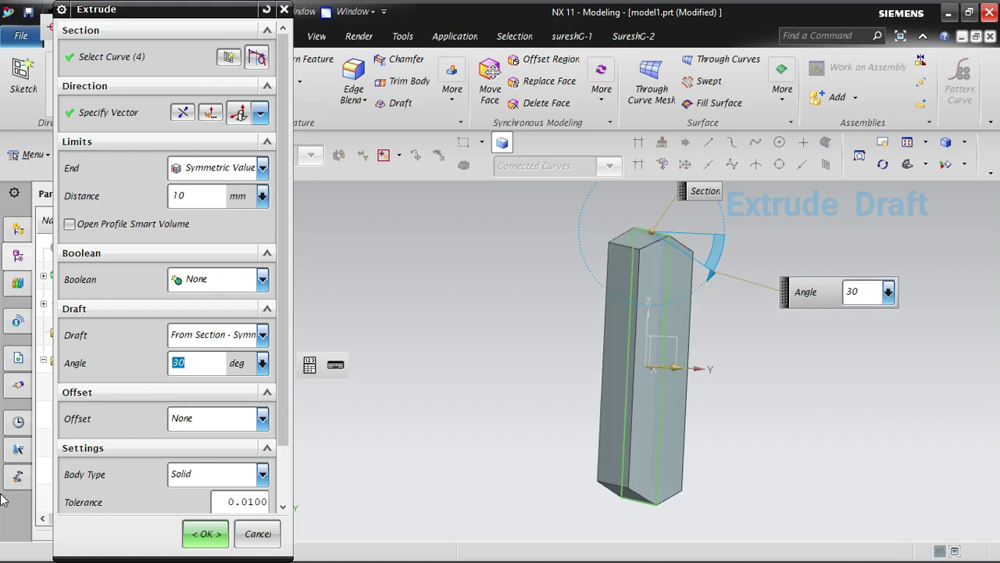
type("15")
key("Return")
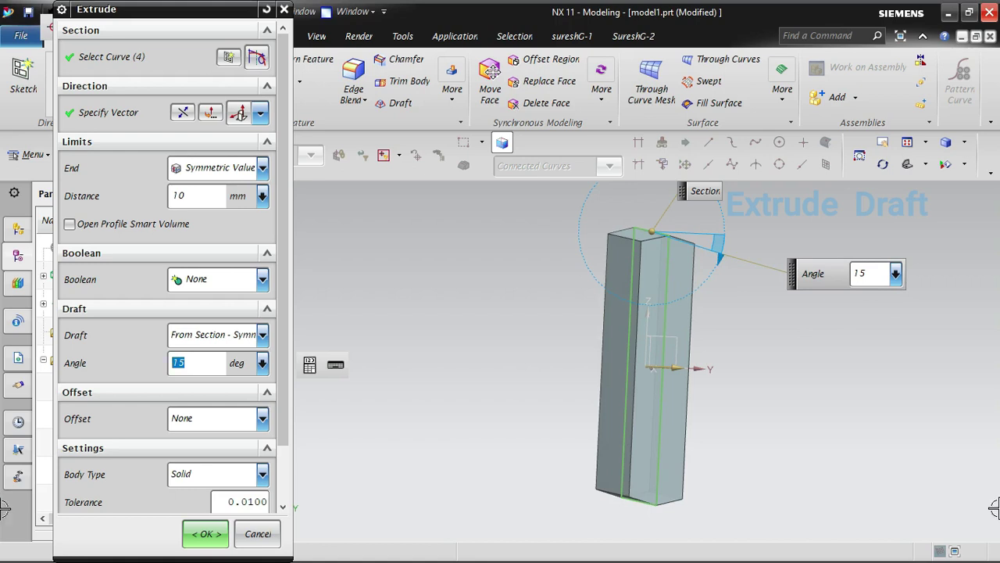
Reset the draft to None, then apply From Section - Matched Ends with an angle of 15 degrees.
left_click(230, 338)
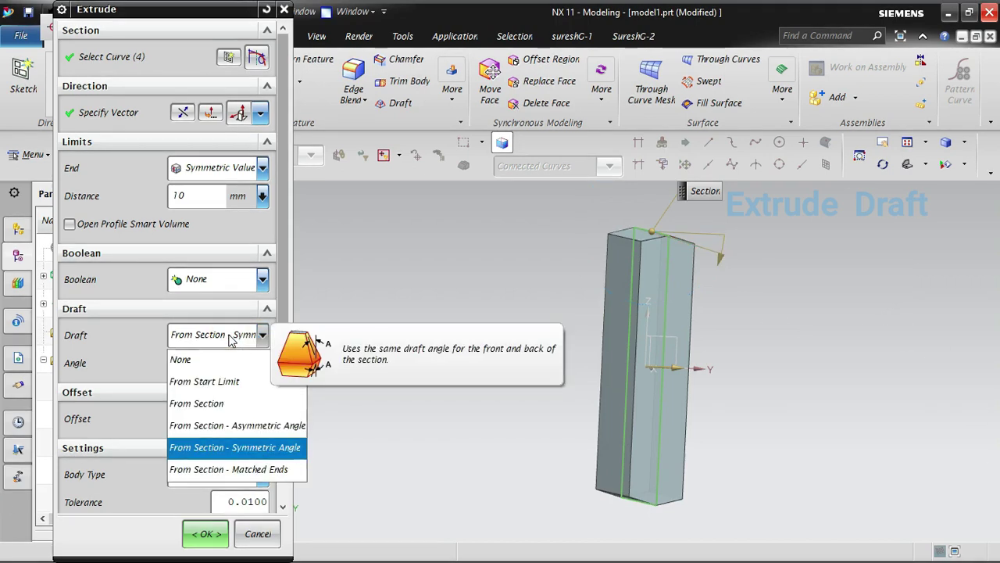
left_click(181, 358)
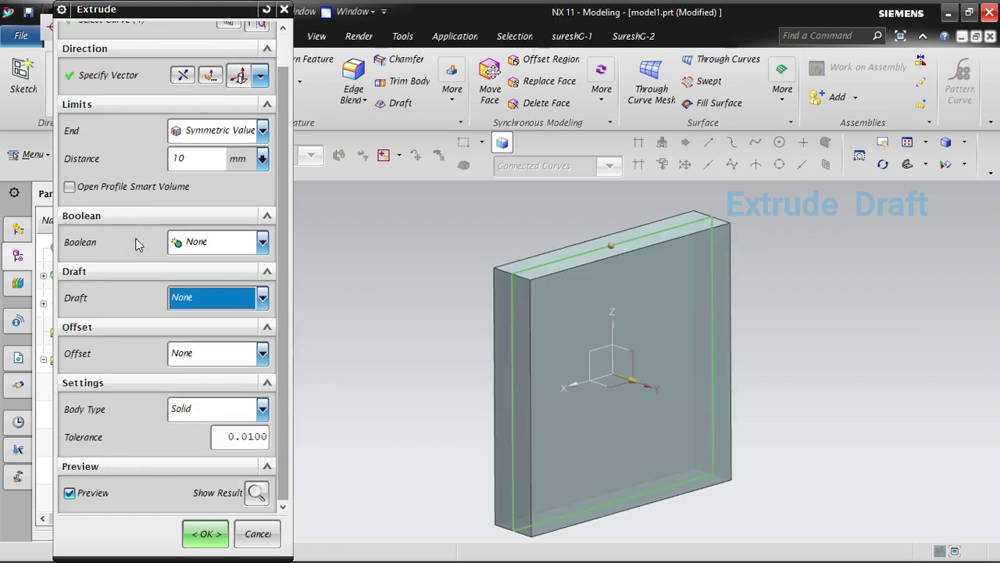
left_click(216, 300)
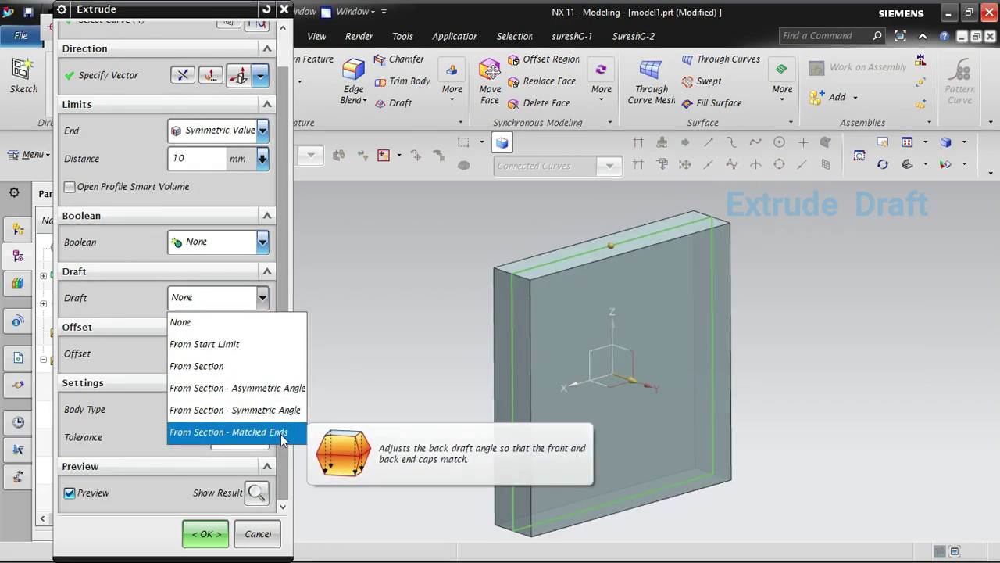
left_click(283, 440)
middle_click_drag(474, 384, 500, 391)
double_click(204, 325)
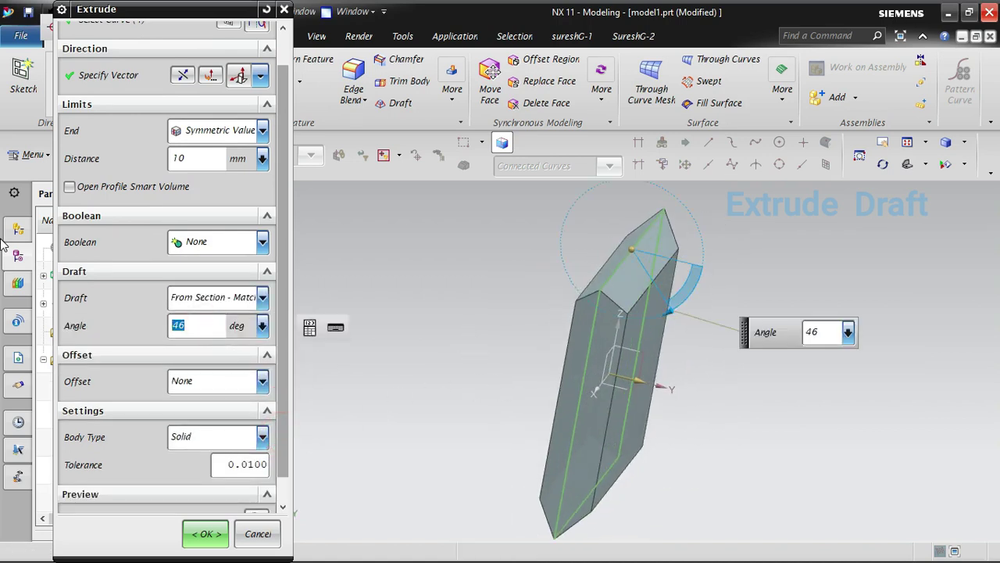
type("15")
key("Return")
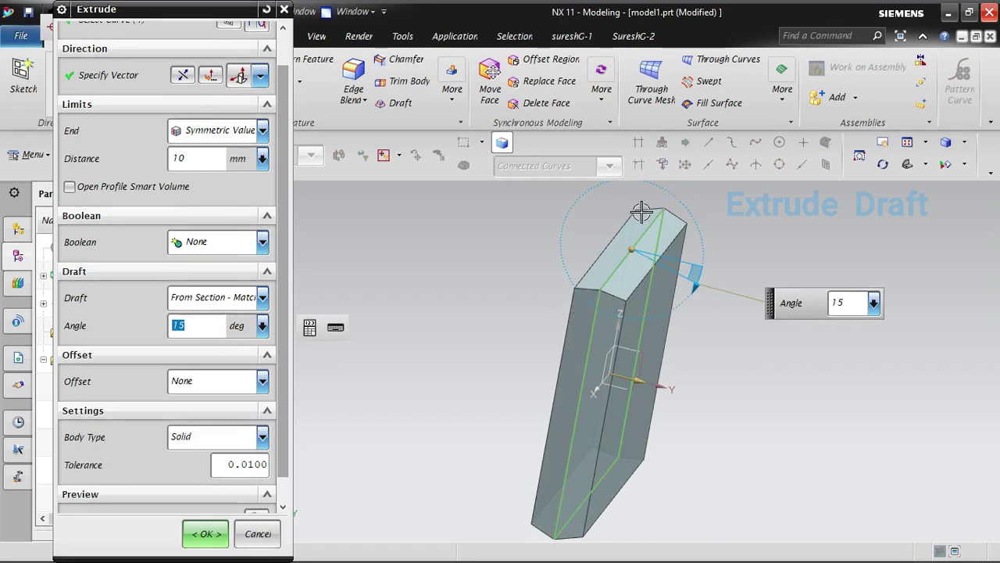
Inspect the matched-ends draft from several sides and set the draft back to None.
middle_click_drag(734, 458, 542, 475)
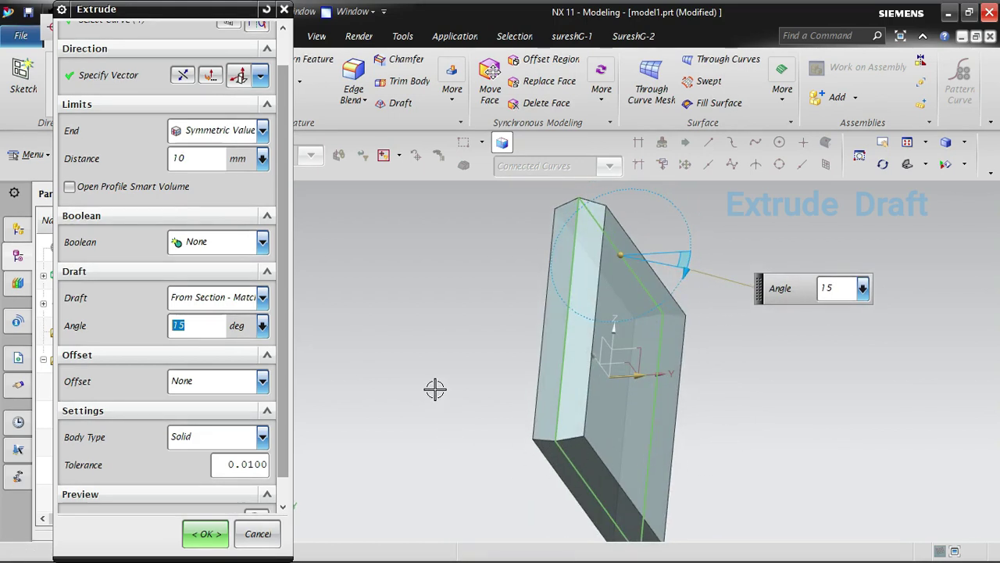
mouse_move(436, 388)
middle_mouse_down()
mouse_move(439, 404)
mouse_move(422, 398)
middle_mouse_up()
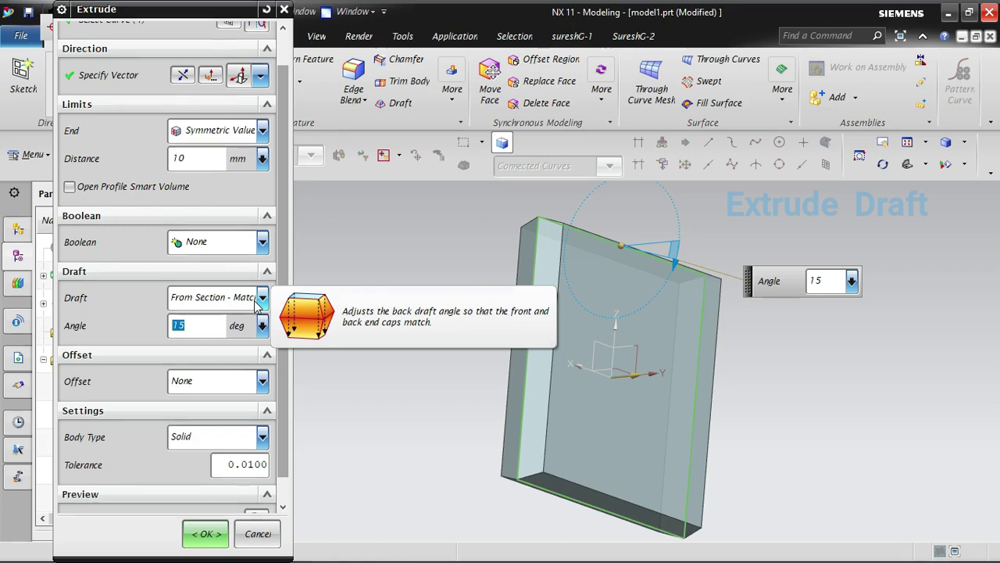
left_click(258, 301)
left_click(202, 323)
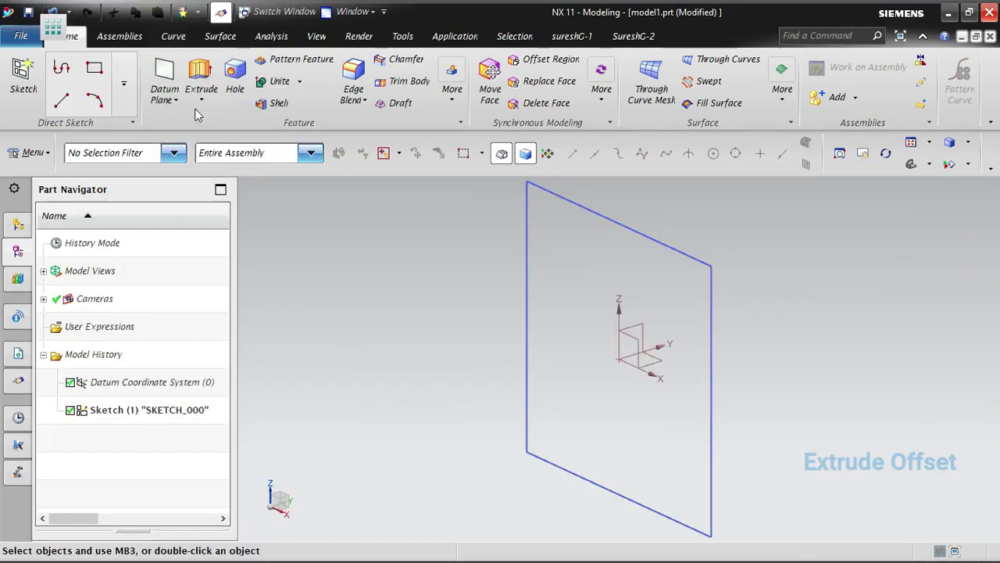
Start a new extrusion of the four connected curves of the square sketch and reverse its direction.
left_click(201, 90)
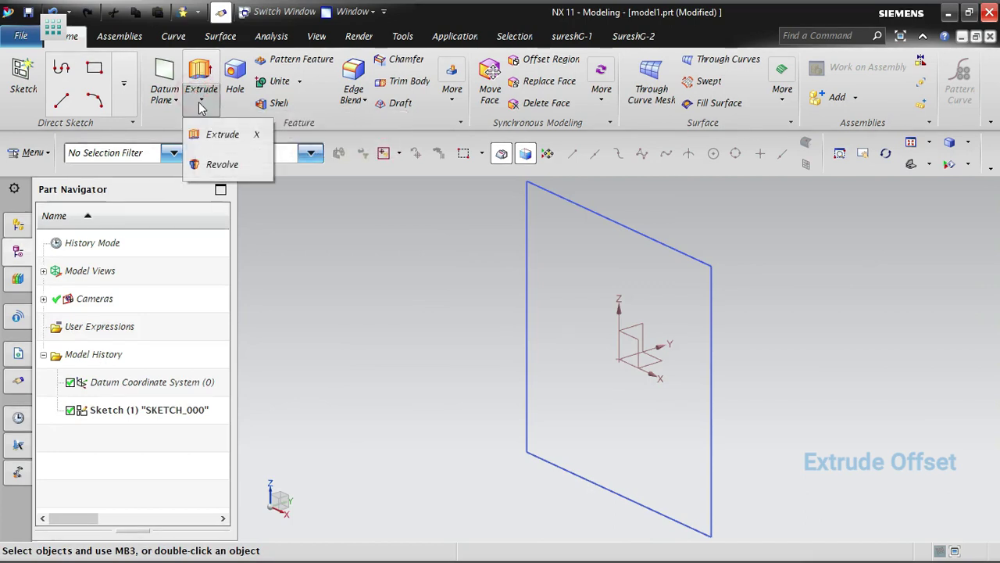
left_click(222, 134)
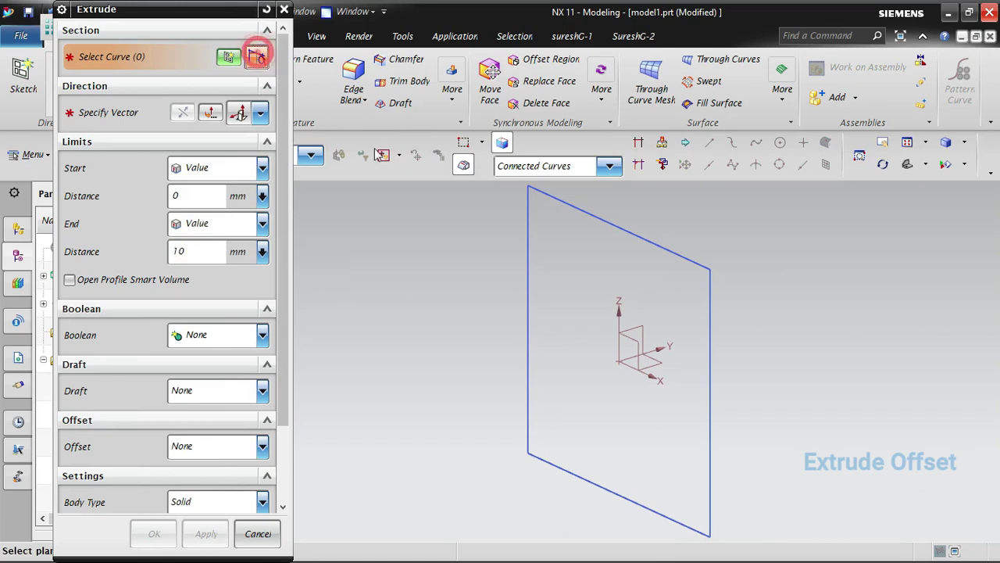
left_click(642, 239)
scroll(502, 381, "down", 2)
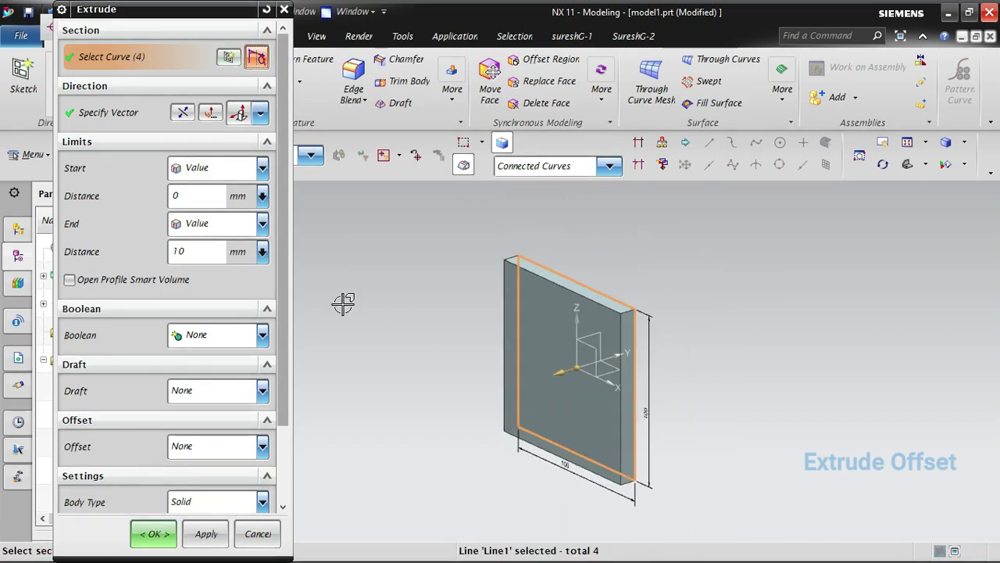
scroll(359, 339, "down", 2)
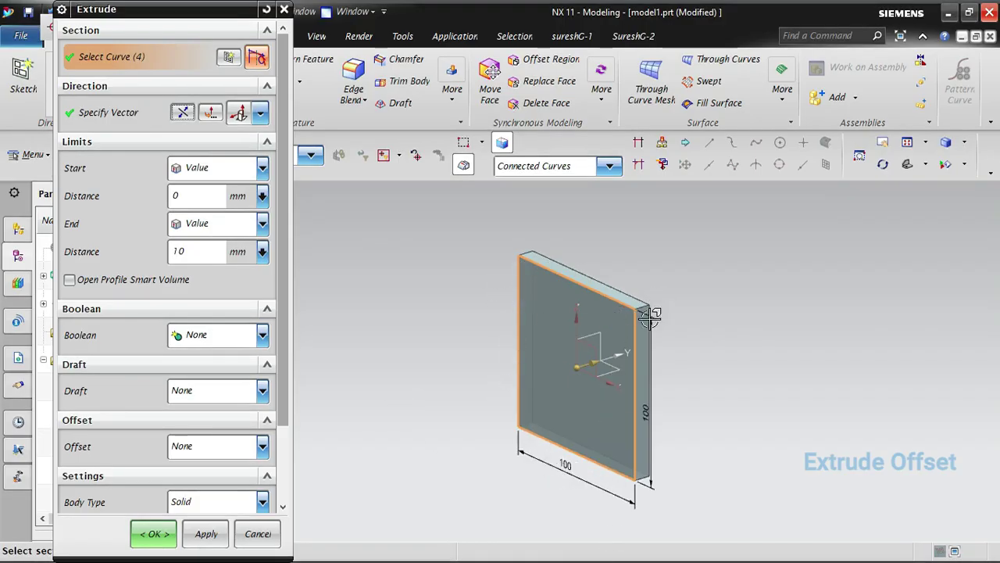
mouse_move(753, 497)
middle_mouse_down()
mouse_move(774, 500)
mouse_move(764, 492)
middle_mouse_up()
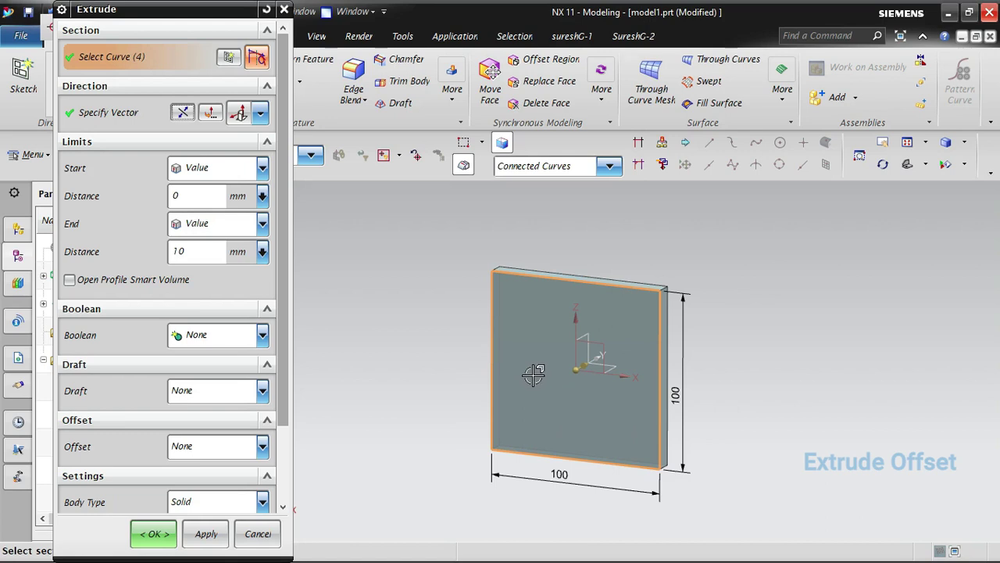
Keep the extrusion's offset at None, show the resulting body, and return to editing.
left_click(188, 447)
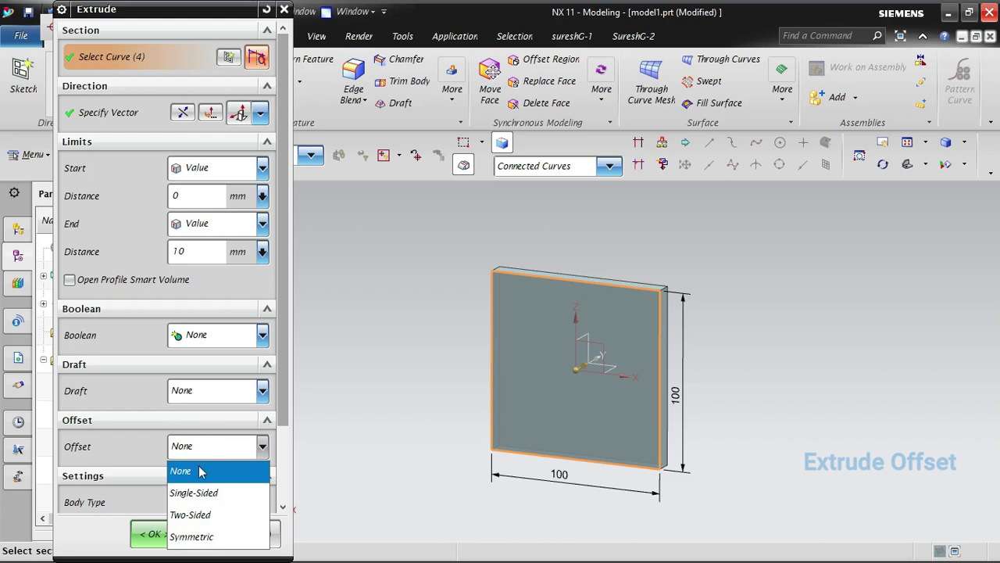
left_click(201, 472)
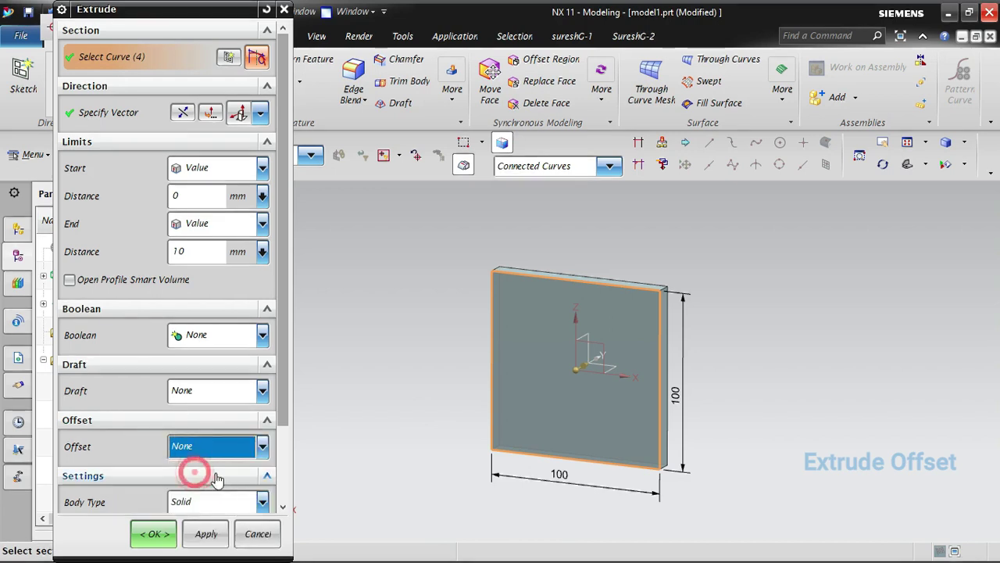
left_click_drag(281, 289, 281, 365)
left_click(257, 493)
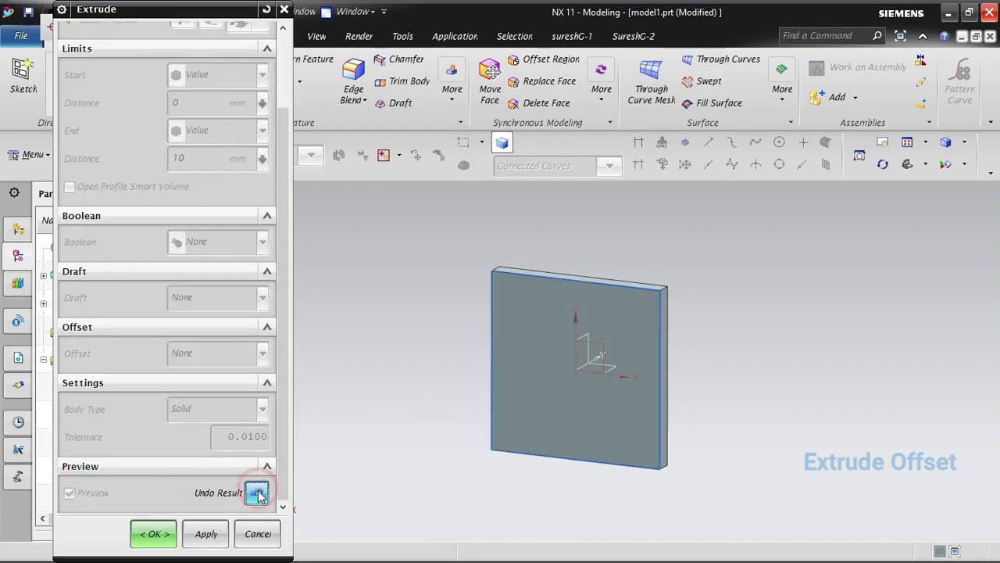
left_click(257, 493)
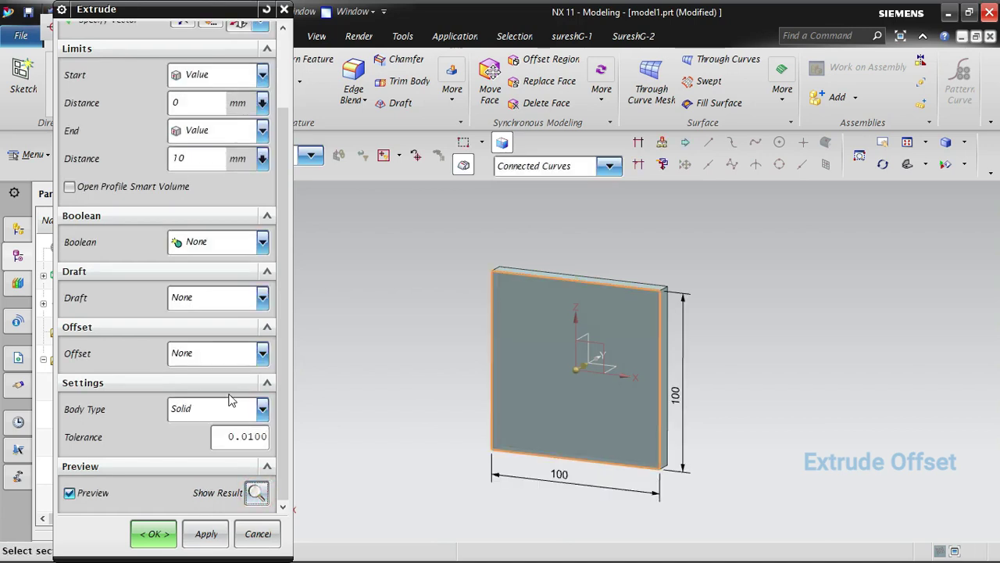
Set the extrusion's offset to Single-Sided with an End value of 5 mm and inspect it around the section.
left_click(207, 356)
left_click(209, 400)
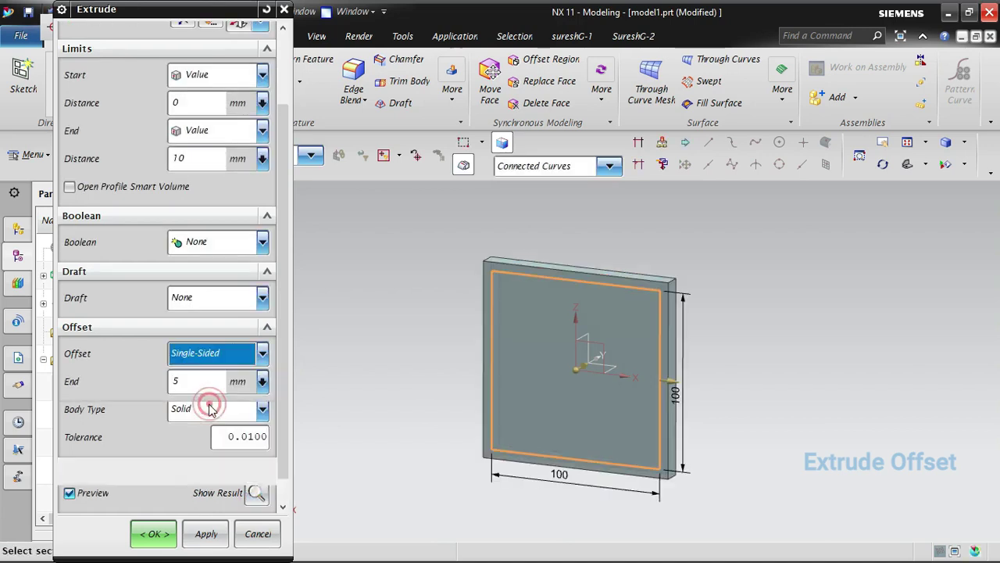
middle_click_drag(843, 385, 464, 404)
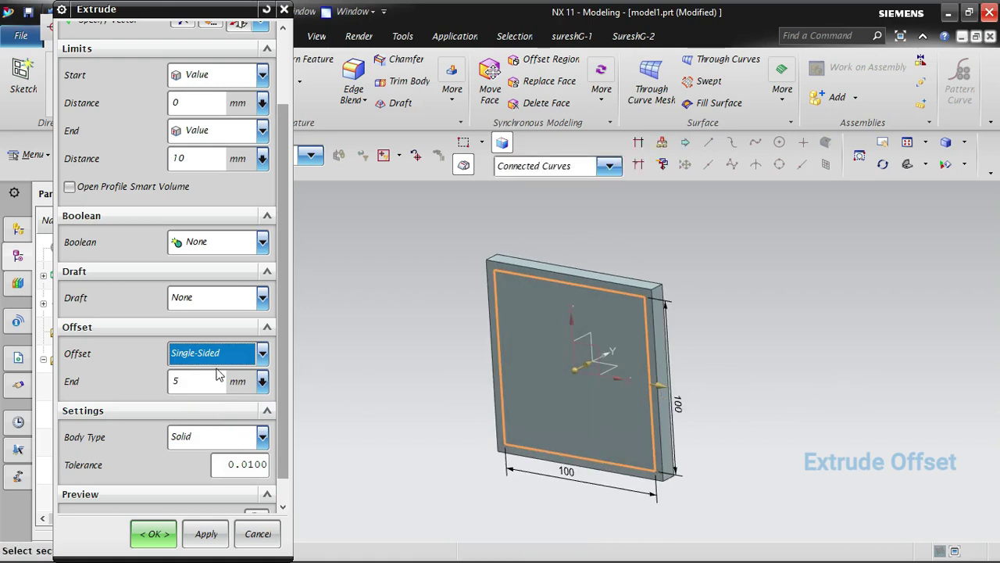
left_click(173, 381)
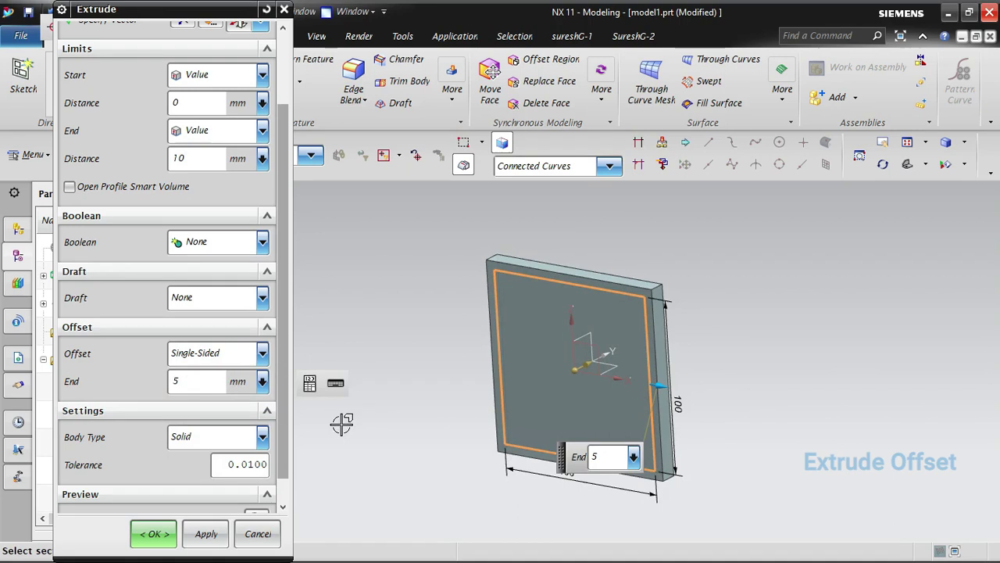
middle_click_drag(756, 391, 695, 317)
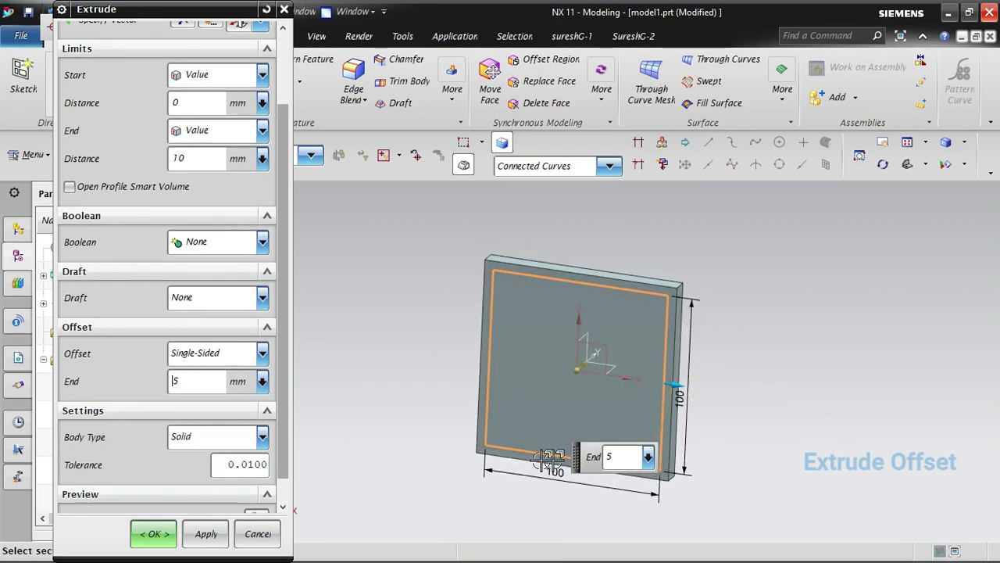
middle_click_drag(724, 360, 706, 364)
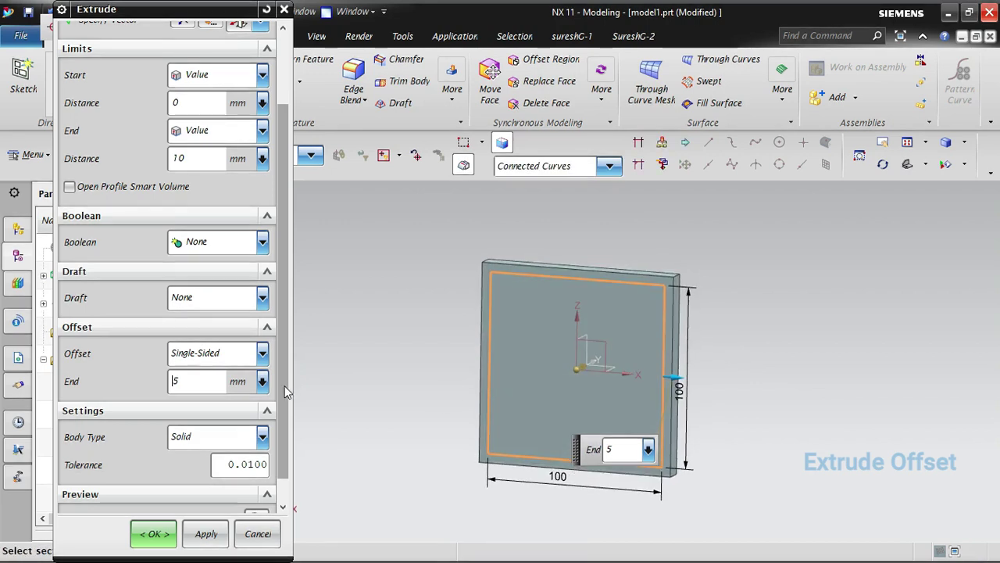
Show the result of the single-sided offset, examine it from the front and side, and return to editing.
scroll(284, 388, "down", 1)
left_click(253, 494)
mouse_move(732, 388)
middle_mouse_down()
mouse_move(718, 402)
mouse_move(731, 403)
middle_mouse_up()
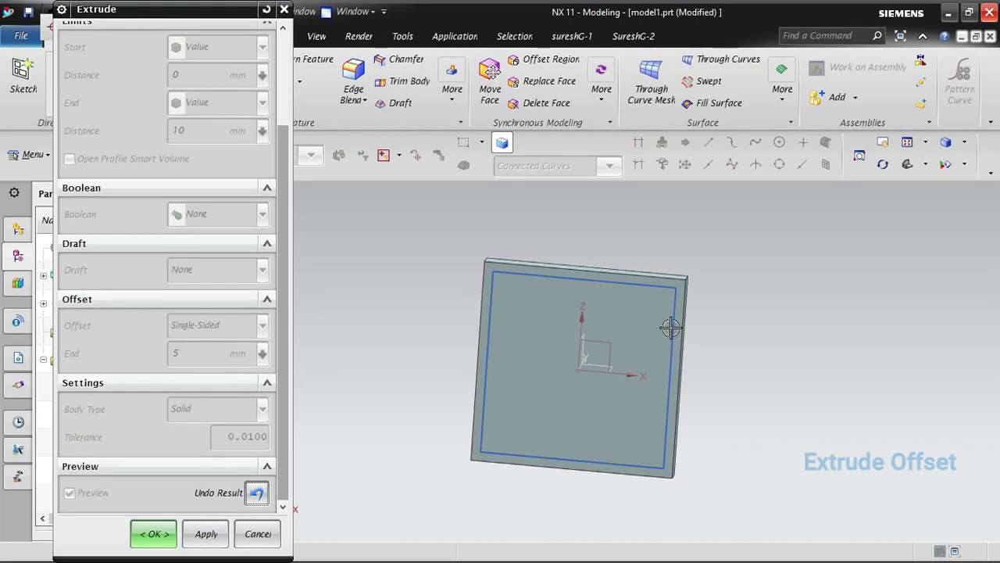
middle_click_drag(737, 333, 725, 348)
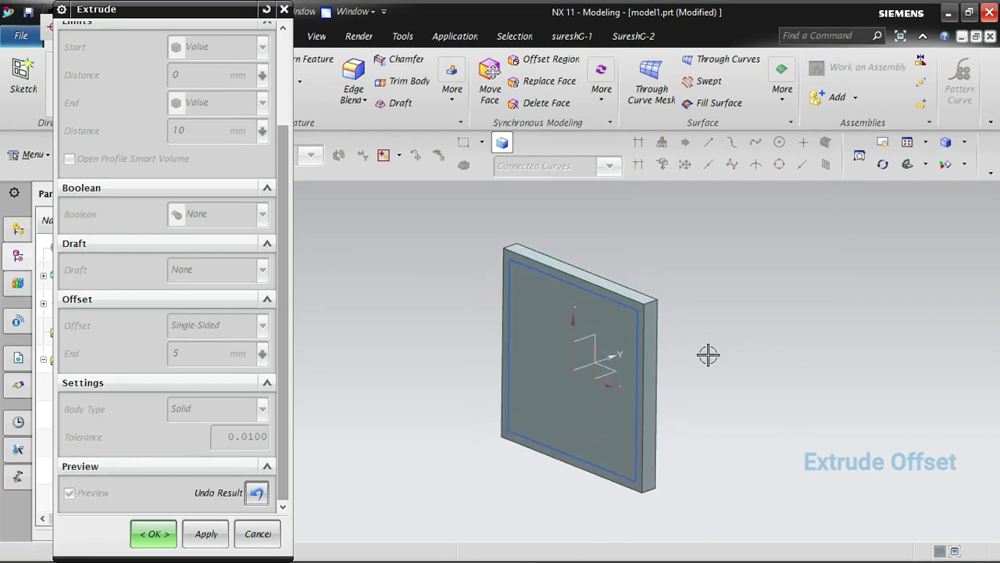
left_click(256, 493)
Set the single-sided offset's End value to -5 mm and check the body against the sketch outline.
left_click(191, 354)
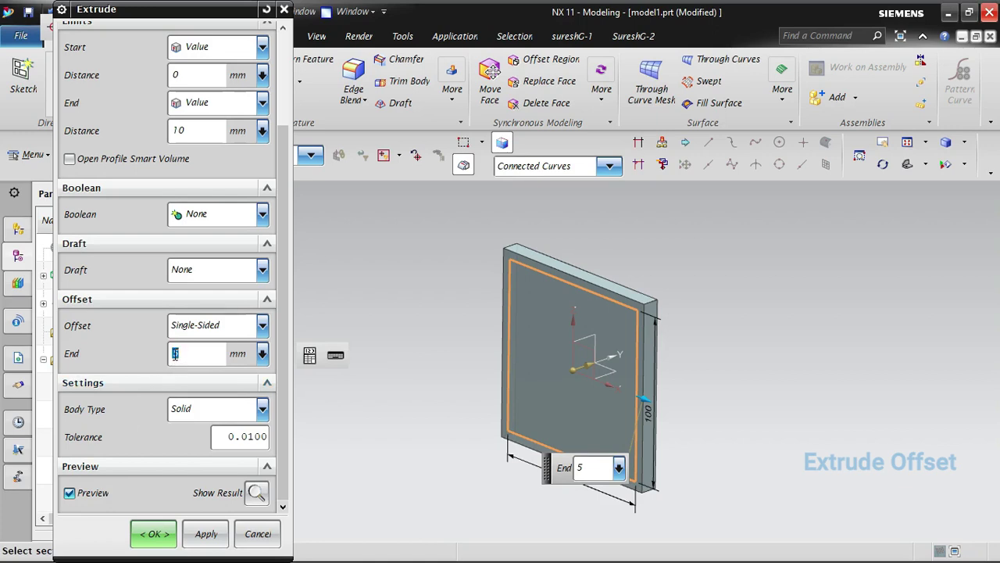
left_click(175, 353)
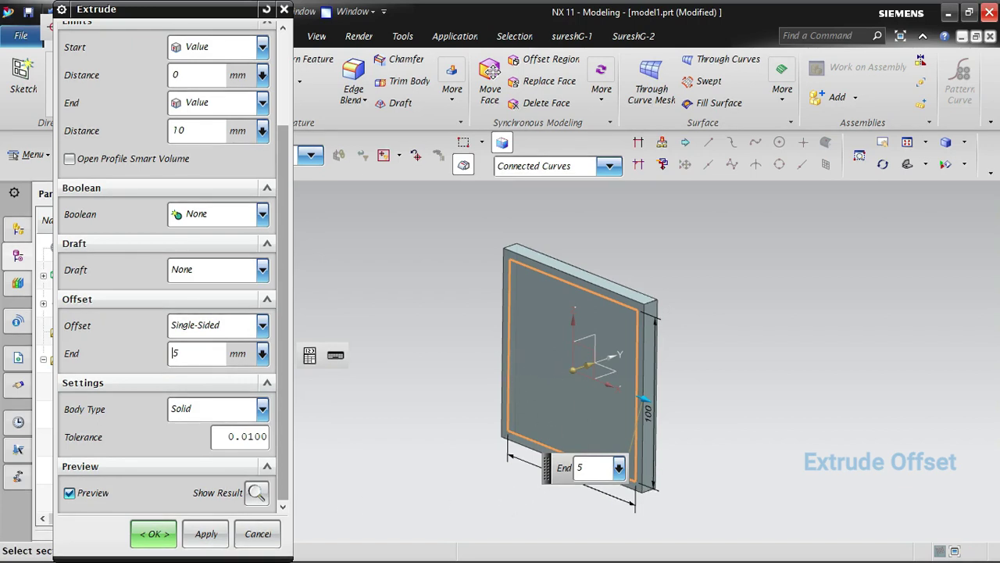
key("Tab")
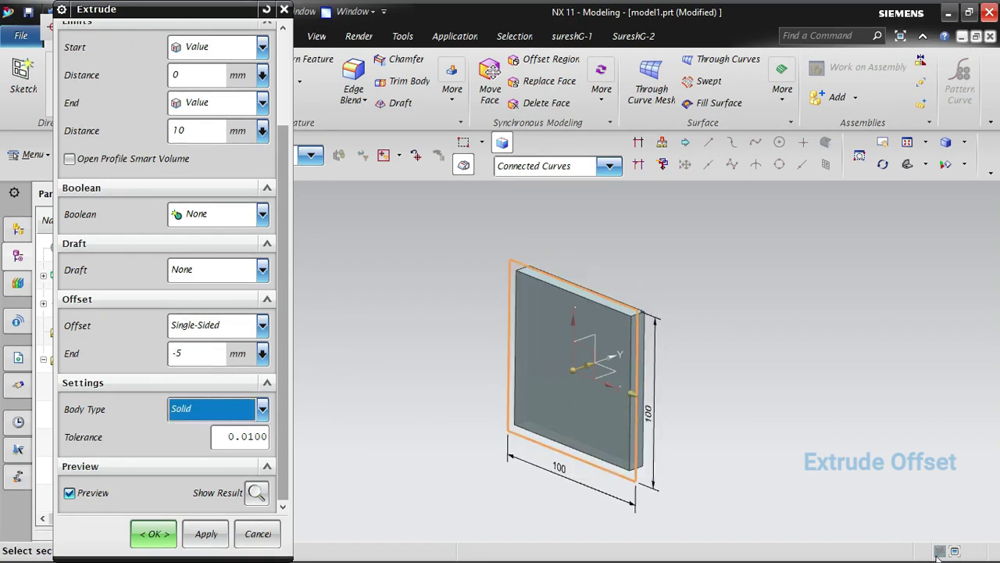
middle_click_drag(739, 362, 774, 358)
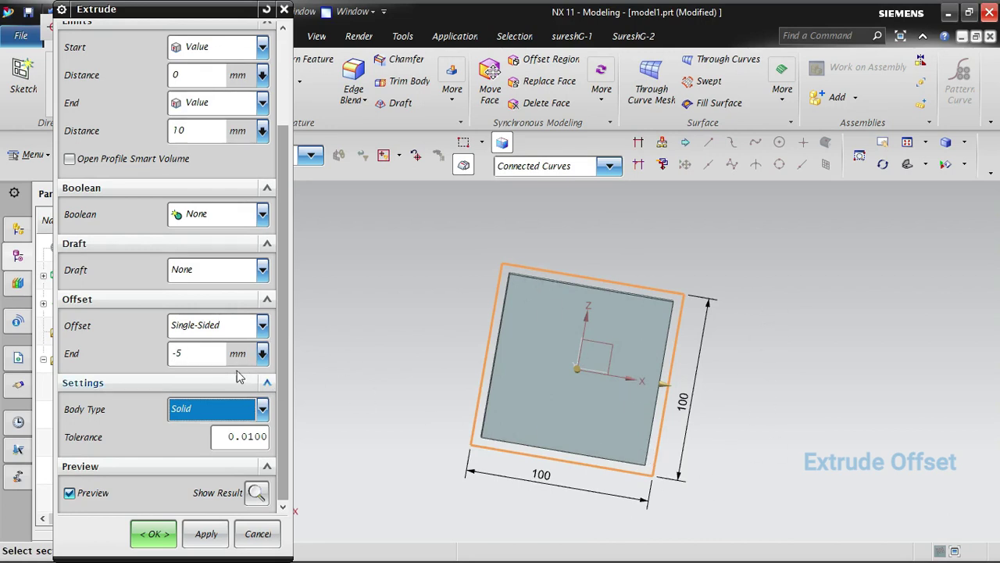
Show the result of the -5 mm single-sided offset, examine it at an angle, and return to editing its End value.
left_click(257, 492)
mouse_move(719, 402)
middle_mouse_down()
mouse_move(687, 381)
mouse_move(701, 406)
middle_mouse_up()
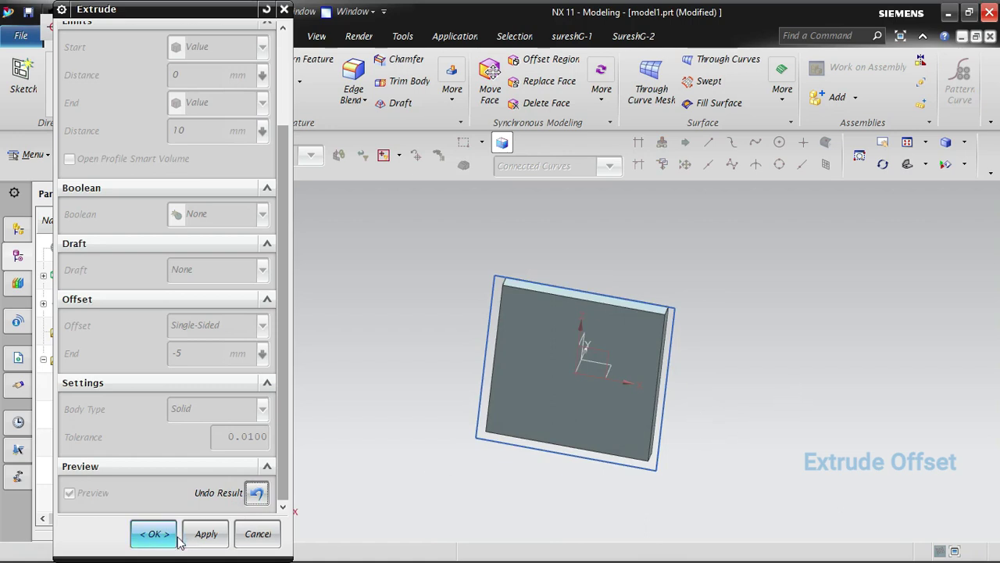
left_click(257, 493)
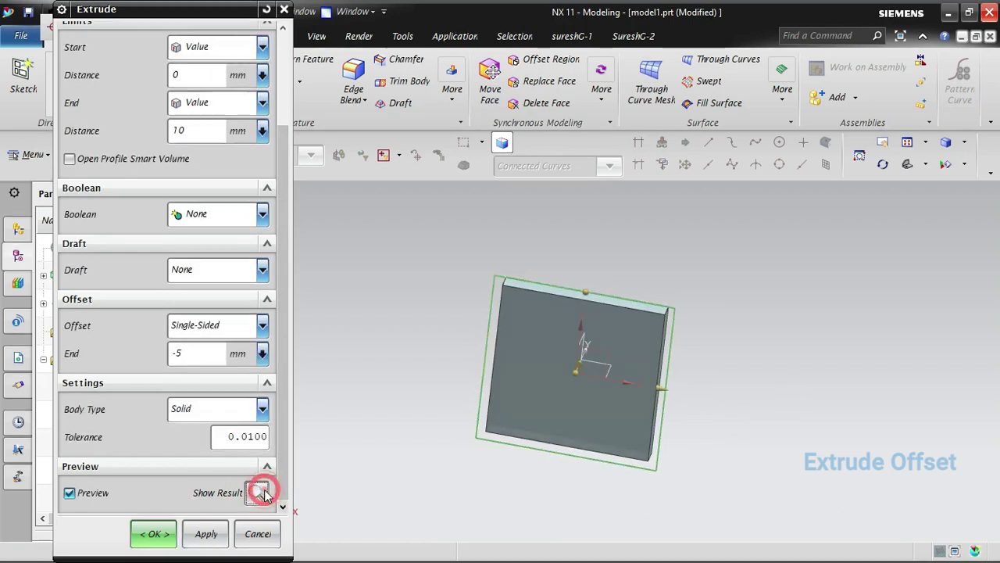
left_click(178, 352)
type("-5")
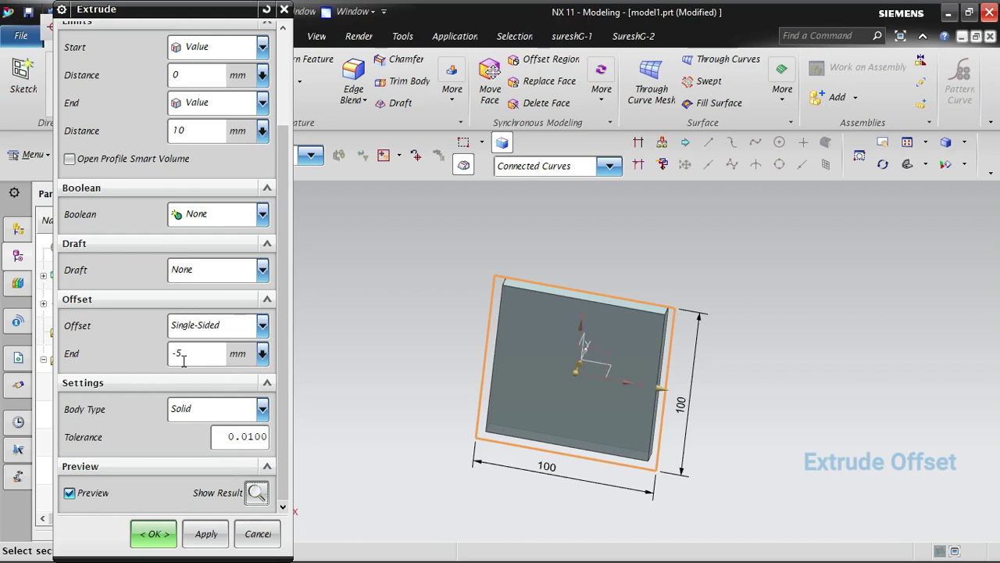
Switch the extrusion's offset to Two-Sided with an End value of 5 mm and view the frame from the front.
left_click(219, 326)
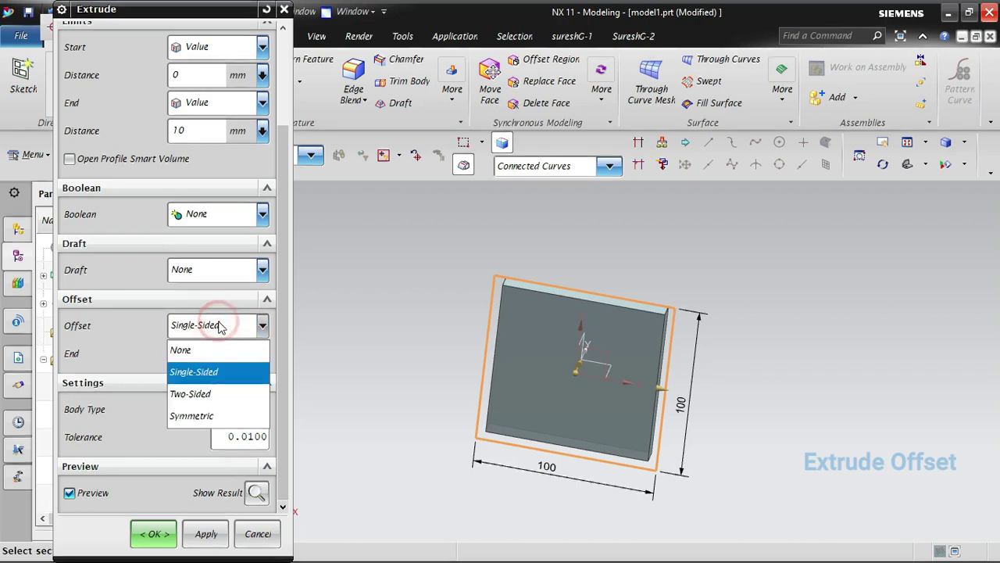
left_click(200, 396)
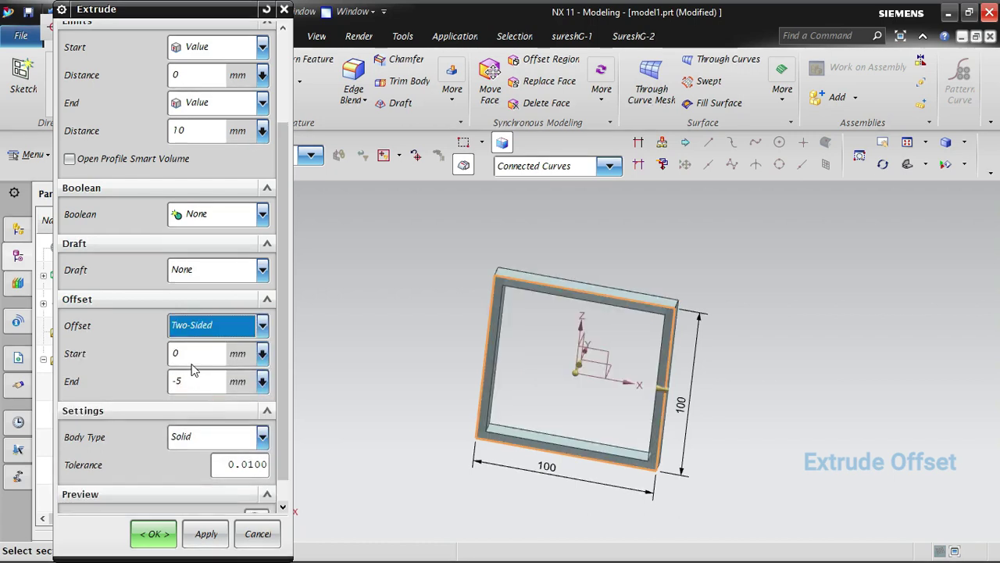
left_click(188, 354)
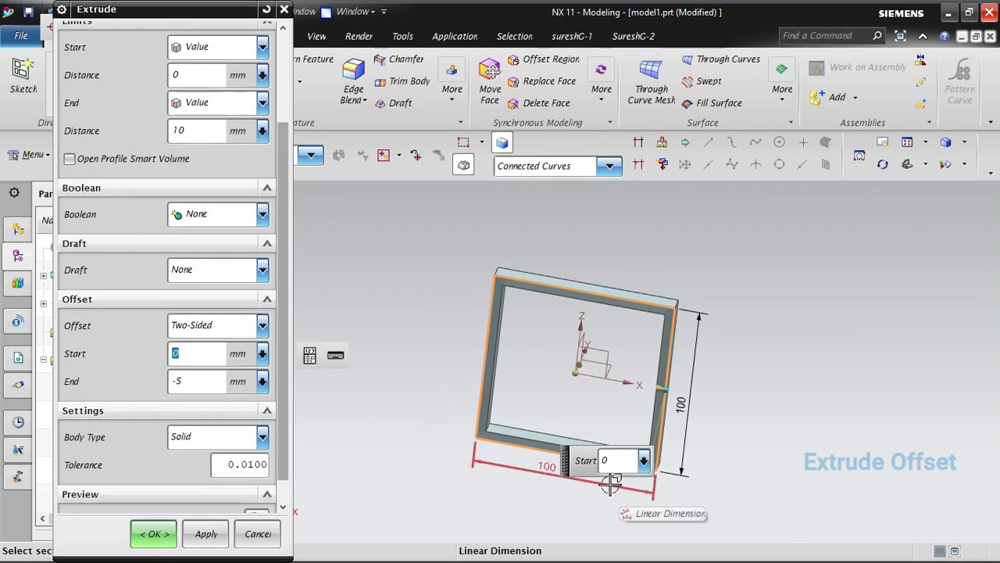
left_click(192, 380)
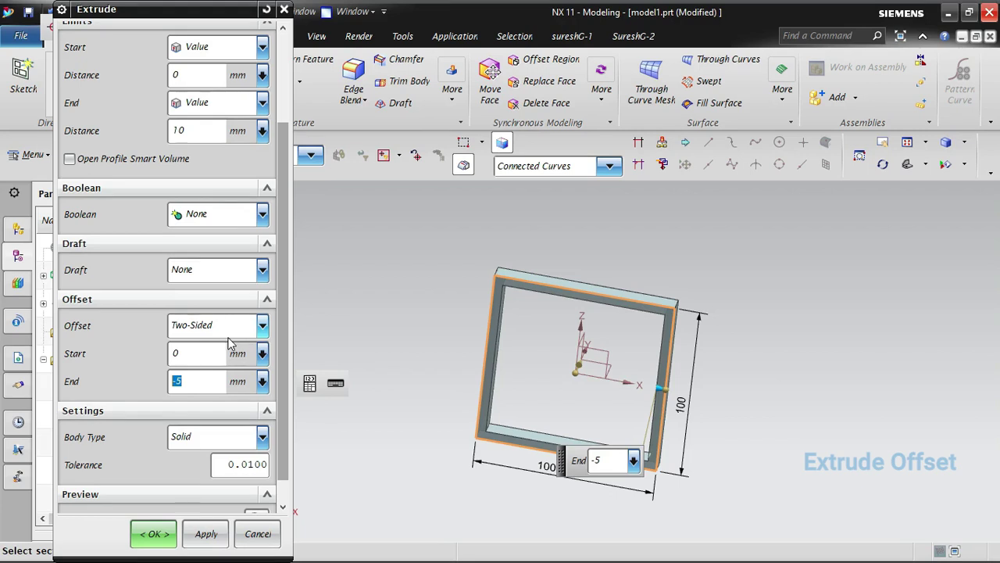
left_click(184, 353)
left_click(196, 380)
left_click(175, 381)
key("Tab")
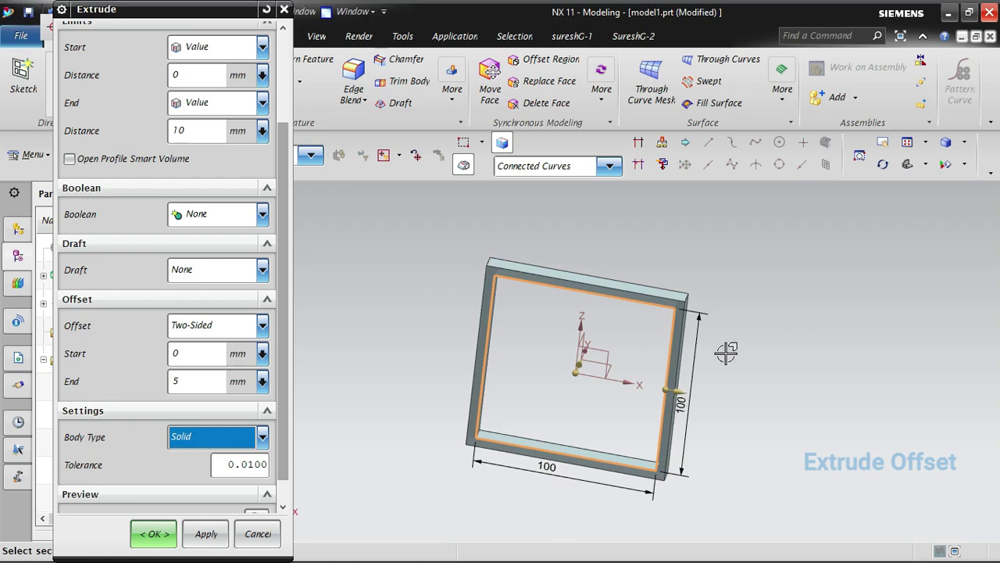
middle_click_drag(725, 346, 774, 352)
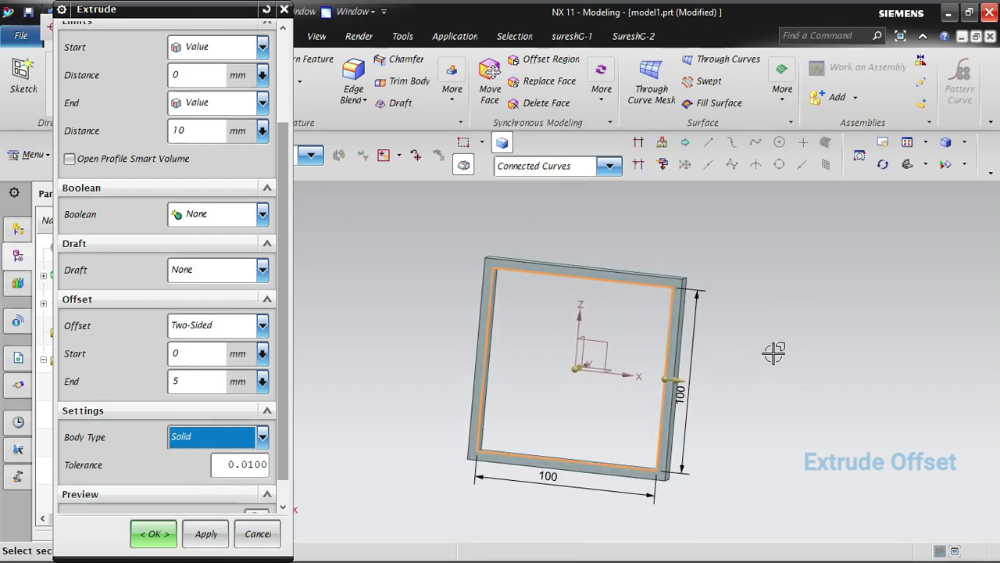
key("F8")
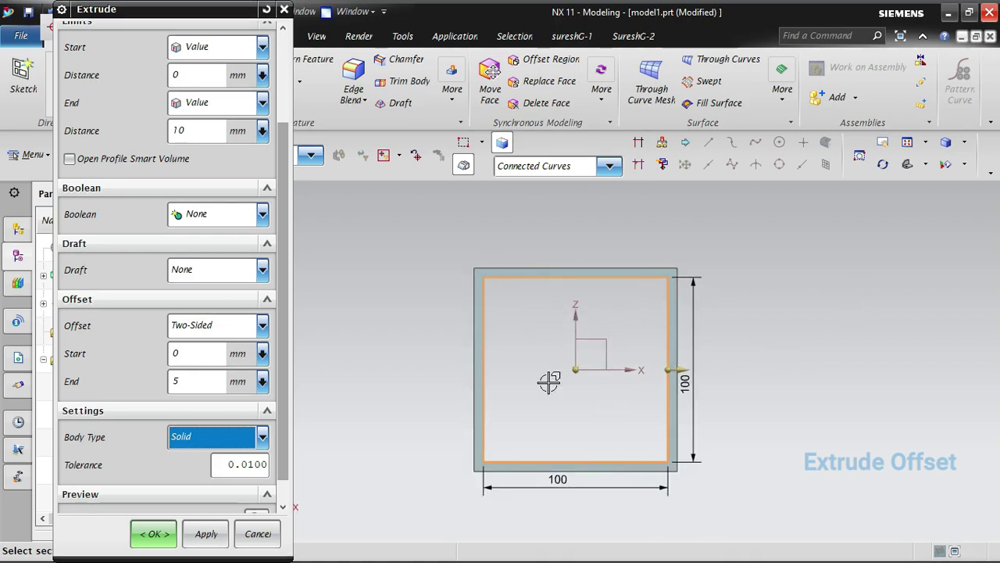
Set the two-sided offset's End value to -5 mm and inspect the frame against the sketch outline.
double_click(193, 380)
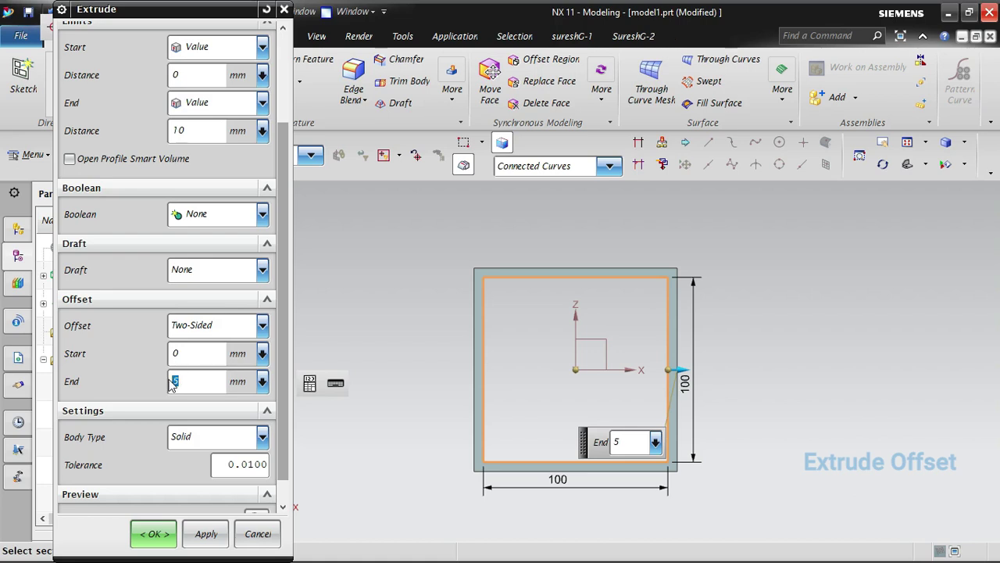
left_click(174, 381)
type("-")
key("Tab")
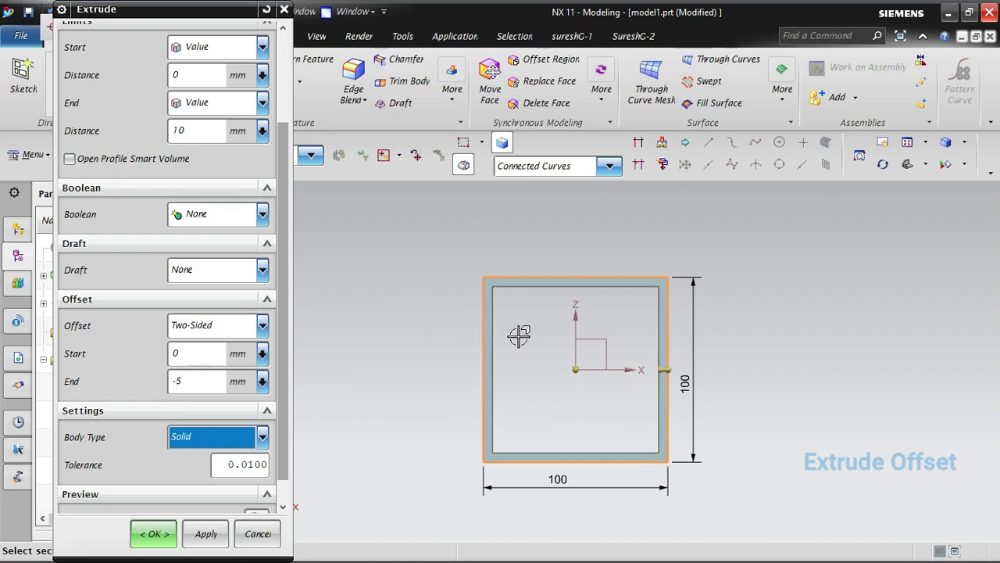
middle_click_drag(518, 337, 706, 404)
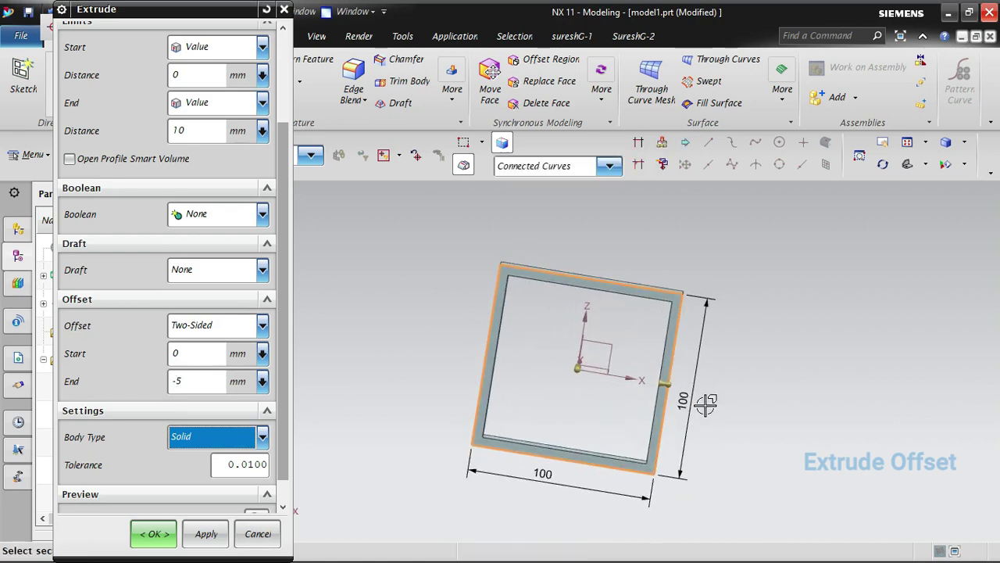
Set the two-sided offset's Start value to 5 mm and inspect the wall on both sides of the section.
left_click(192, 358)
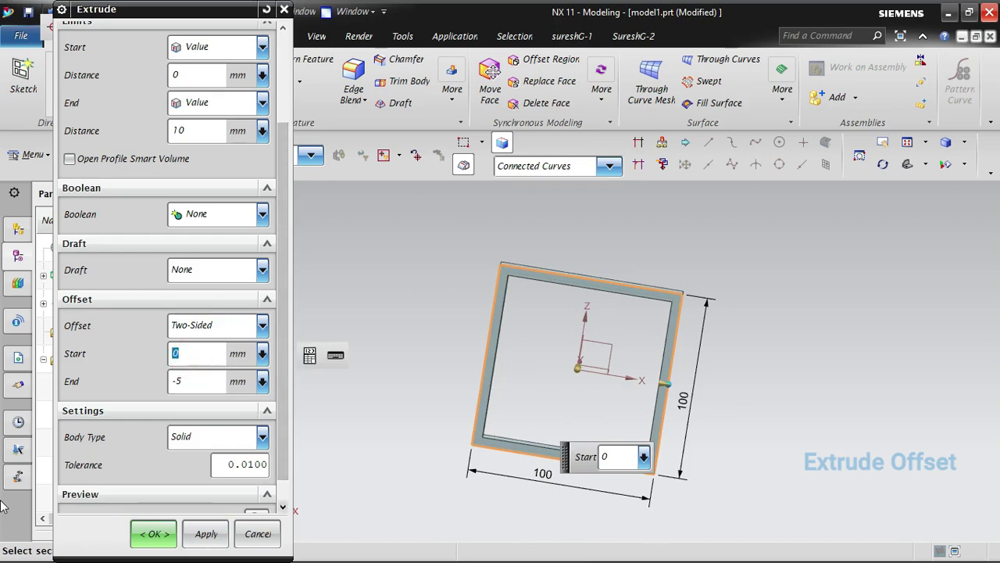
type("5")
key("Tab")
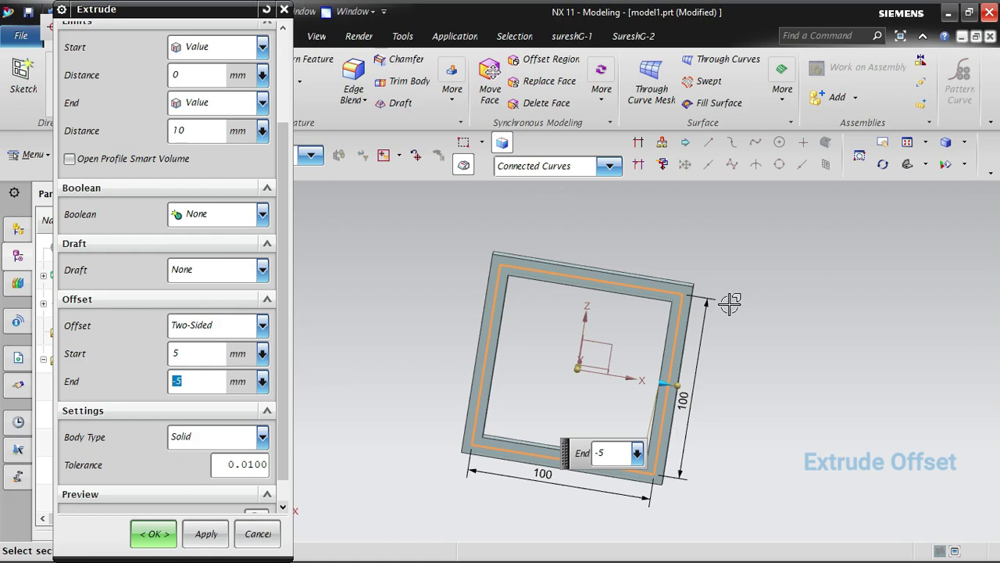
middle_click_drag(571, 260, 723, 317)
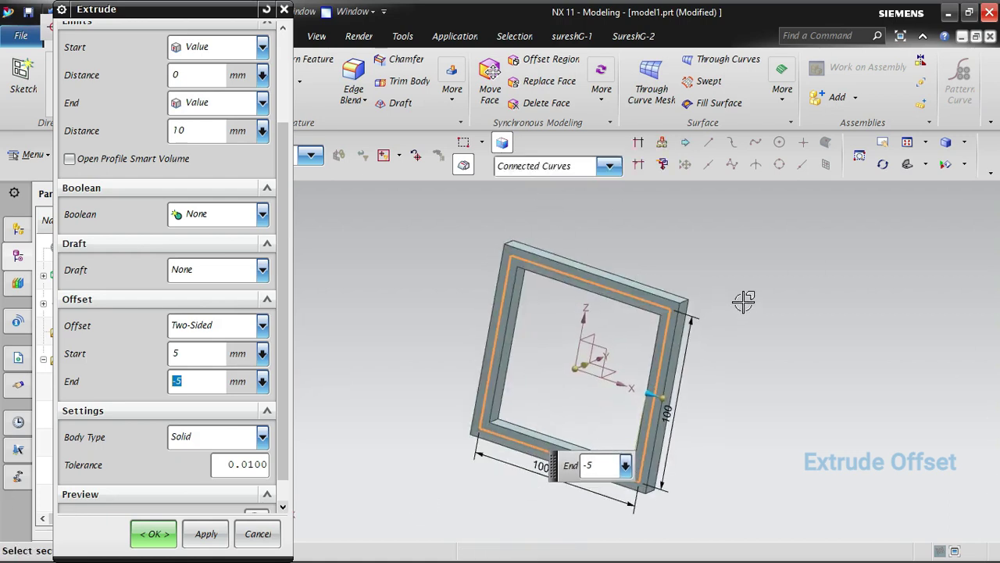
Switch the extrusion's offset to Symmetric with an End value of 5 mm.
left_click(220, 331)
left_click(203, 418)
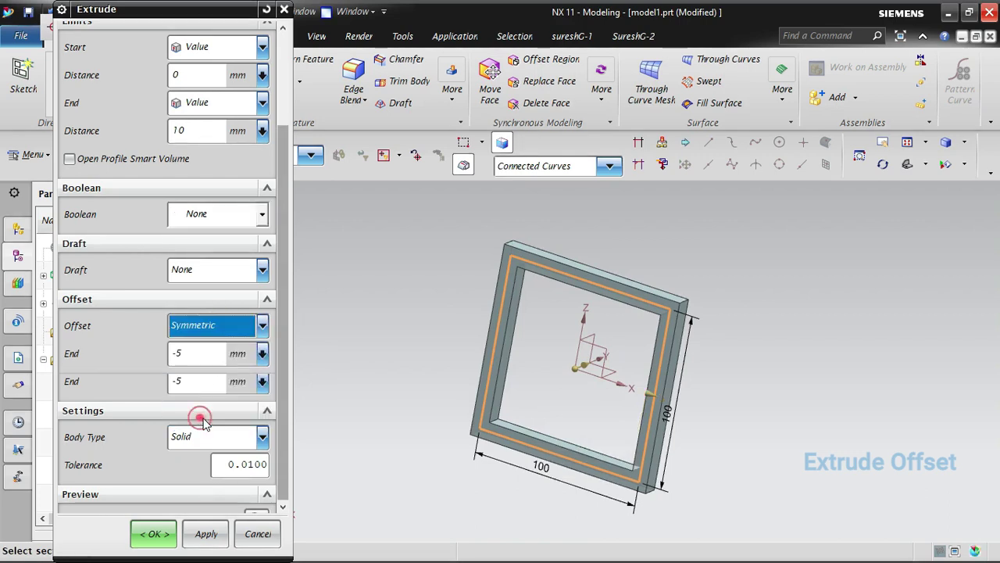
left_click(179, 352)
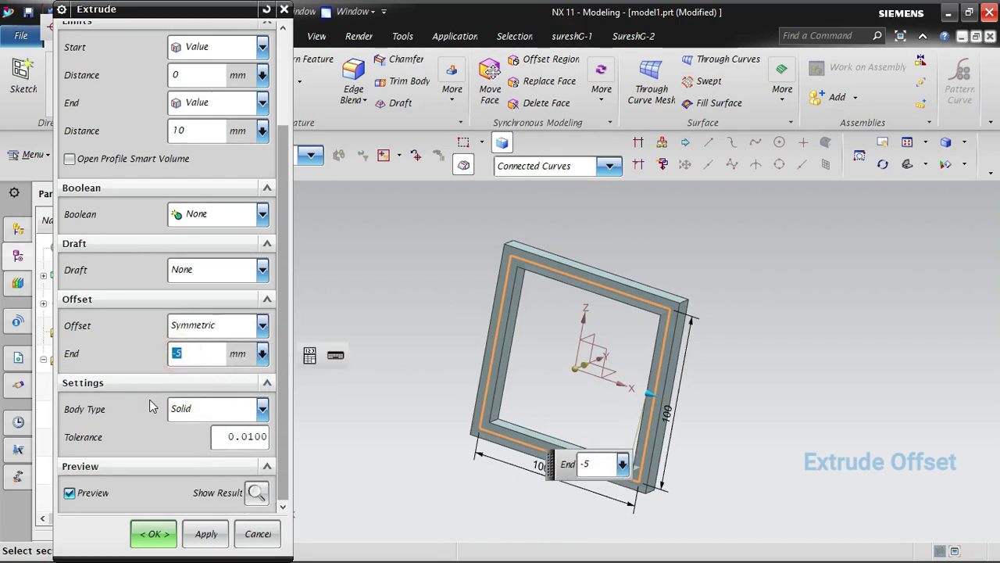
type("5")
key("Tab")
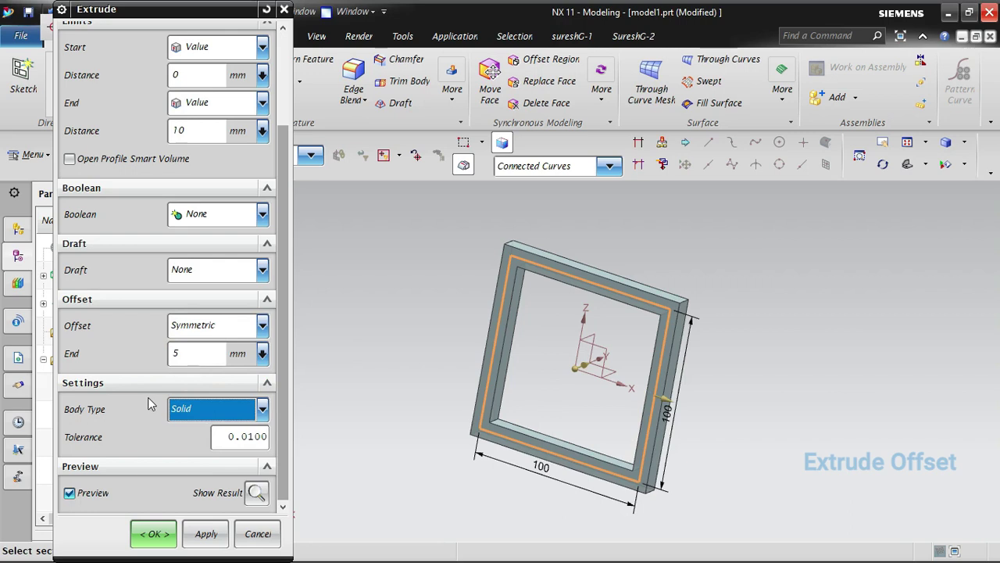
Increase the symmetric offset's End value to 10 mm.
left_click(186, 353)
type("10")
key("Tab")
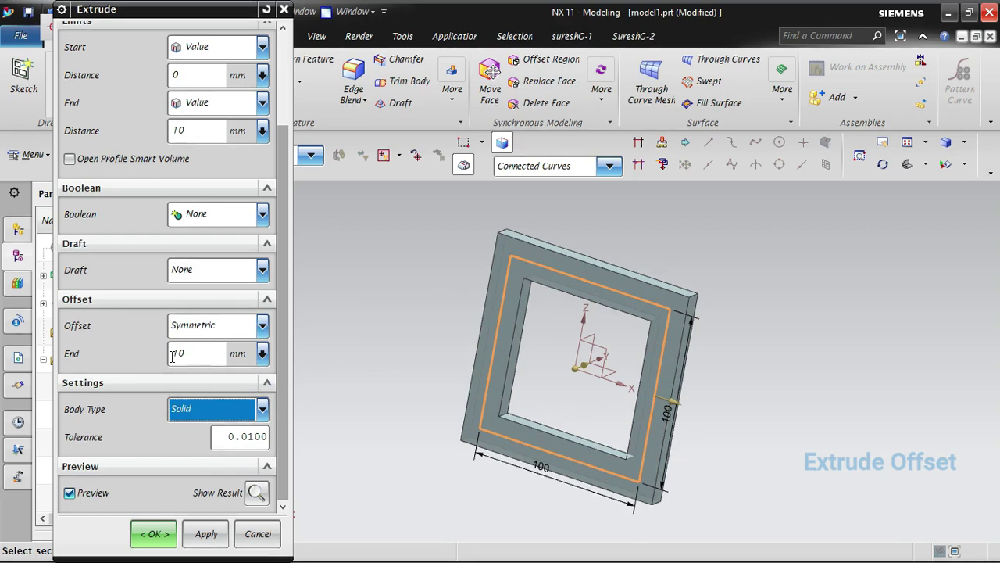
left_click(207, 354)
Create the extrusion with a Two-Sided offset whose Start value is -2 mm, and view it from the front.
left_click(235, 325)
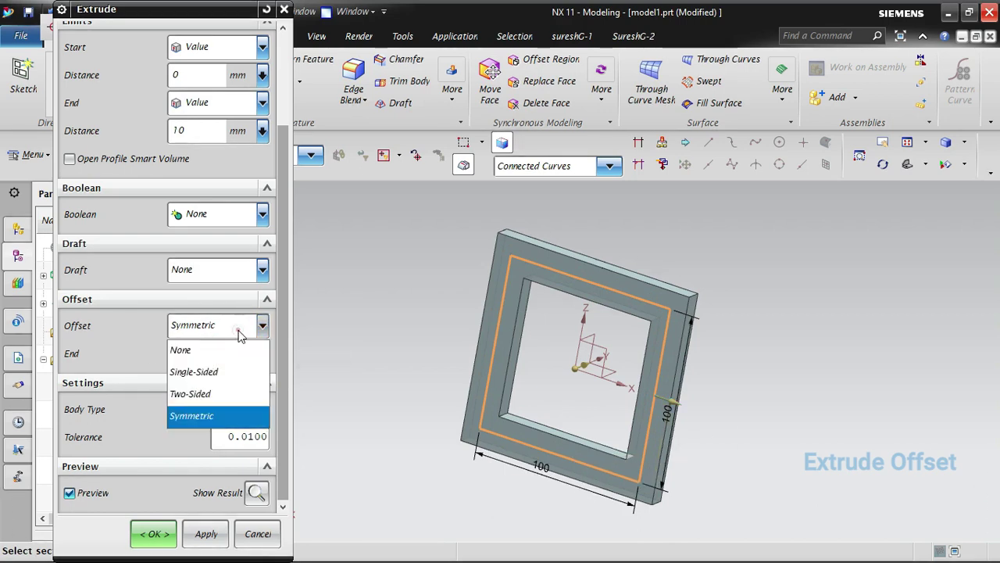
left_click(202, 394)
left_click(196, 353)
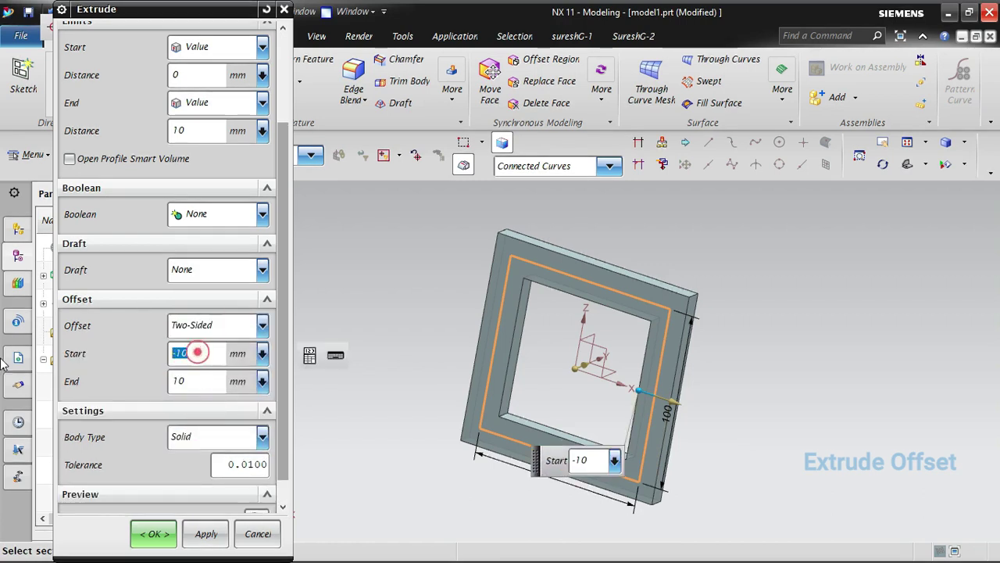
type("-")
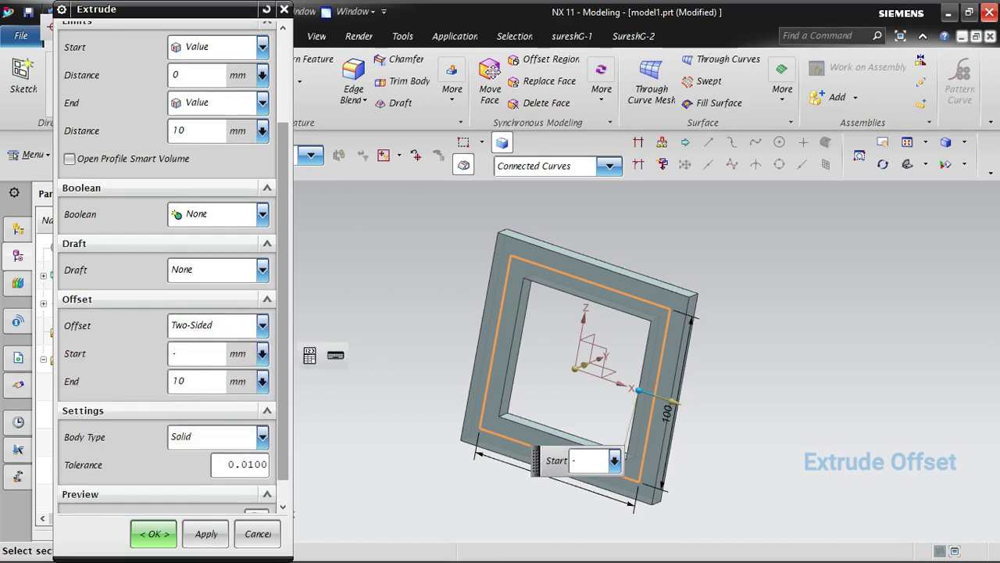
type("2")
key("Tab")
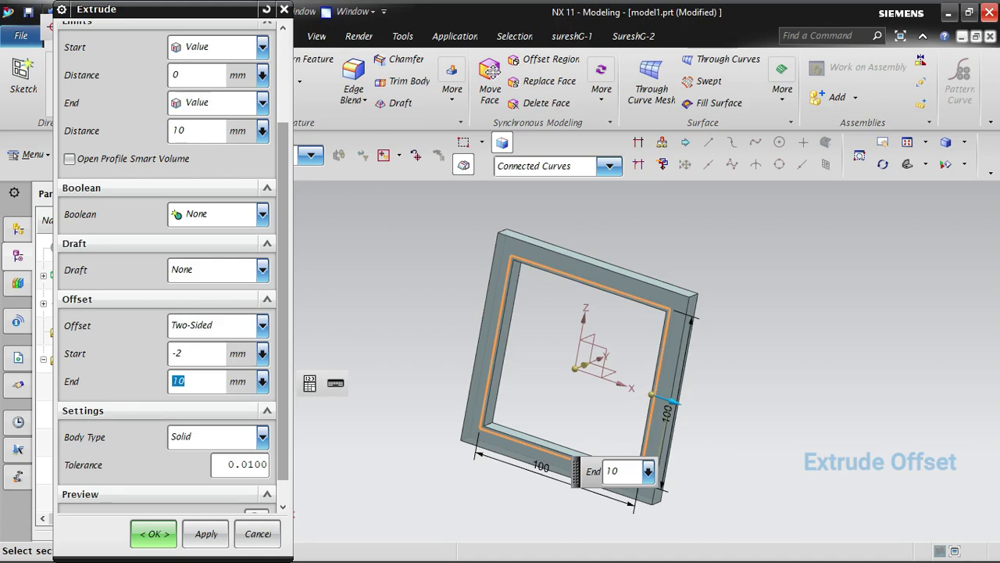
middle_click_drag(755, 380, 808, 352)
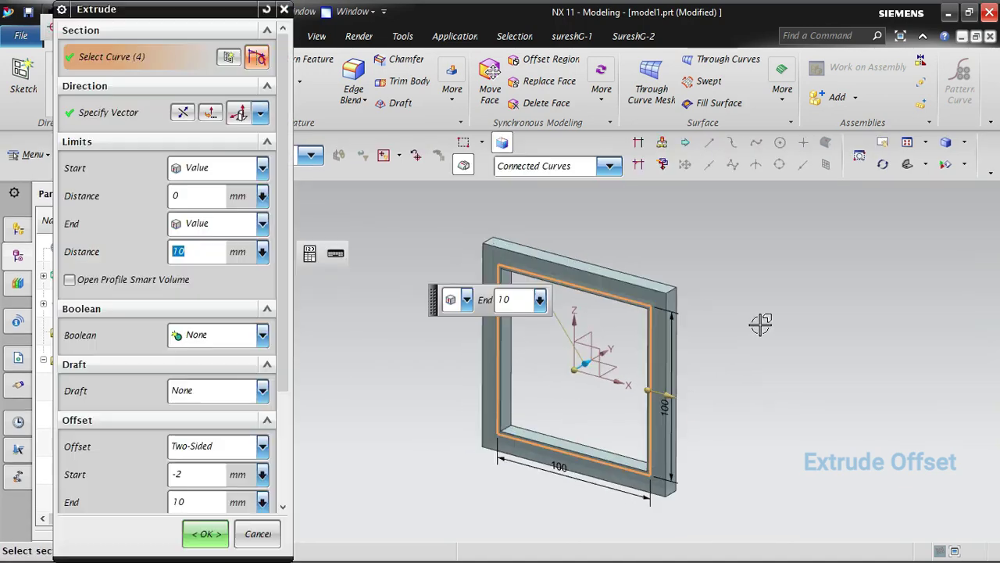
middle_click(805, 352)
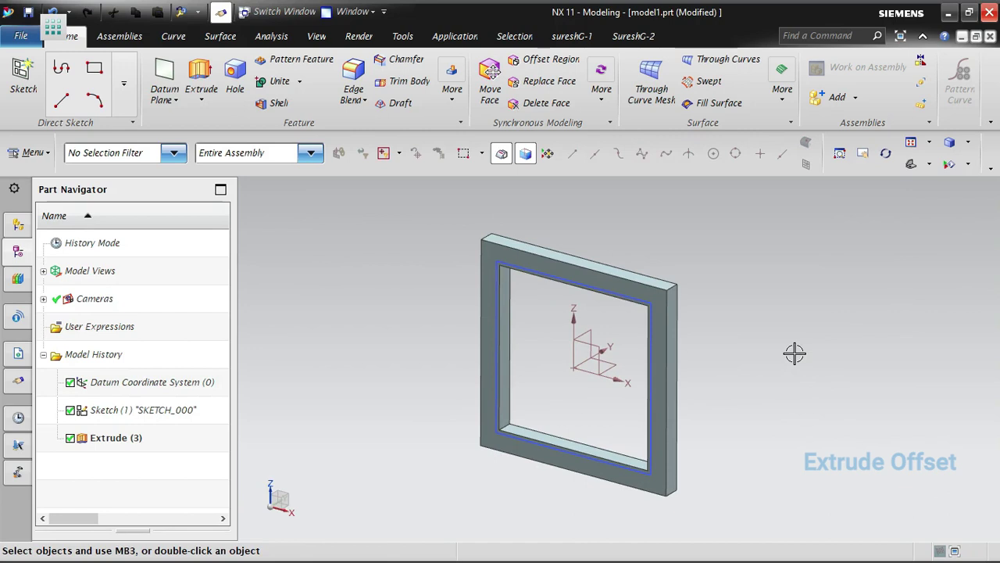
key("ctrl+alt+f")
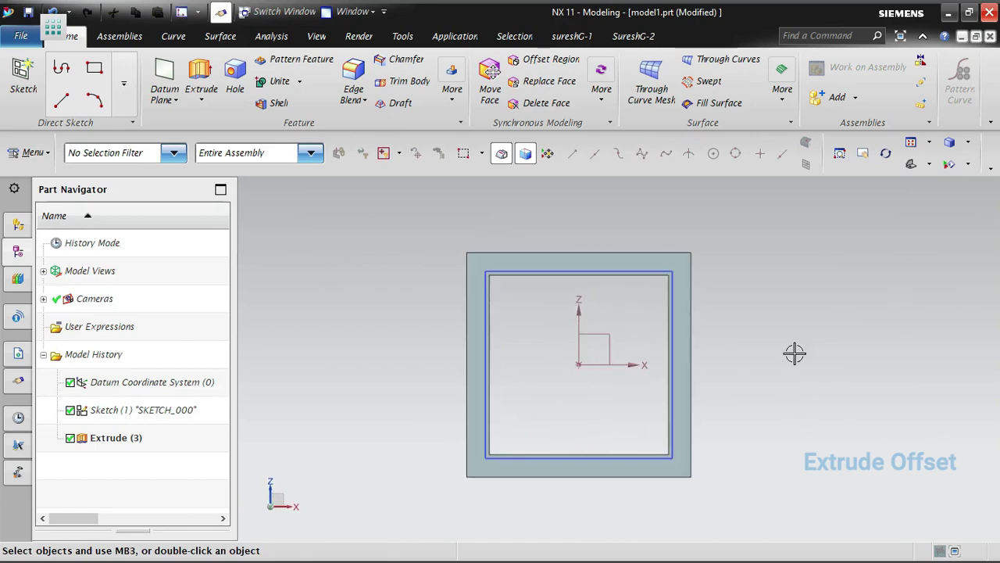
Edit Extrude (3) to set its two-sided offset's Start value to 5 mm, and inspect the resulting frame.
double_click(134, 438)
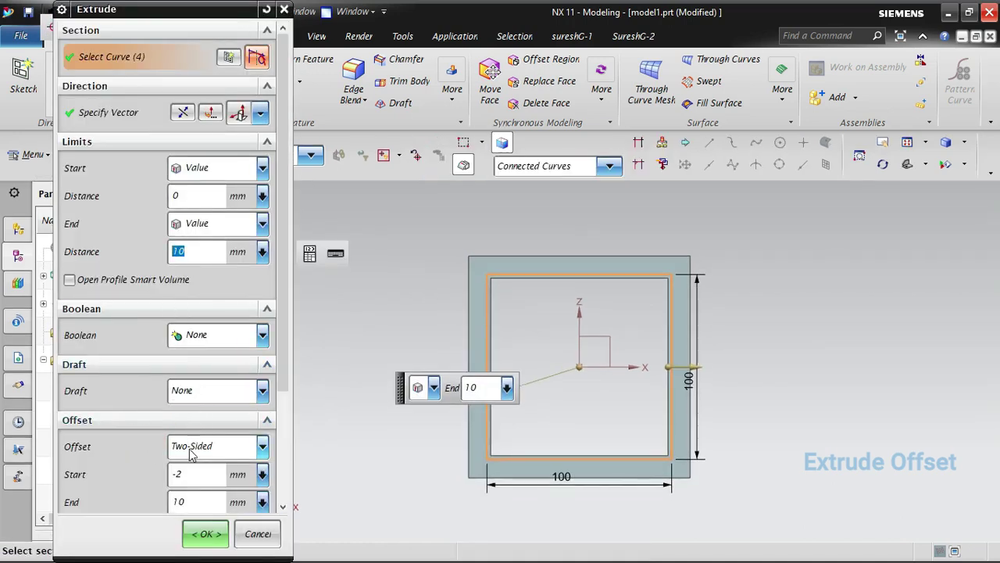
left_click(183, 474)
scroll(160, 501, "down", 3)
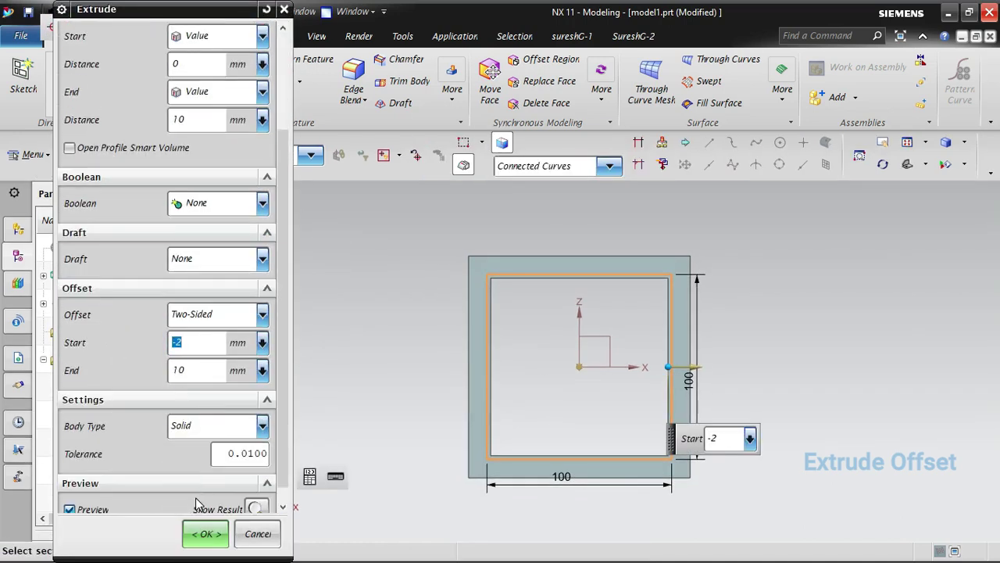
left_click(186, 369)
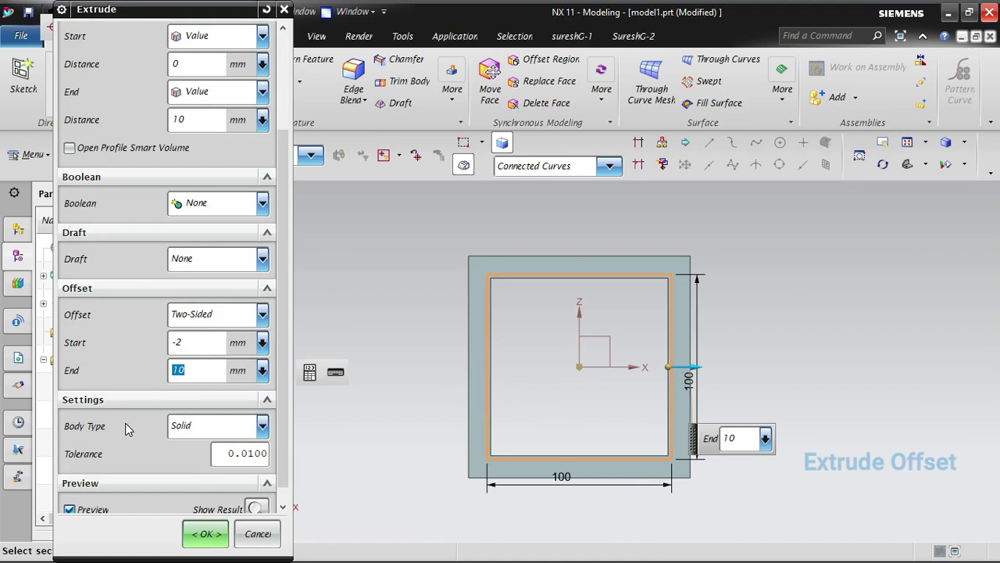
left_click(188, 346)
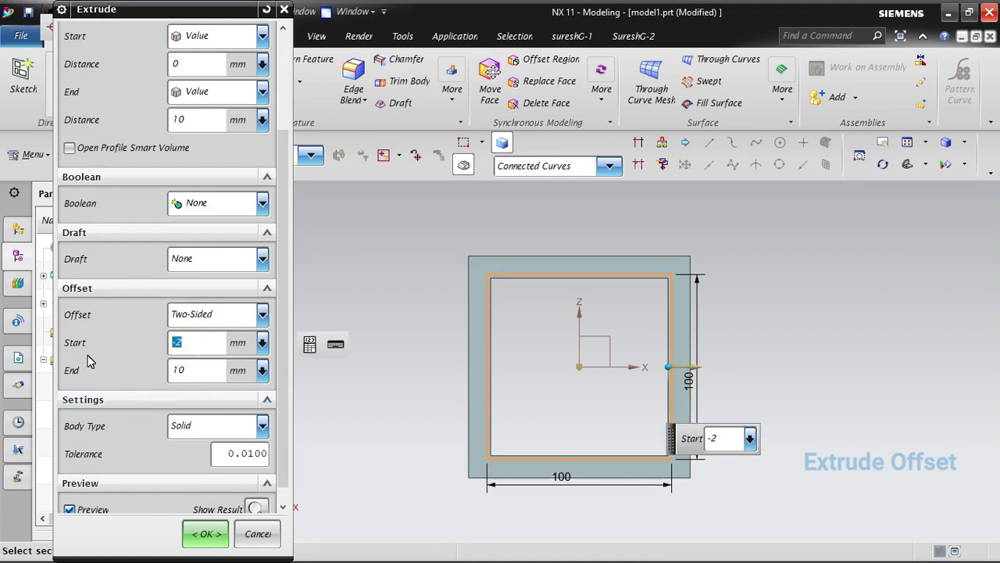
type("5")
key("Tab")
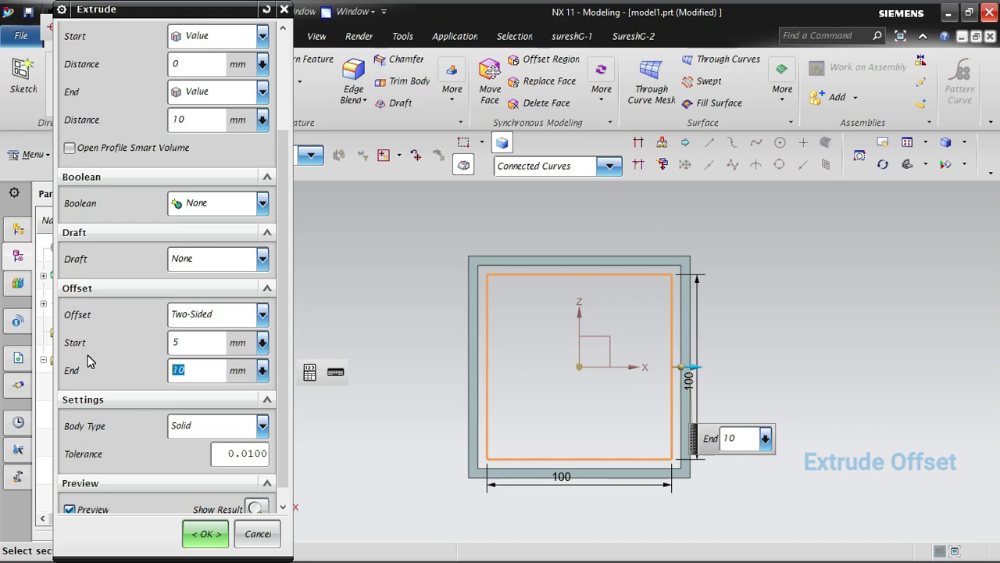
middle_click(790, 336)
middle_click_drag(799, 339, 745, 368)
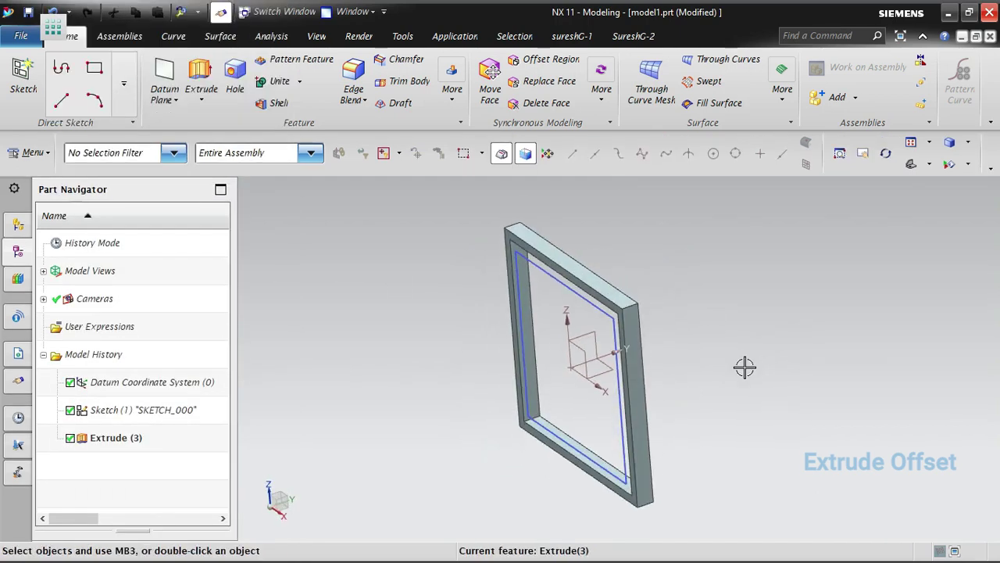
Reopen Extrude (3) and review its offset, body type, tolerance and preview settings.
left_click(114, 439)
double_click(115, 439)
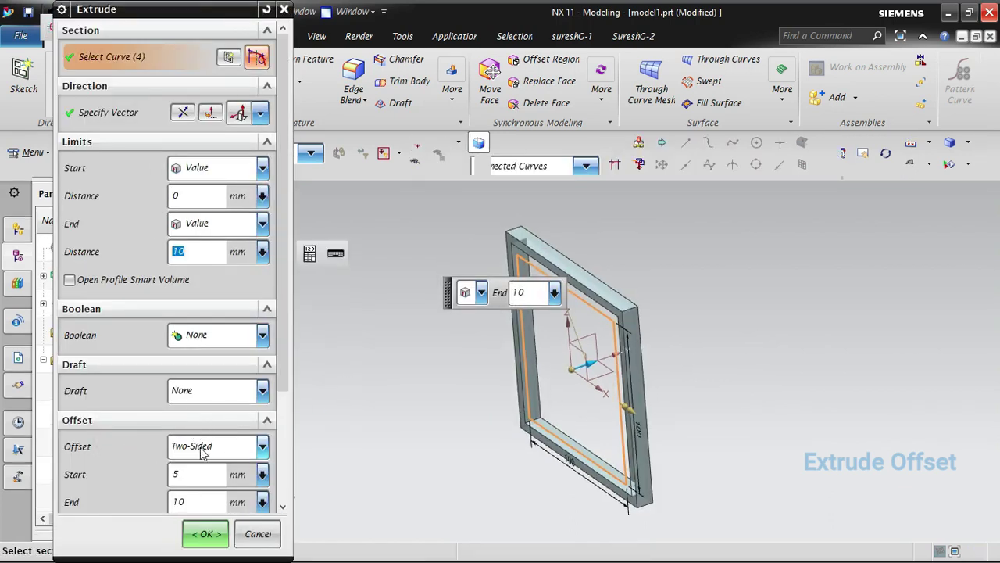
scroll(201, 455, "down", 2)
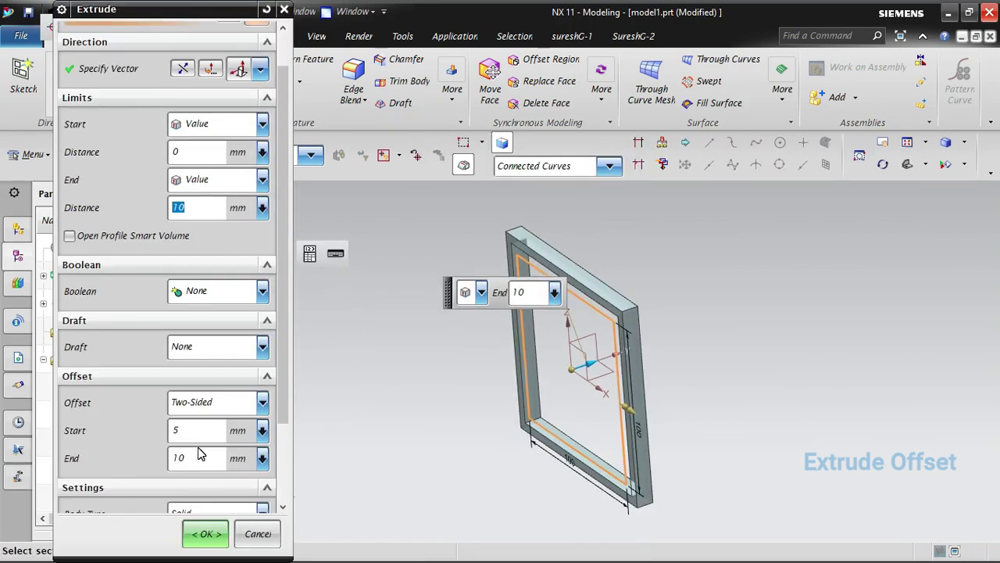
scroll(200, 453, "down", 1)
scroll(200, 434, "down", 1)
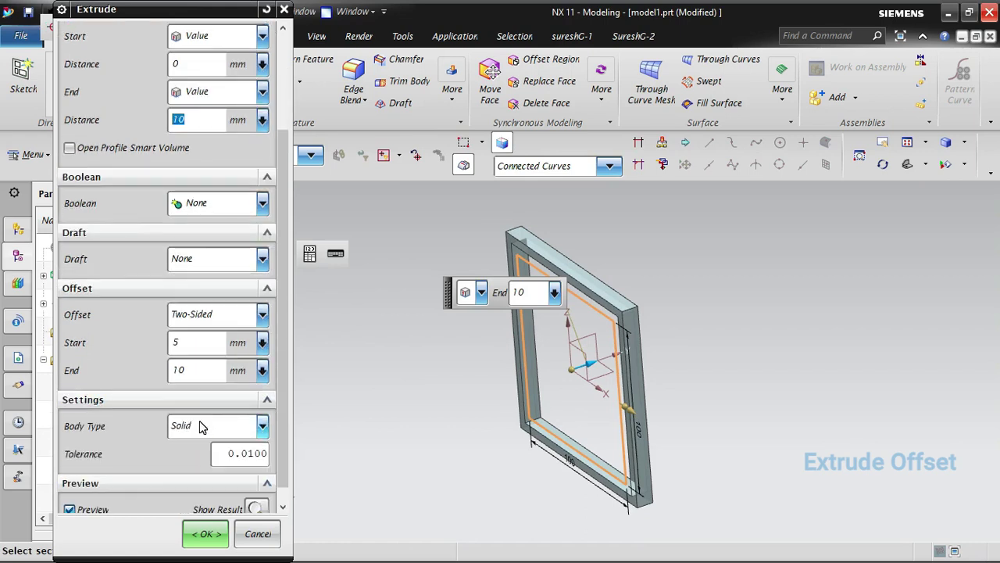
scroll(199, 422, "down", 1)
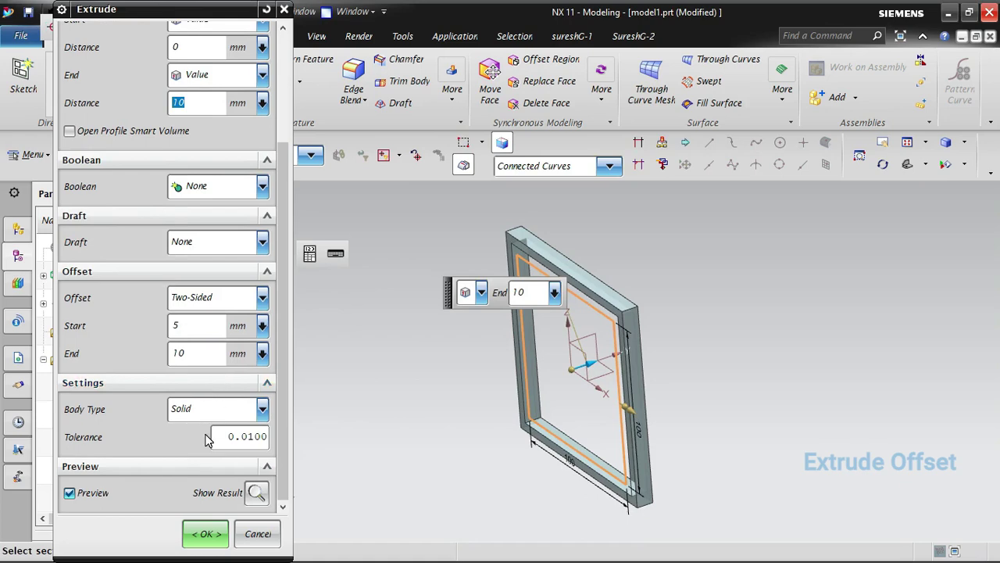
left_click(216, 410)
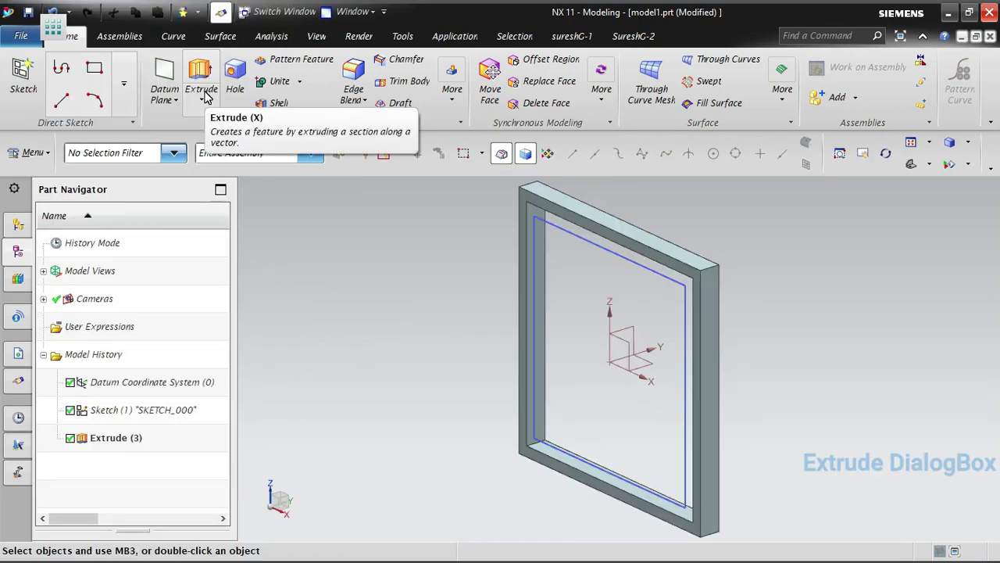
Start a new Extrude, move its dialog clear of the feature tree, and review the full Extrude (More) option set.
left_click(204, 96)
left_click(222, 133)
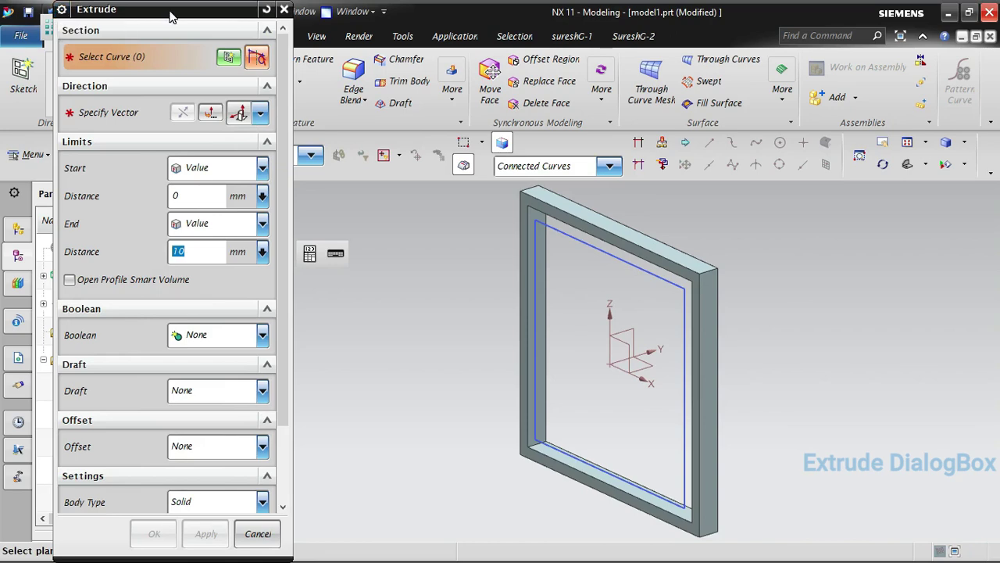
left_click_drag(172, 15, 283, 22)
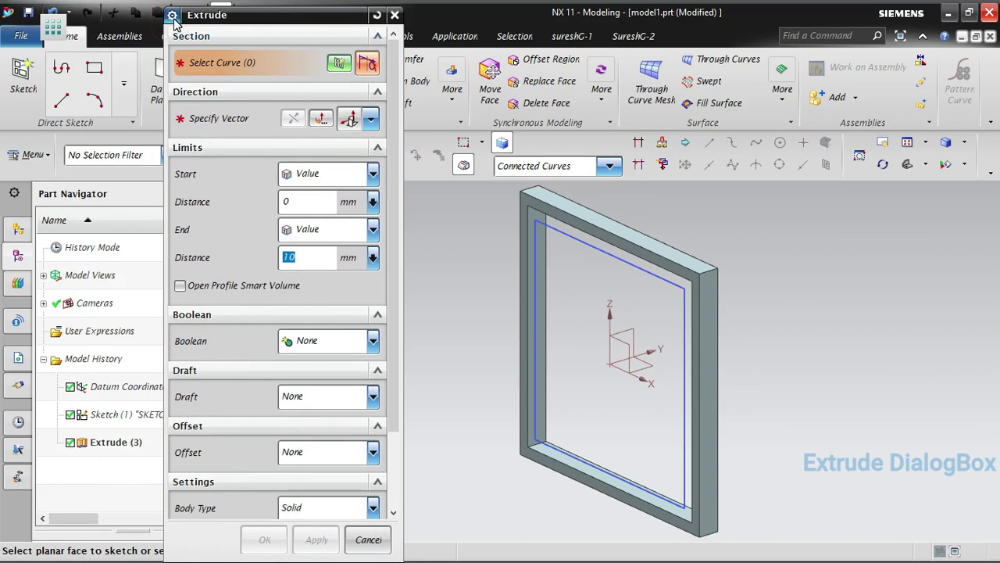
left_click(172, 16)
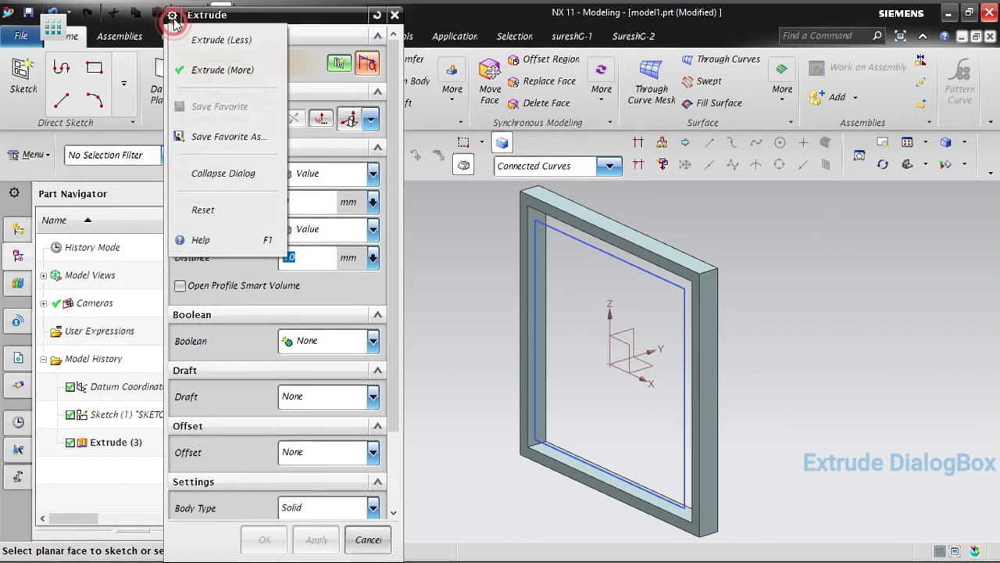
left_click(225, 72)
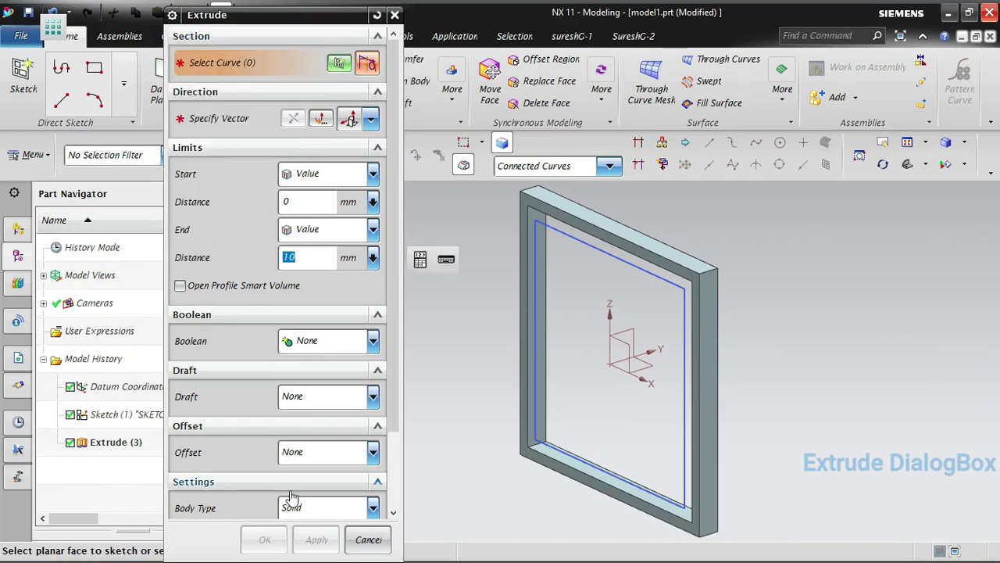
scroll(290, 497, "down", 3)
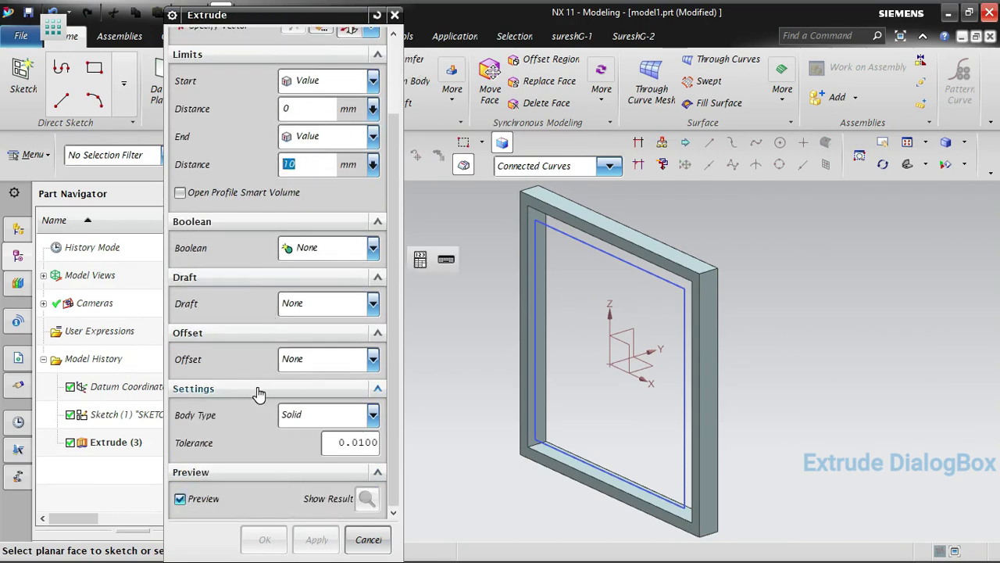
scroll(258, 391, "up", 3)
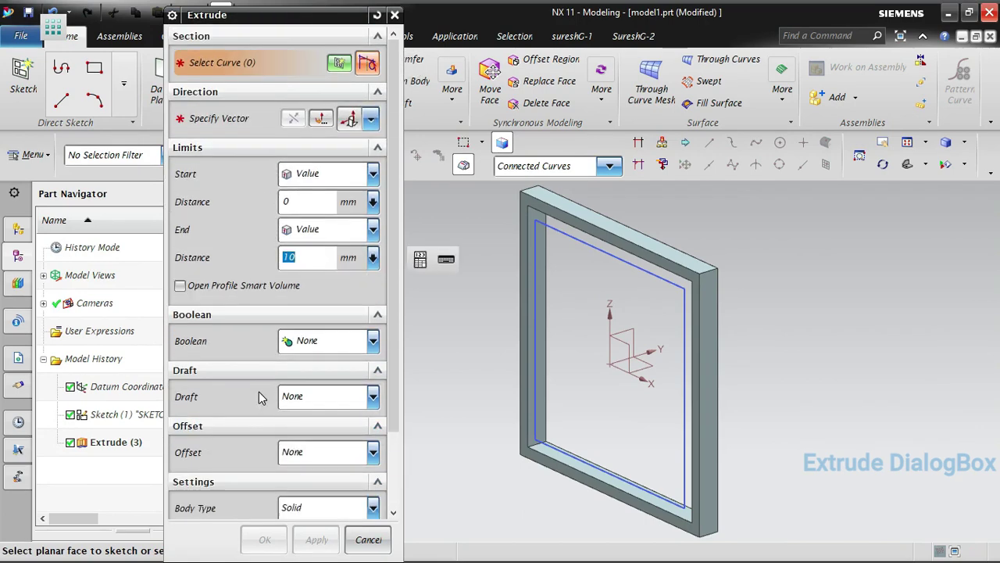
Reduce the dialog to Extrude (Less), then restore Extrude (More) and look through all its option groups.
left_click(173, 16)
left_click(212, 39)
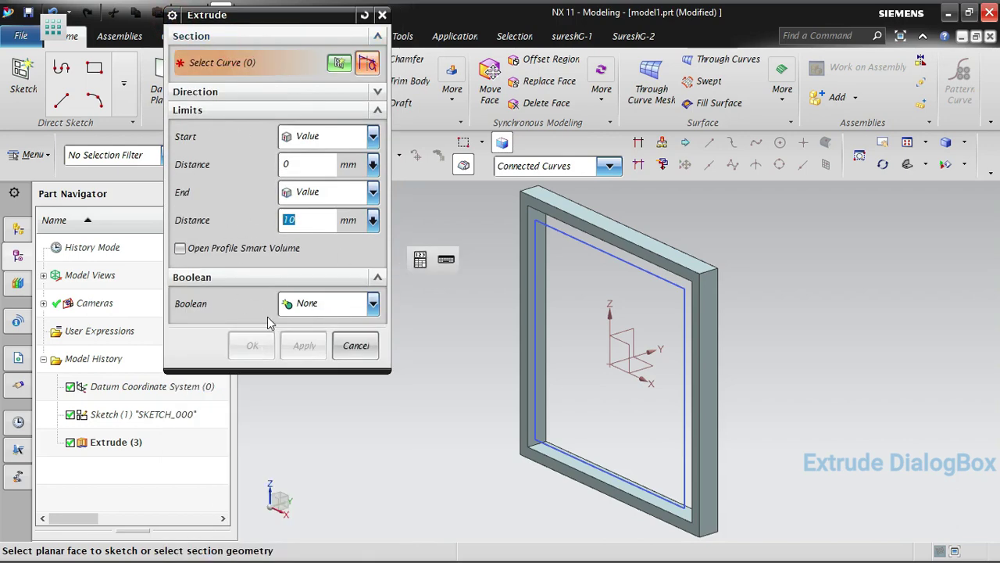
left_click(172, 15)
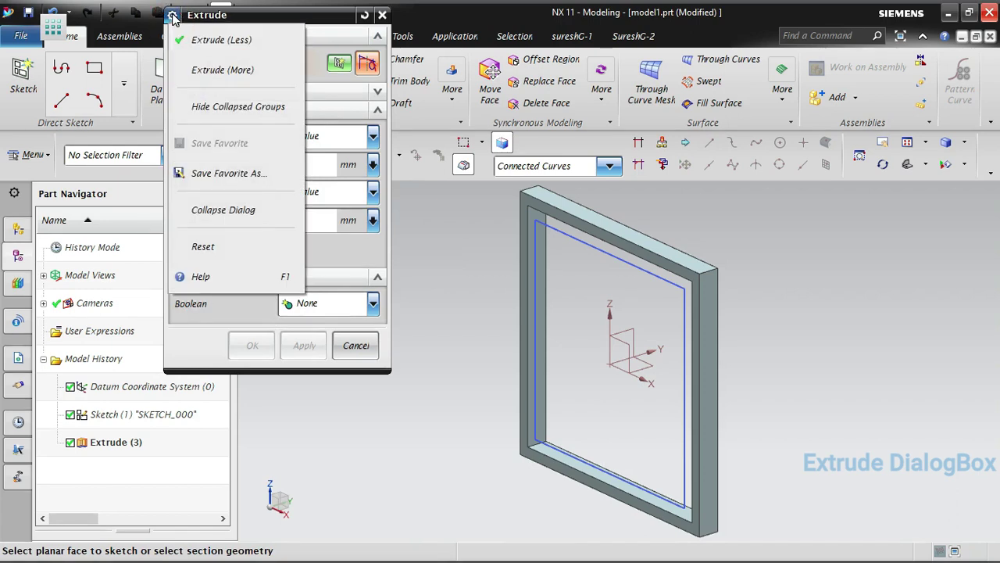
left_click(217, 76)
scroll(289, 469, "down", 3)
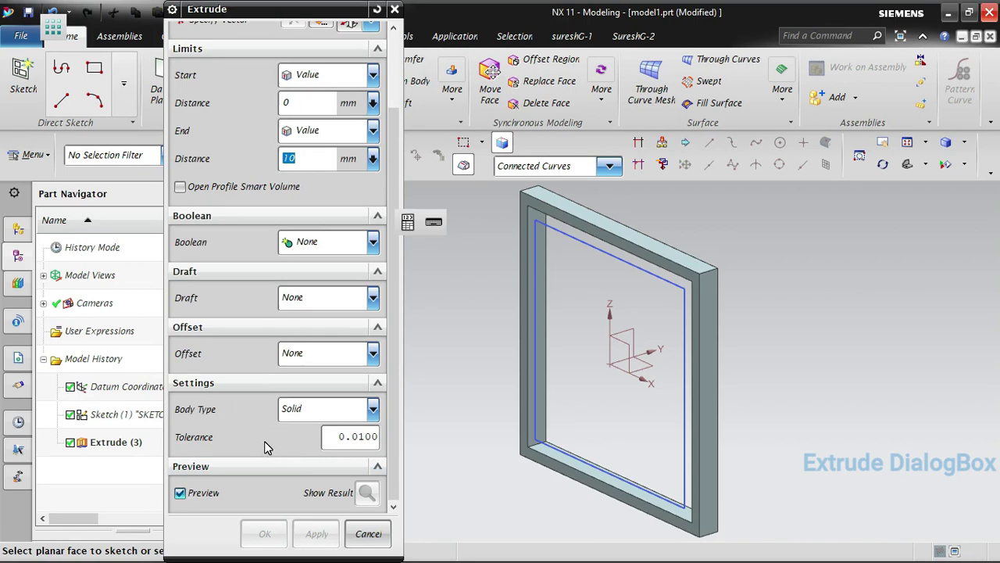
scroll(290, 317, "up", 3)
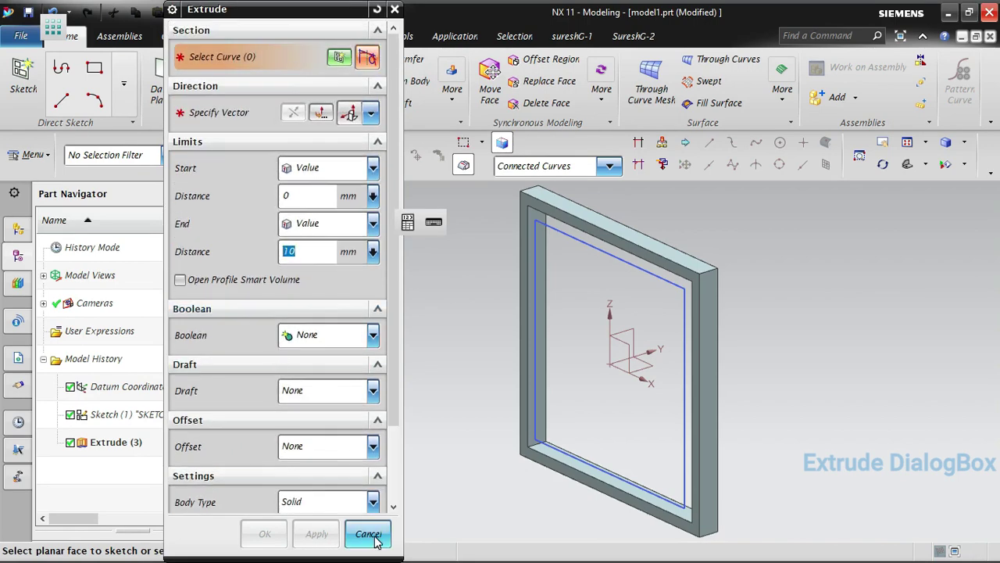